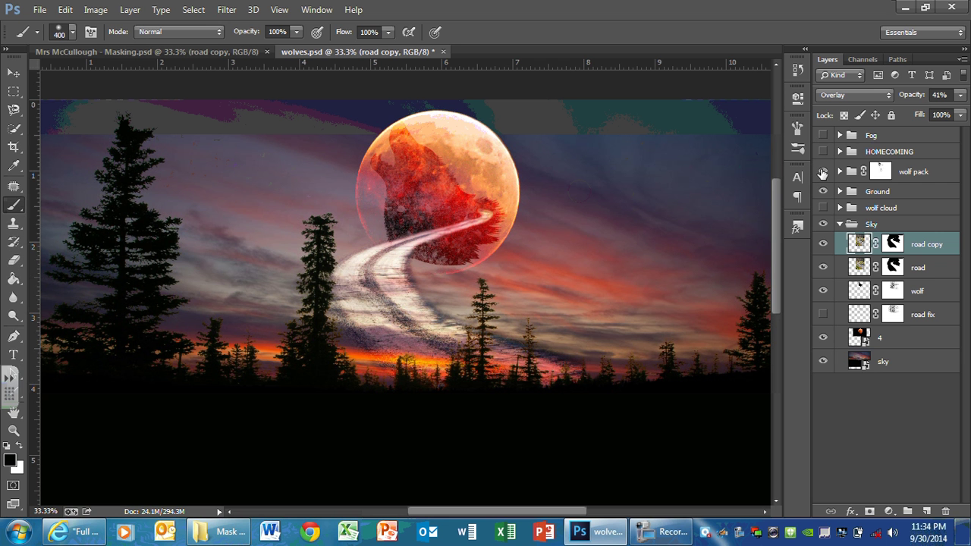
Show the wolf pack group in wolves.psd, expand it to examine its layers, and return to the Masking document.
left_click(822, 173)
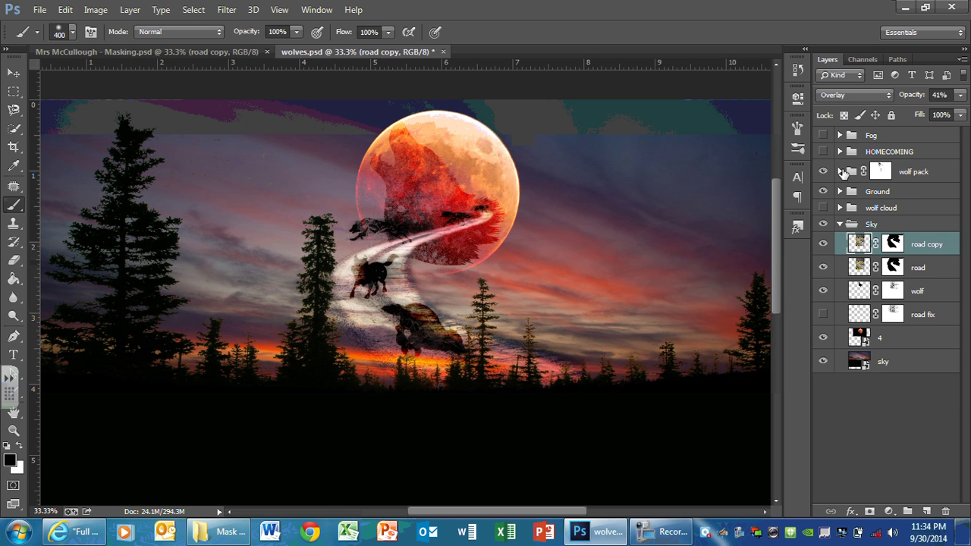
left_click(841, 171)
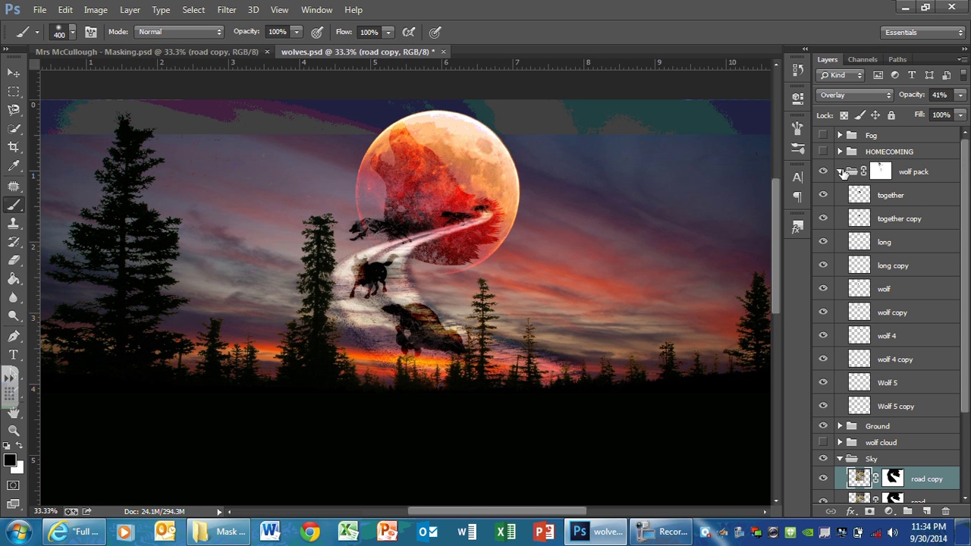
left_click(195, 53)
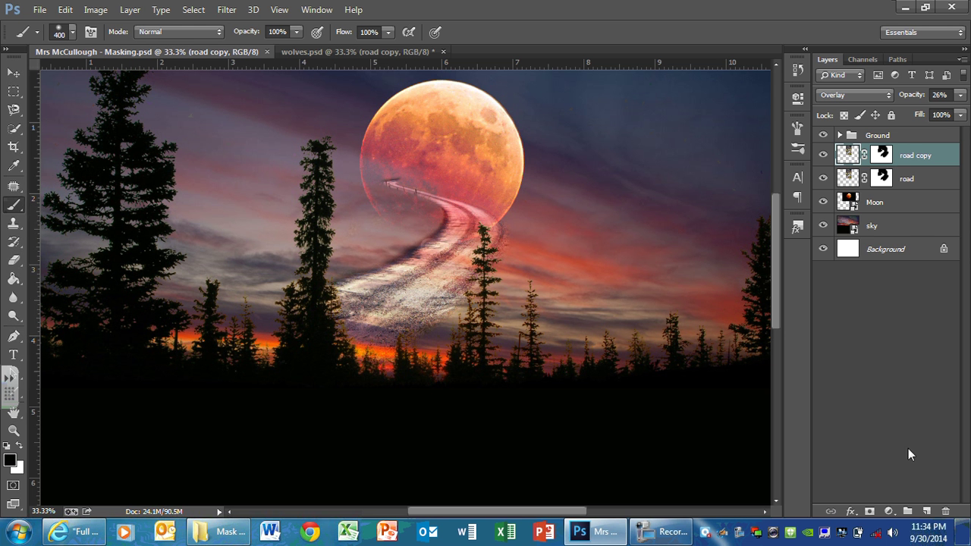
Create a layer group above the road copy layer and name it sky.
left_click(908, 512)
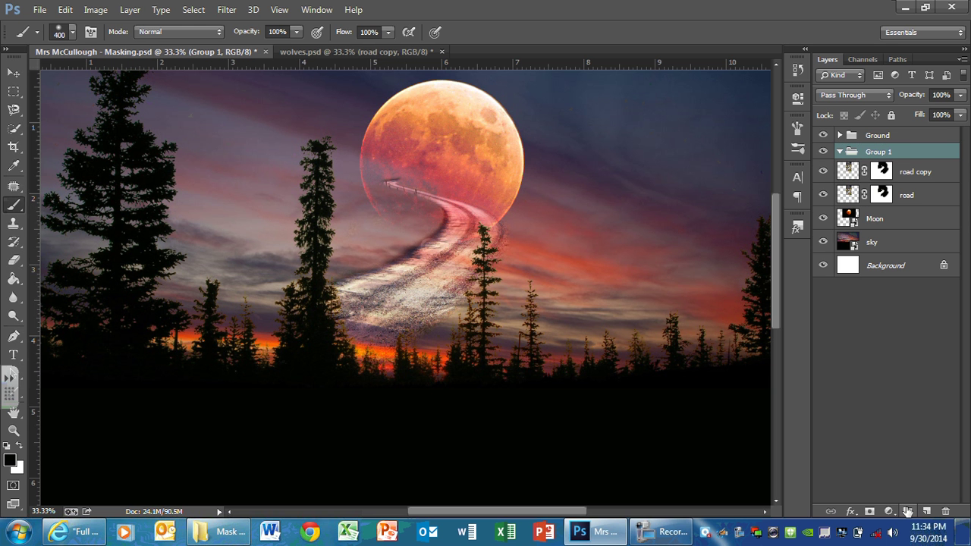
double_click(879, 152)
type("s")
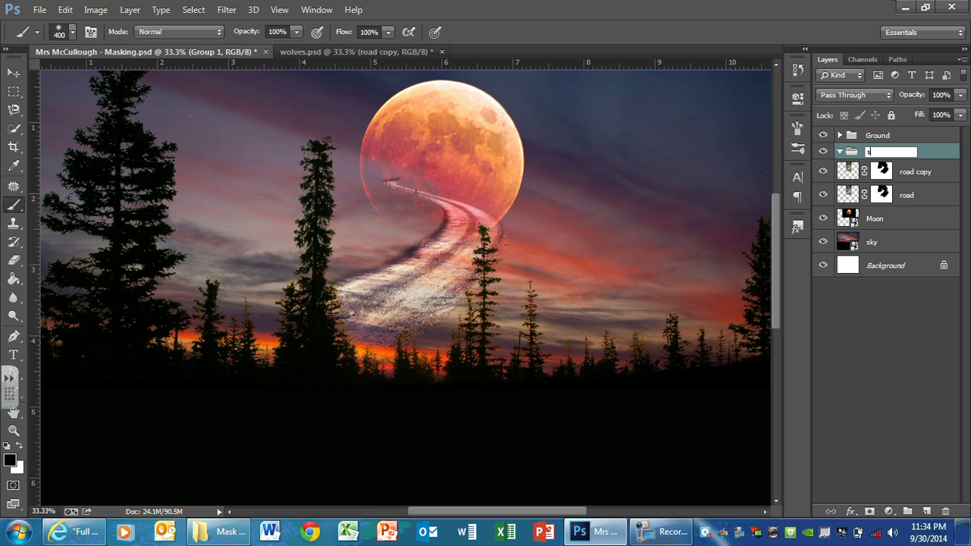
type("ky")
key("Return")
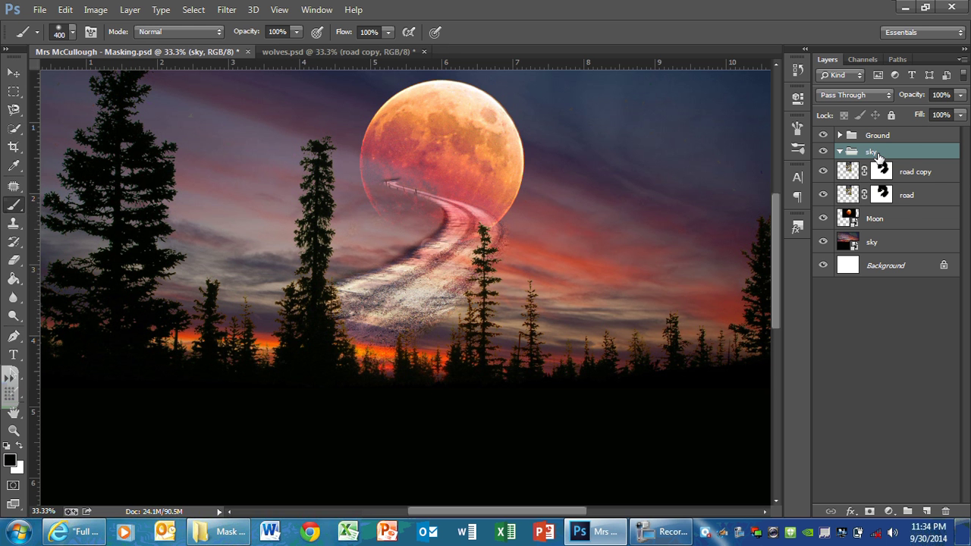
Move the road copy, road, Moon and sky layers into the sky group and collapse the group.
left_click(936, 179)
left_click(908, 226, "shift")
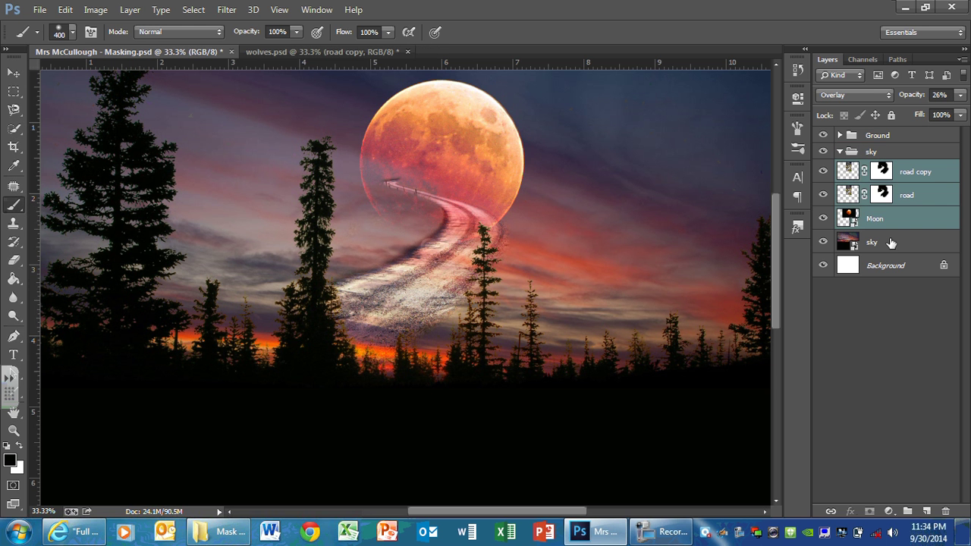
left_click(891, 242, "shift")
left_click_drag(855, 189, 843, 154)
left_click(840, 152)
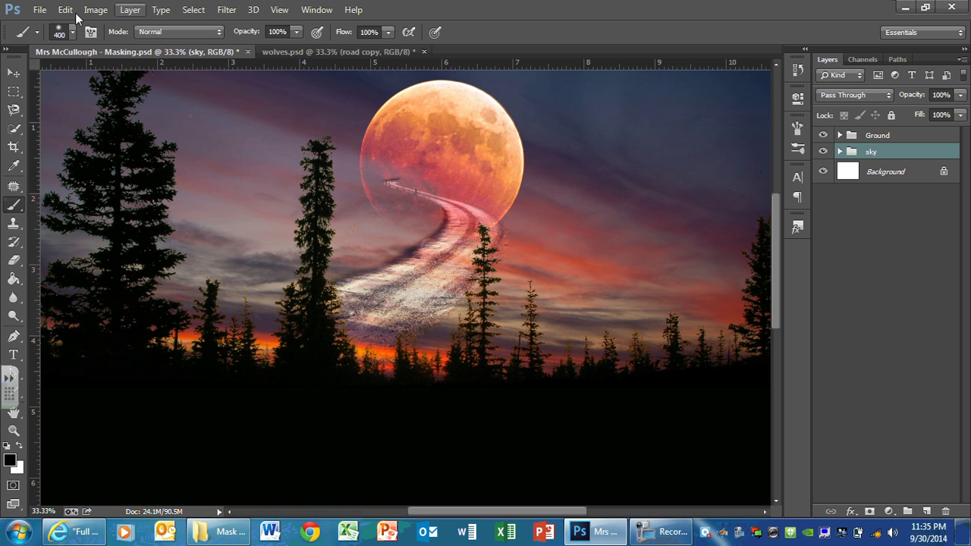
Place the Wolf Head image from the Mask Project folder and move its layer above the Ground group.
left_click(38, 10)
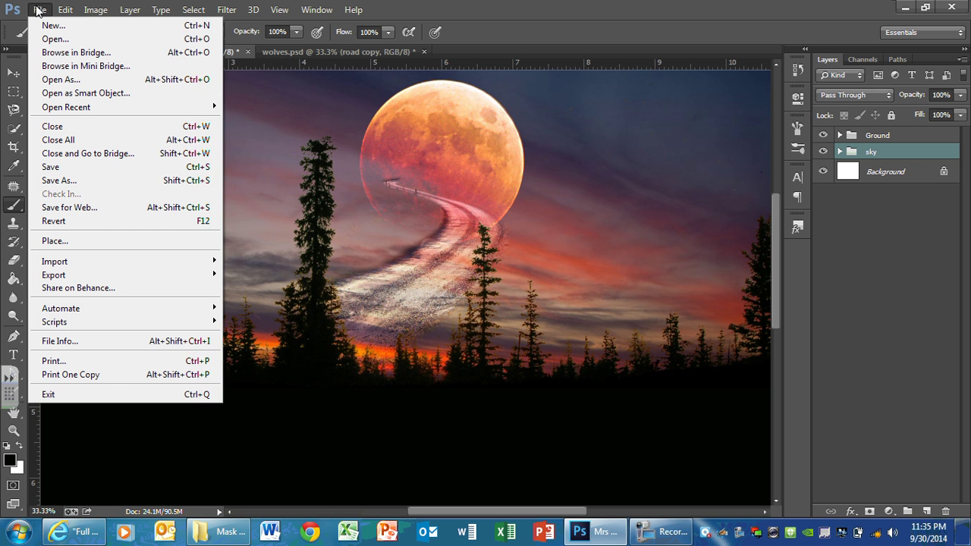
left_click(55, 240)
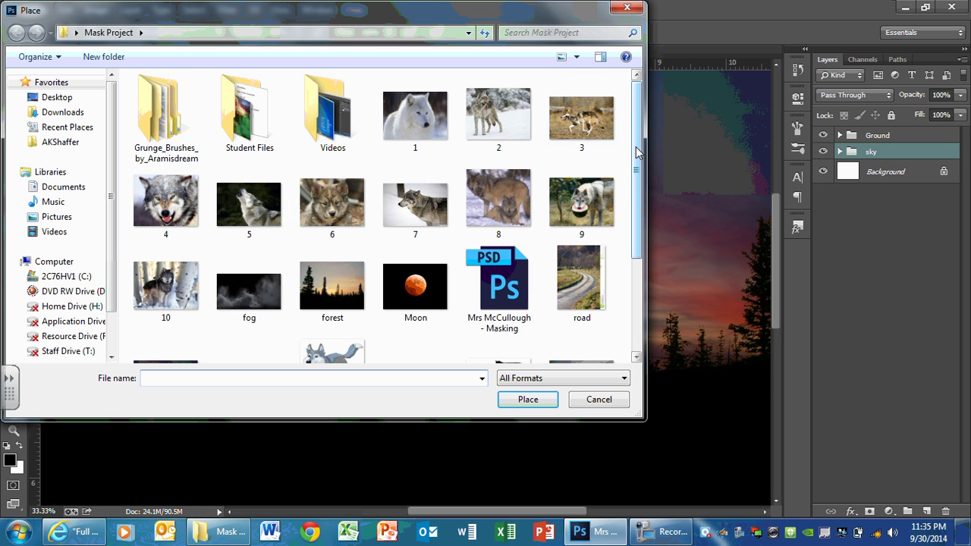
left_click_drag(638, 152, 631, 253)
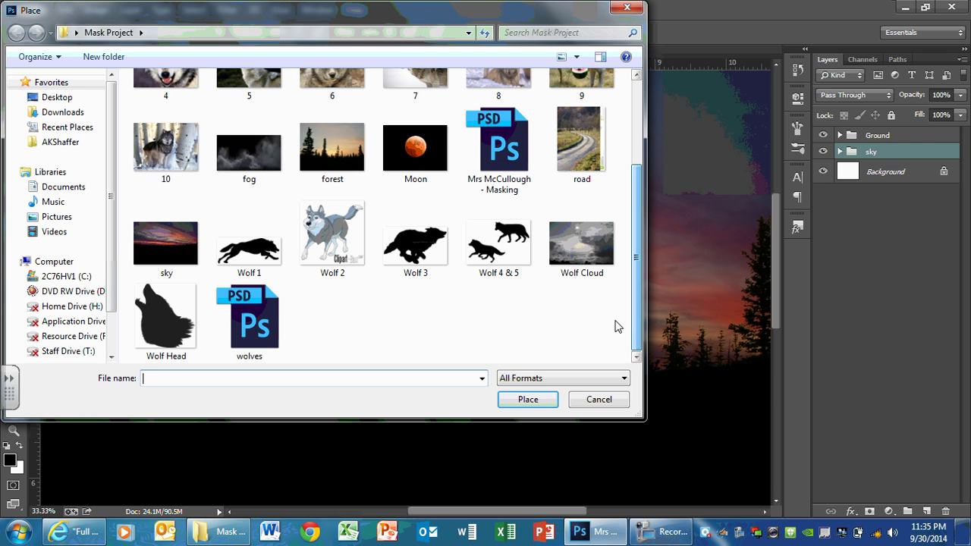
left_click(169, 306)
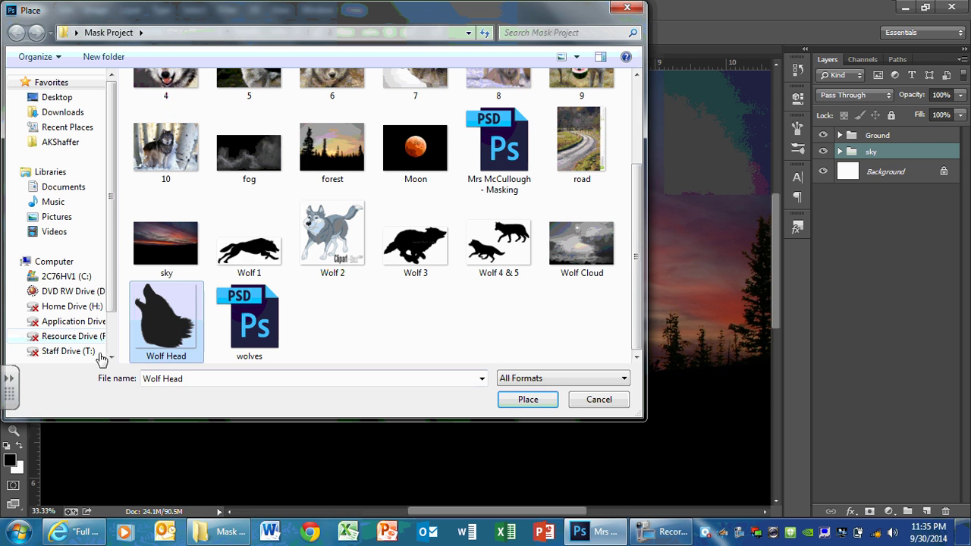
left_click(526, 403)
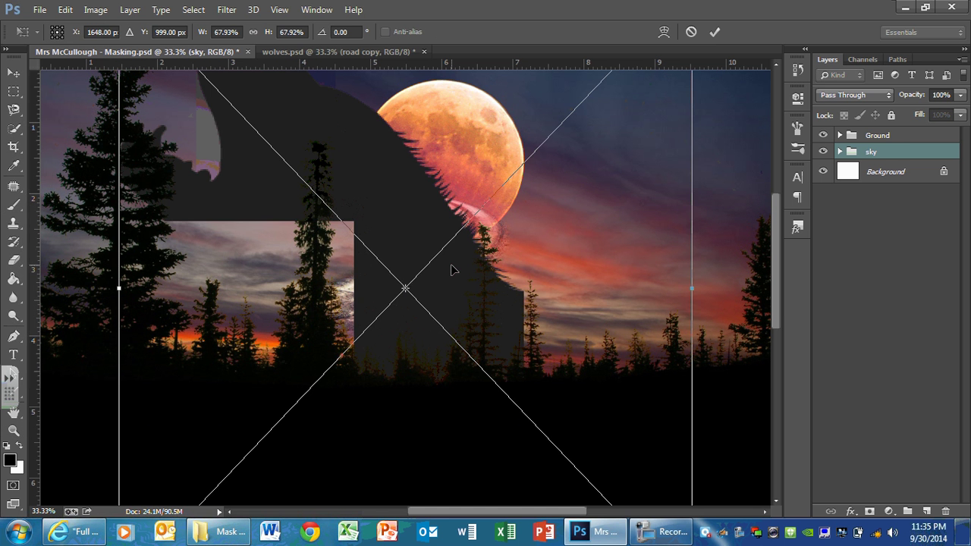
key("b")
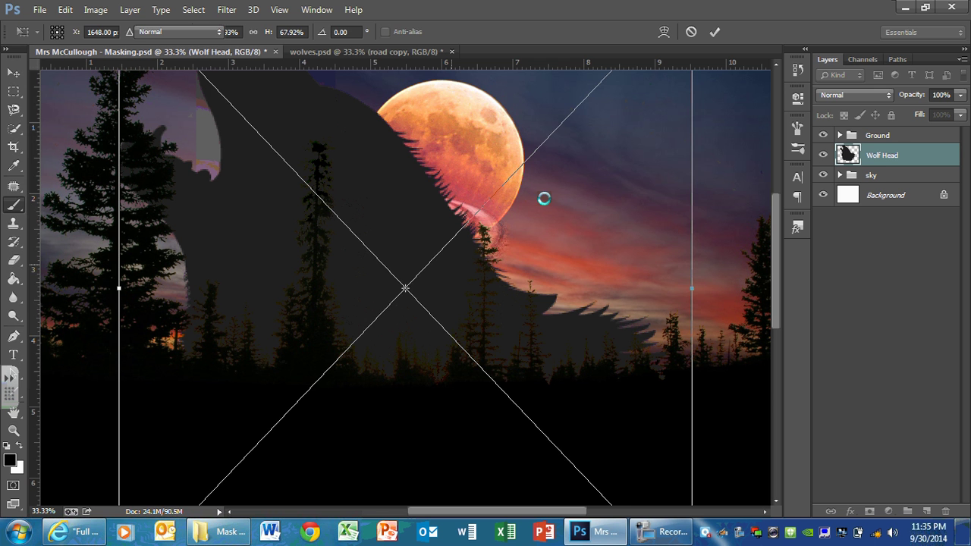
key("Return")
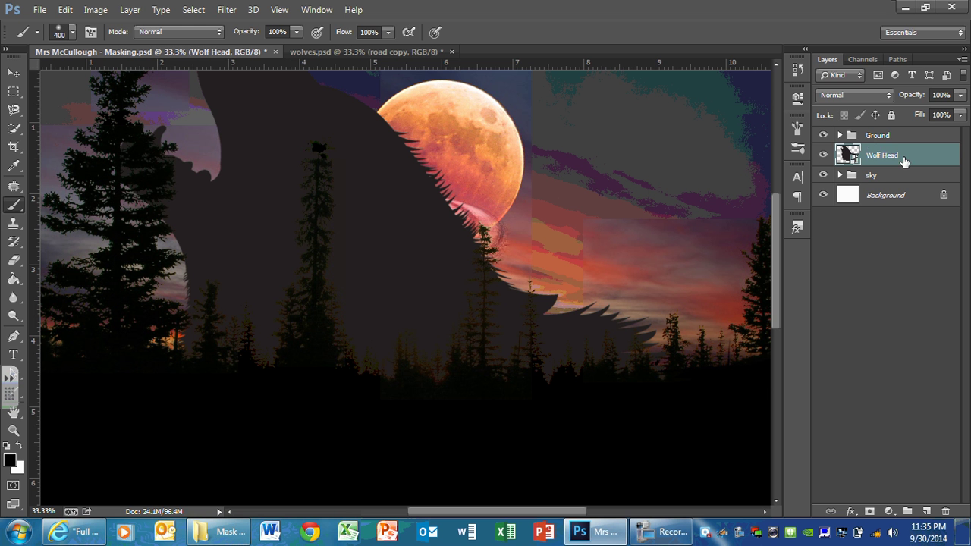
left_click_drag(904, 162, 890, 131)
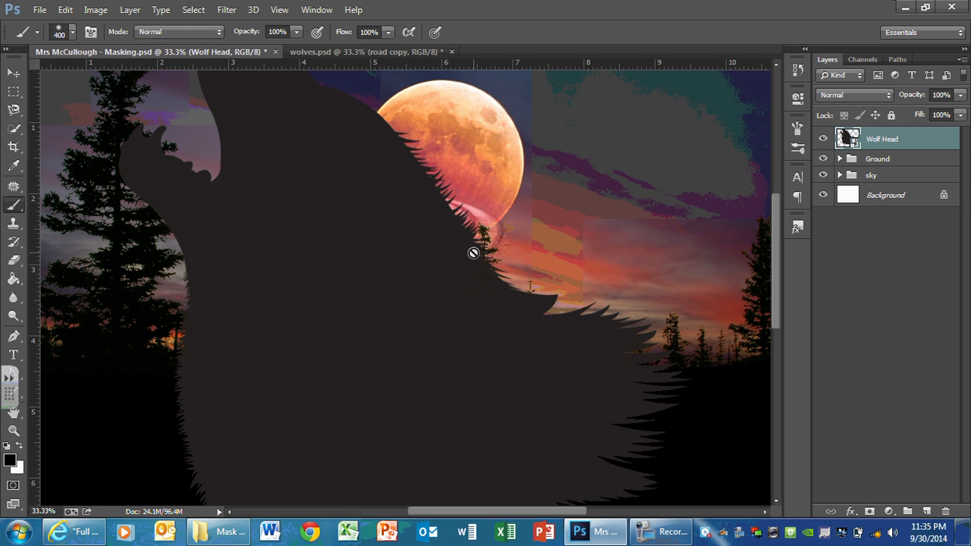
Shift the wolf head silhouette lower on the canvas and scale it down to about 22.4% over the moon.
key("ctrl+minus")
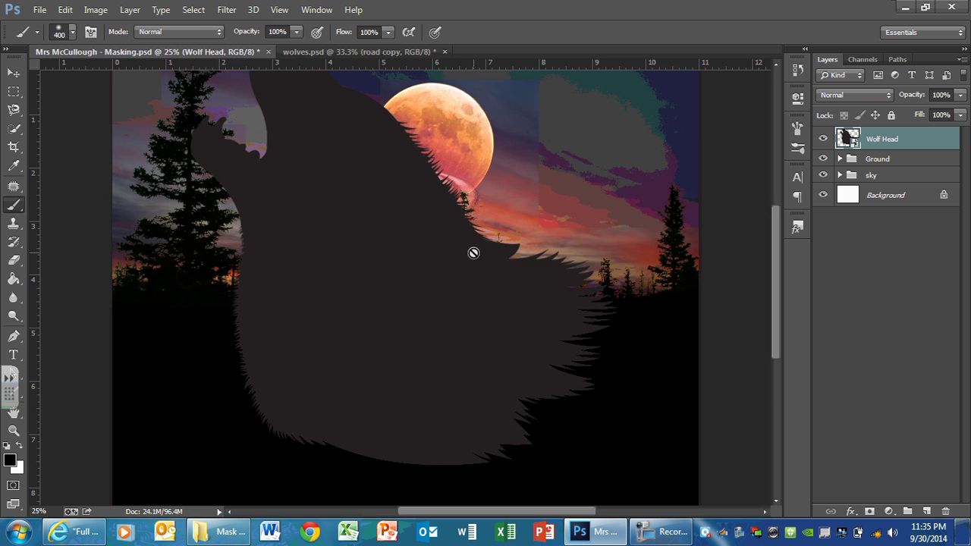
key("ctrl+minus")
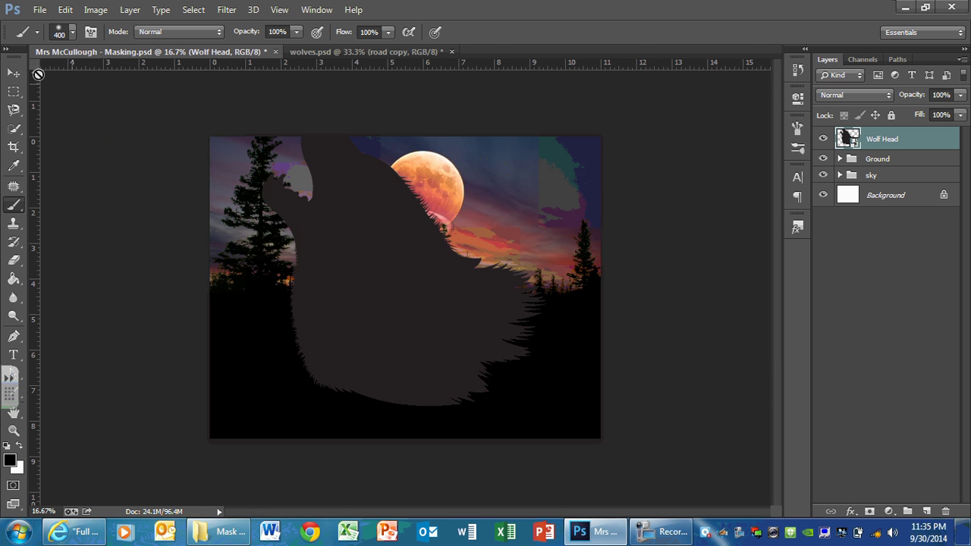
key("v")
left_click_drag(369, 273, 387, 305)
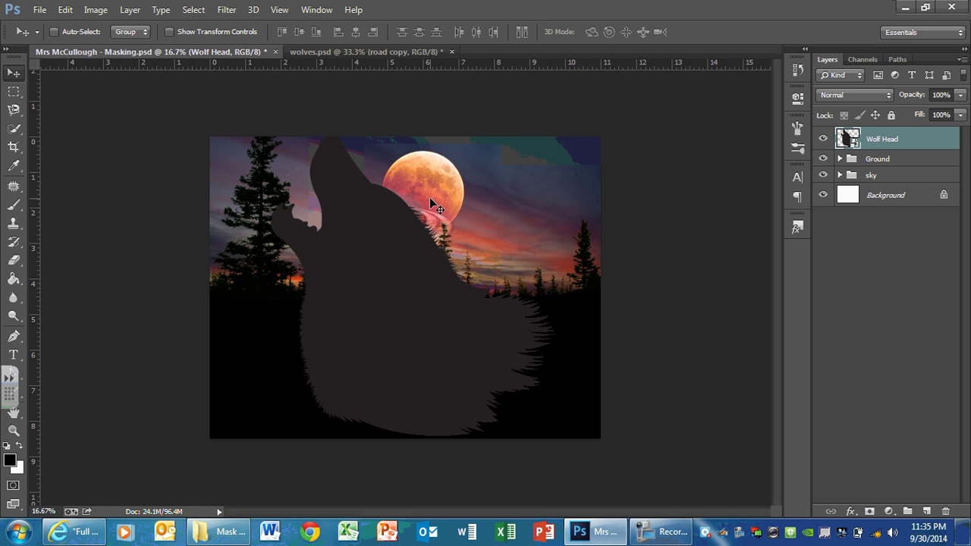
key("ctrl+t")
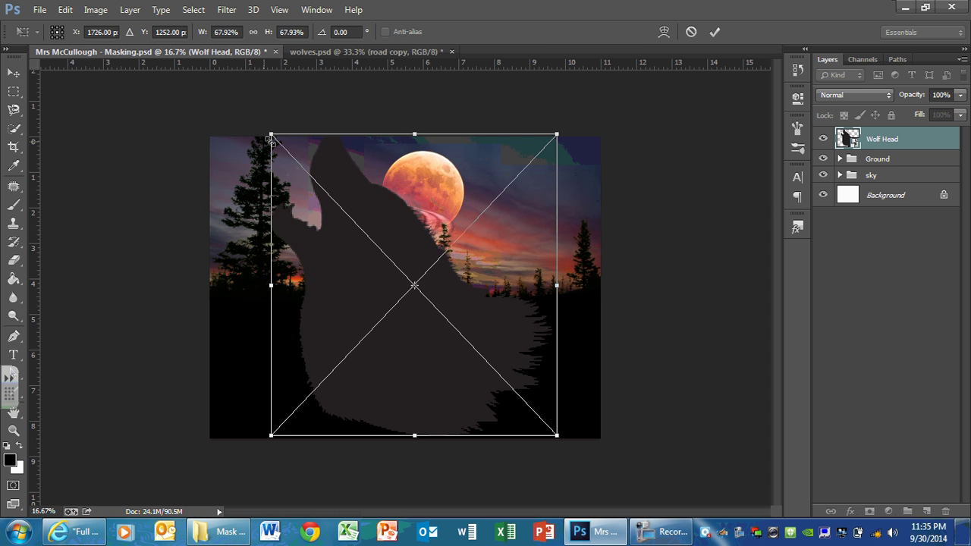
left_click_drag(271, 137, 400, 195)
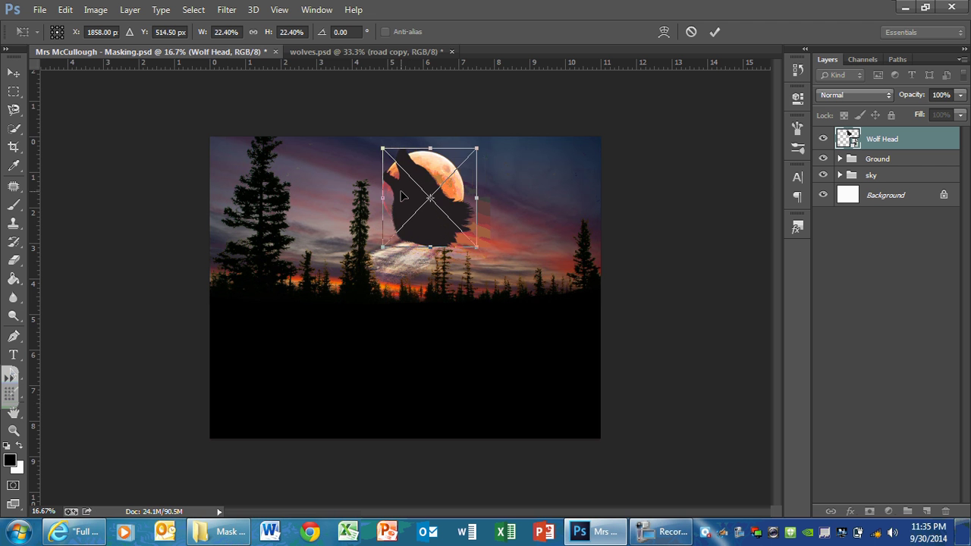
Scale the wolf head down further to about 14.1% and position it inside the moon.
key("ctrl+plus")
key("ctrl+plus")
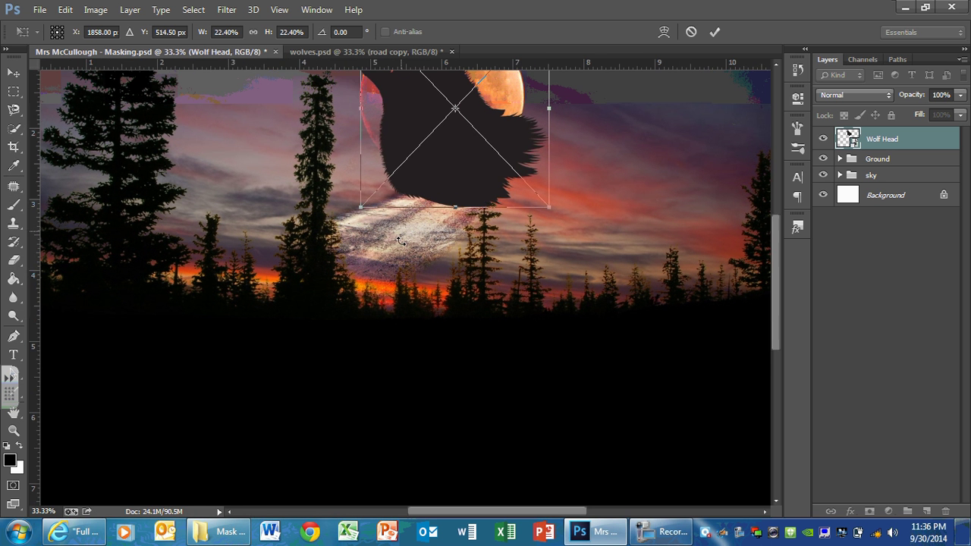
scroll(401, 242, "down", 2)
scroll(401, 246, "up", 4)
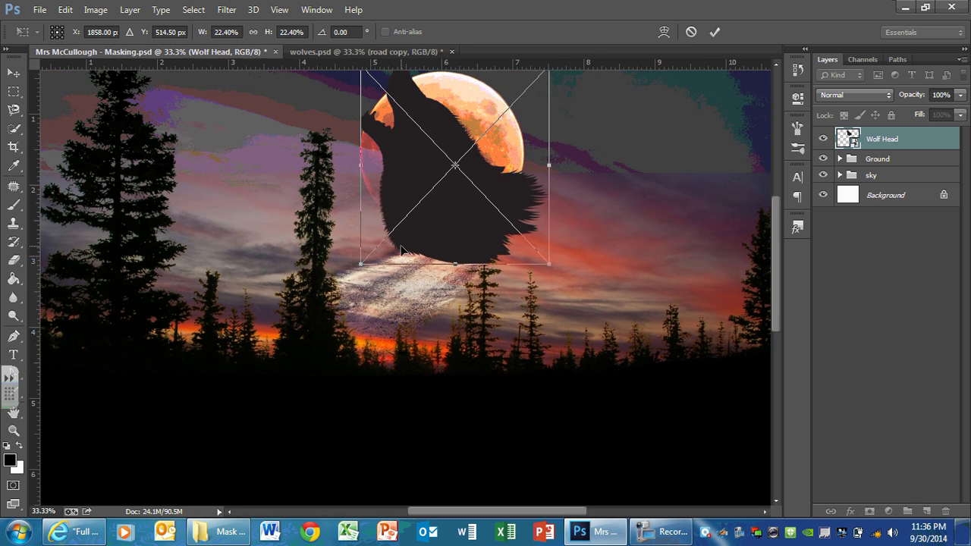
scroll(401, 250, "up", 2)
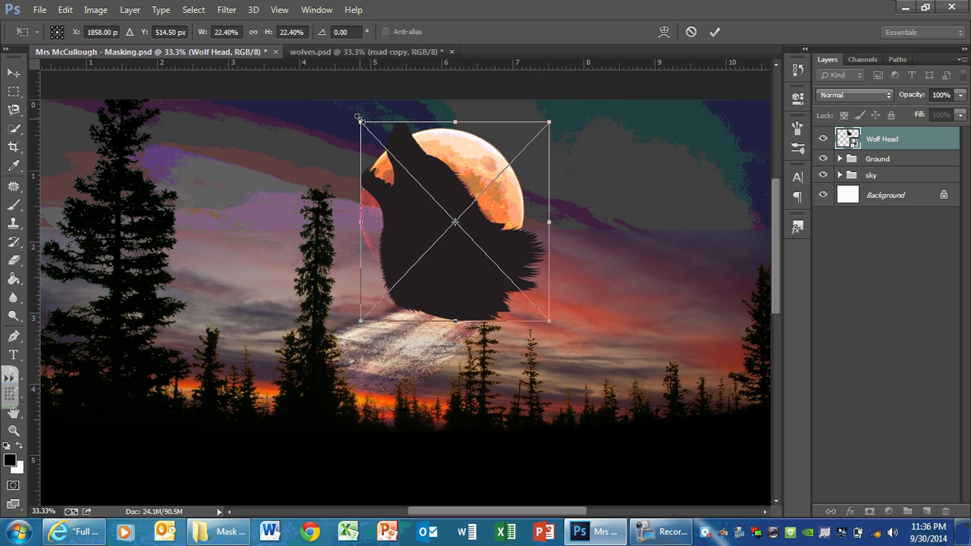
left_click_drag(360, 119, 418, 189)
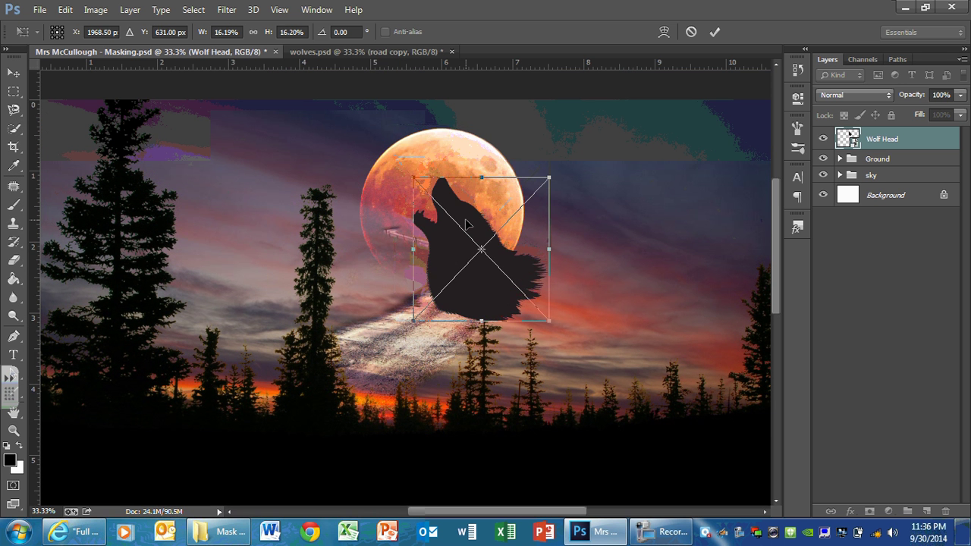
left_click_drag(465, 224, 427, 172)
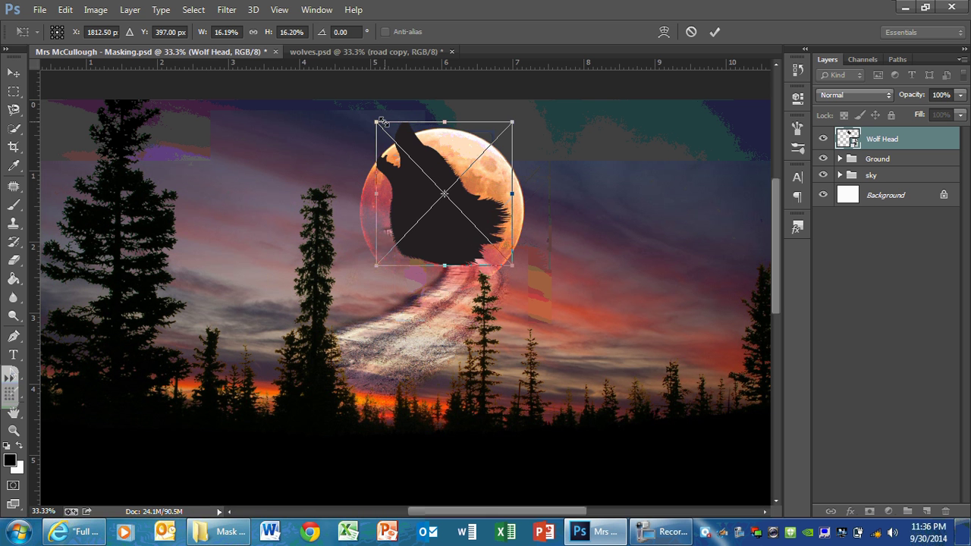
left_click_drag(381, 121, 394, 141)
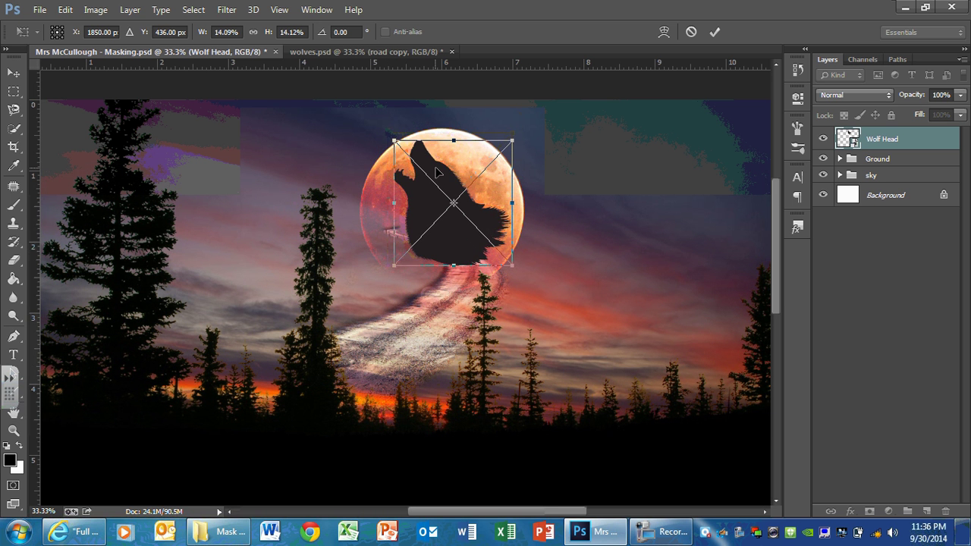
left_click_drag(436, 172, 431, 175)
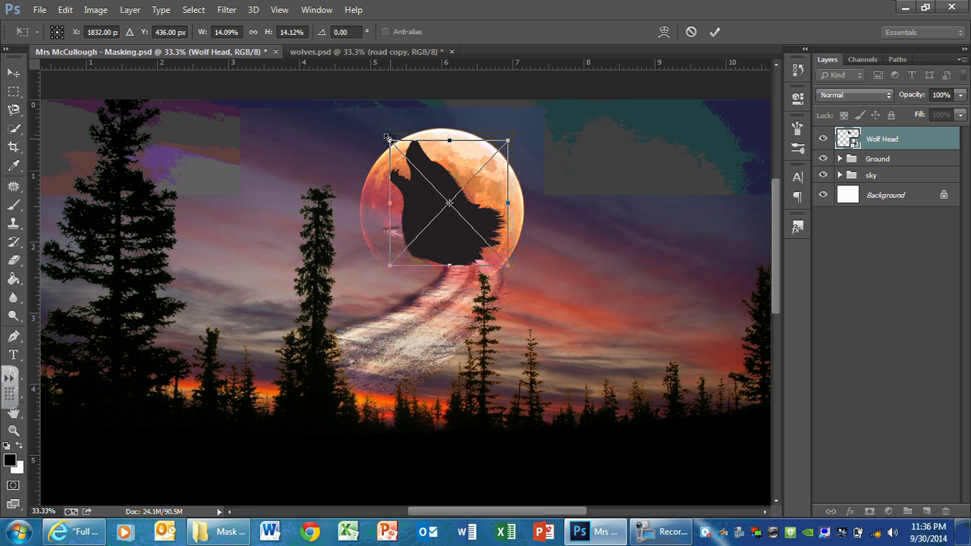
Enlarge the wolf head slightly to about 14.6%, nudge it down about 18 px within the moon, and apply the transform.
left_click_drag(387, 138, 380, 137)
key("Down")
key("Down")
key("Down")
key("Down")
key("Down")
key("Down")
key("Down")
key("Down")
key("Down")
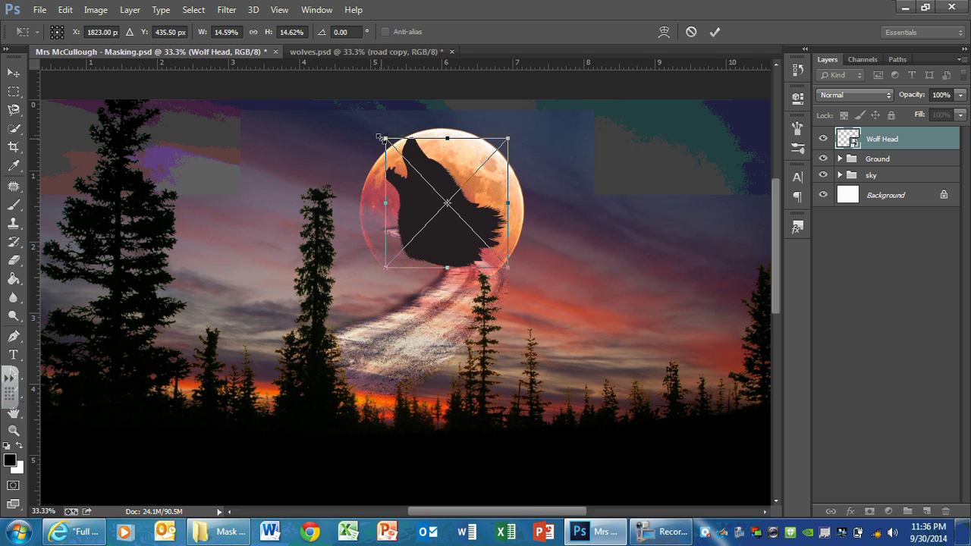
key("Down")
key("Down")
key("Down")
key("Down")
key("Down")
key("Down")
key("Down")
key("Down")
key("Down")
key("Down")
key("Down")
key("Down")
key("Down")
key("Down")
key("Down")
key("Down")
key("Down")
key("Down")
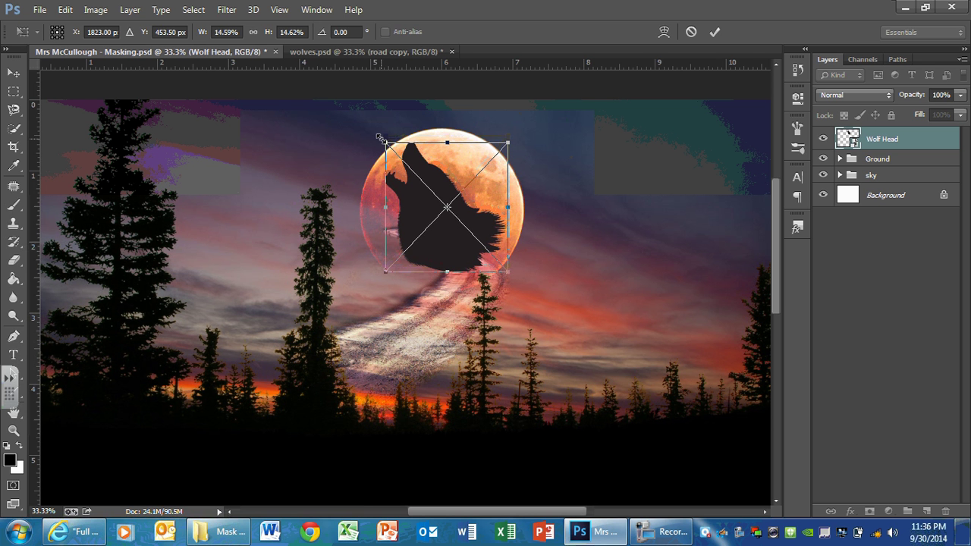
key("Return")
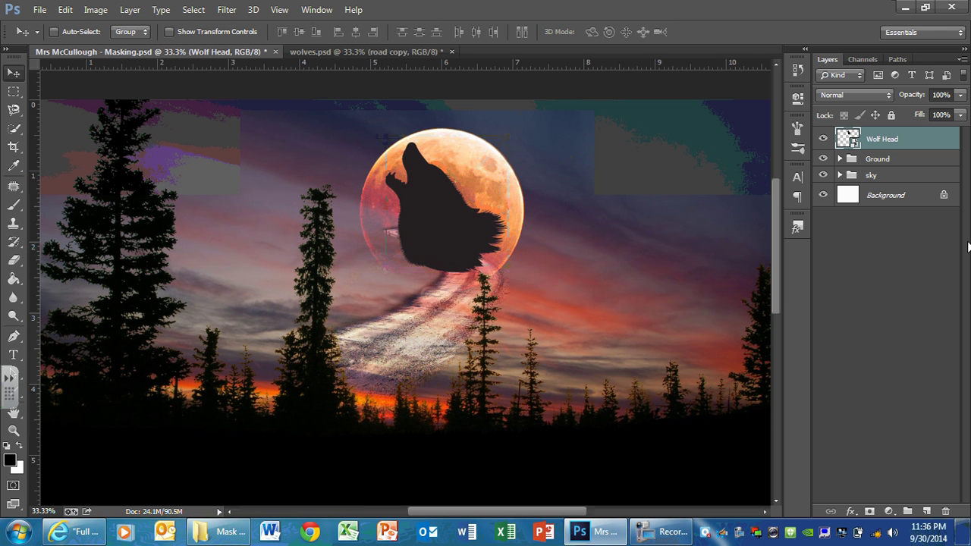
Move the Wolf Head layer into the sky group between road and Moon and set its blend mode to Overlay.
left_click(840, 175)
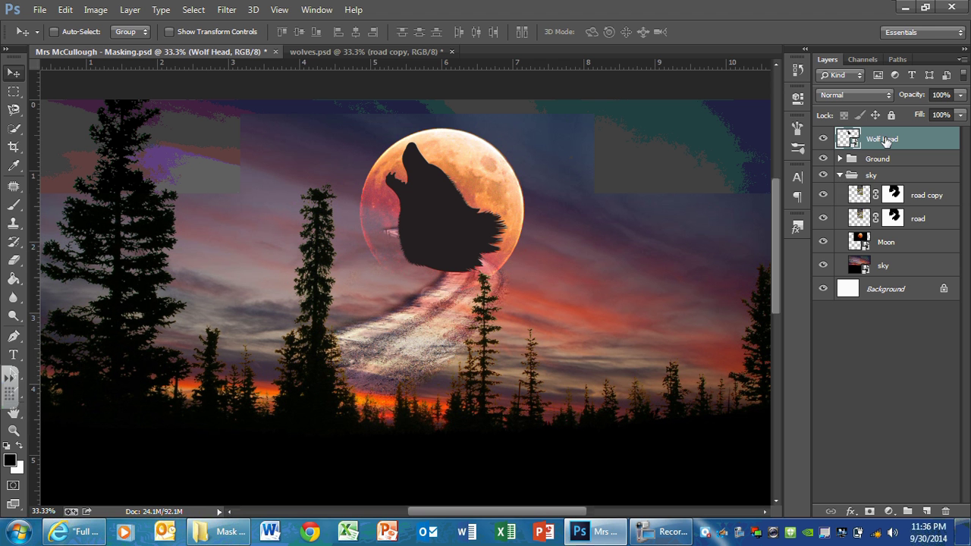
left_click_drag(885, 141, 890, 227)
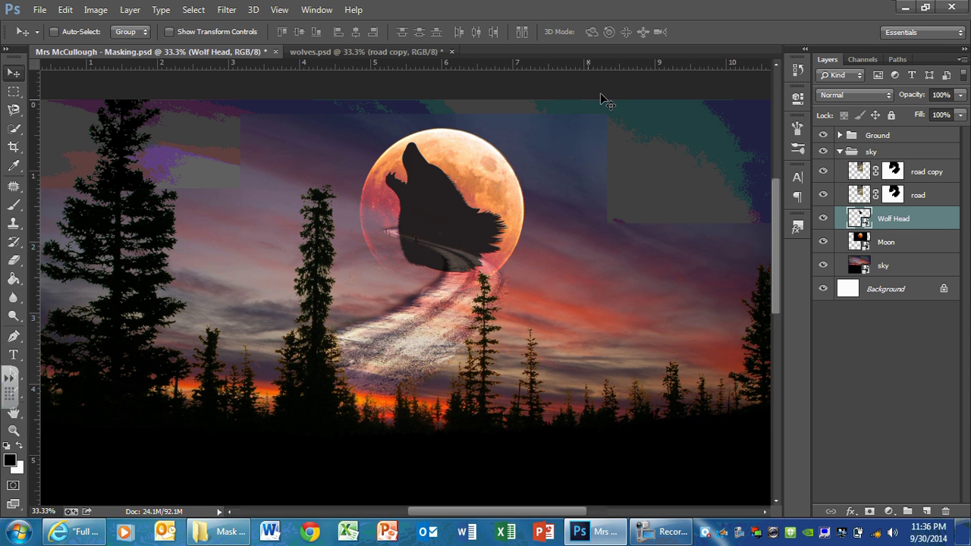
left_click(858, 94)
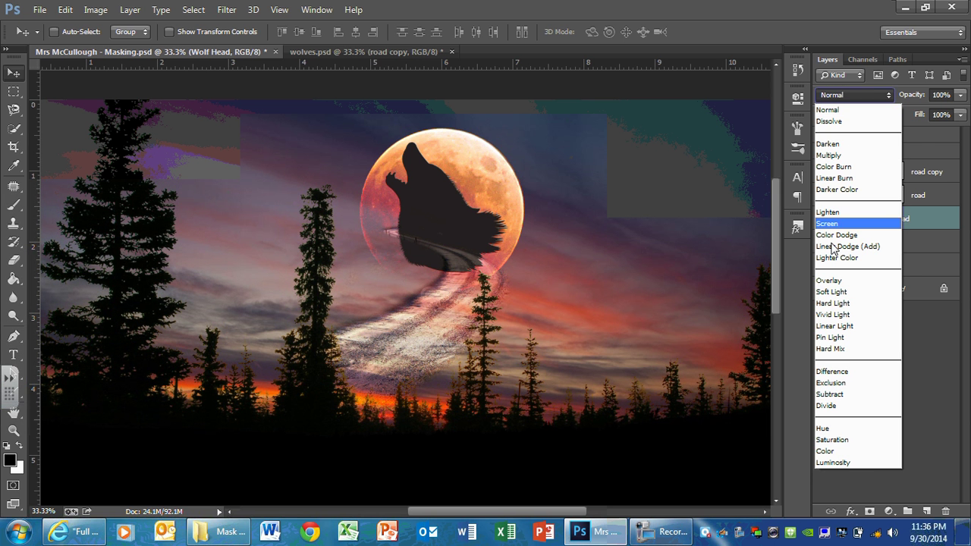
left_click(829, 281)
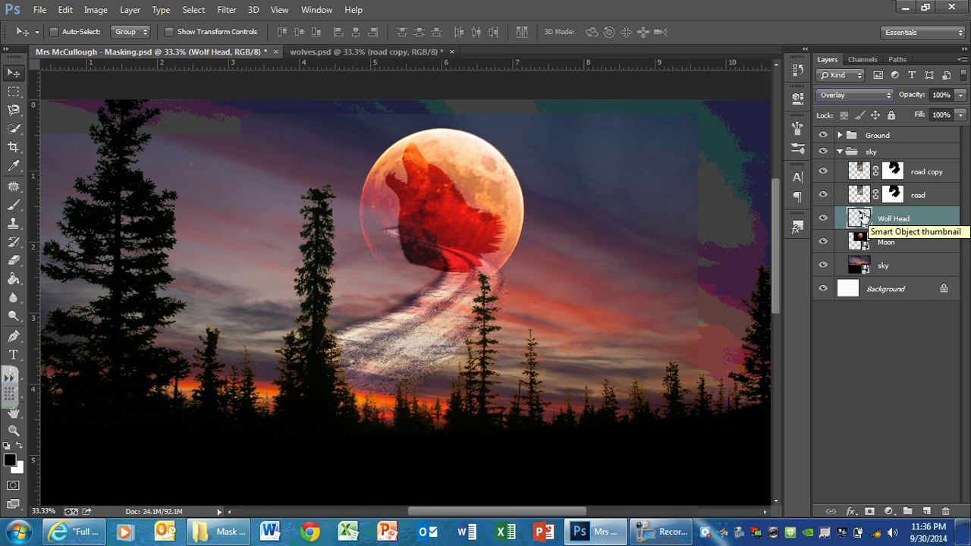
Enlarge the wolf head to about 15.8% within the moon and apply the transform.
key("ctrl+t")
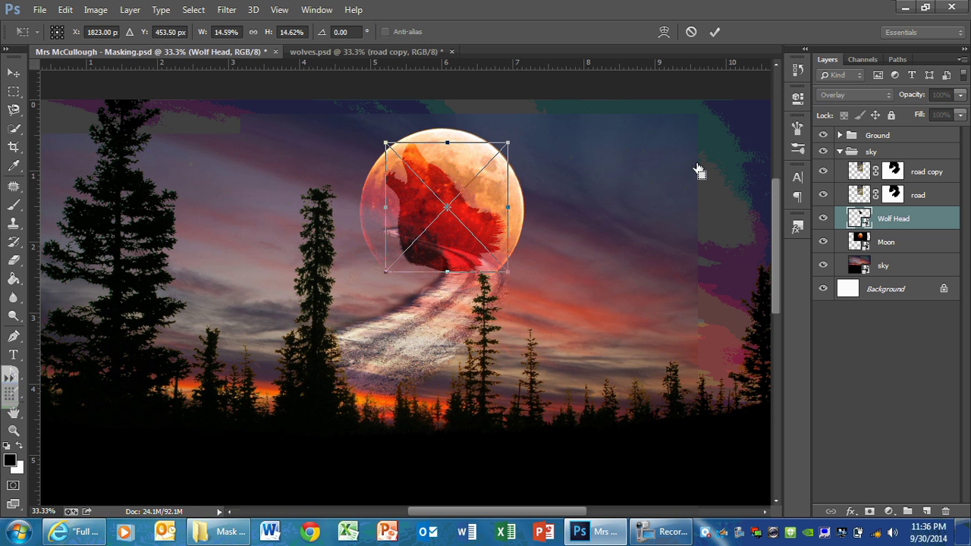
mouse_move(502, 278)
left_mouse_down()
mouse_move(519, 288)
mouse_move(516, 280)
left_mouse_up()
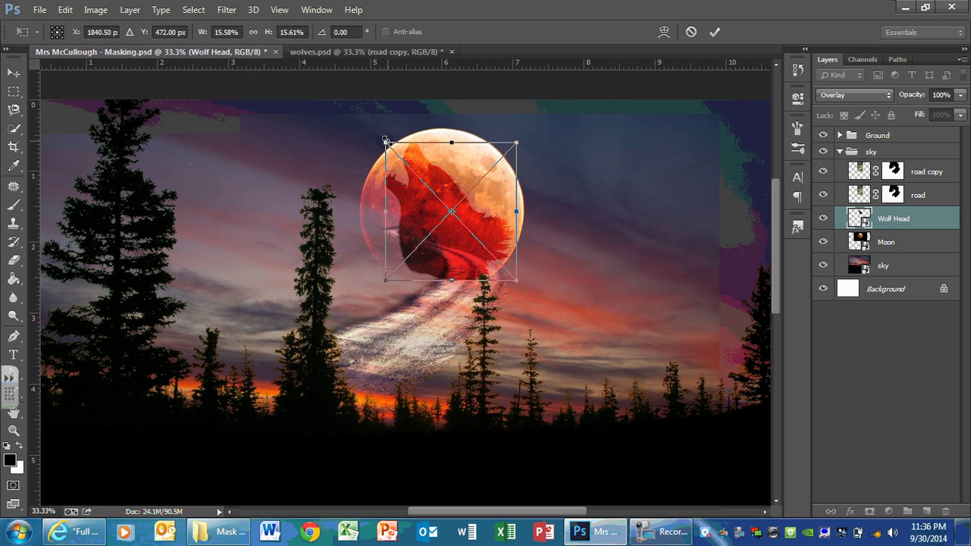
left_click_drag(385, 141, 386, 138)
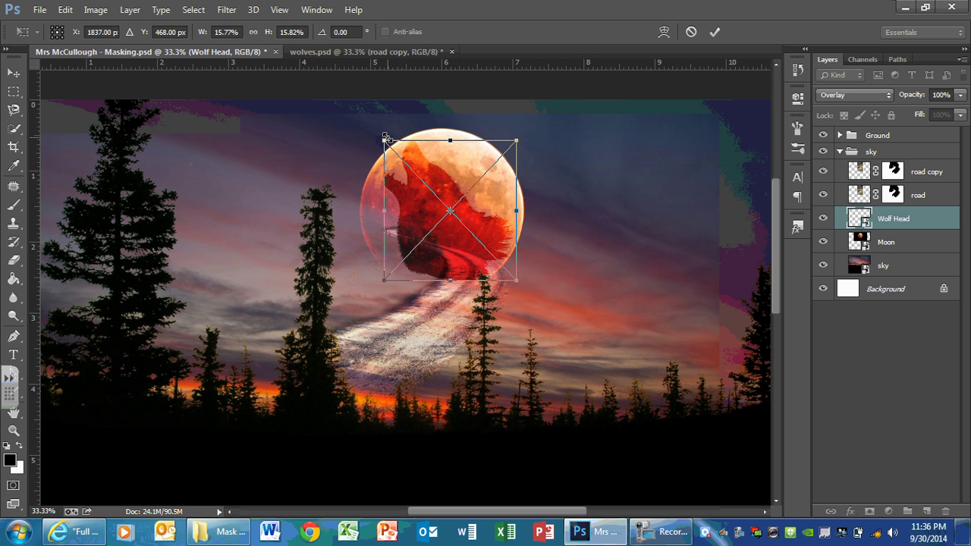
key("Return")
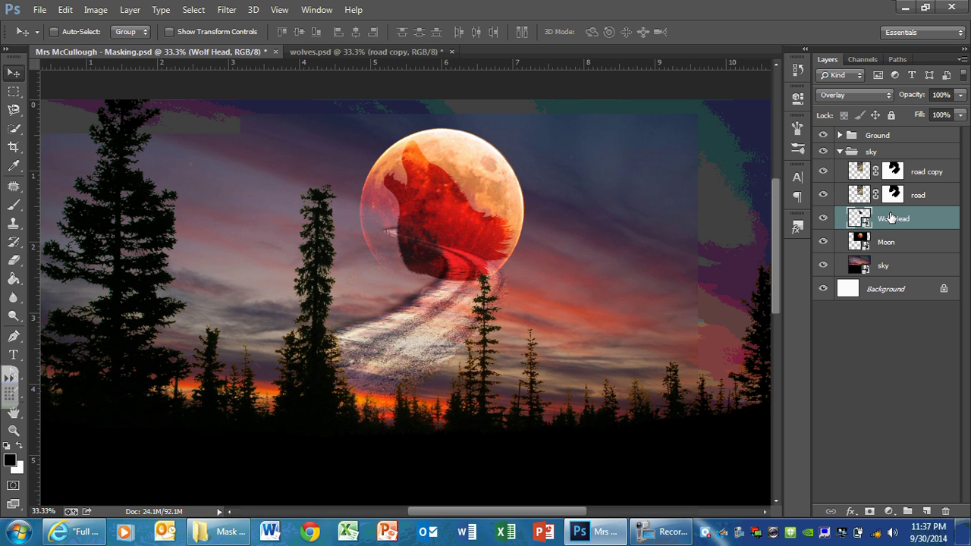
Try the Soft Light and Hard Light blend modes on the Wolf Head layer, and return it to Overlay.
left_click(842, 96)
left_click(831, 291)
left_click(847, 96)
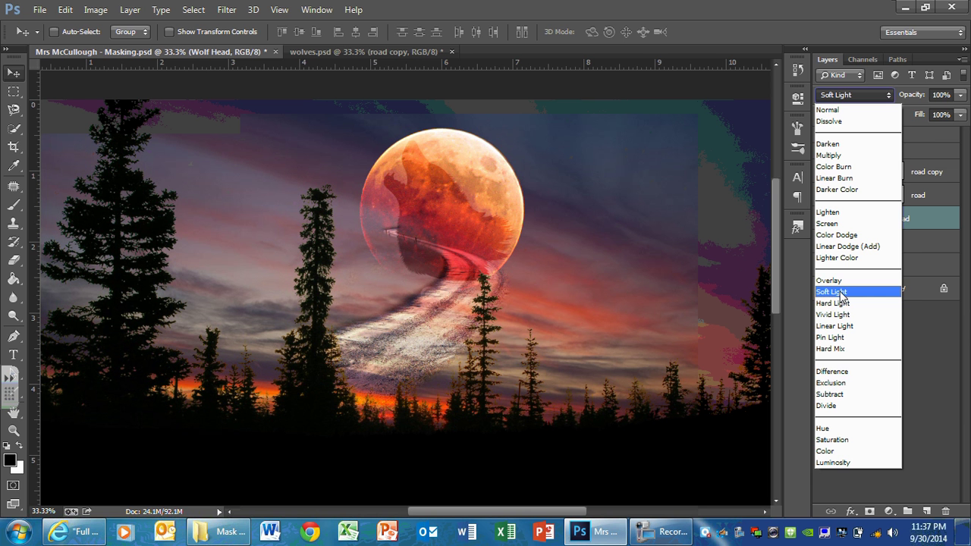
left_click(841, 304)
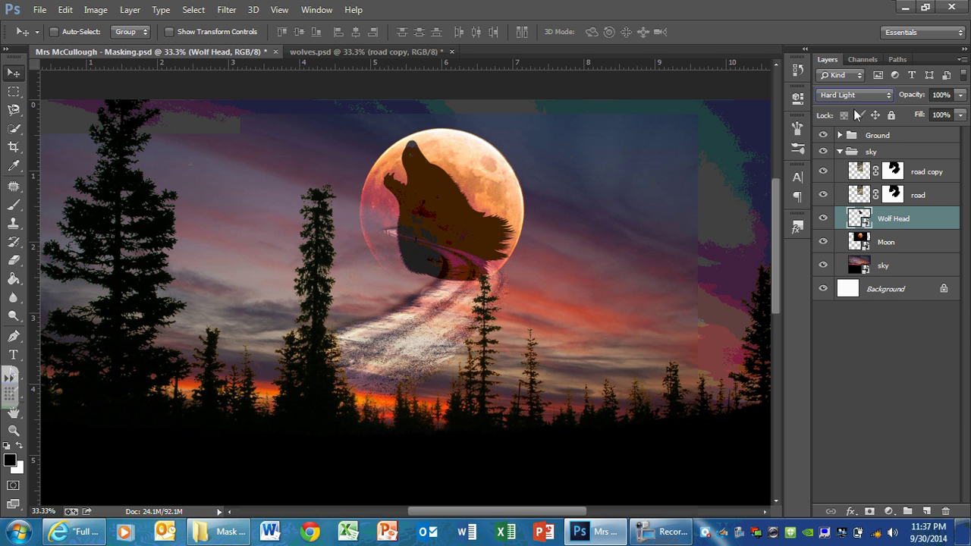
left_click(854, 95)
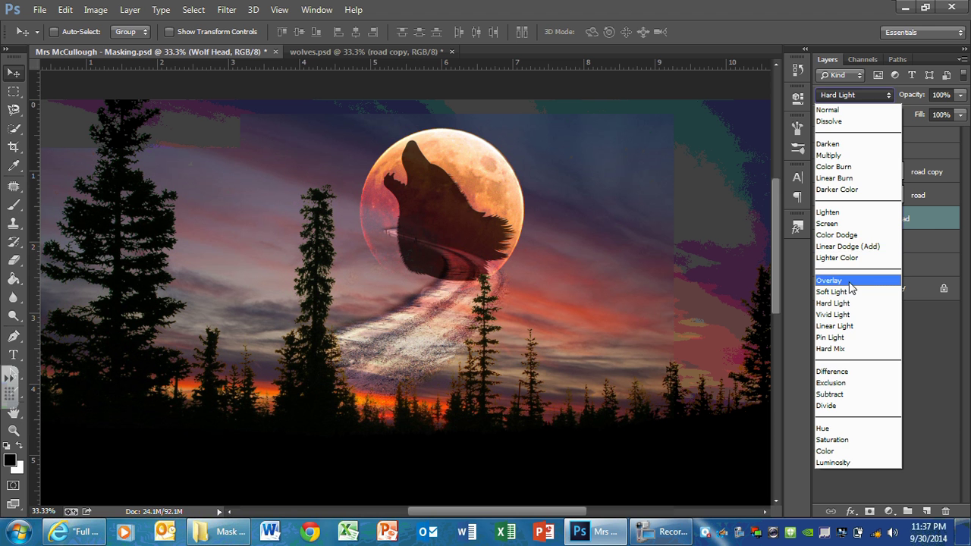
left_click(851, 282)
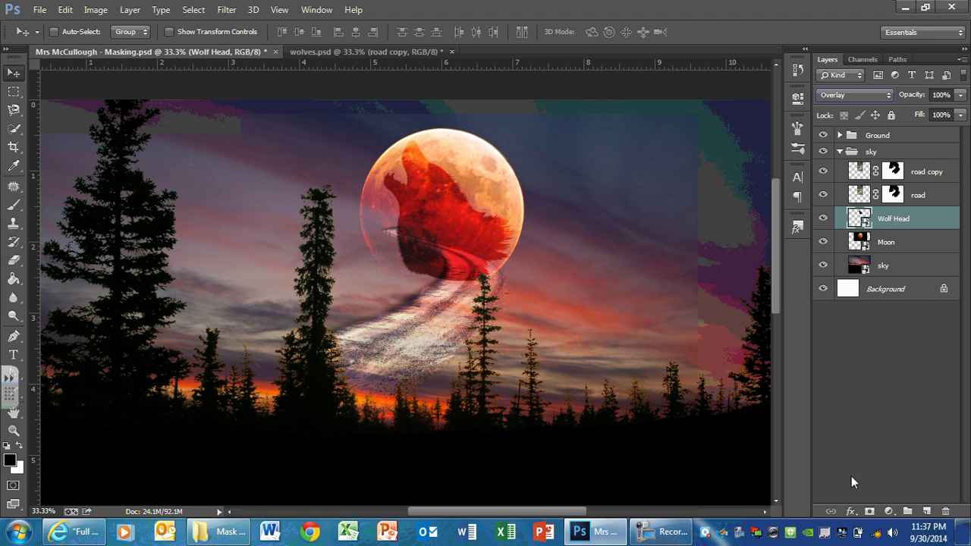
Add a layer mask to the Wolf Head layer, view the Mask Project folder in Windows Explorer, and return to Photoshop.
left_click(870, 512)
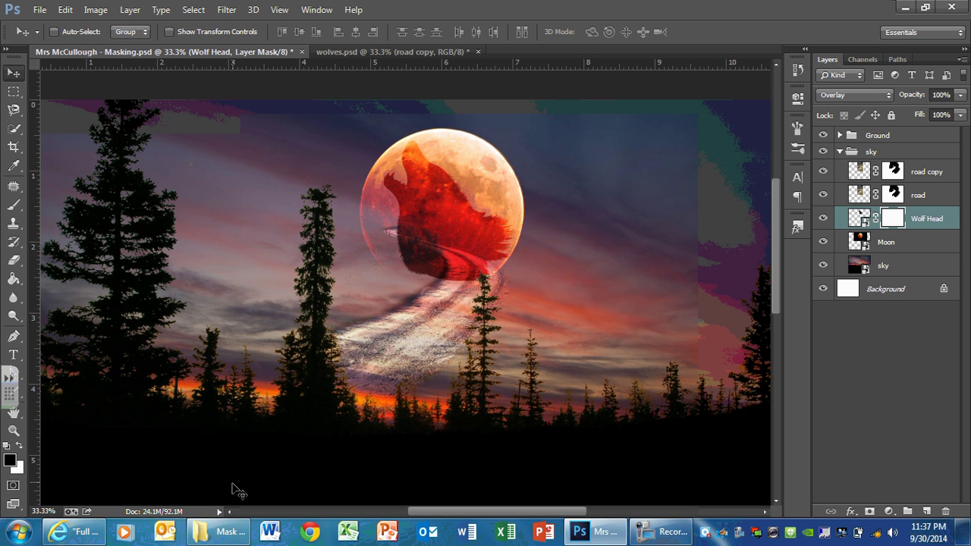
left_click(229, 527)
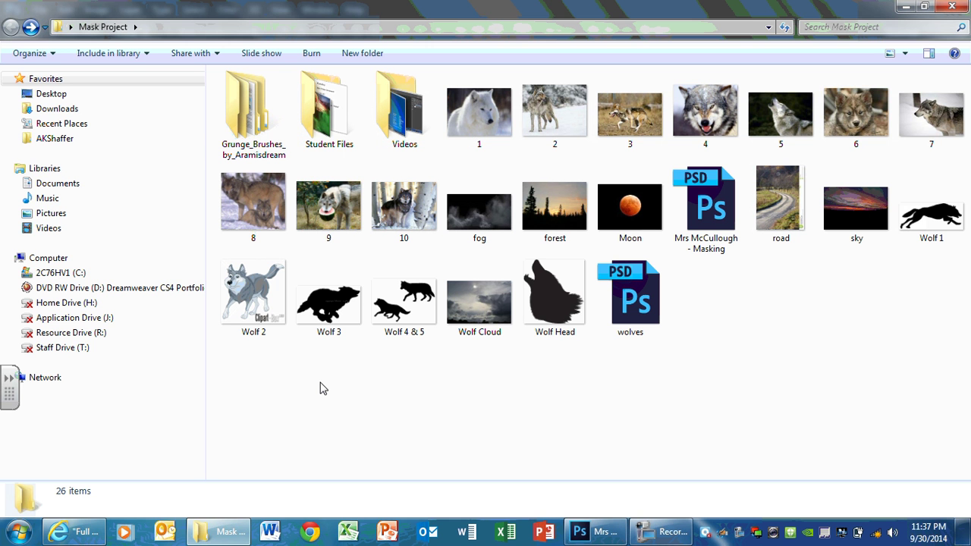
left_click(614, 527)
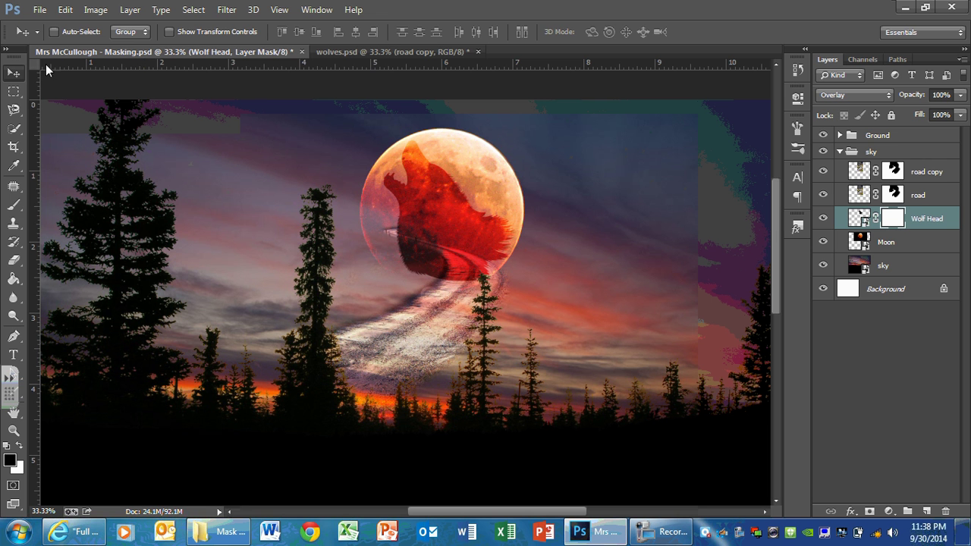
Activate the Brush tool with the 635 px cracked-texture grunge brush for the Wolf Head mask.
left_click(12, 207)
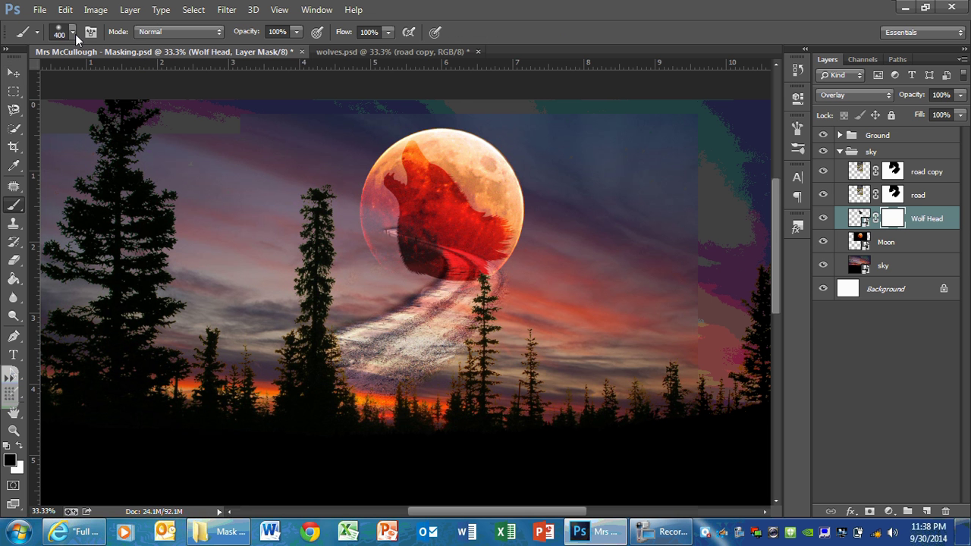
left_click(73, 32)
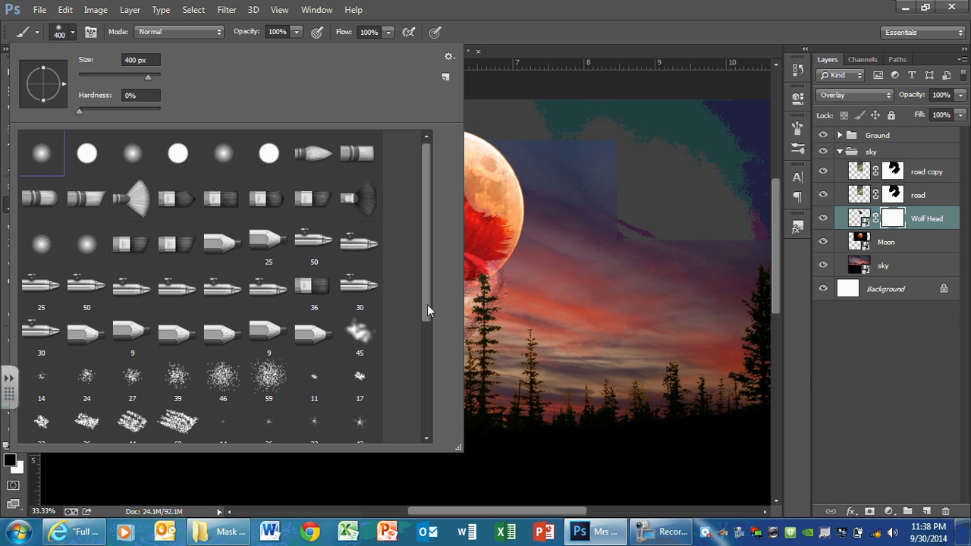
left_click_drag(427, 304, 443, 420)
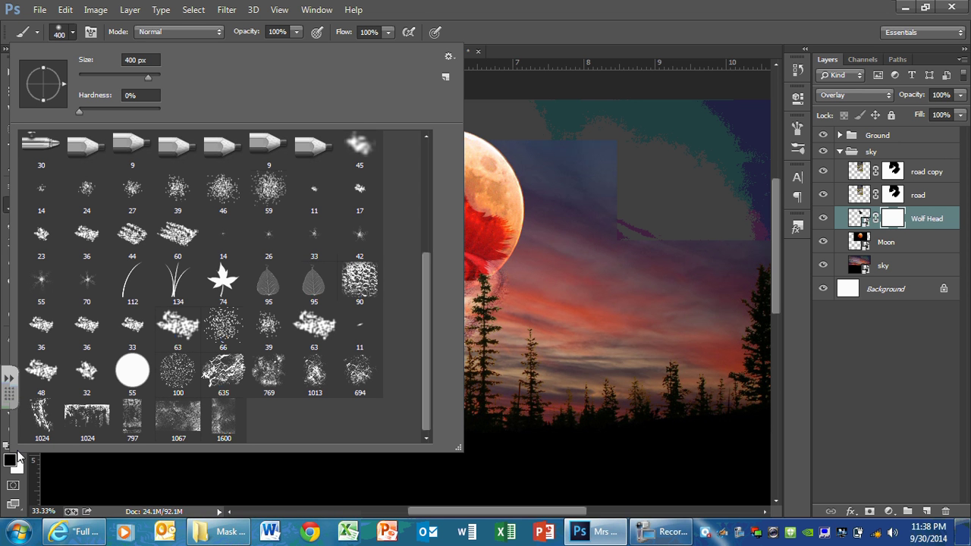
left_click(223, 375)
left_click(539, 36)
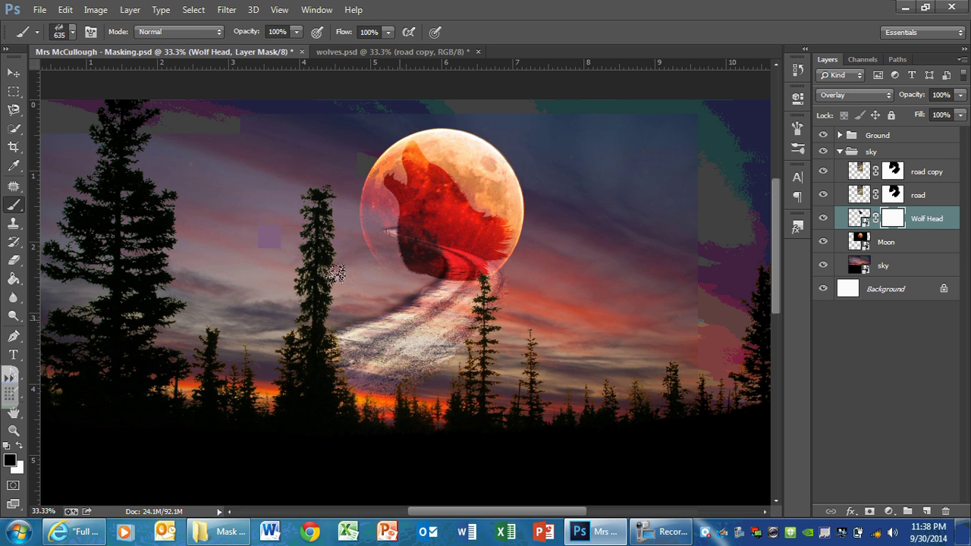
Enlarge the cracked-texture brush to 1400 px, try one black stamp over the wolf head on its mask, and undo it.
key("bracketright")
key("bracketright")
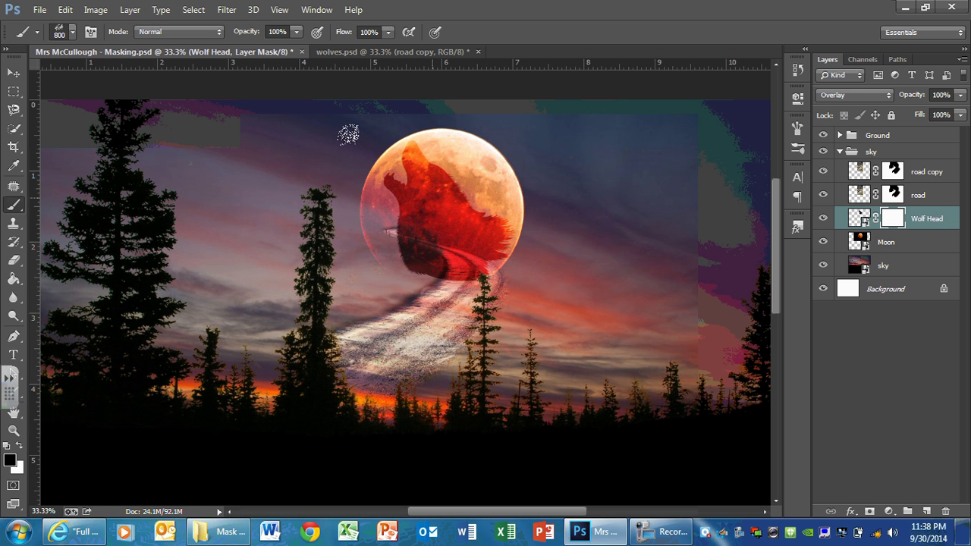
key("bracketright")
key("bracketright")
key("bracketright")
key("bracketright")
key("bracketright")
key("bracketright")
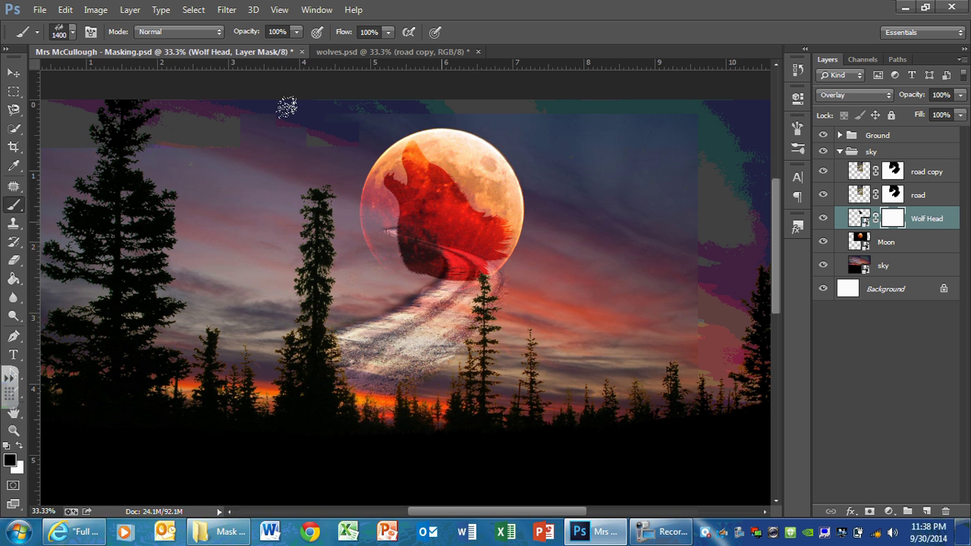
left_click(440, 212)
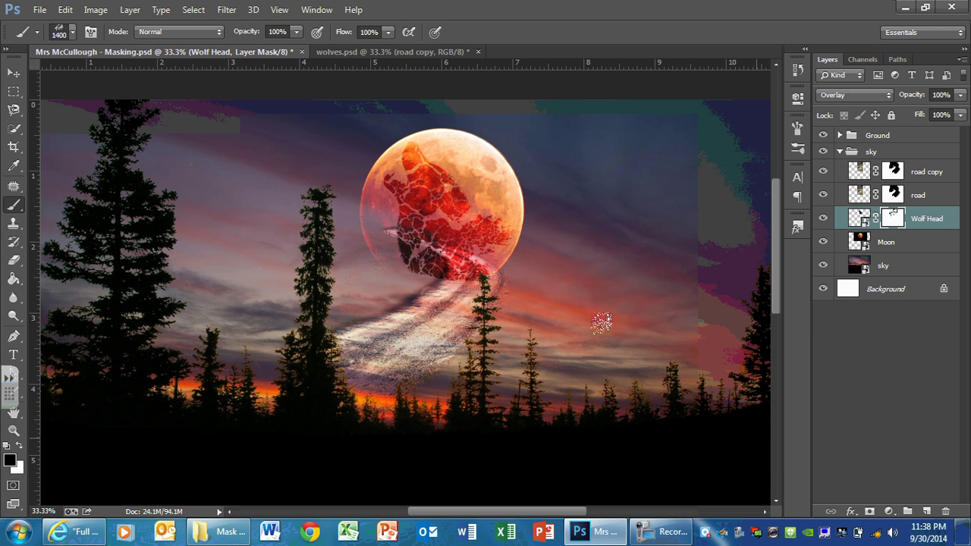
key("ctrl+z")
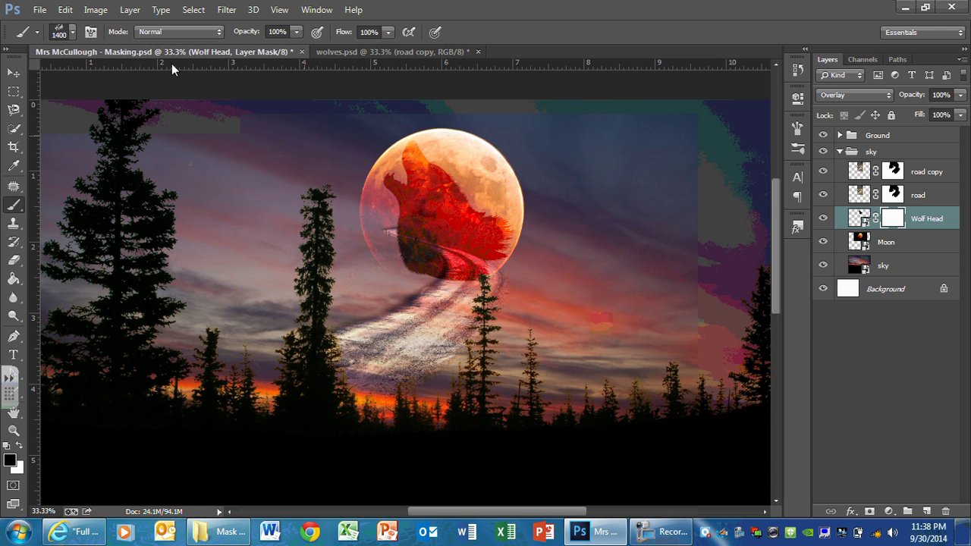
Choose the 1067 px grunge brush, enlarge it to 1200 px, and try a stamp on the Wolf Head mask before undoing it.
left_click(73, 32)
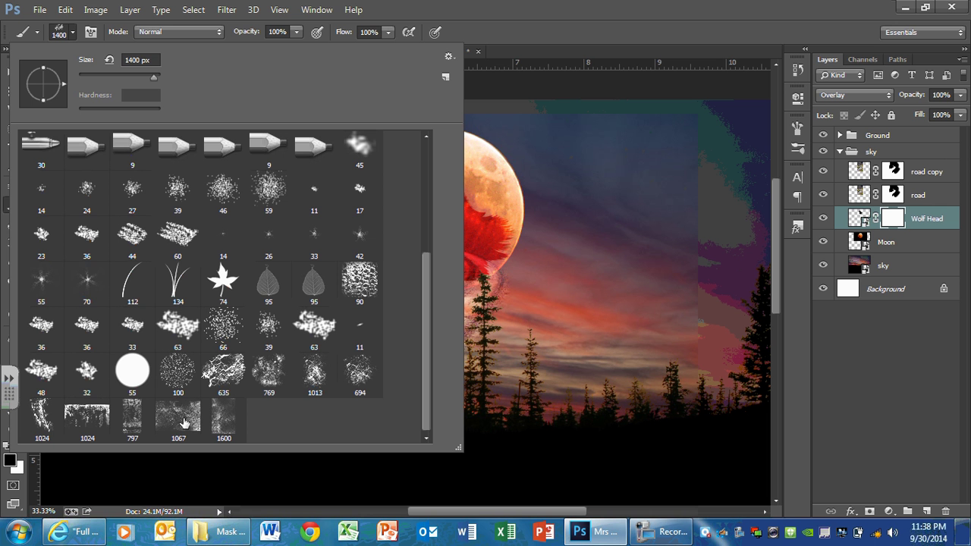
left_click(184, 423)
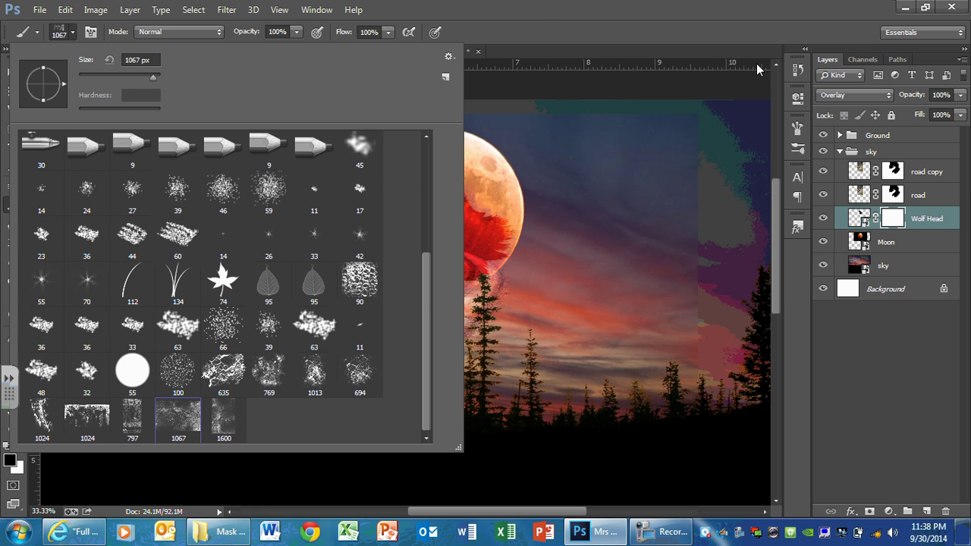
left_click(555, 21)
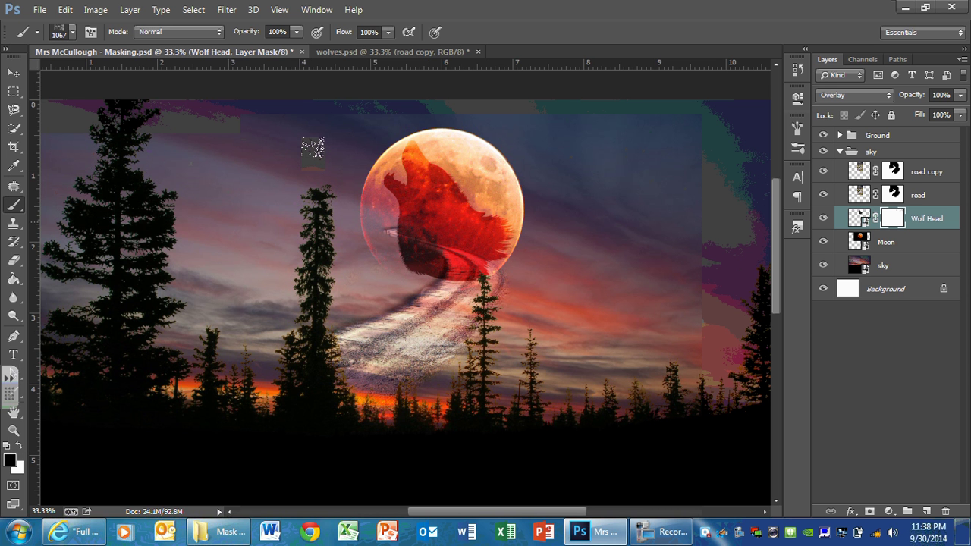
key("bracketright")
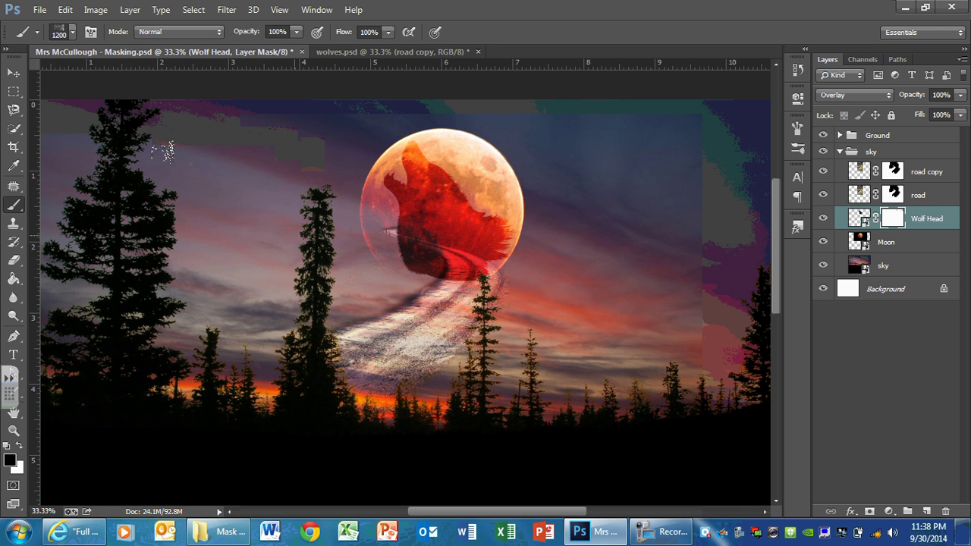
left_click(162, 151)
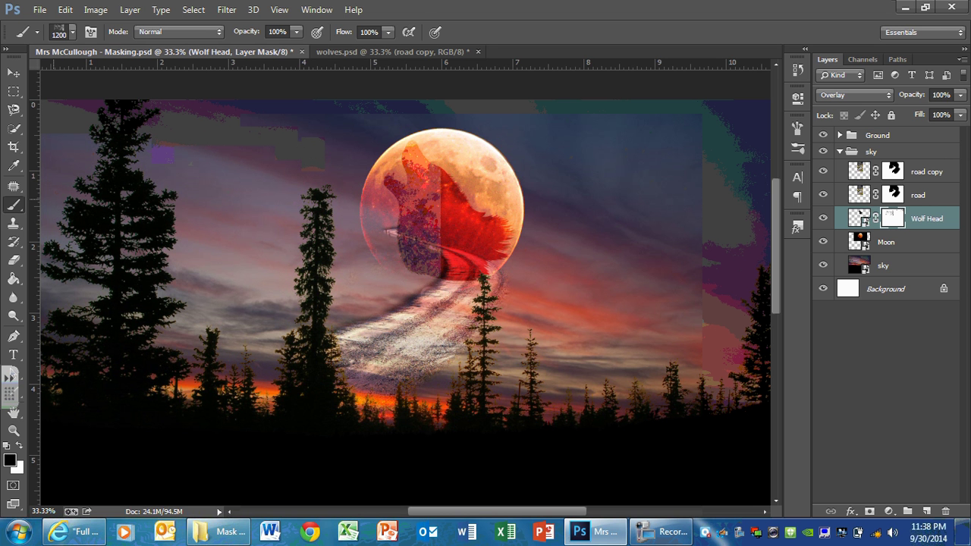
key("ctrl+z")
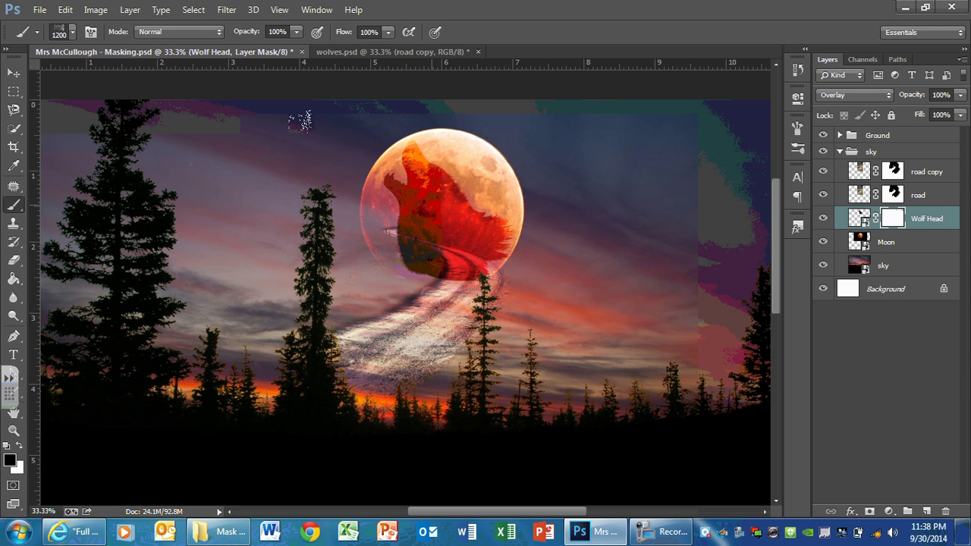
Enlarge the grunge brush to 1400 px and paint black texture across the wolf head on its mask.
key("bracketright")
key("bracketright")
left_click_drag(220, 113, 507, 301)
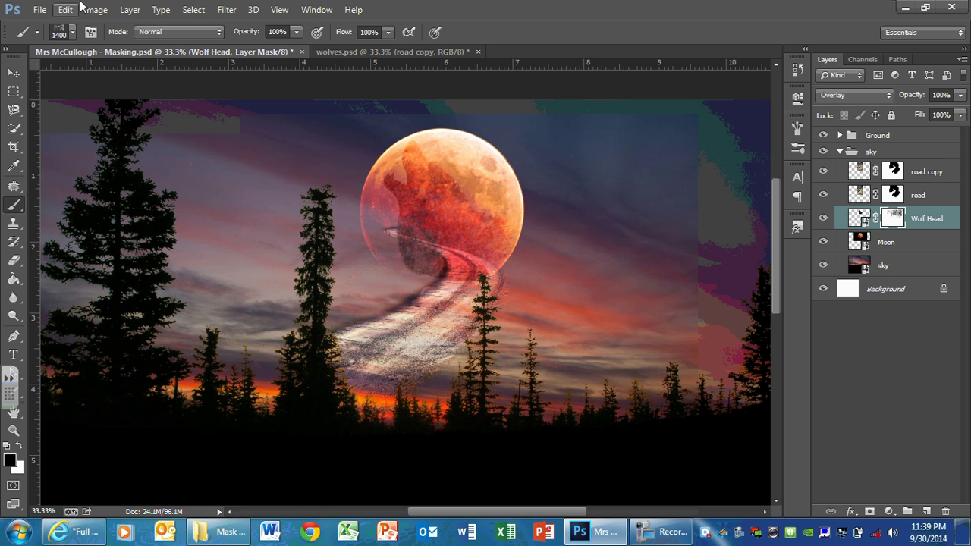
Switch to the first soft round brush and reduce its size to 70 px.
left_click(71, 32)
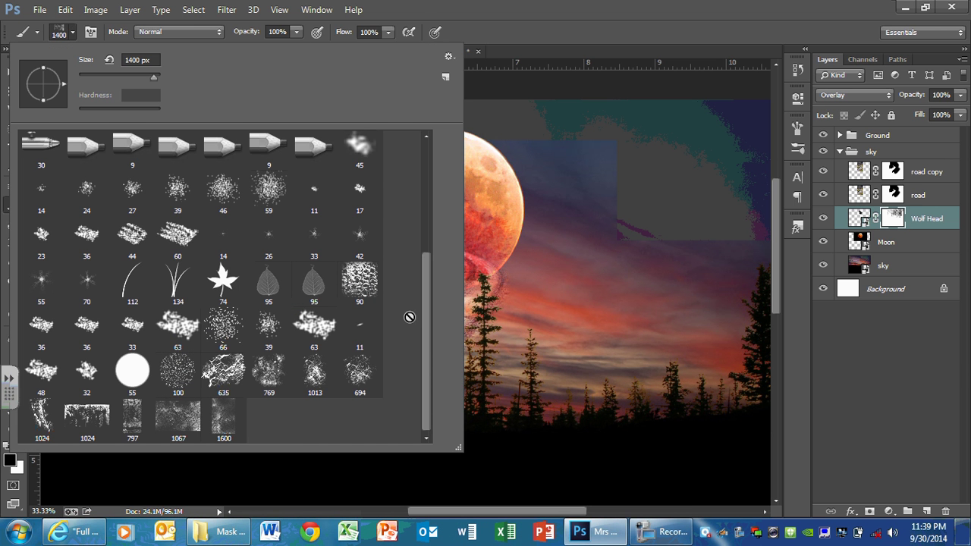
scroll(404, 149, "up", 1)
scroll(404, 150, "up", 3)
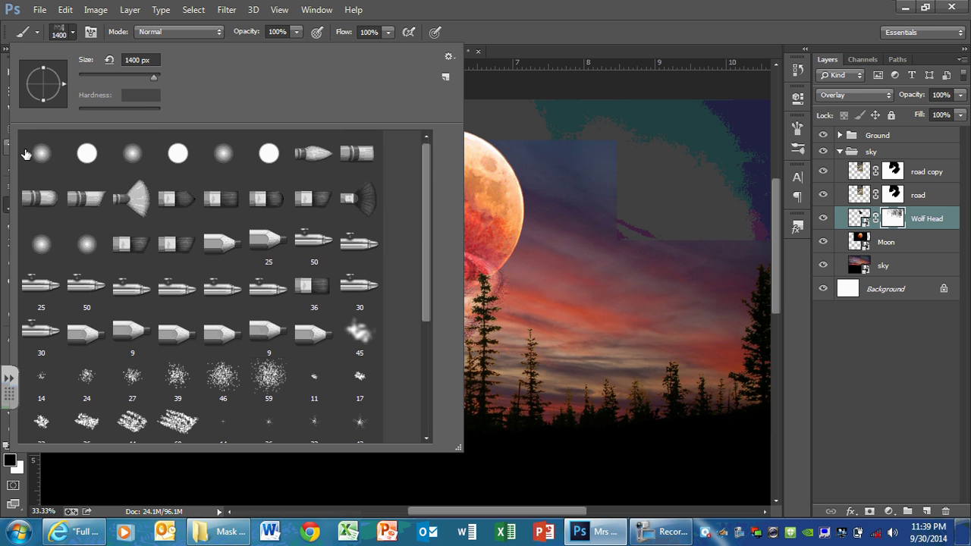
left_click(26, 155)
key("Return")
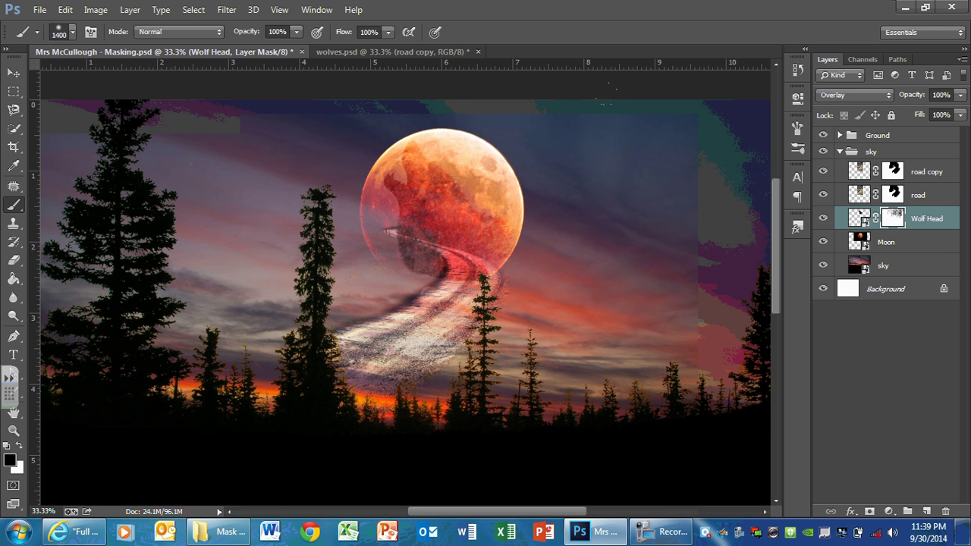
left_click(333, 163)
key("bracketleft")
key("bracketleft")
key("bracketleft")
key("bracketleft")
key("bracketleft")
key("bracketleft")
key("bracketleft")
key("bracketleft")
key("bracketleft")
key("bracketleft")
key("bracketleft")
key("bracketleft")
key("bracketleft")
key("bracketleft")
key("bracketleft")
key("bracketleft")
key("bracketleft")
key("bracketleft")
key("bracketleft")
key("bracketleft")
Paint black with the 70 px brush on the Wolf Head mask to clear the wolf from the wide curve of the road.
key("ctrl+plus")
key("ctrl+plus")
key("ctrl+plus")
key("ctrl+plus")
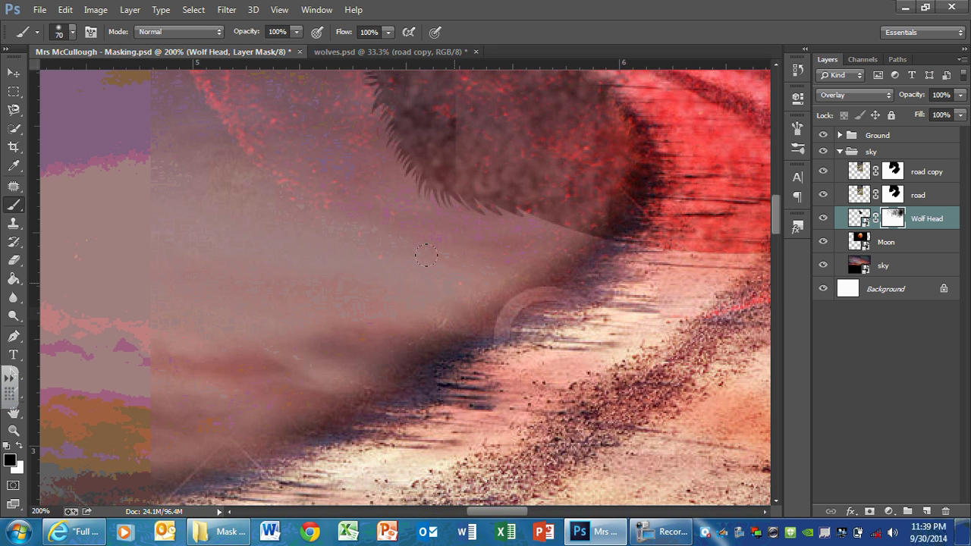
left_click(426, 256)
scroll(425, 255, "down", 3)
scroll(425, 256, "up", 5)
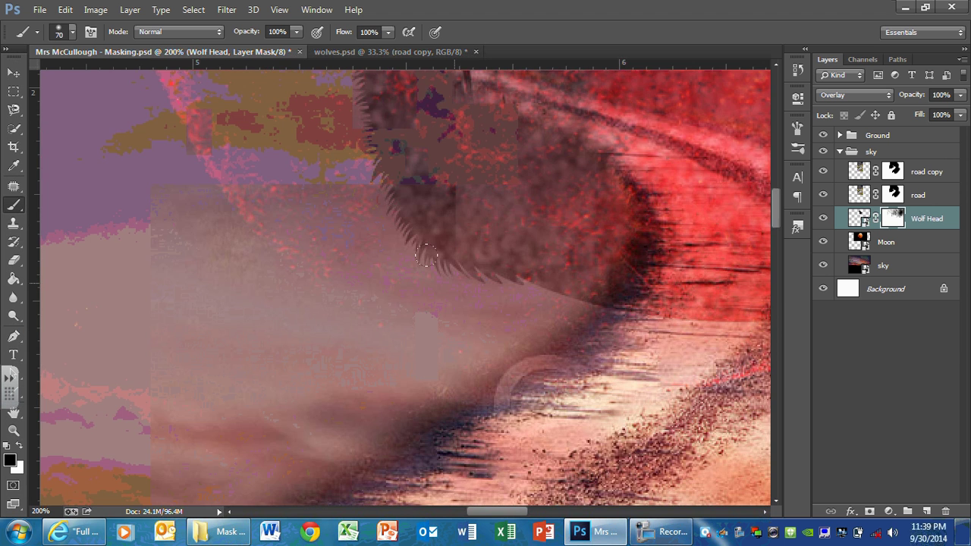
scroll(426, 256, "up", 4)
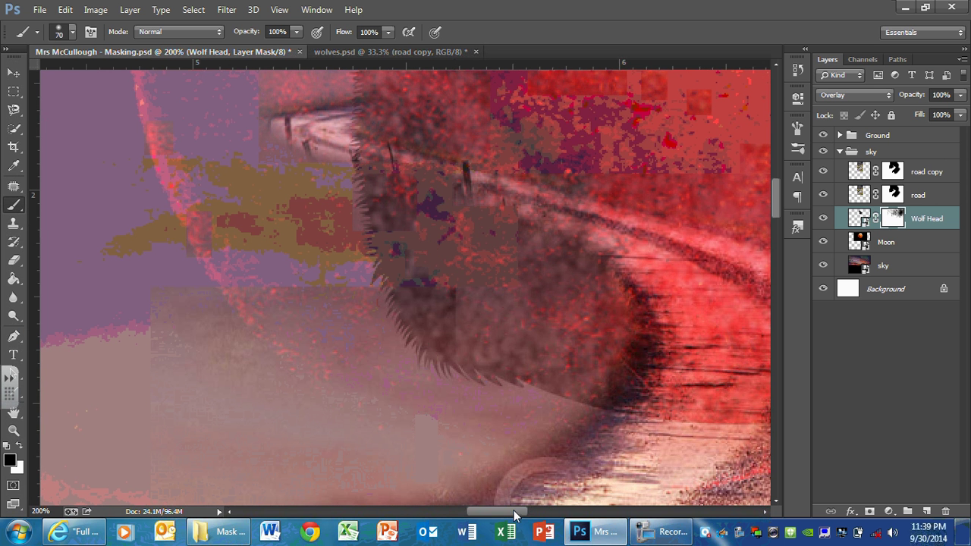
mouse_move(514, 510)
left_mouse_down()
mouse_move(551, 503)
mouse_move(535, 502)
left_mouse_up()
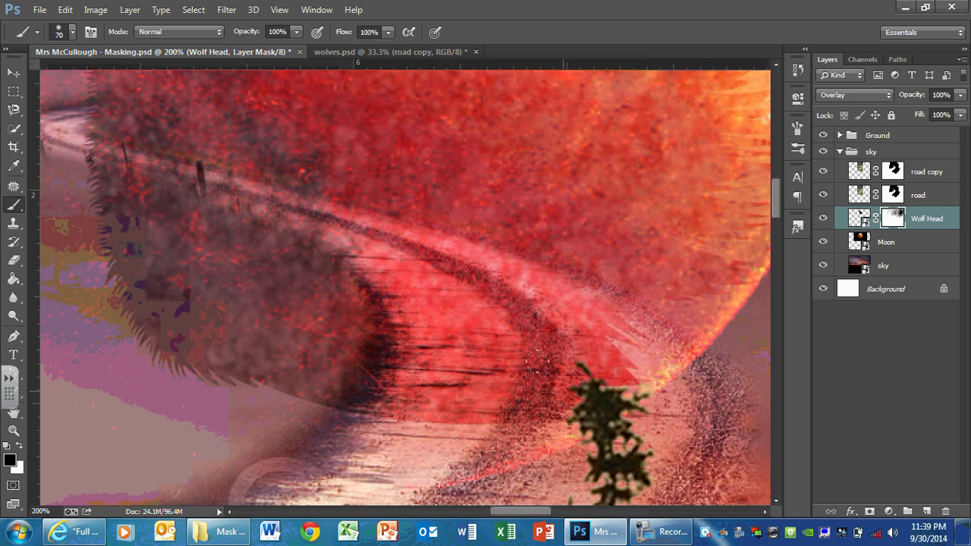
mouse_move(537, 361)
left_mouse_down()
mouse_move(484, 416)
mouse_move(364, 410)
mouse_move(474, 317)
mouse_move(584, 367)
mouse_move(528, 358)
left_mouse_up()
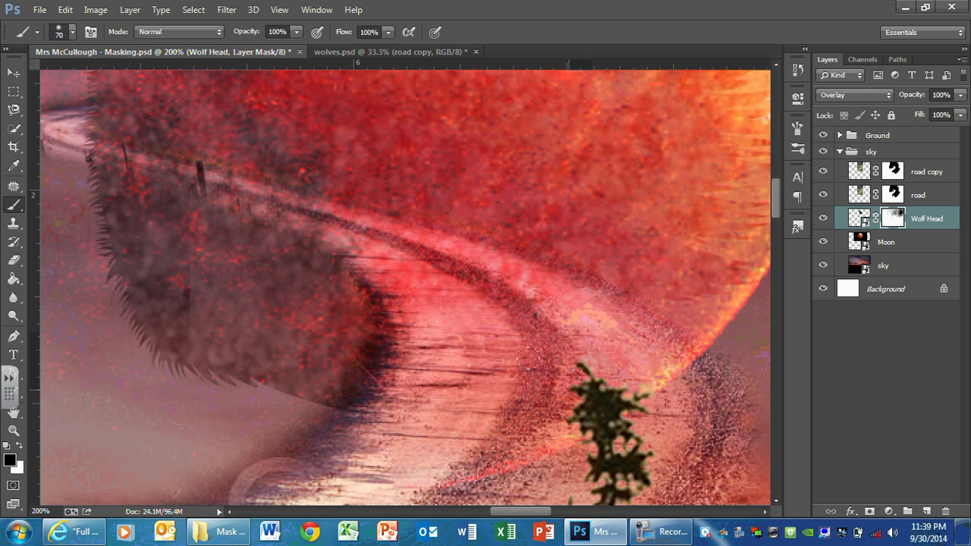
mouse_move(497, 312)
left_mouse_down()
mouse_move(418, 268)
mouse_move(562, 243)
left_mouse_up()
left_click_drag(596, 307, 516, 267)
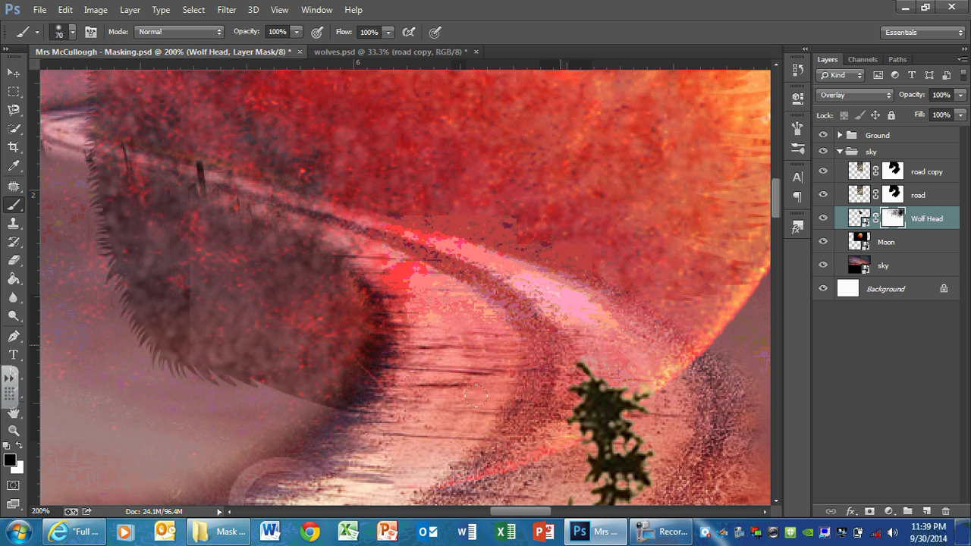
left_click_drag(475, 396, 446, 319)
Reduce the brush to 30 px and paint the wolf head off the narrow far stretch of road on its mask.
key("bracketleft")
key("bracketleft")
key("bracketleft")
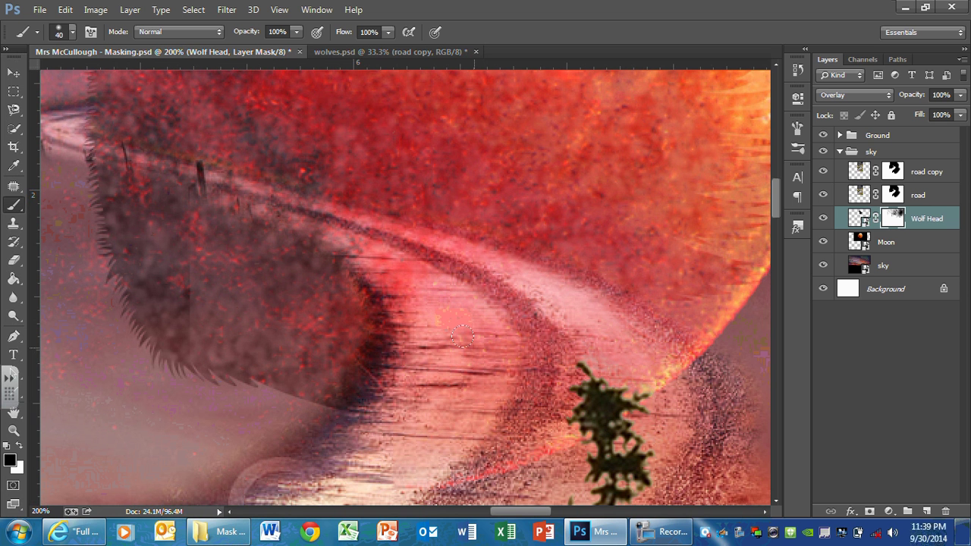
key("bracketleft")
mouse_move(396, 293)
left_mouse_down()
mouse_move(375, 247)
mouse_move(442, 260)
mouse_move(84, 142)
left_mouse_up()
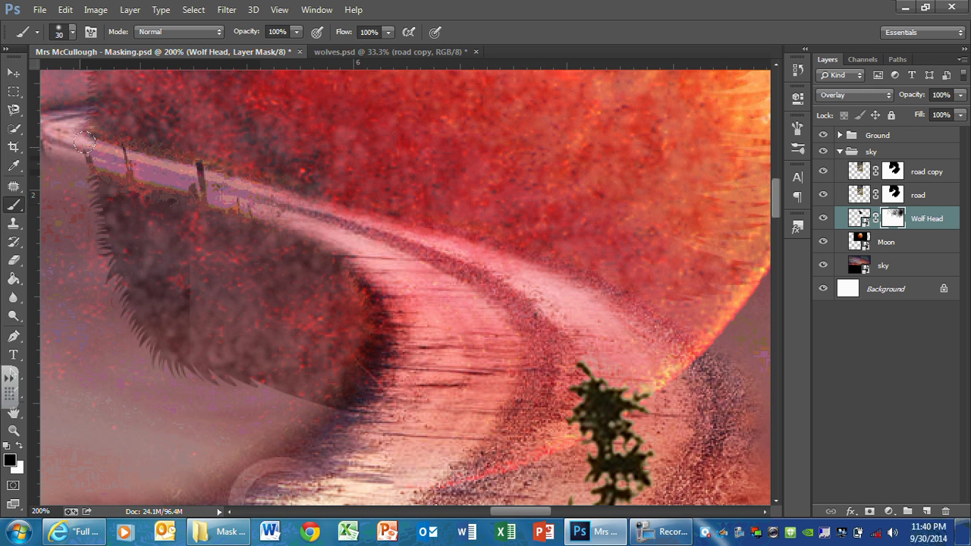
left_click_drag(358, 216, 334, 211)
left_click_drag(437, 252, 82, 139)
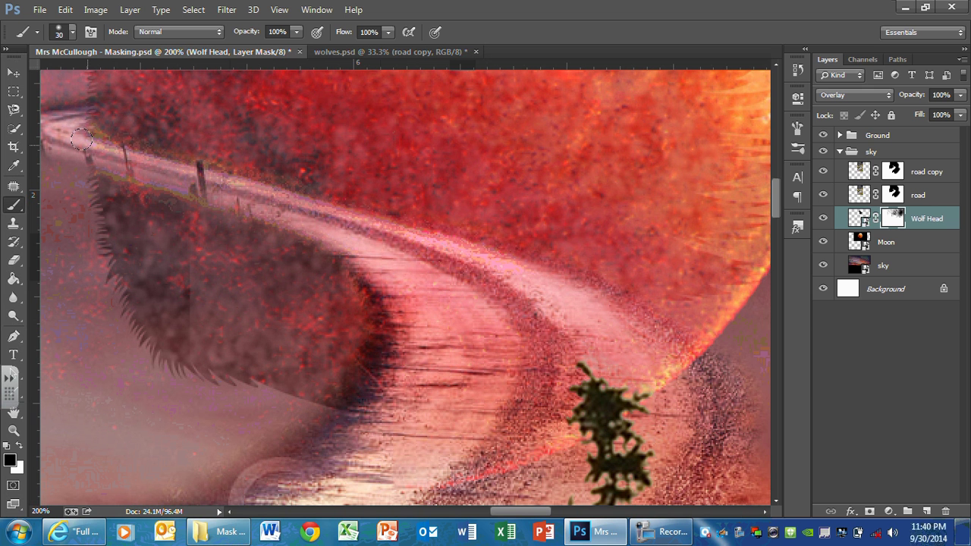
Set the brush's blending mode to Subtract.
key("shift+minus")
key("shift+minus")
key("shift+minus")
key("shift+minus")
key("shift+minus")
key("shift+minus")
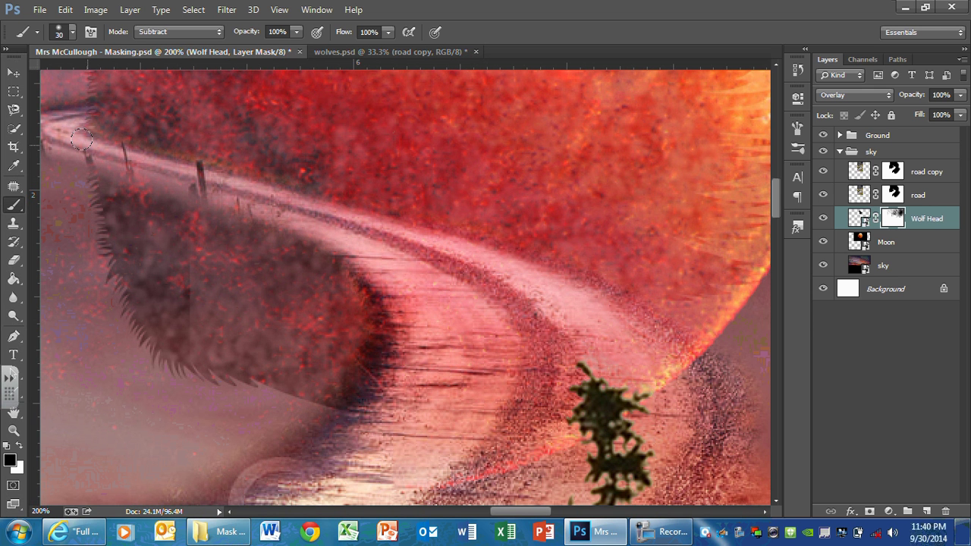
key("ctrl+minus")
key("ctrl+minus")
key("ctrl+minus")
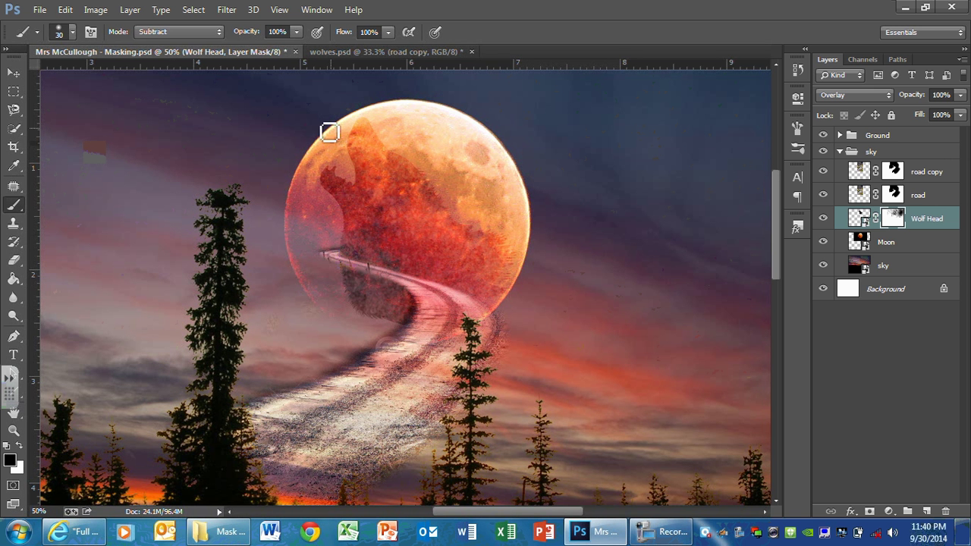
left_click_drag(329, 133, 340, 150)
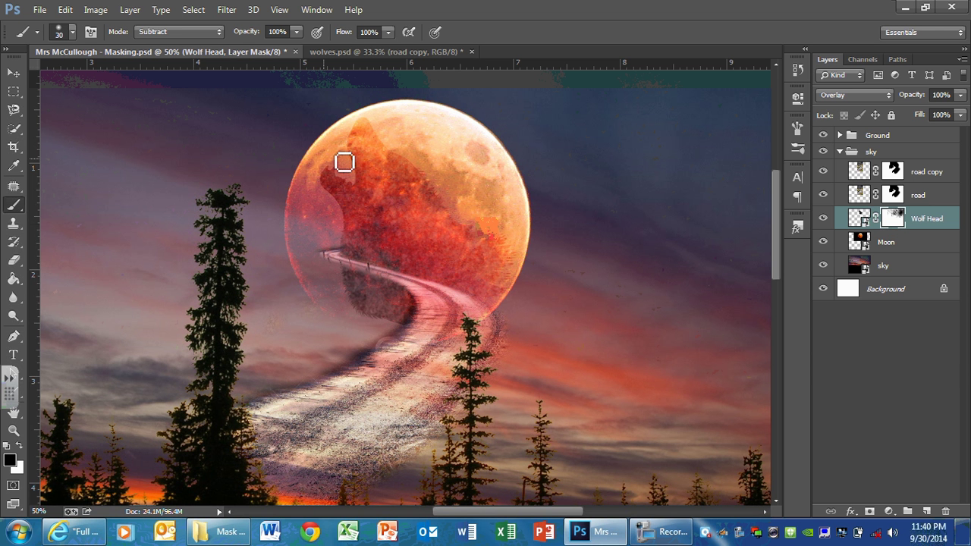
left_click(274, 179)
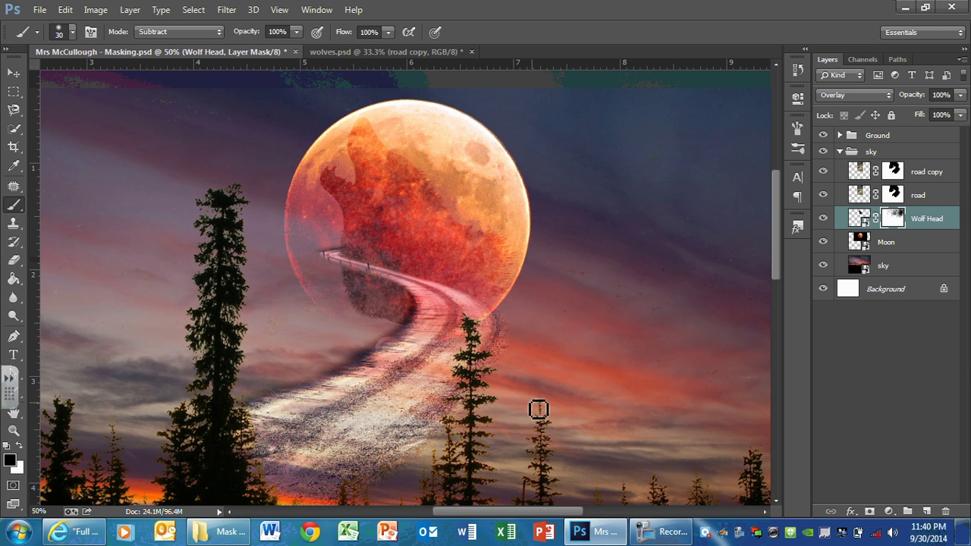
Save the document and collapse the sky group.
left_click(34, 10)
left_click(79, 167)
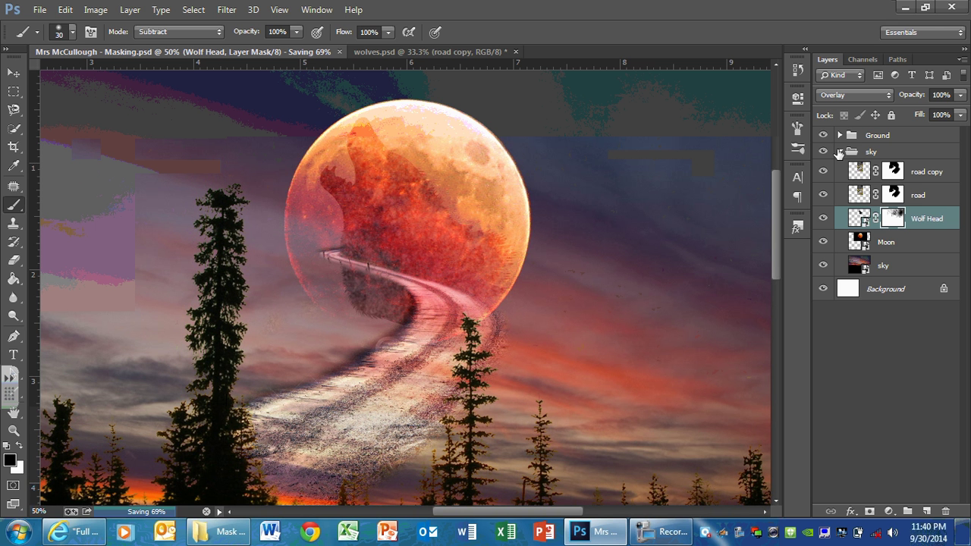
left_click(841, 152)
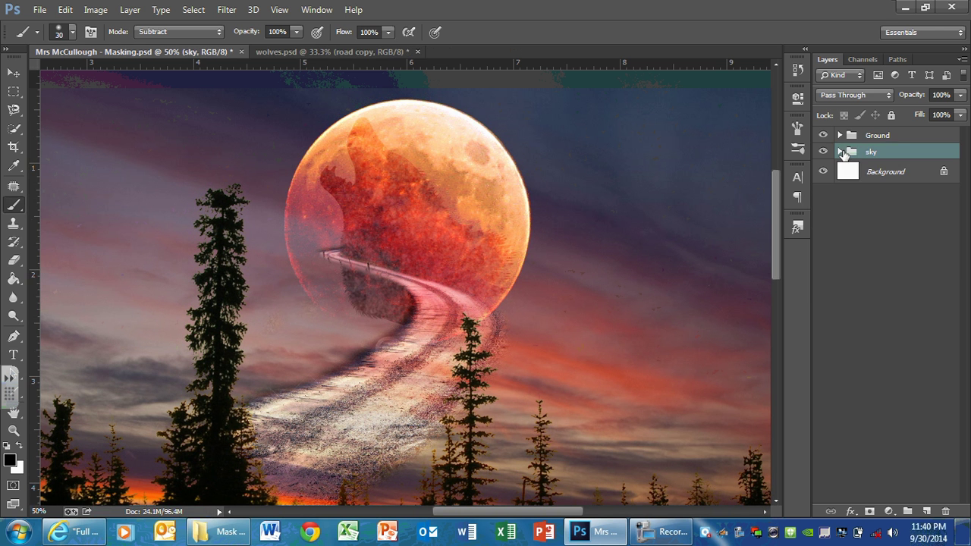
Create a new layer group above the Ground group and name it Wolf Pack.
left_click(857, 139)
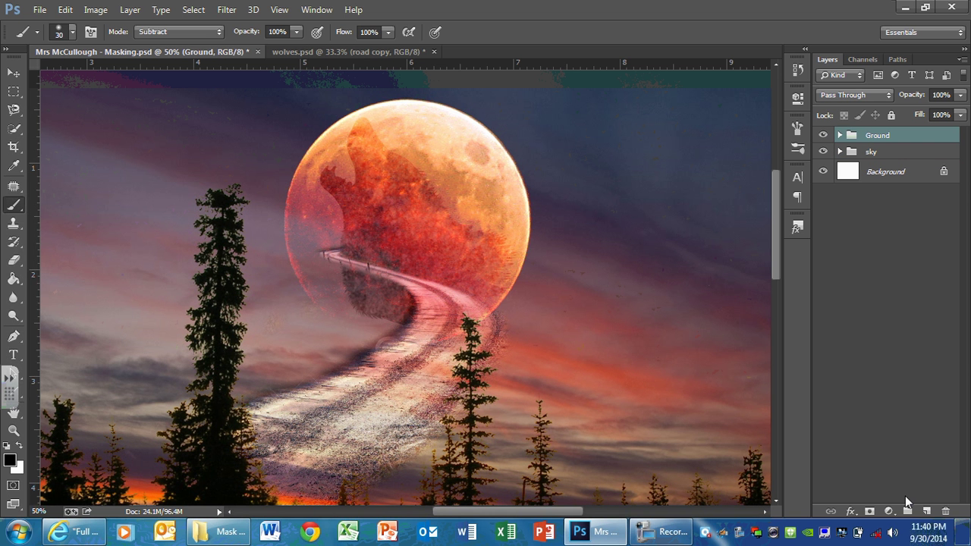
left_click(907, 512)
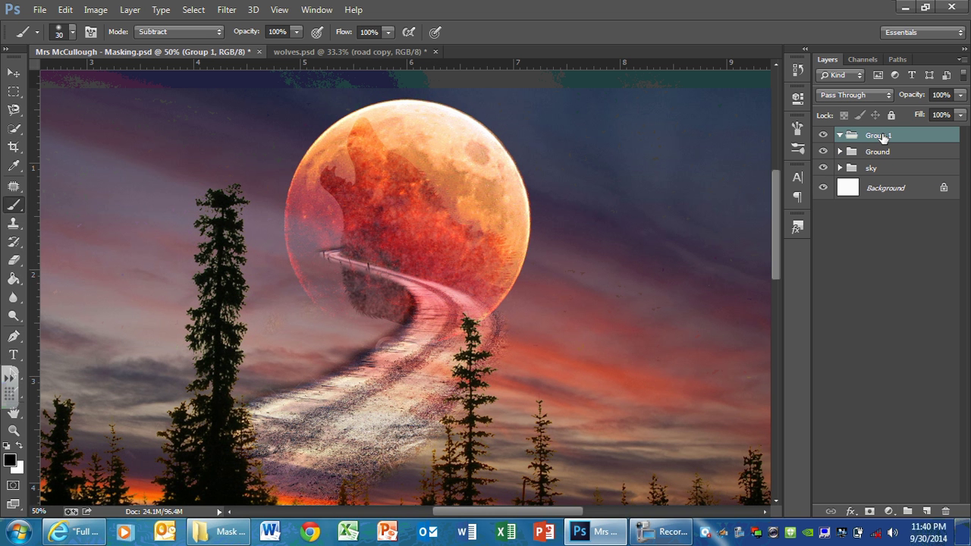
double_click(879, 136)
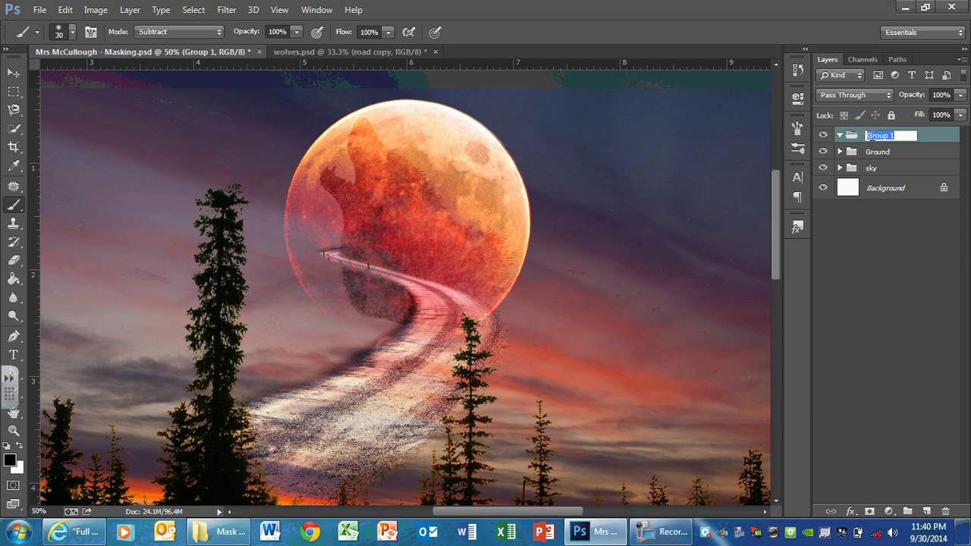
type("Pa")
type("ck")
type("W")
type("olf")
left_click(852, 135)
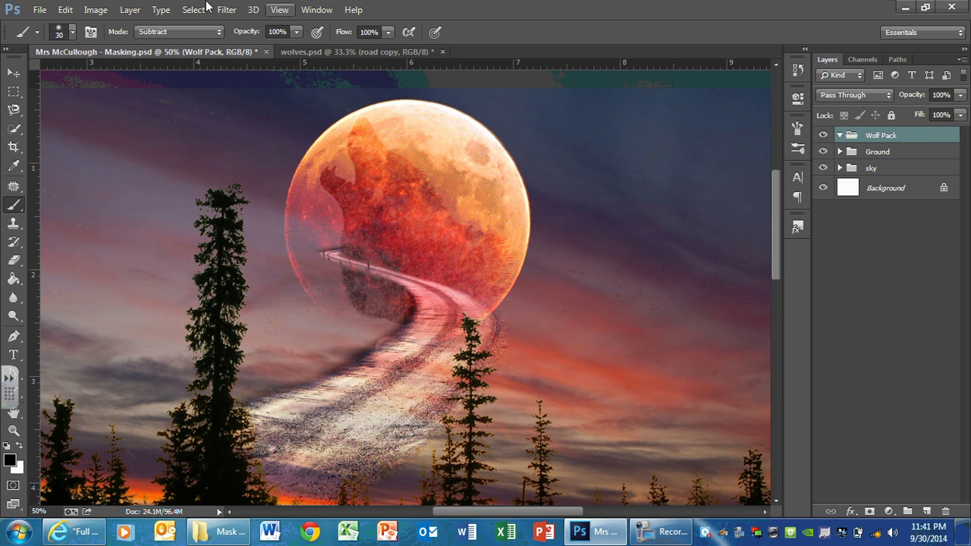
Place the Wolf 1 image from the Mask Project folder above the Wolf Pack group and hide its layer.
left_click(41, 9)
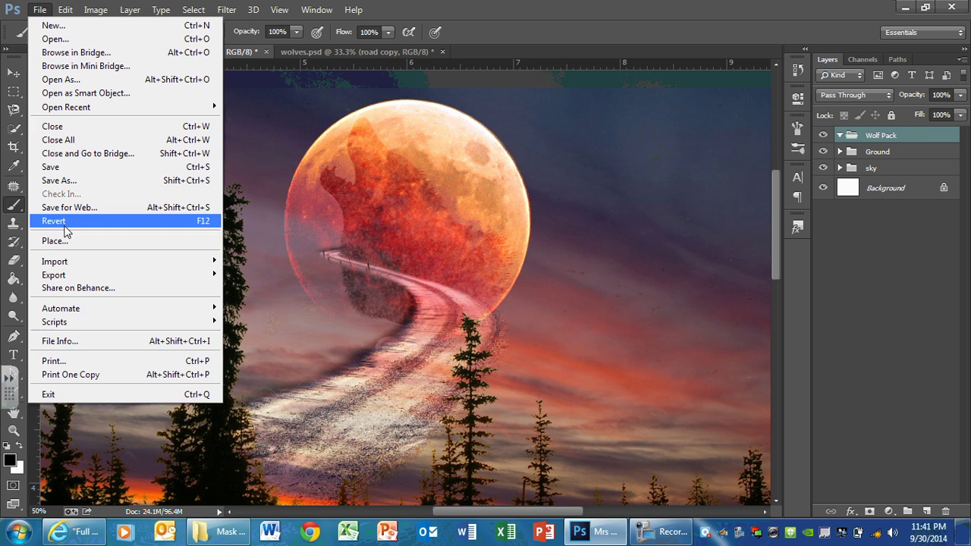
left_click(55, 242)
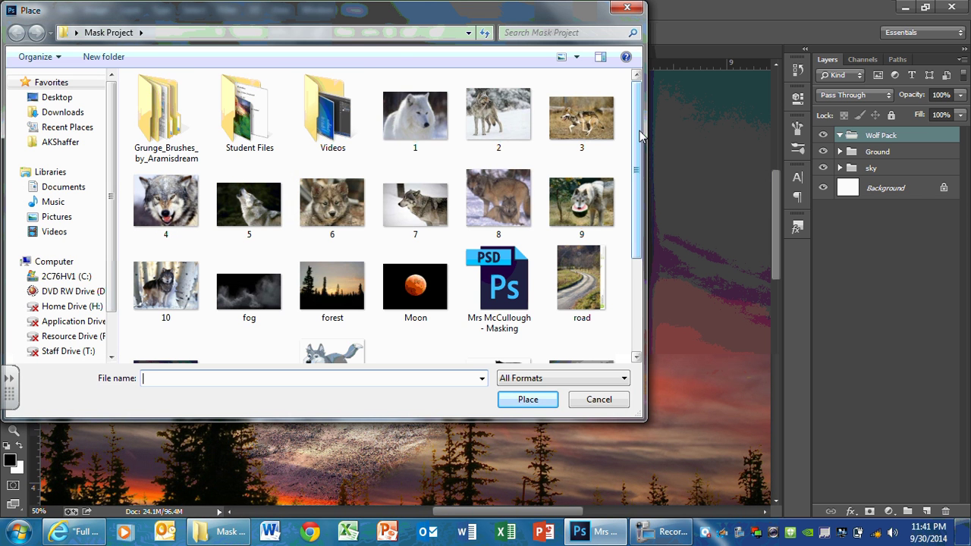
left_click_drag(639, 135, 638, 224)
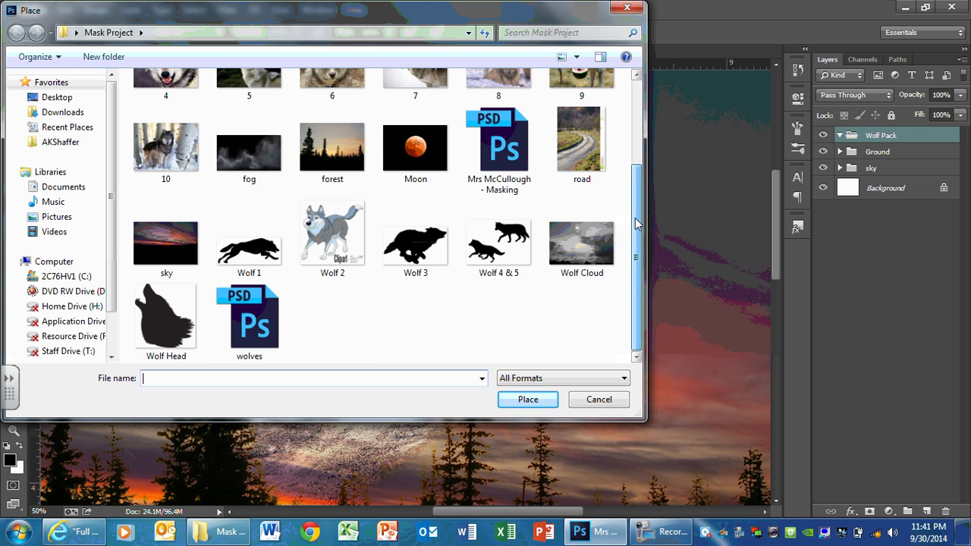
left_click(242, 275)
left_click(525, 400)
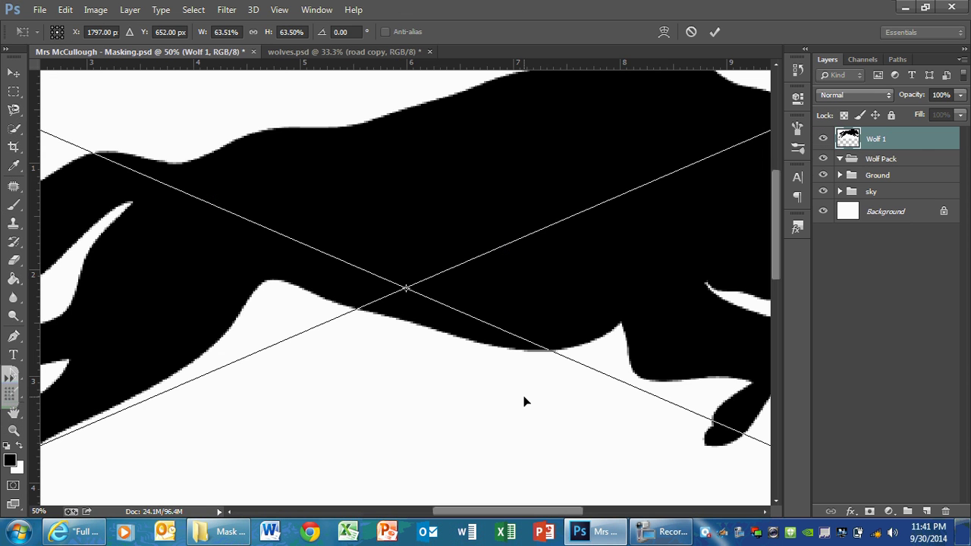
key("b")
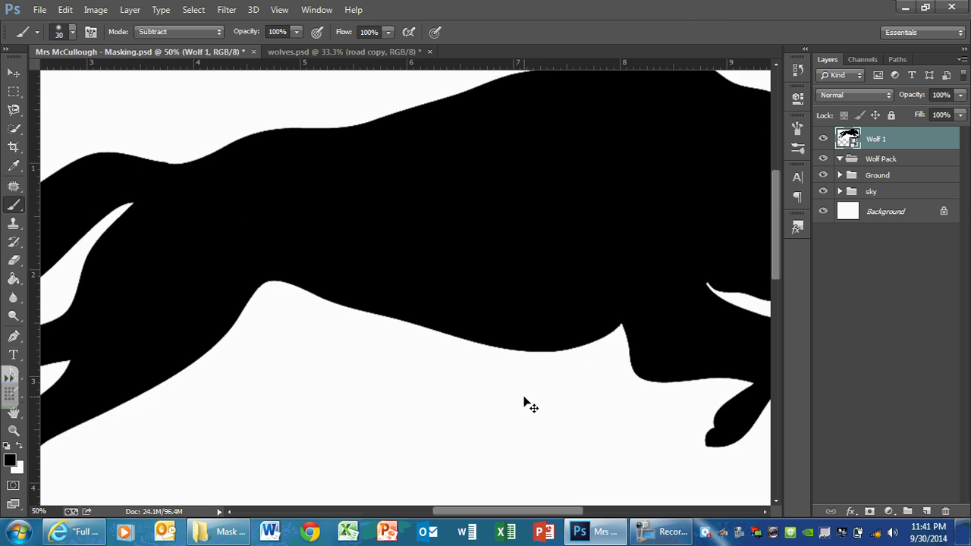
key("ctrl+minus")
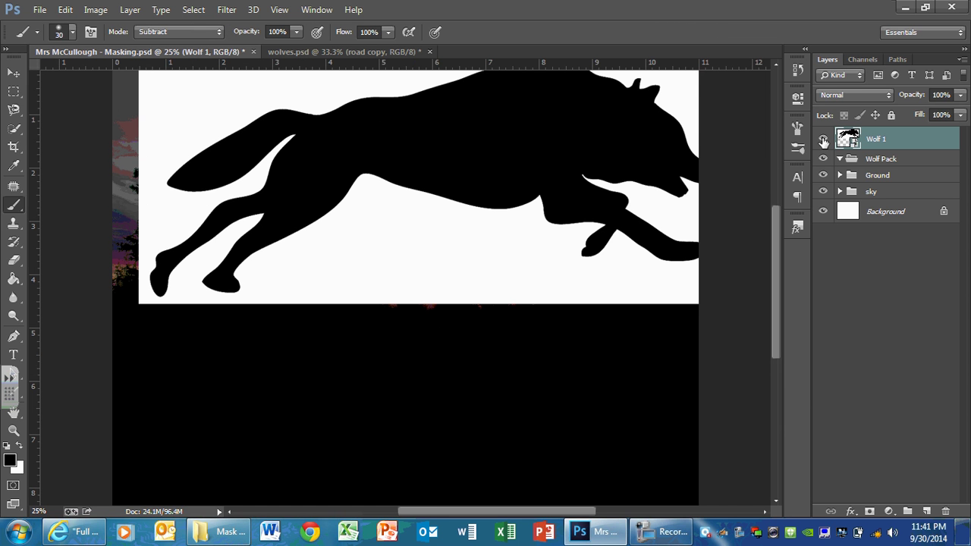
left_click(823, 140)
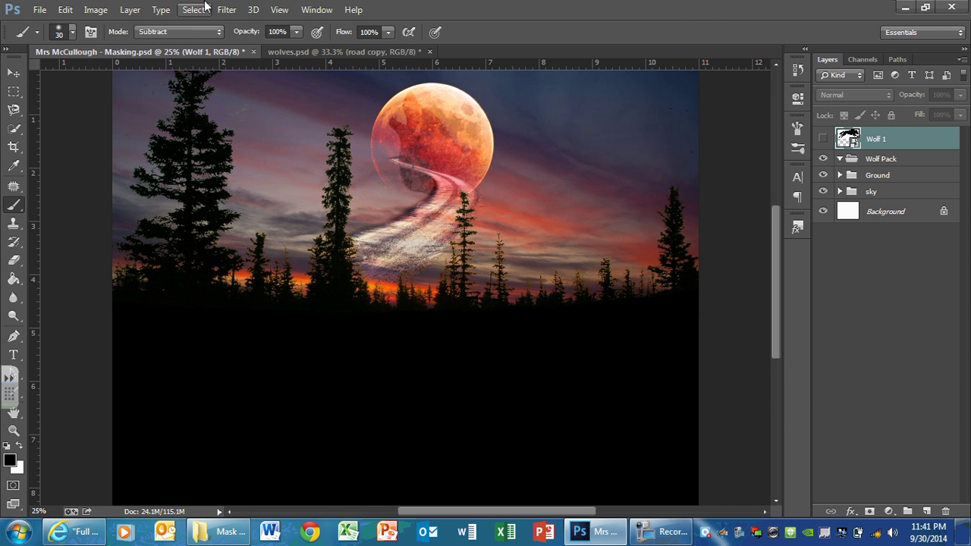
Place the Wolf 2 image from the Mask Project folder above the Wolf 1 layer at its original size.
left_click(39, 9)
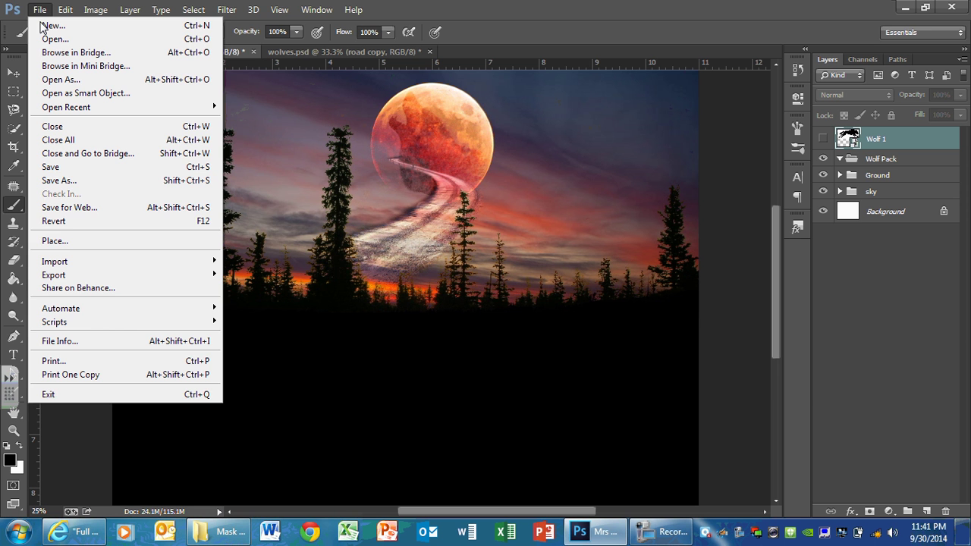
left_click(76, 241)
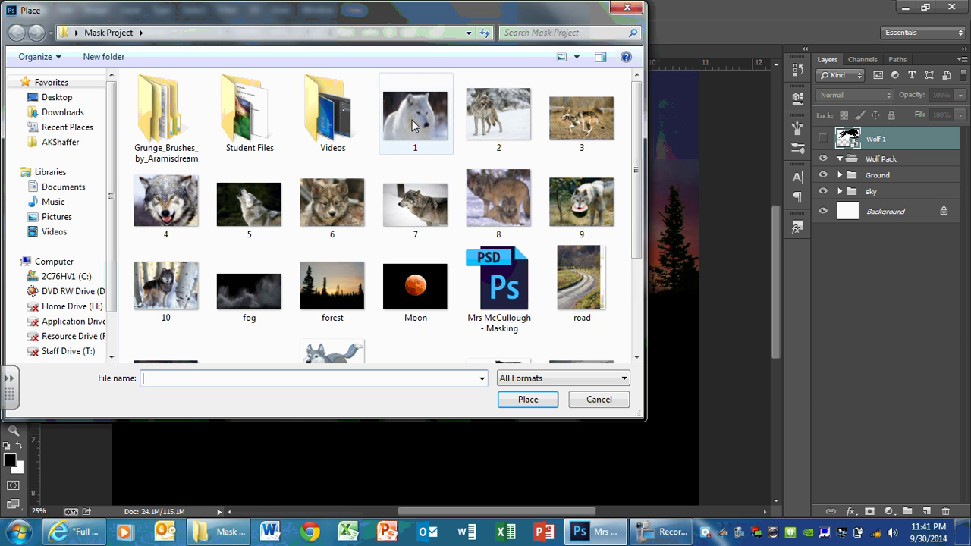
left_click_drag(636, 212, 636, 310)
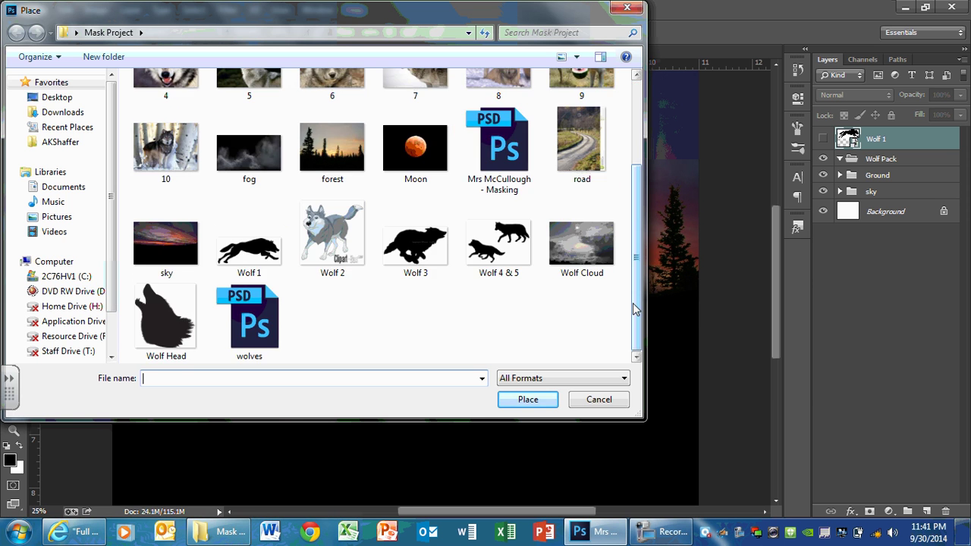
left_click(337, 258)
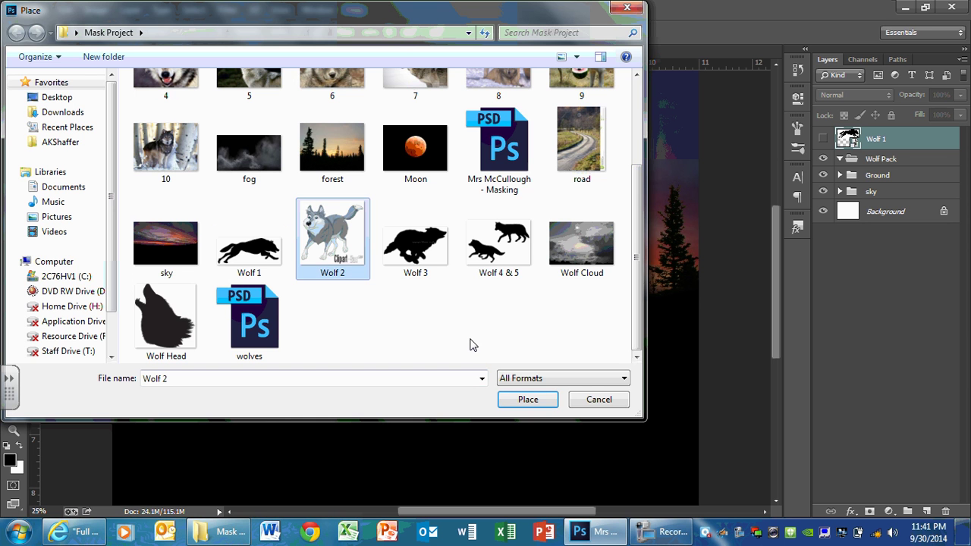
left_click(515, 402)
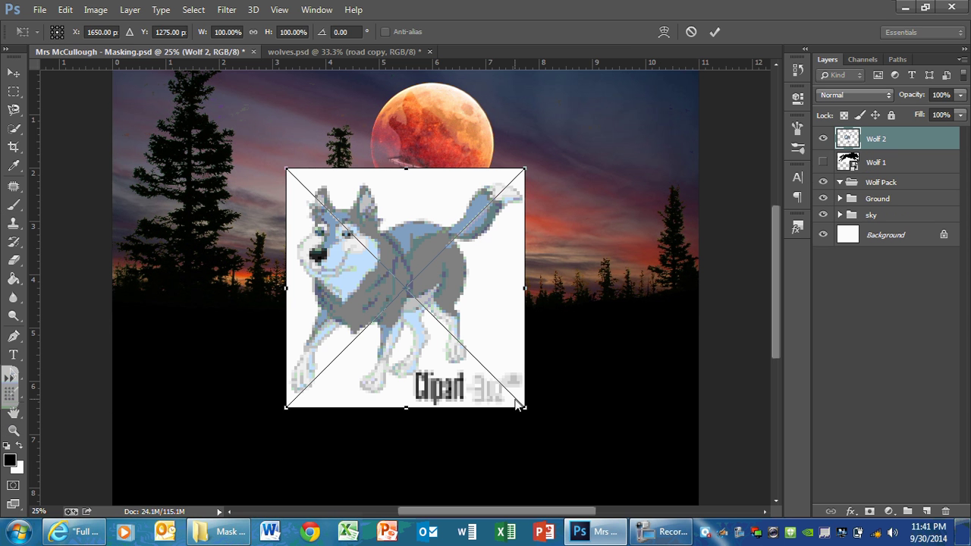
key("b")
key("Return")
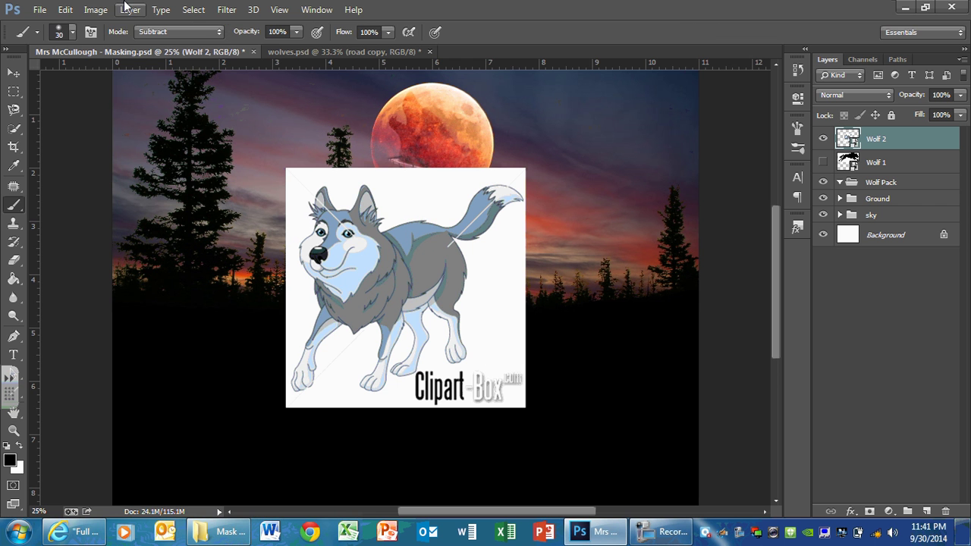
Place the Wolf 3 image from the Mask Project folder above the Wolf 2 layer at its default size.
left_click(42, 9)
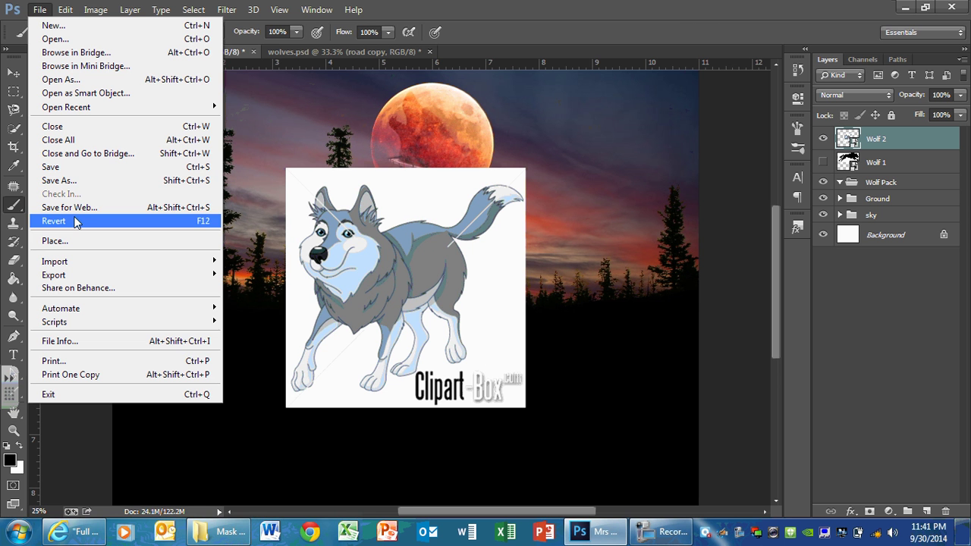
left_click(66, 240)
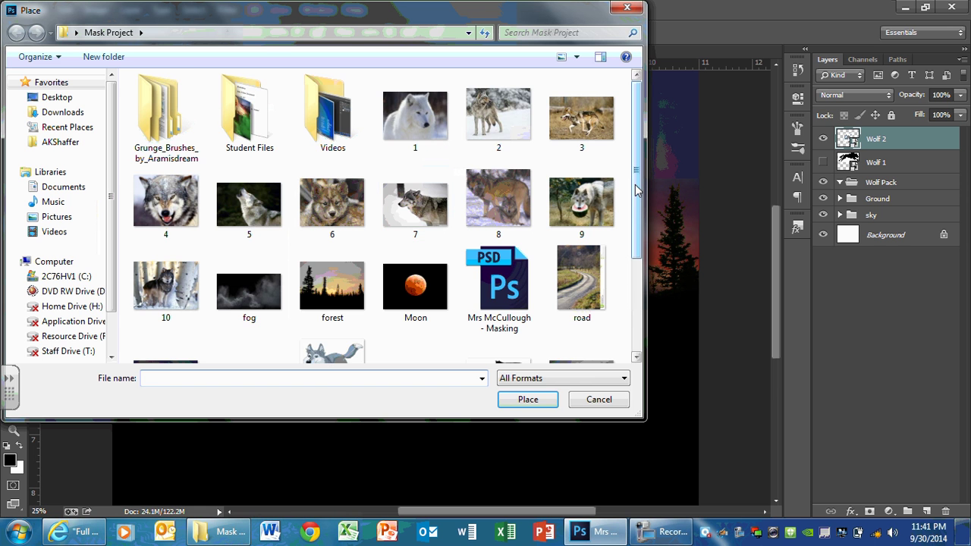
left_click_drag(636, 191, 635, 278)
left_click(392, 256)
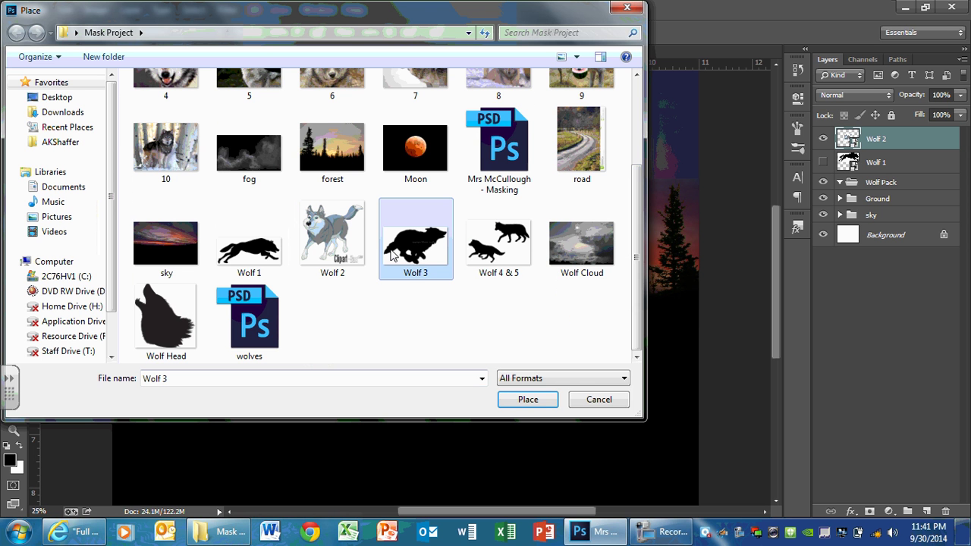
left_click(523, 400)
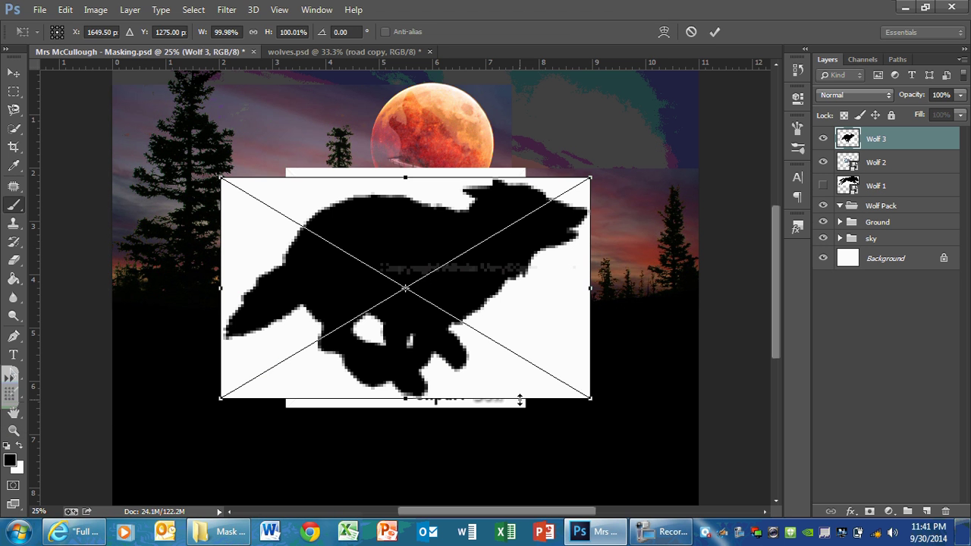
key("Return")
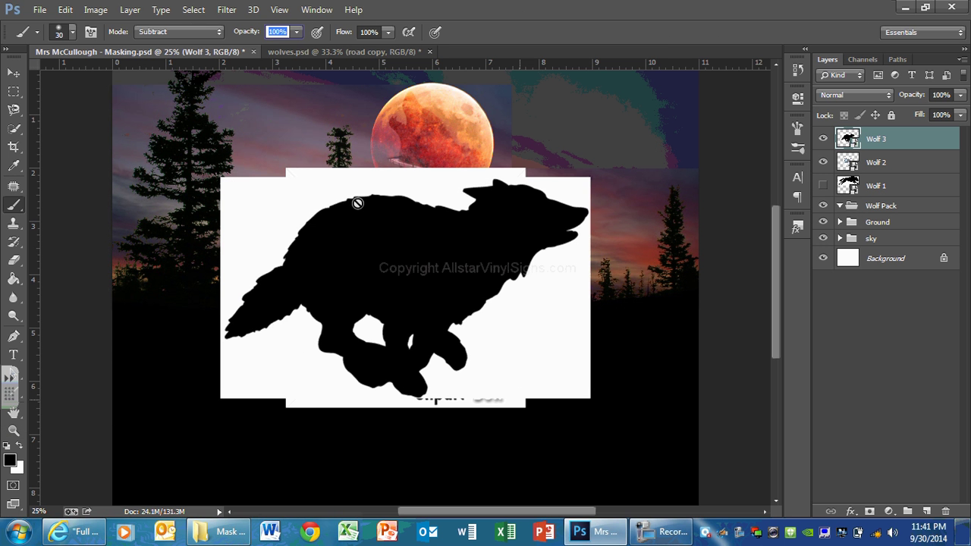
Place the Wolf 4 & 5 image from the Mask Project folder above the Wolf 3 layer at its default size.
left_click(39, 9)
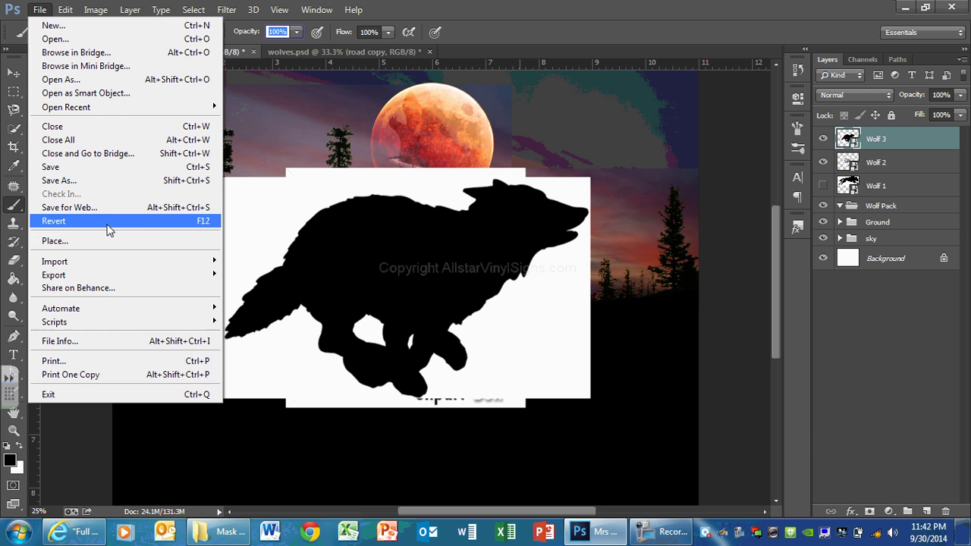
left_click(110, 241)
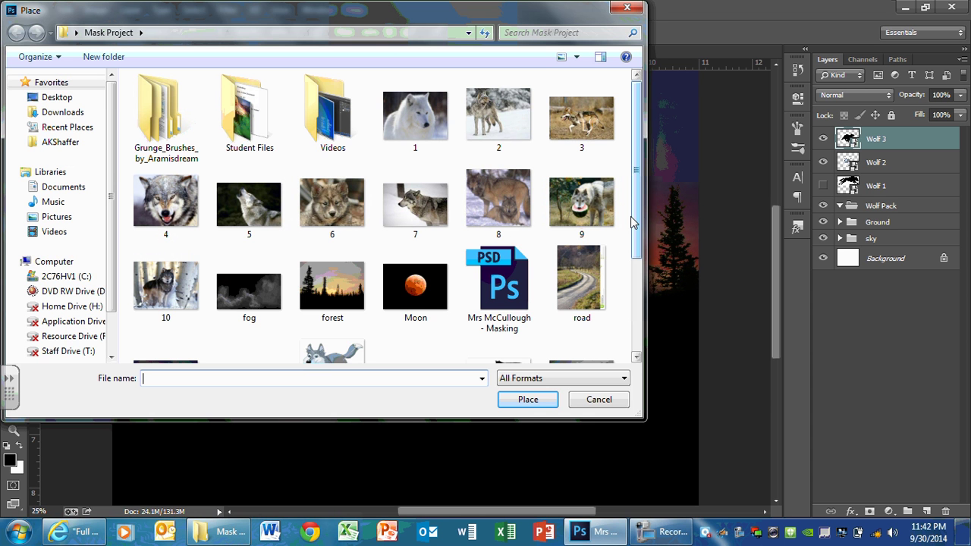
scroll(632, 220, "down", 2)
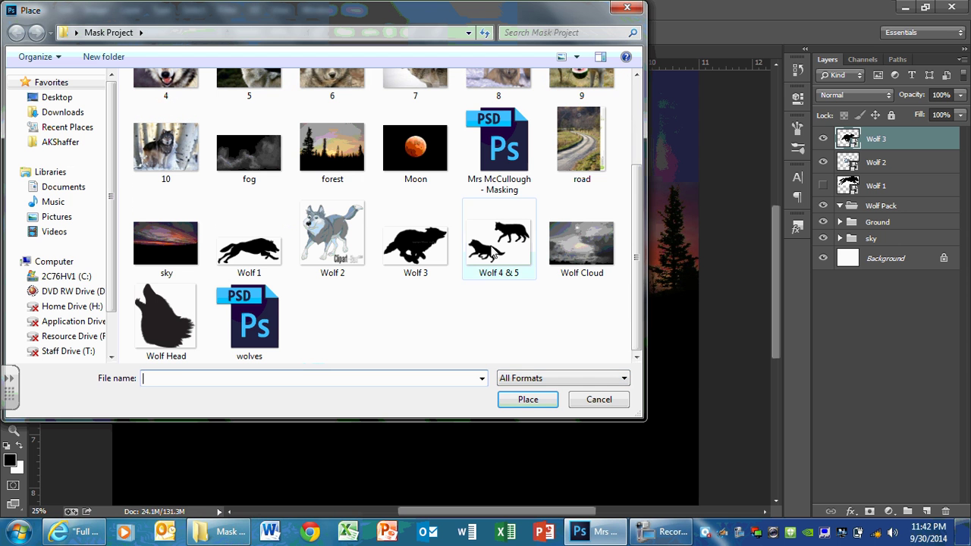
left_click(494, 254)
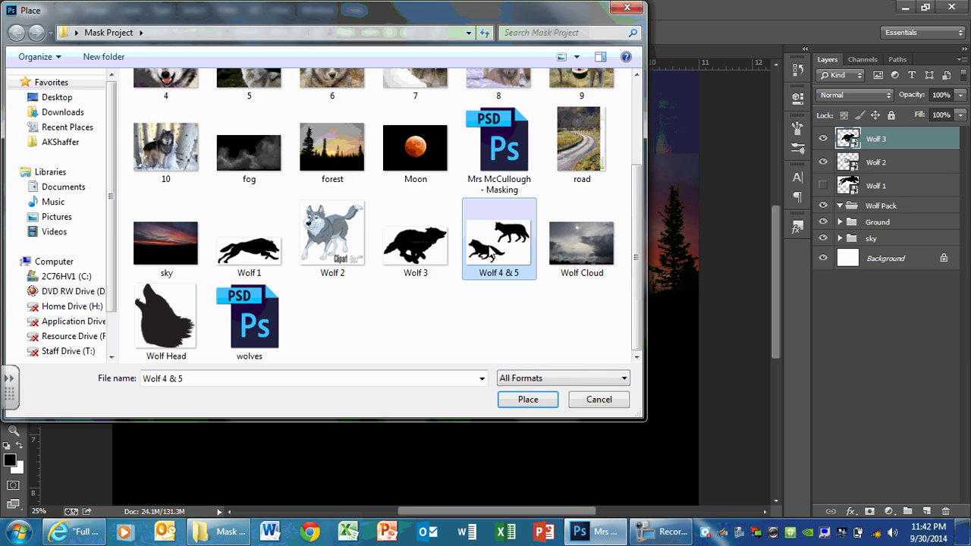
left_click(525, 402)
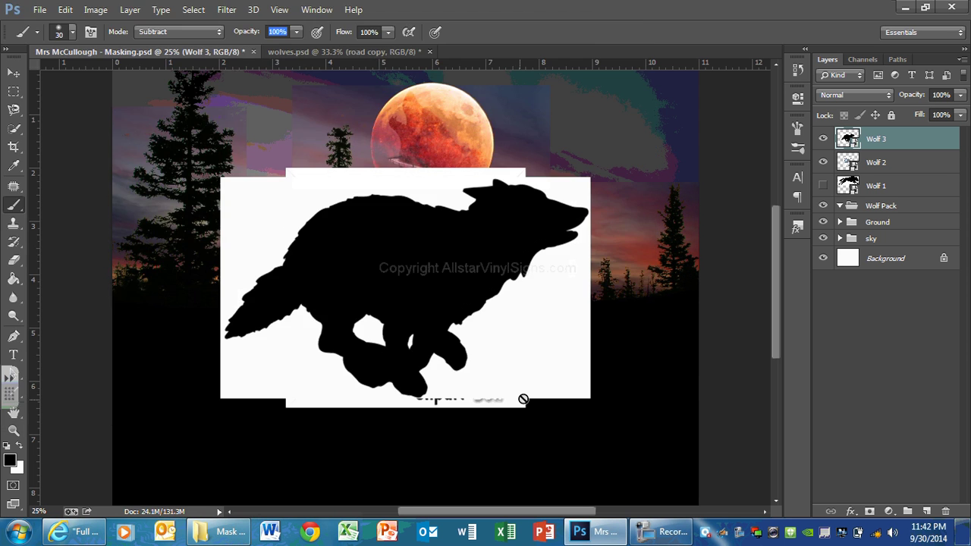
key("Return")
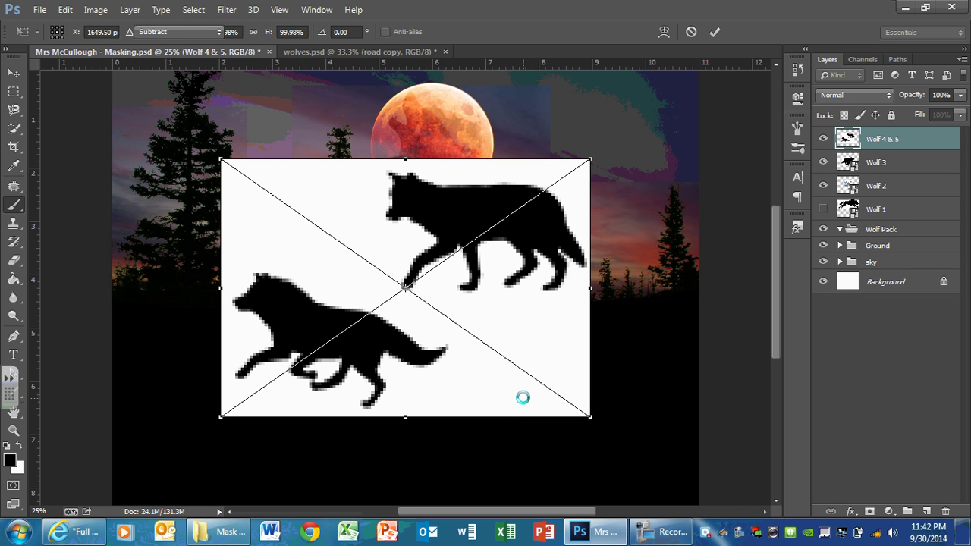
Hide the Wolf 4 & 5, Wolf 3 and Wolf 2 layers and move all four wolf layers into the Wolf Pack group.
left_click(823, 143)
left_click_drag(823, 162, 823, 185)
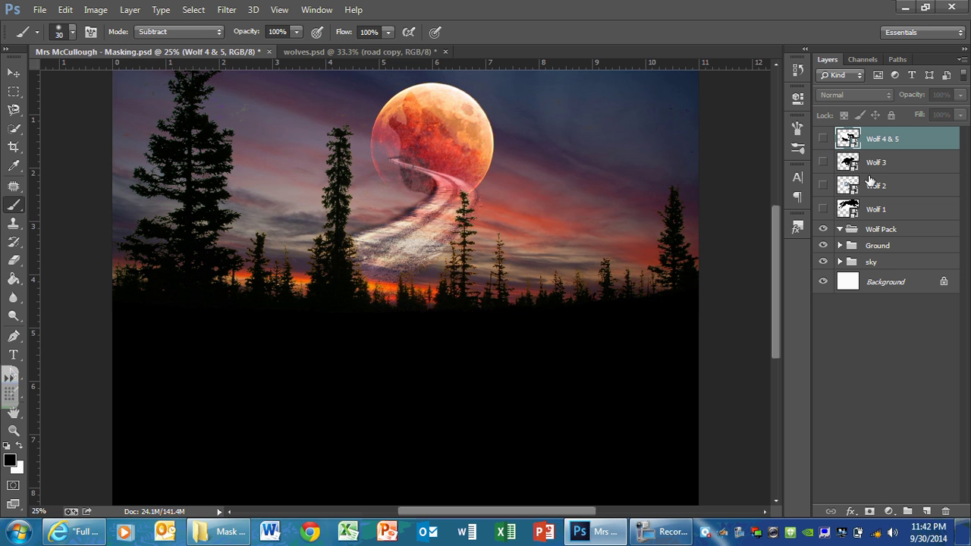
left_click(867, 208)
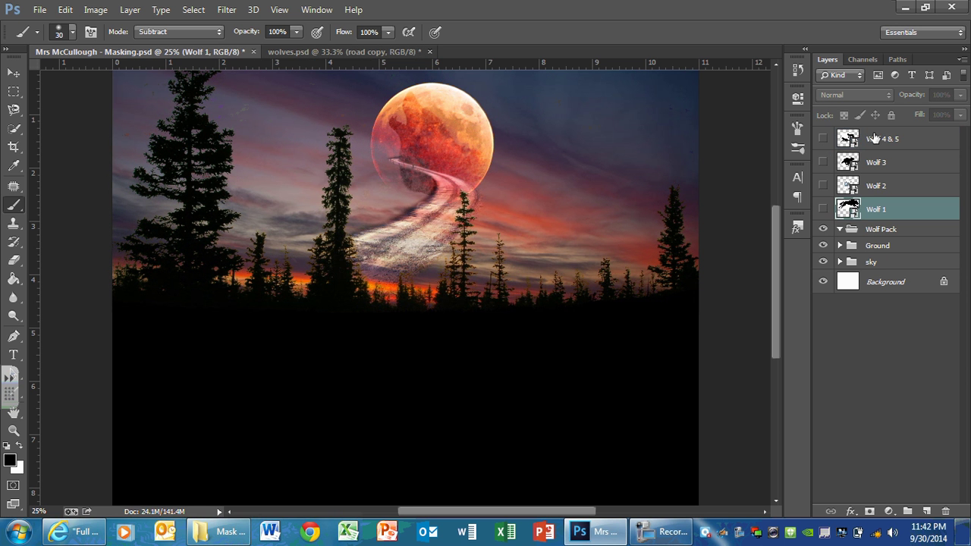
left_click(875, 138, "shift")
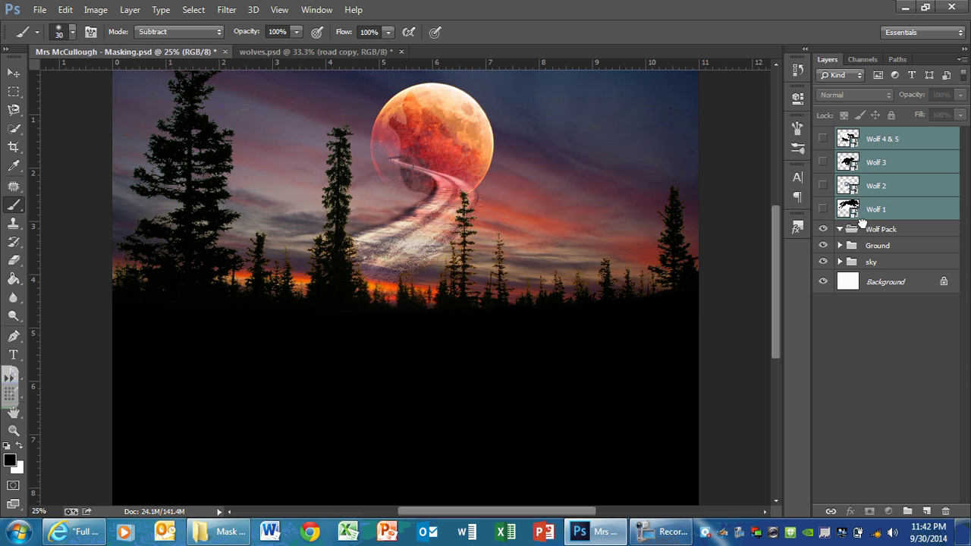
left_click_drag(861, 220, 851, 229)
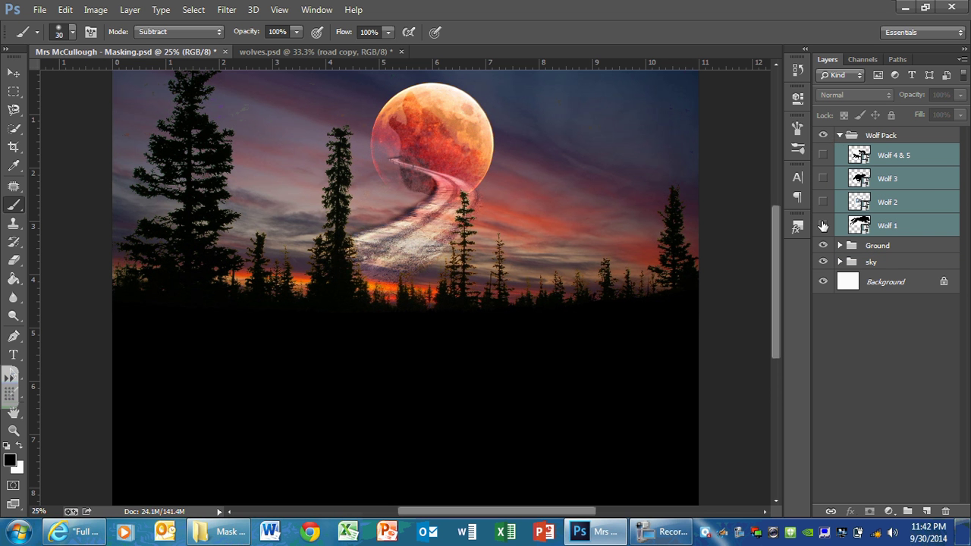
Show the Wolf 1 layer and scale it down proportionally to about 2 inches wide.
left_click(823, 225)
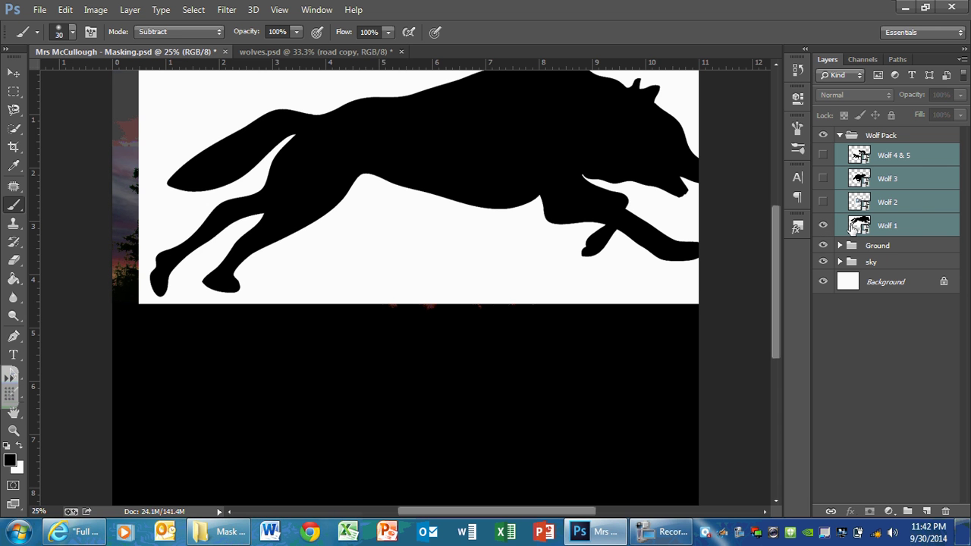
left_click(853, 229)
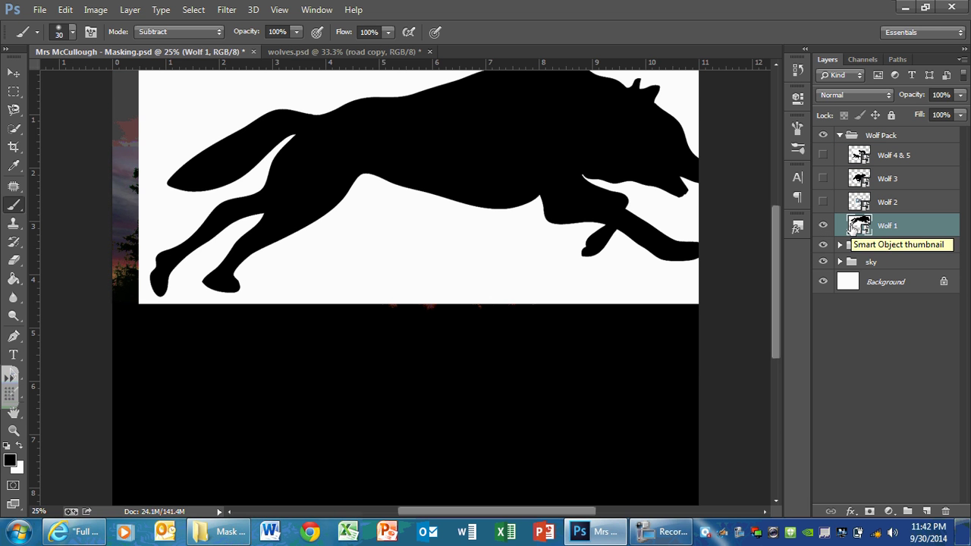
key("ctrl+minus")
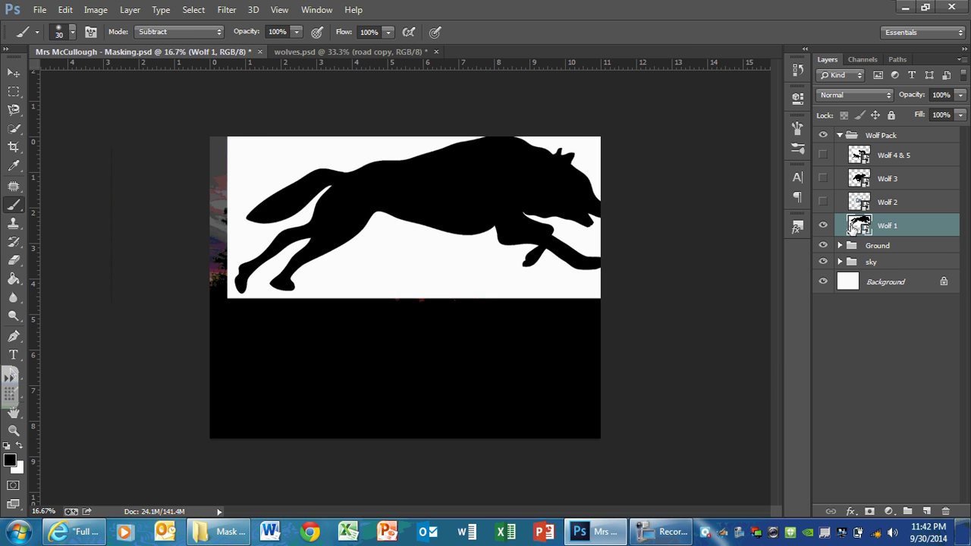
left_click_drag(853, 228, 854, 234)
key("ctrl+t")
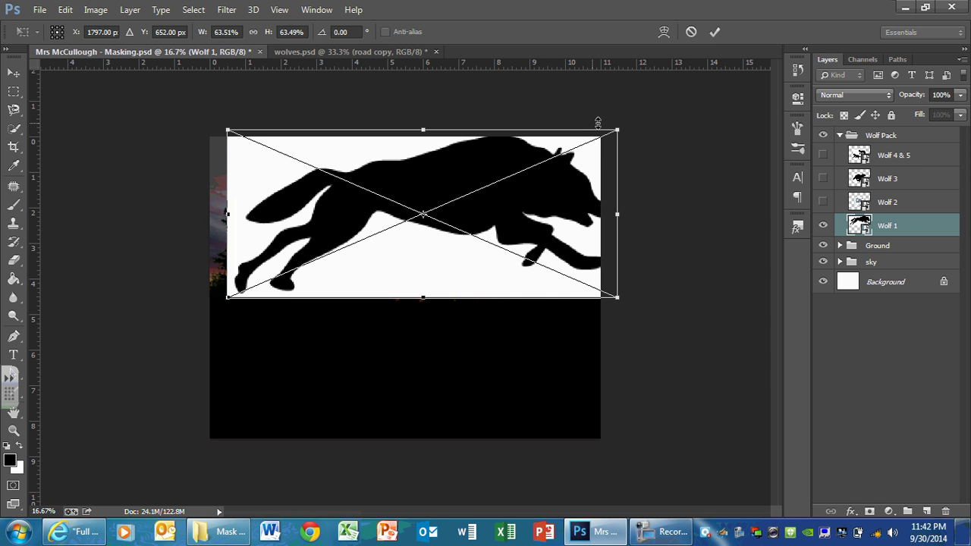
left_click_drag(597, 152, 303, 265)
key("Return")
key("b")
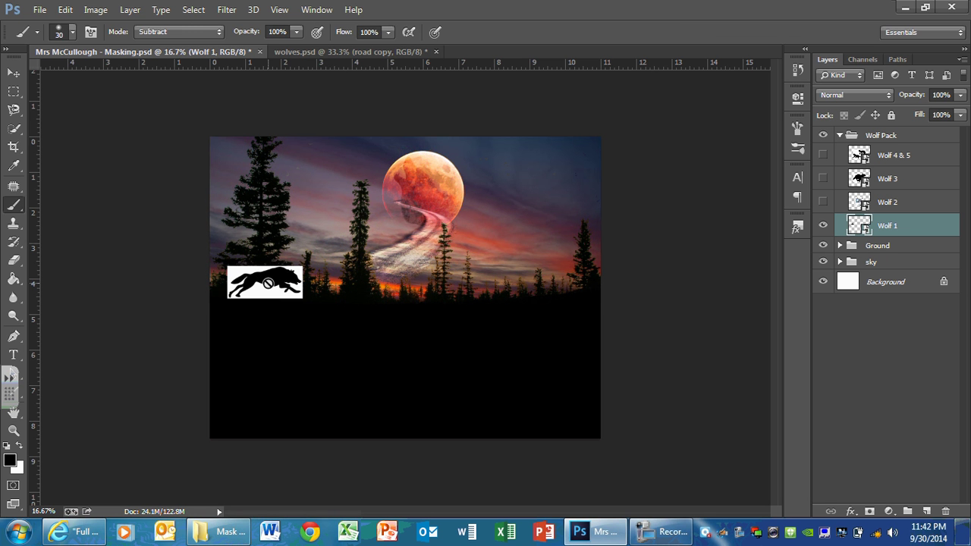
Move the Wolf 1 image onto the upper part of the road, just overlapping the moon's lower edge.
key("v")
left_click_drag(278, 293, 399, 244)
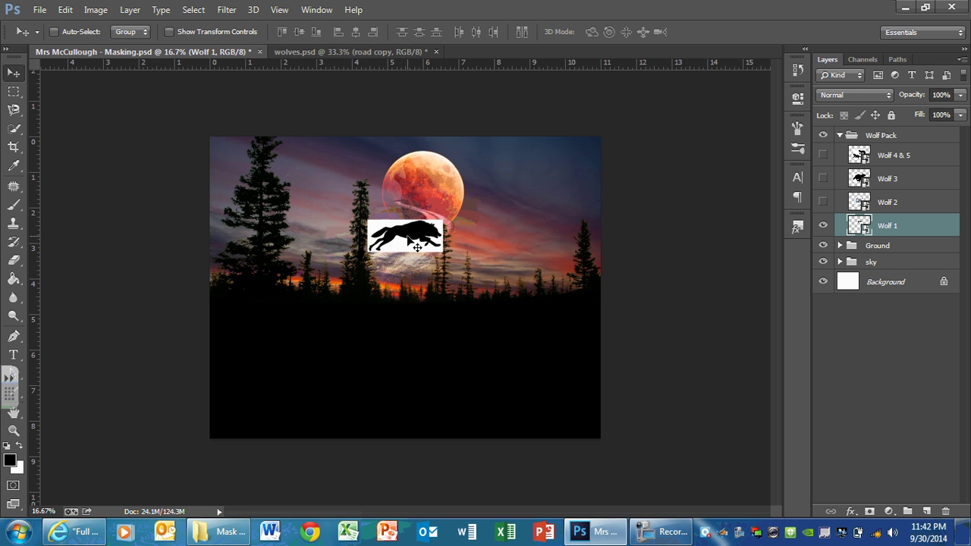
key("ctrl+plus")
key("ctrl+plus")
key("ctrl+plus")
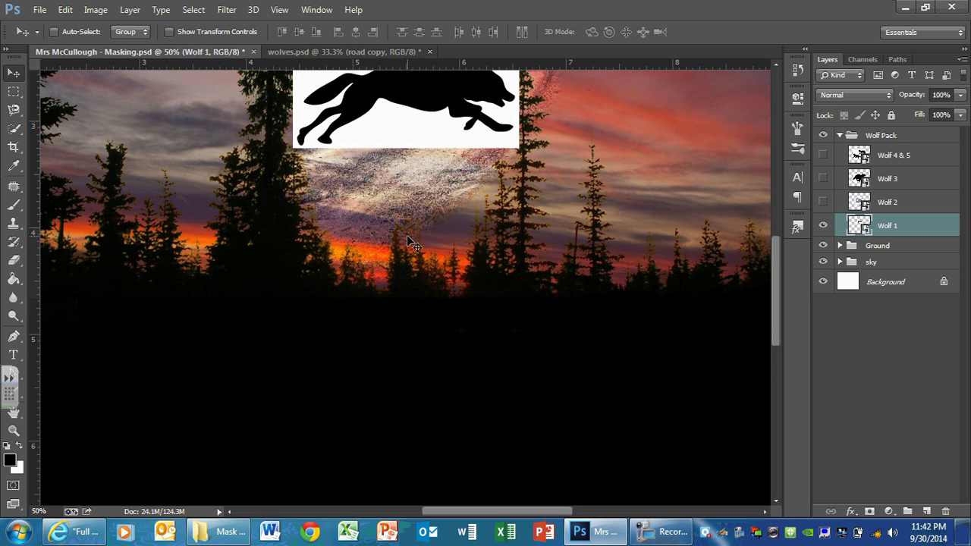
scroll(780, 258, "down", 1)
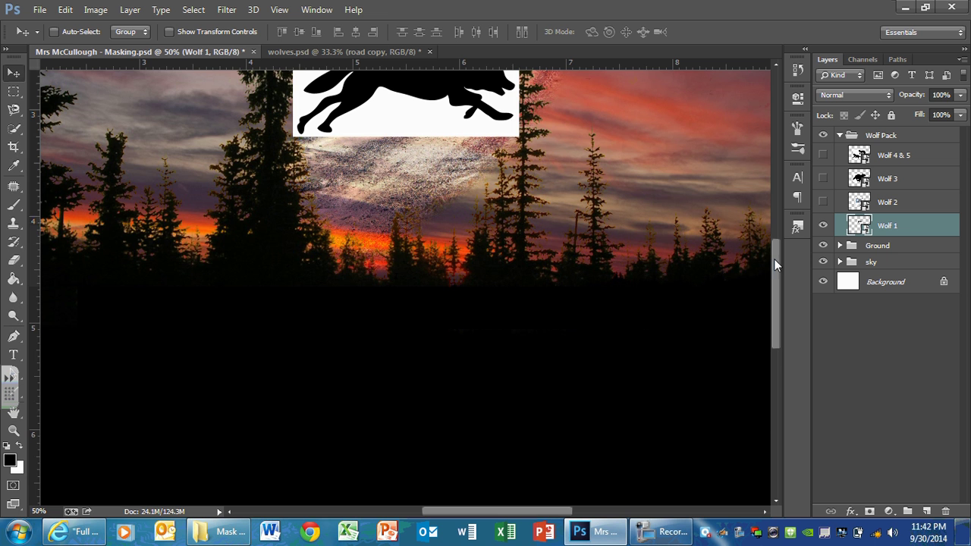
left_click_drag(774, 259, 770, 205)
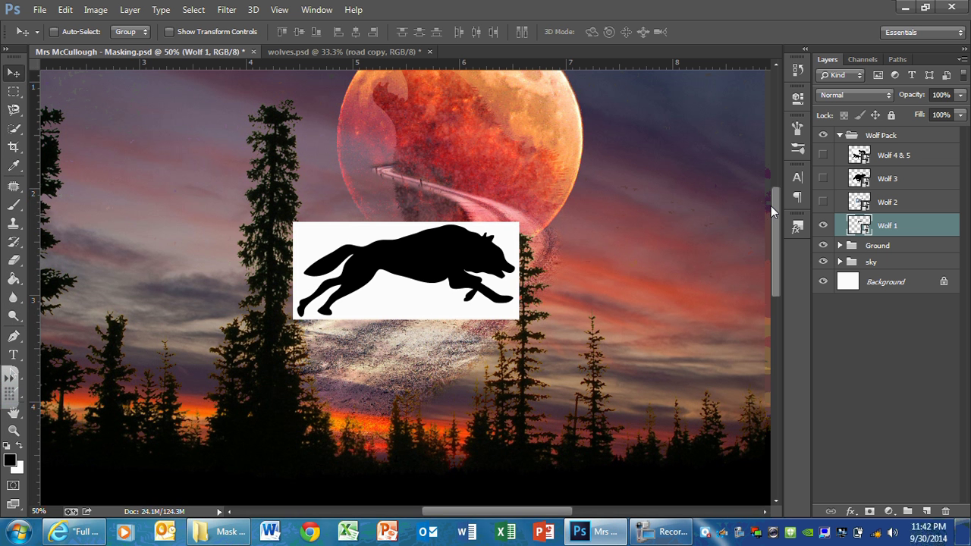
scroll(439, 282, "up", 2)
left_click_drag(439, 282, 449, 266)
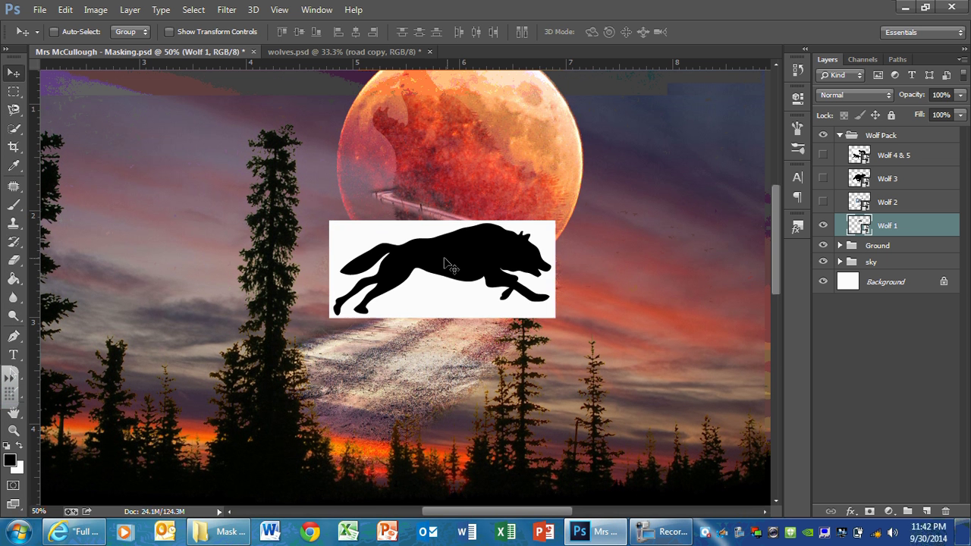
Select the white background around Wolf 1 with the Magic Wand at tolerance 32 and try to delete it.
left_click(16, 111)
left_click(16, 135)
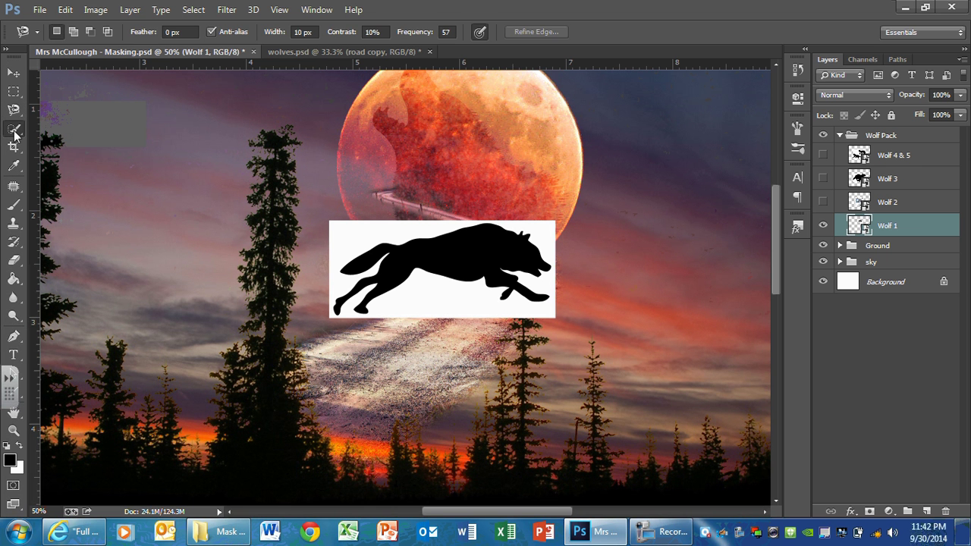
left_click(14, 132)
left_click(52, 139)
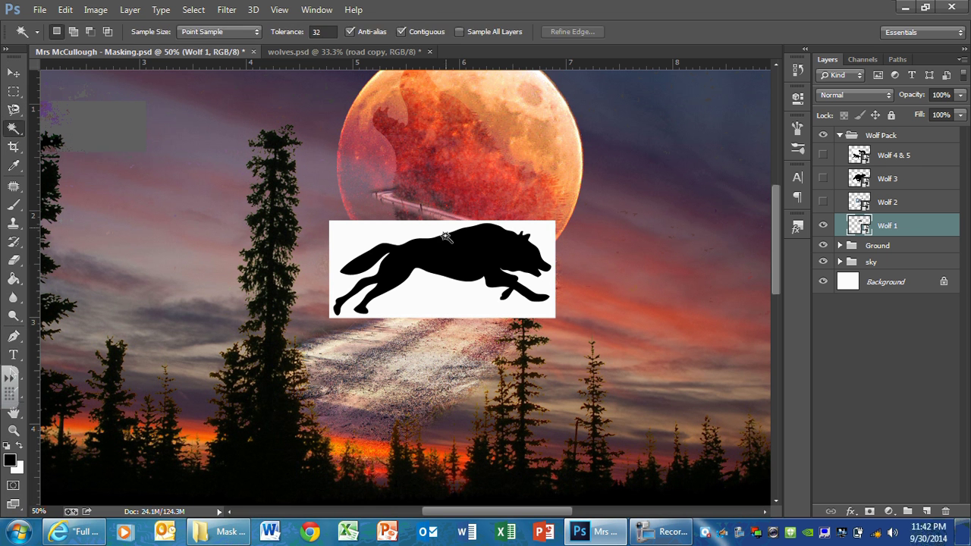
left_click(446, 237)
left_click(377, 233)
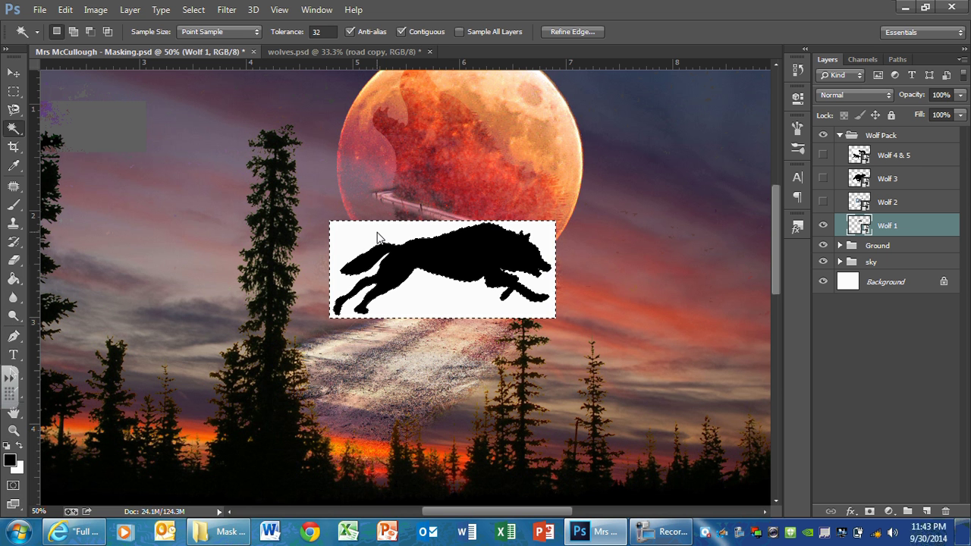
key("Delete")
key("Return")
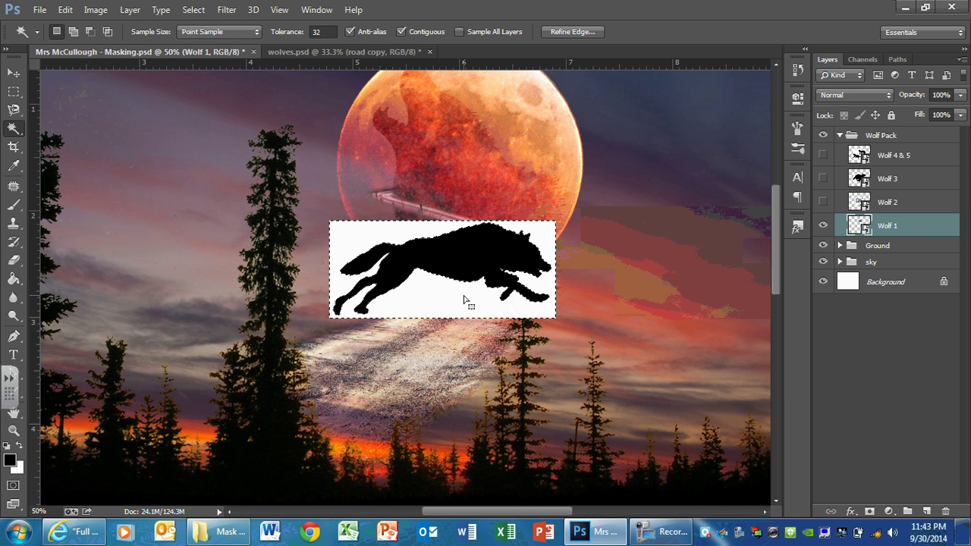
Rasterize the Wolf 1 layer, delete its selected white background and deselect.
right_click(901, 225)
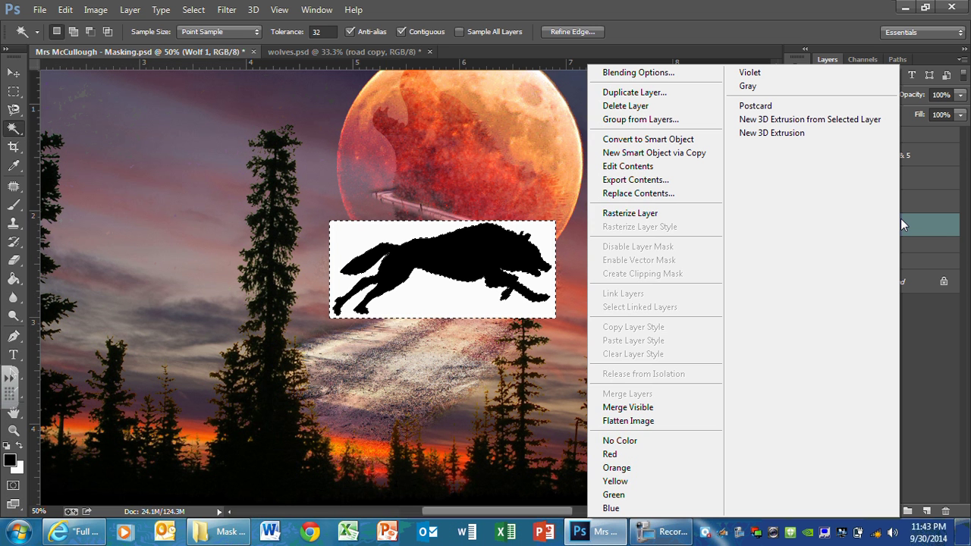
left_click(641, 213)
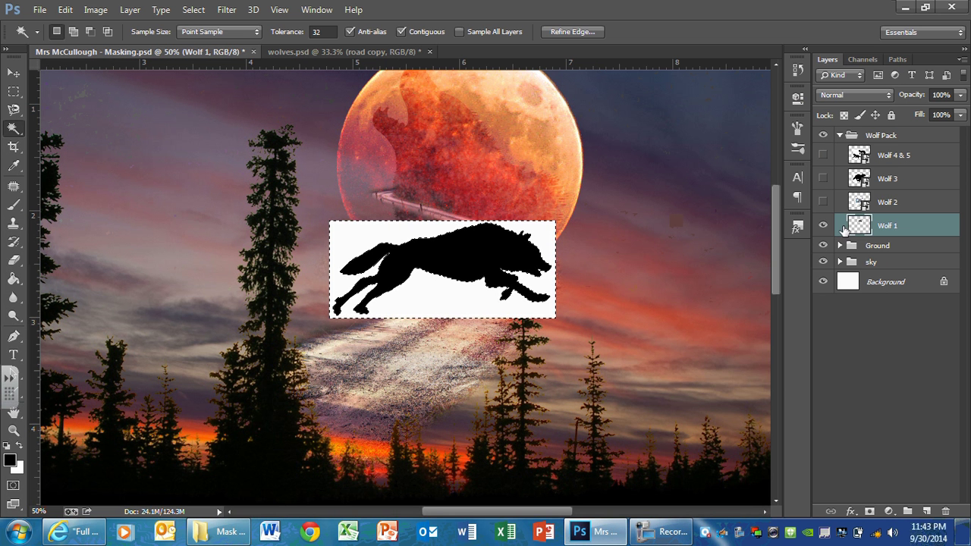
key("Delete")
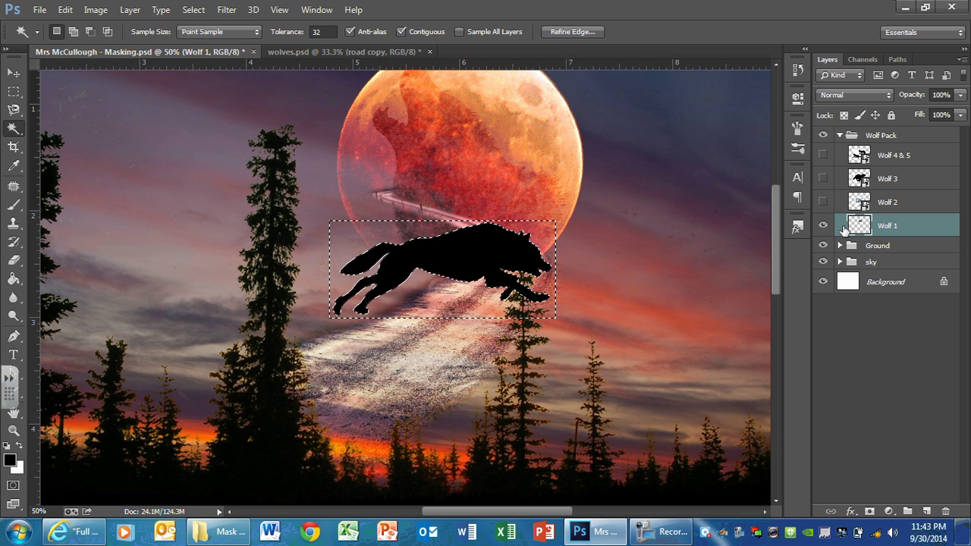
key("ctrl+d")
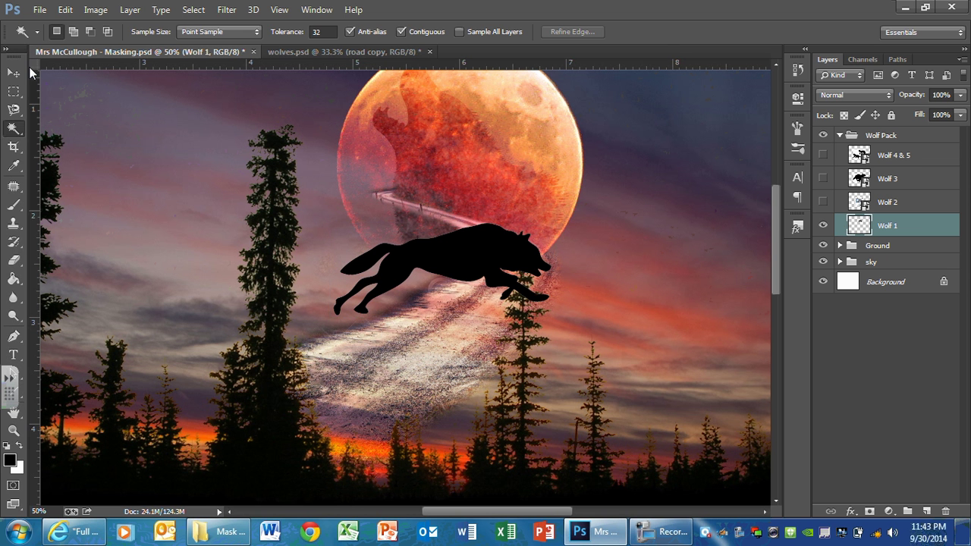
Scale Wolf 1 proportionally to about 29% and rotate it about 28° clockwise to fit the upper stretch of road.
key("ctrl+t")
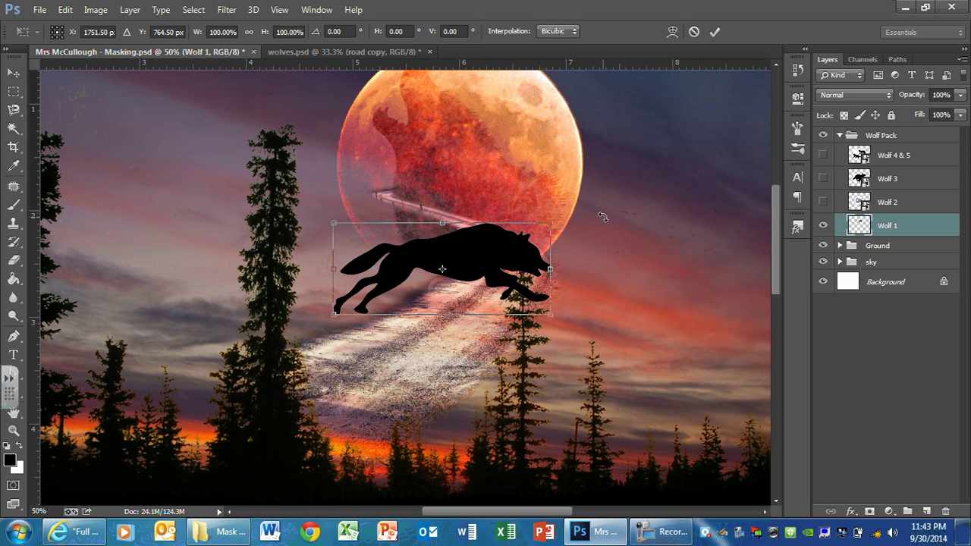
left_click_drag(550, 225, 513, 230)
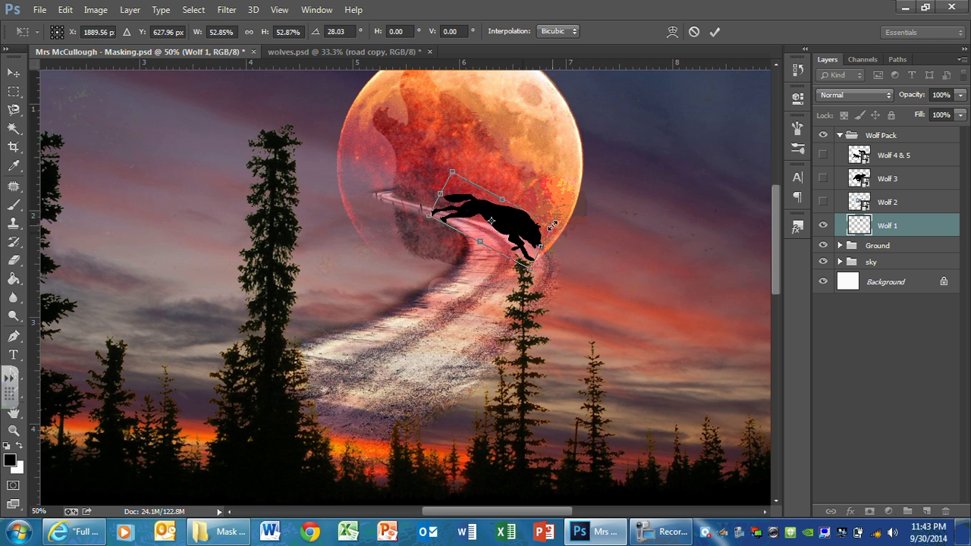
left_click_drag(553, 225, 494, 230)
key("ctrl+plus")
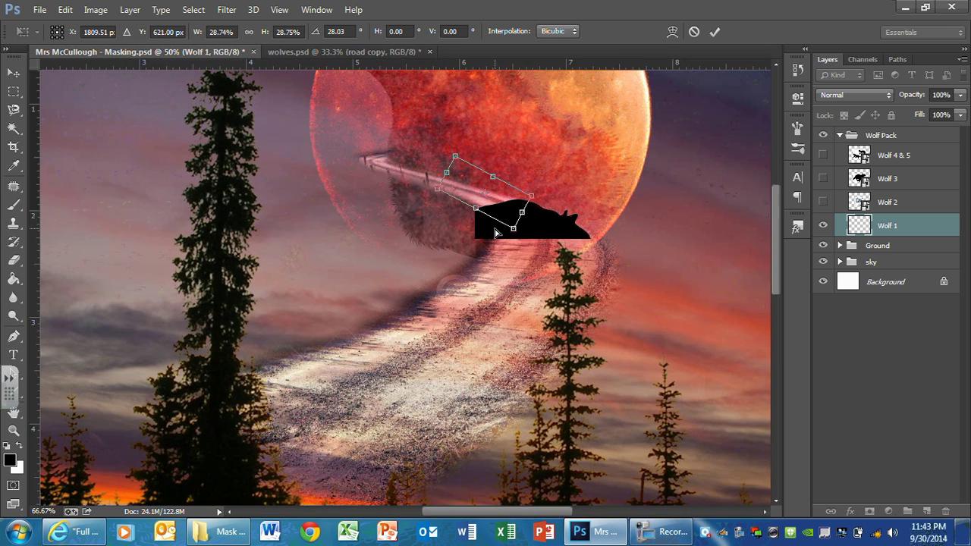
key("ctrl+plus")
key("ctrl+plus")
scroll(438, 238, "down", 2)
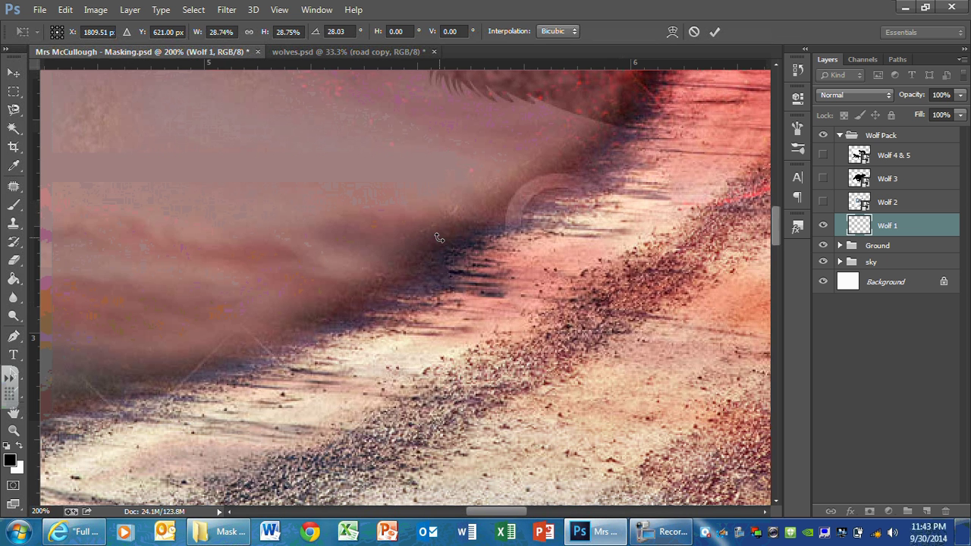
scroll(438, 238, "up", 4)
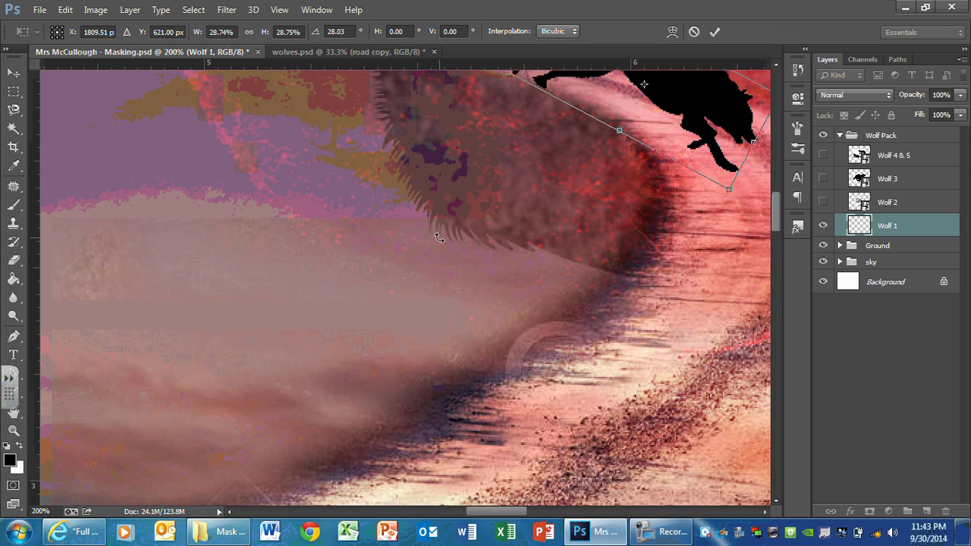
key("Return")
Move Wolf 1 a little farther down the road and rotate it slightly counterclockwise.
key("w")
key("h")
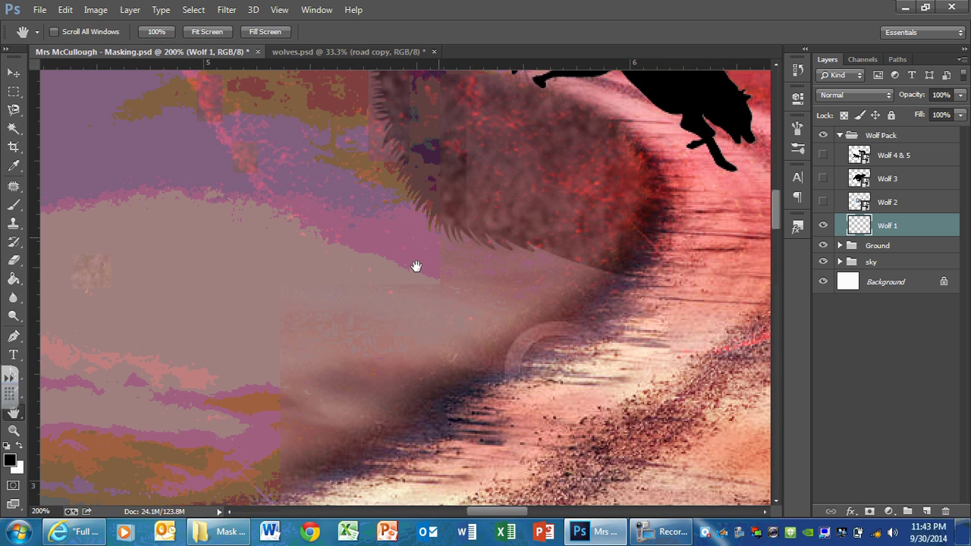
left_click_drag(416, 266, 275, 373)
key("v")
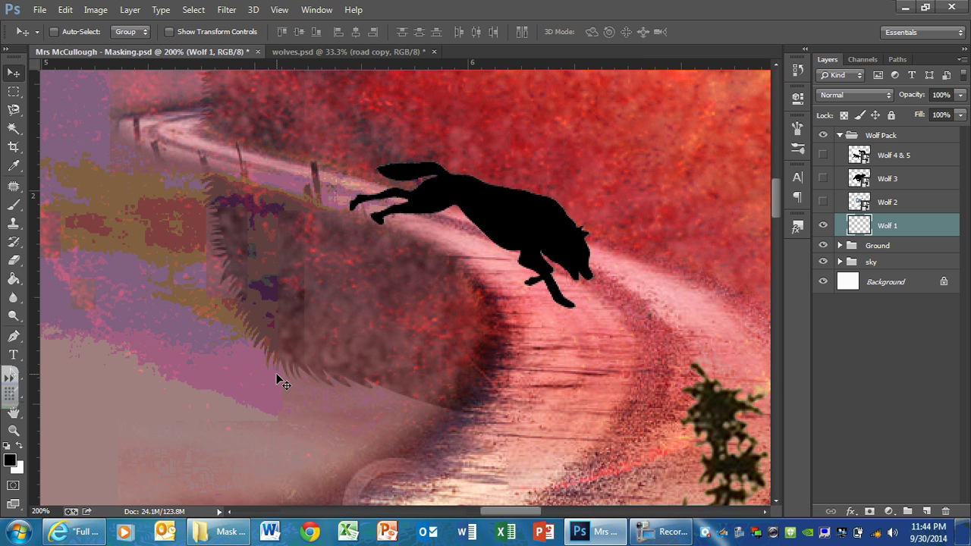
left_click_drag(525, 200, 574, 226)
key("ctrl+t")
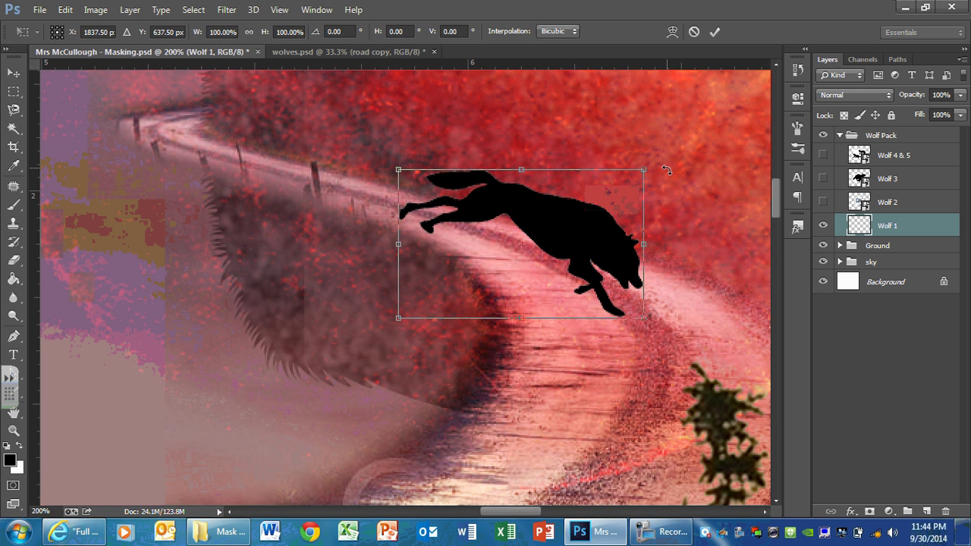
left_click_drag(666, 170, 656, 151)
key("Return")
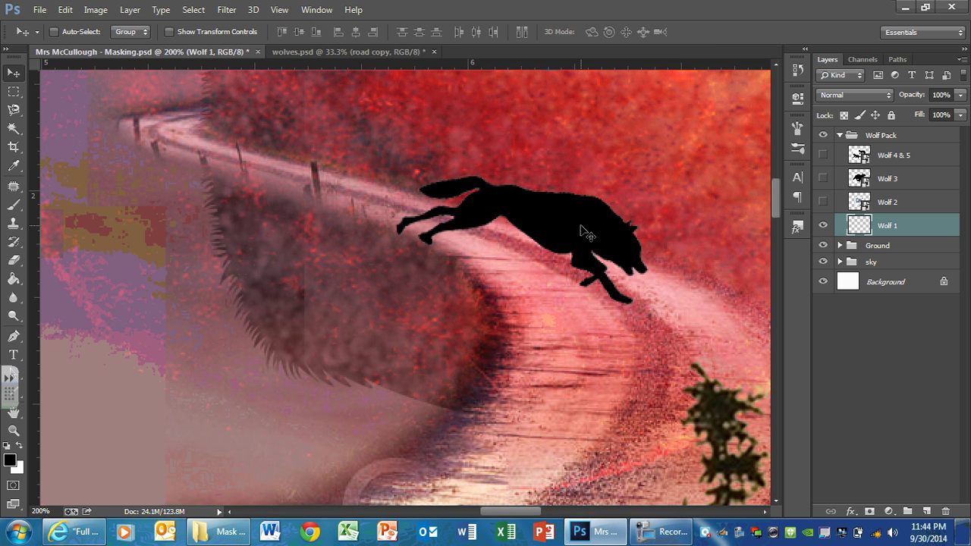
Nudge Wolf 1 up along the road, then rotate it slightly counterclockwise around a pivot at its hind paws.
left_click_drag(584, 231, 618, 217)
key("ctrl+t")
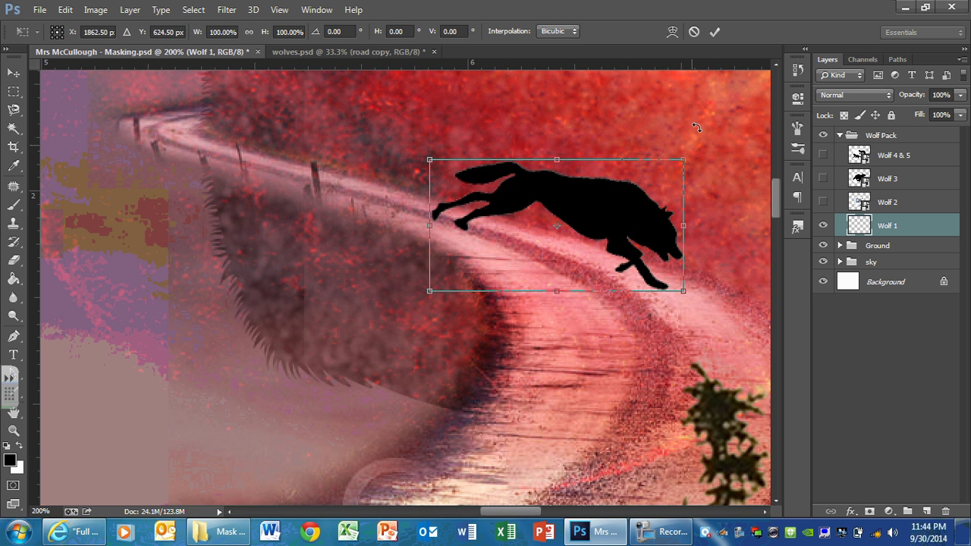
left_click_drag(548, 222, 465, 226)
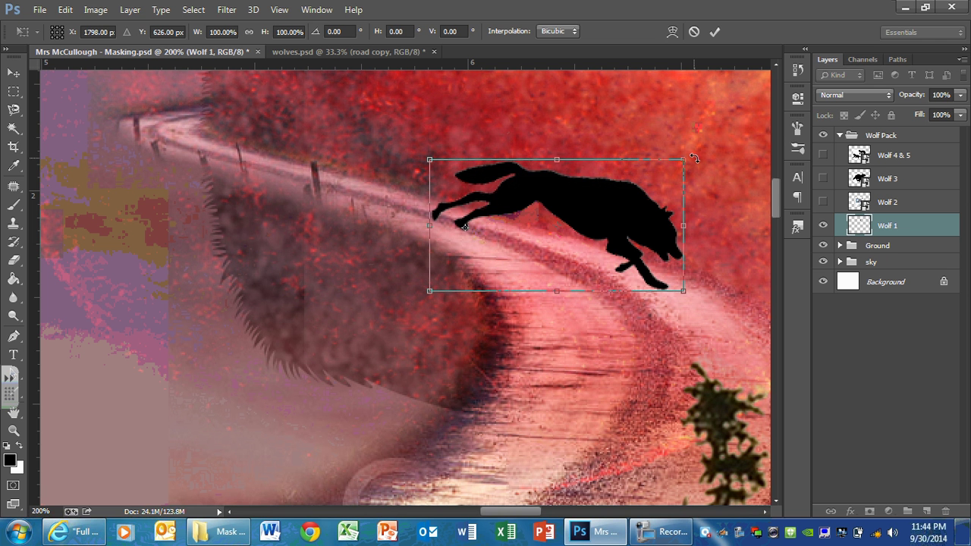
left_click_drag(694, 158, 677, 130)
key("Return")
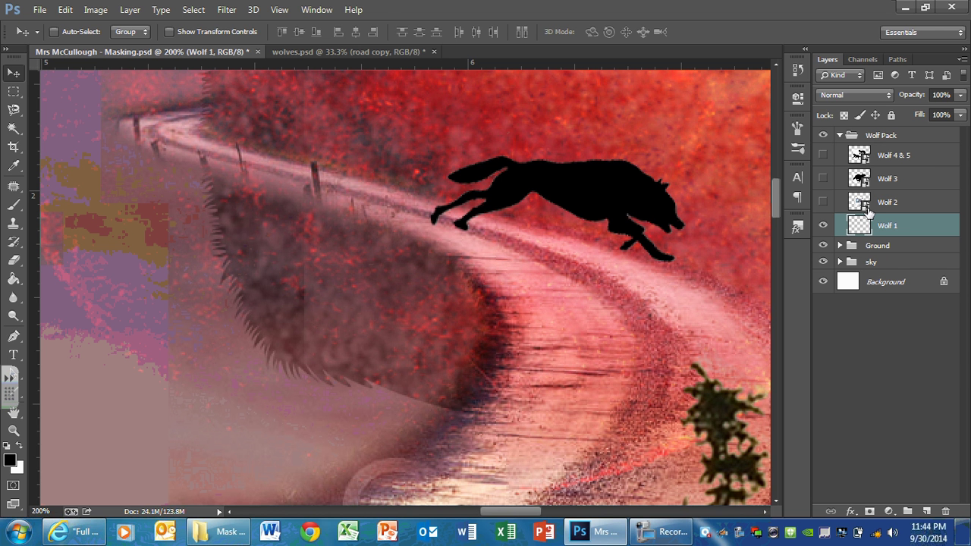
Duplicate the Wolf 1 layer as "Wolf 1 Blur".
right_click(896, 231)
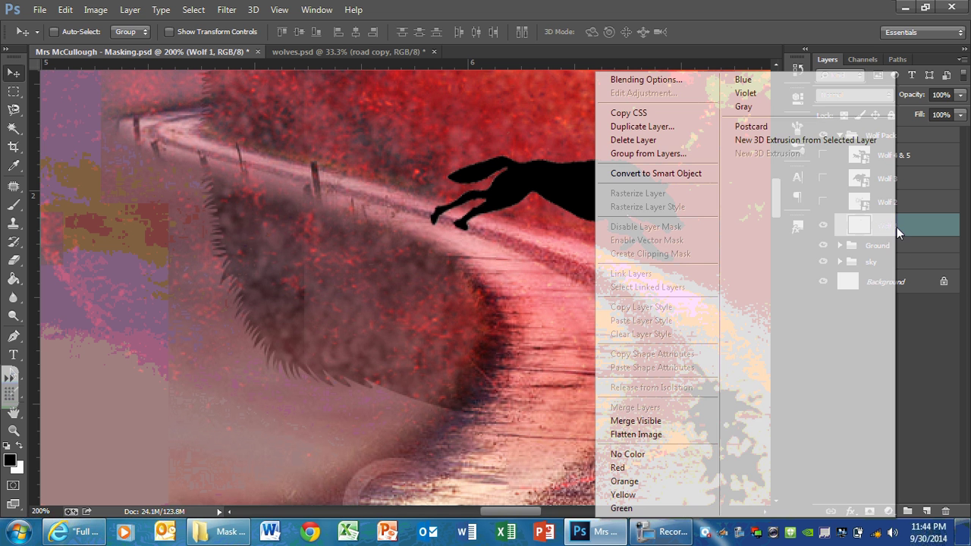
left_click(683, 134)
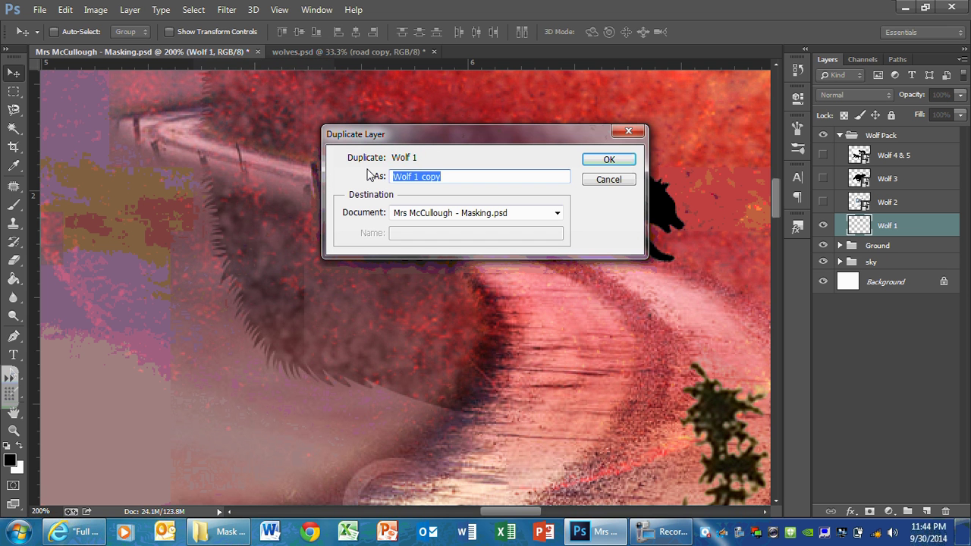
left_click(422, 177)
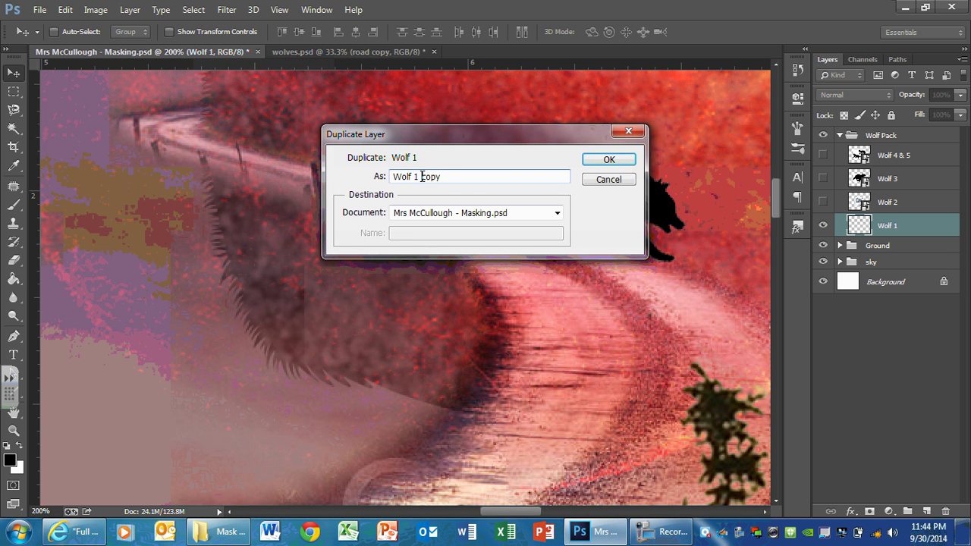
left_click_drag(422, 176, 463, 175)
type("Blur")
key("Return")
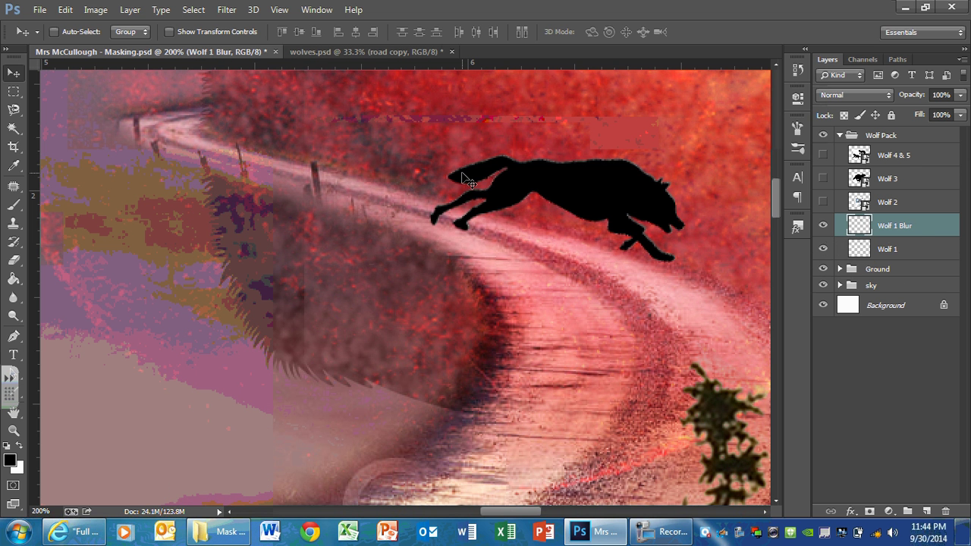
Place the Wolf 1 Blur layer beneath Wolf 1 and toggle both layers' visibility to check them, leaving both shown.
left_click_drag(918, 228, 919, 259)
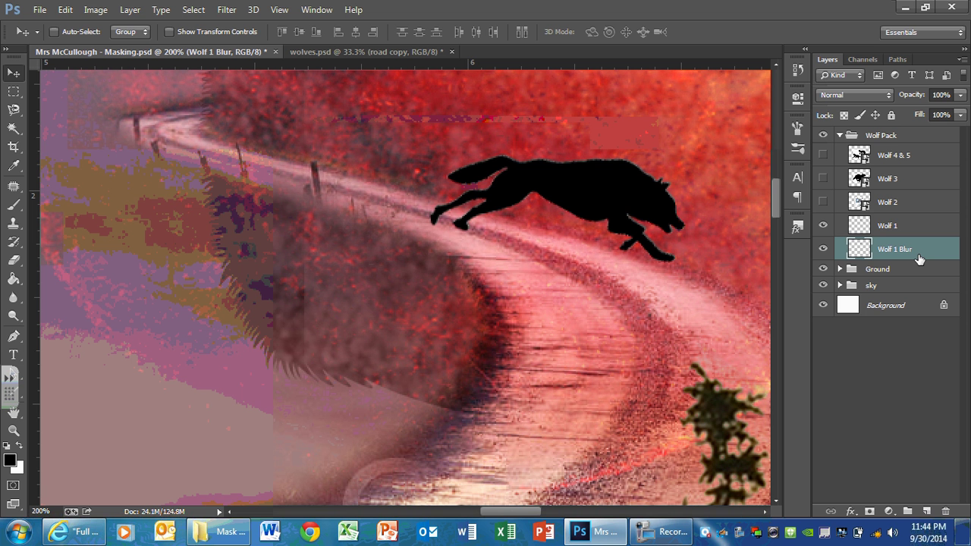
left_click(823, 226)
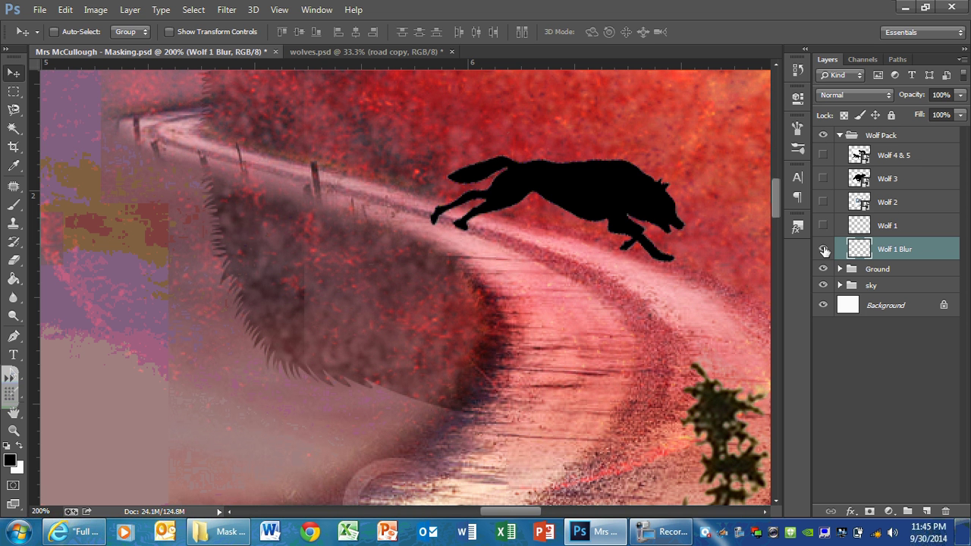
left_click(824, 250)
left_click(824, 250)
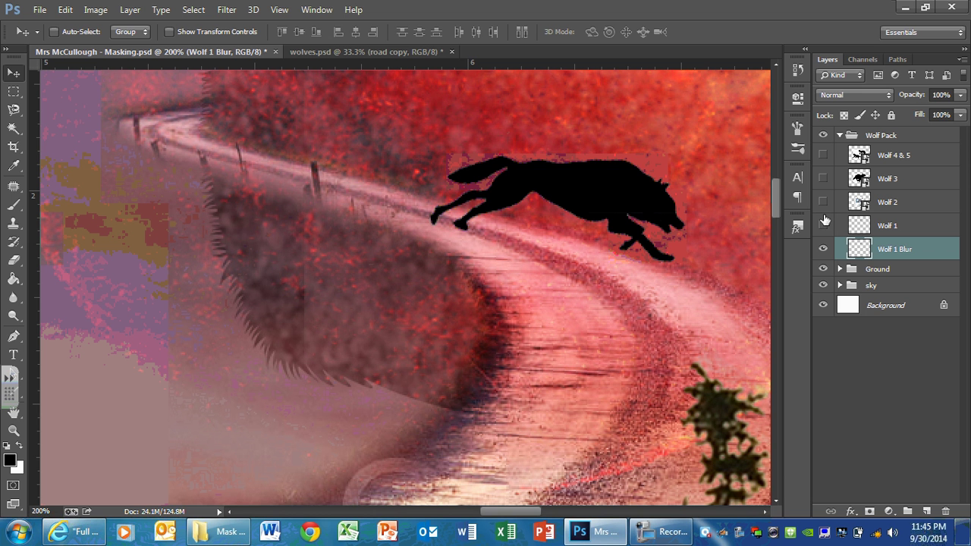
left_click(823, 224)
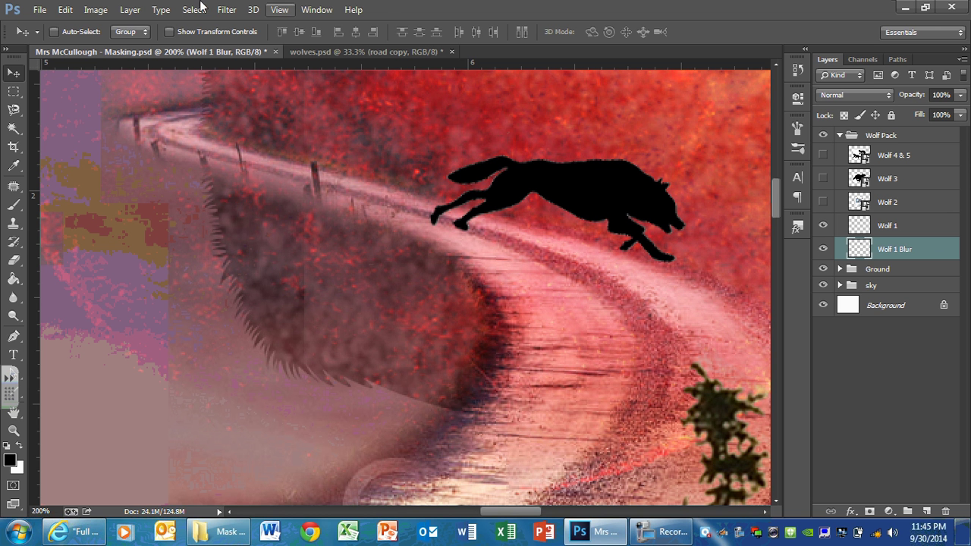
Apply a Motion Blur to the Wolf 1 Blur layer with an angle of 0° and a distance of 50 pixels.
left_click(238, 10)
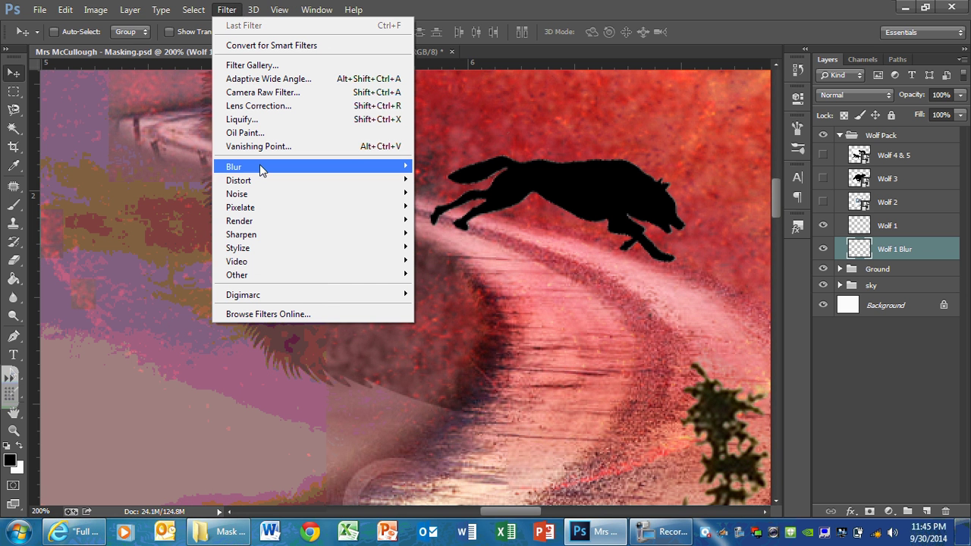
mouse_move(262, 170)
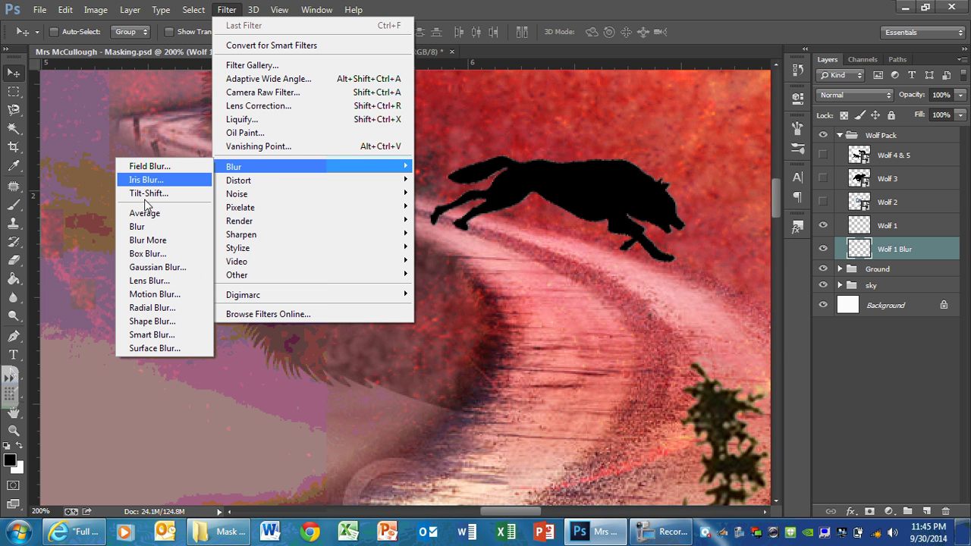
left_click(153, 295)
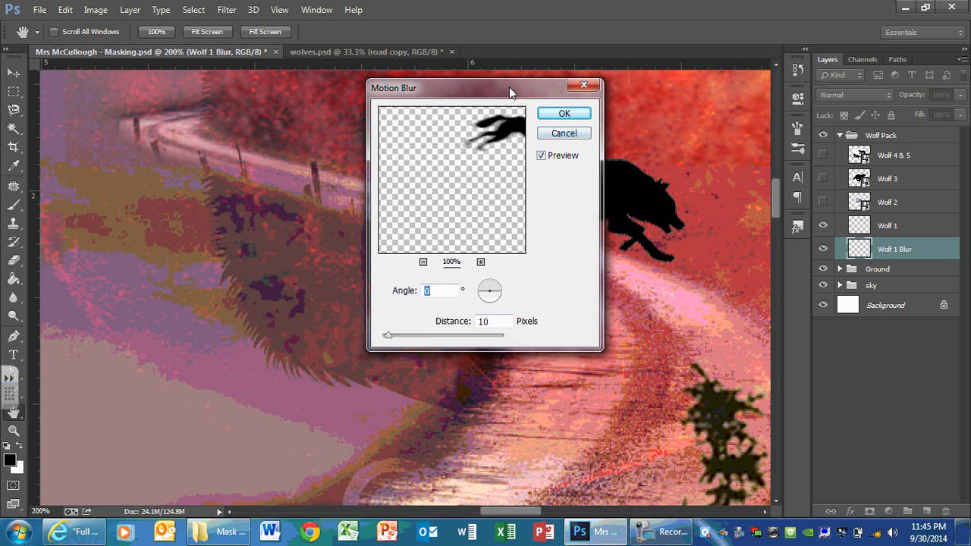
left_click_drag(509, 86, 304, 62)
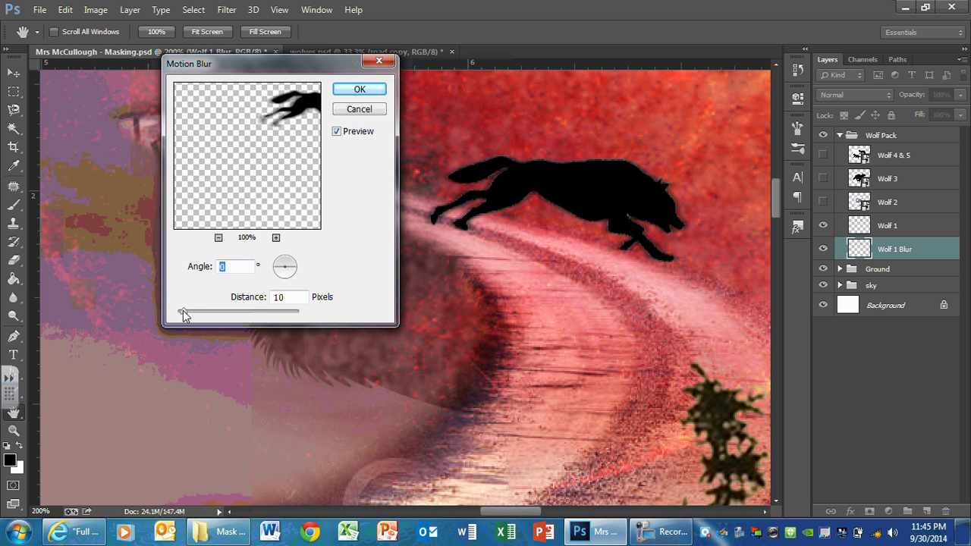
left_click_drag(184, 315, 212, 312)
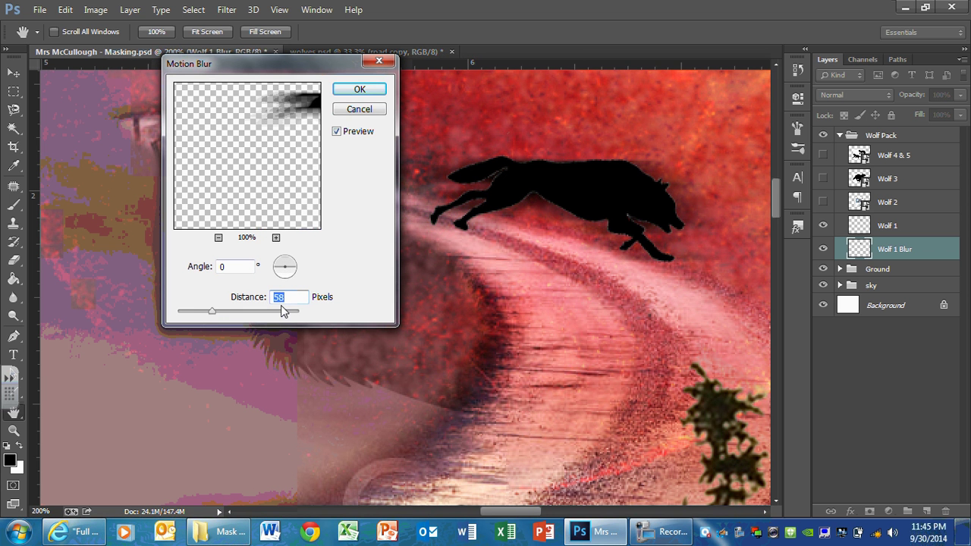
left_click(196, 312)
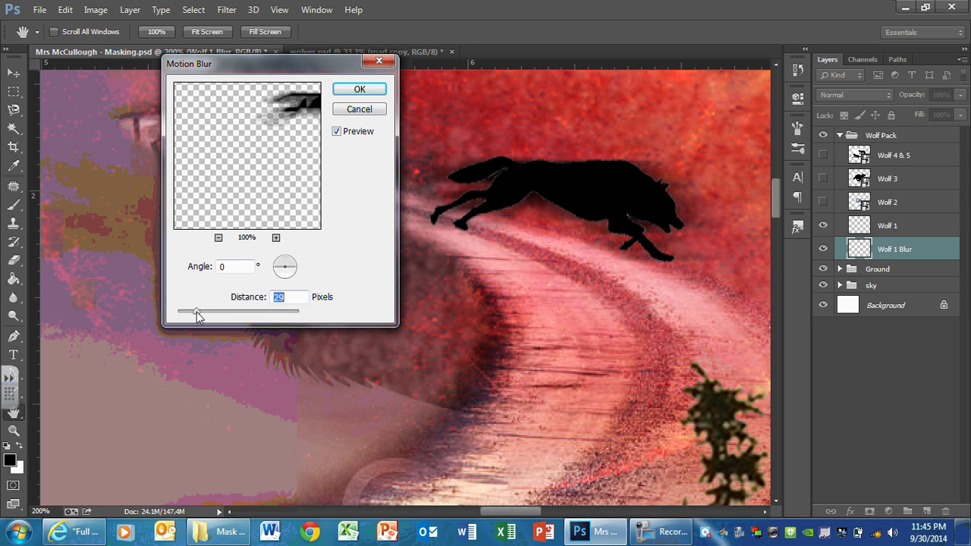
left_click_drag(196, 312, 204, 311)
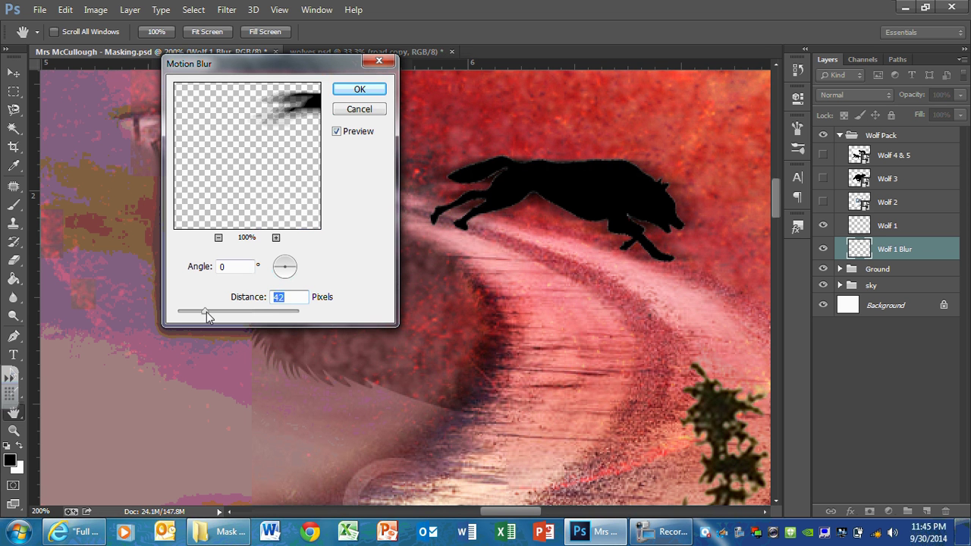
left_click_drag(206, 312, 211, 312)
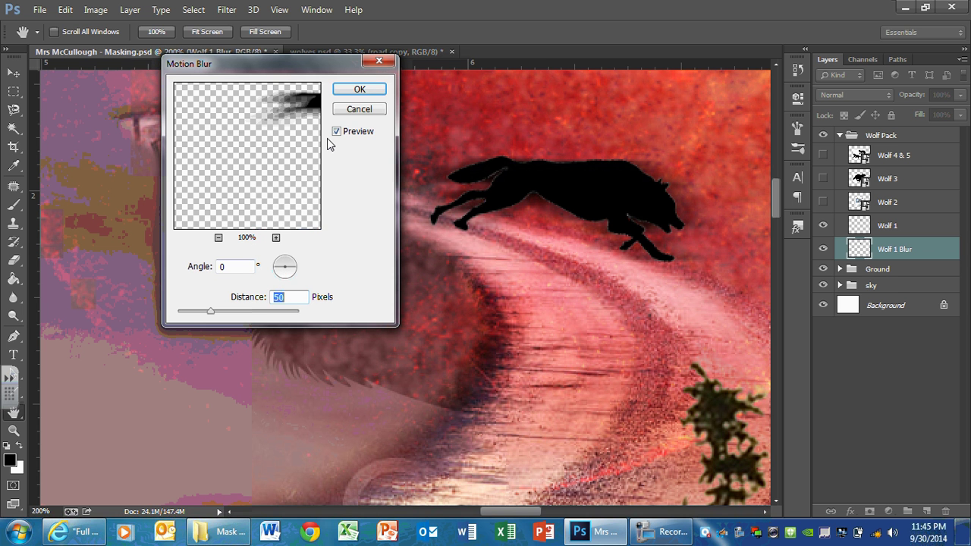
left_click(348, 91)
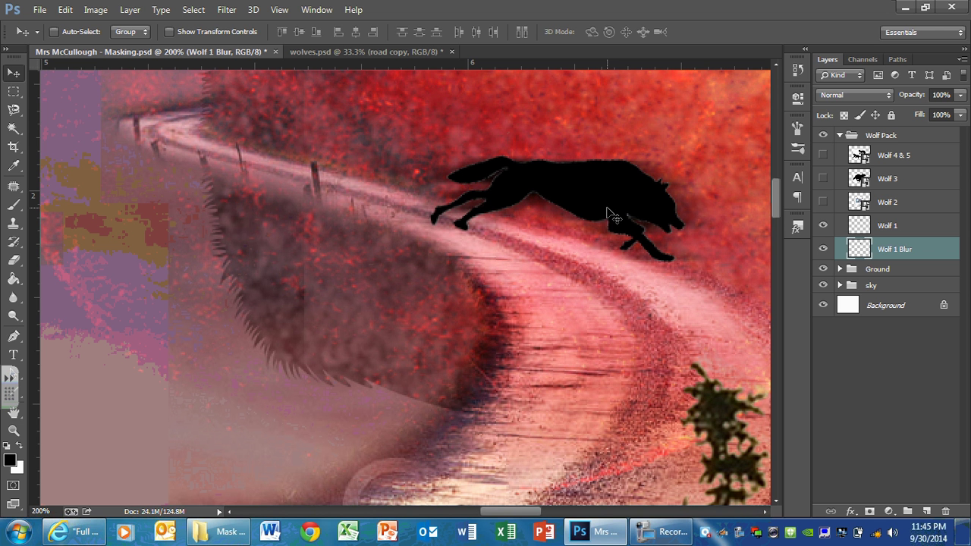
Shift the blurred wolf copy back and slightly up so it trails behind Wolf 1, and select the Wolf 1 layer.
left_click_drag(607, 208, 552, 195)
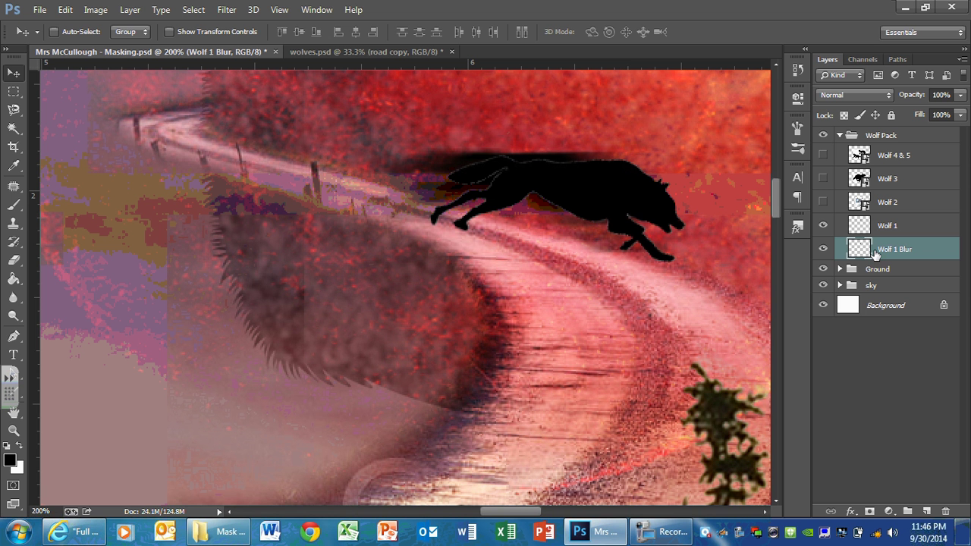
left_click(897, 230)
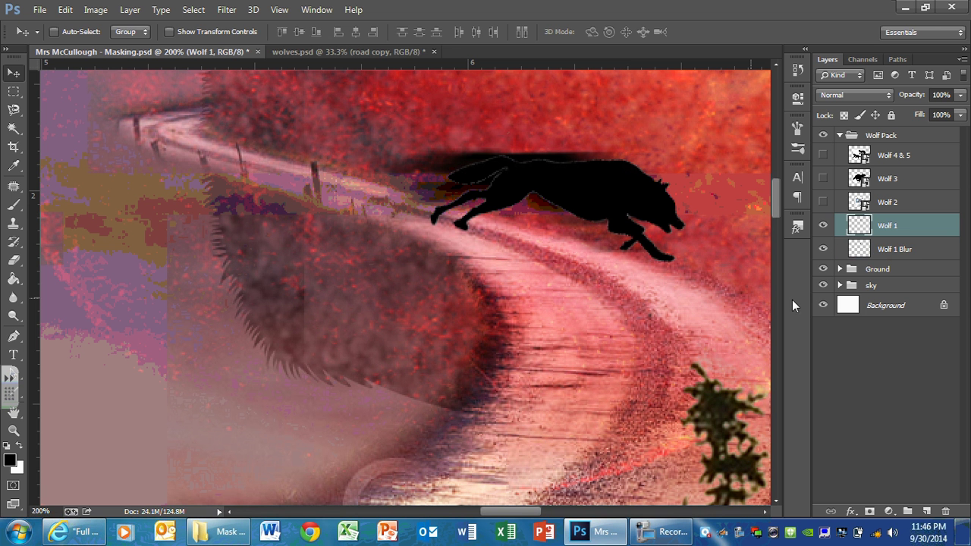
left_click(881, 252)
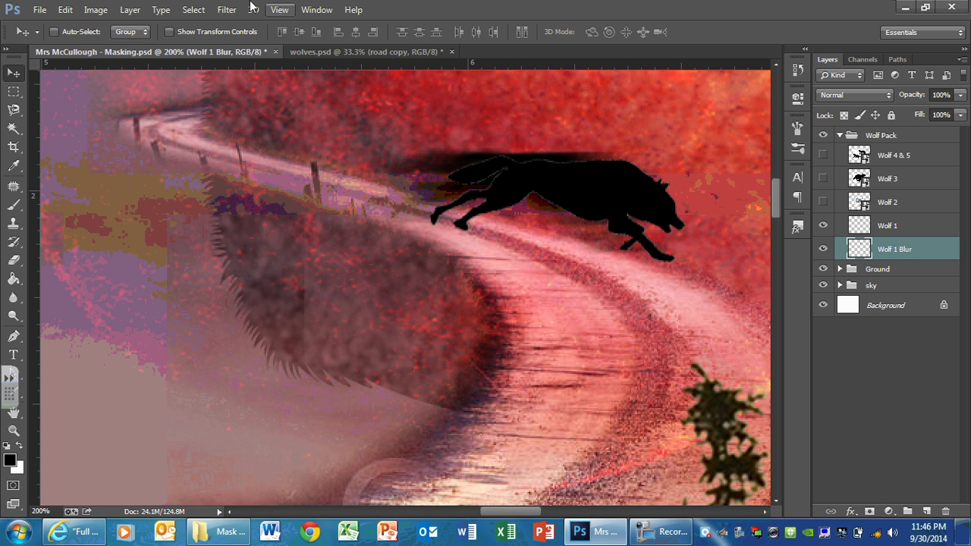
left_click(227, 9)
mouse_move(246, 176)
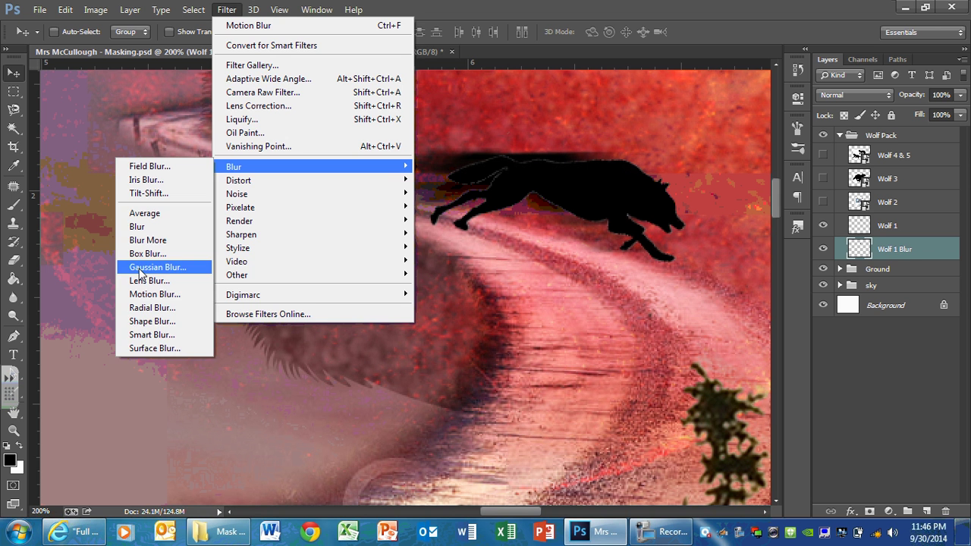
left_click(228, 13)
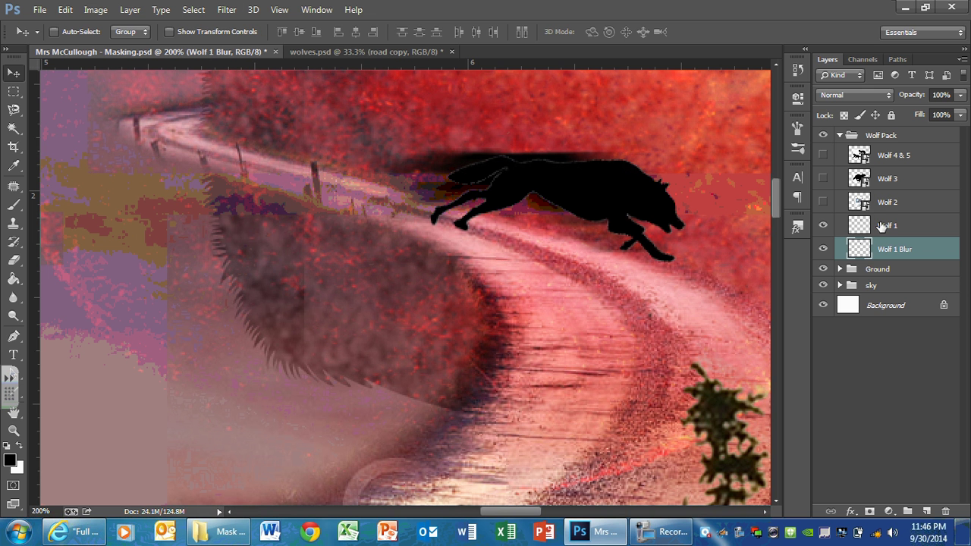
left_click(881, 226)
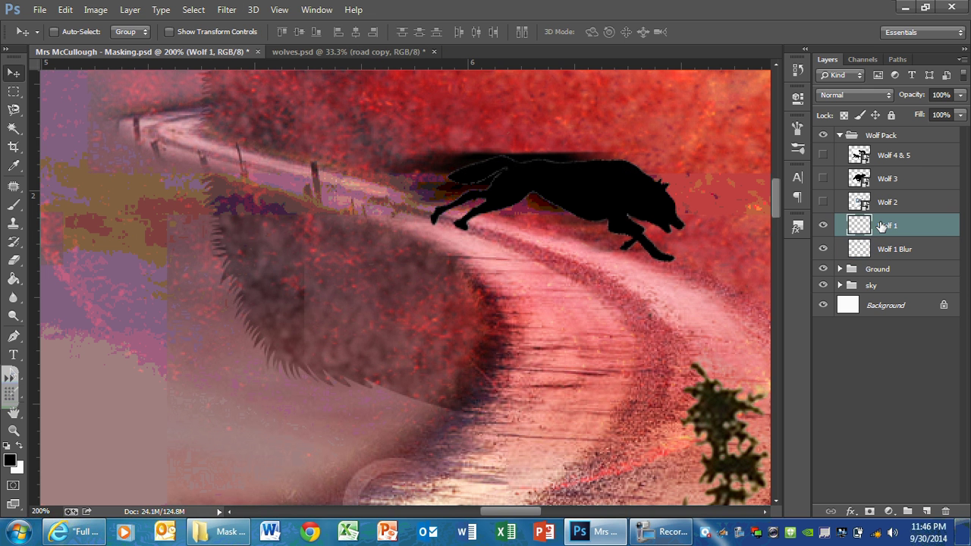
Set the Wolf 1 layer's blend mode to Overlay and add a layer mask to it.
left_click(877, 95)
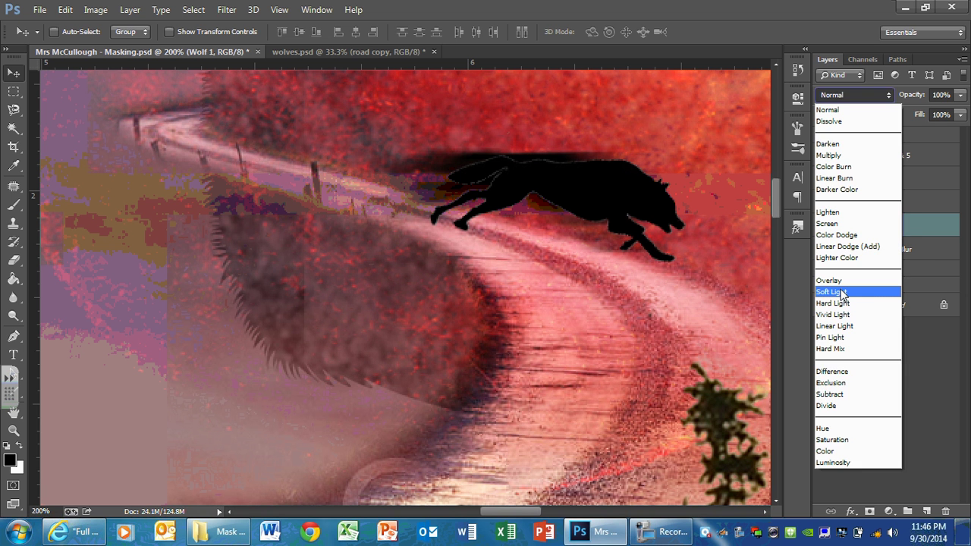
left_click(839, 282)
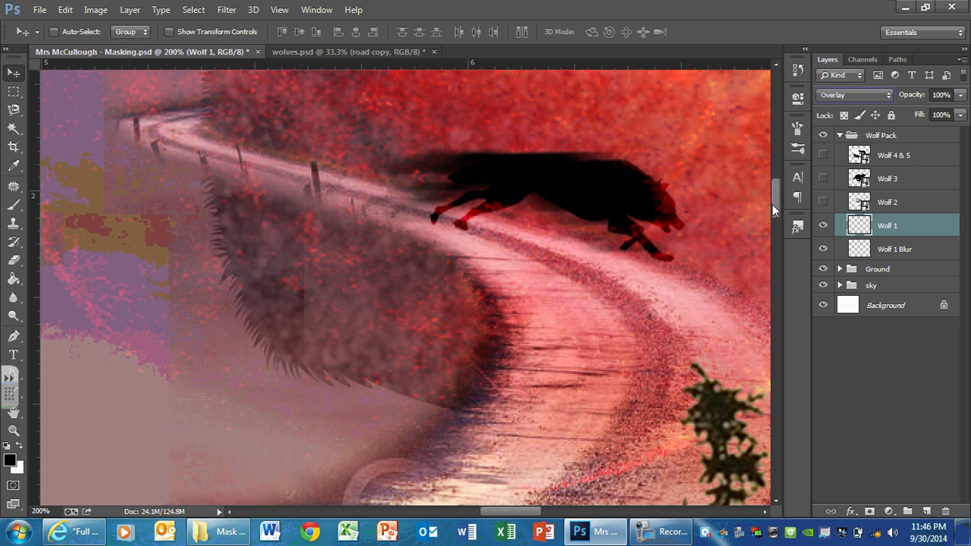
left_click_drag(772, 204, 773, 192)
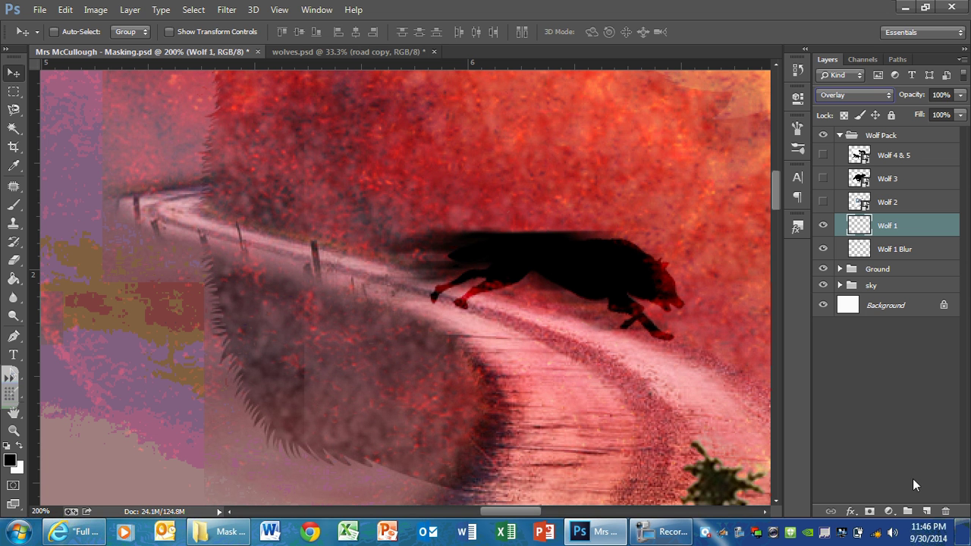
left_click(869, 511)
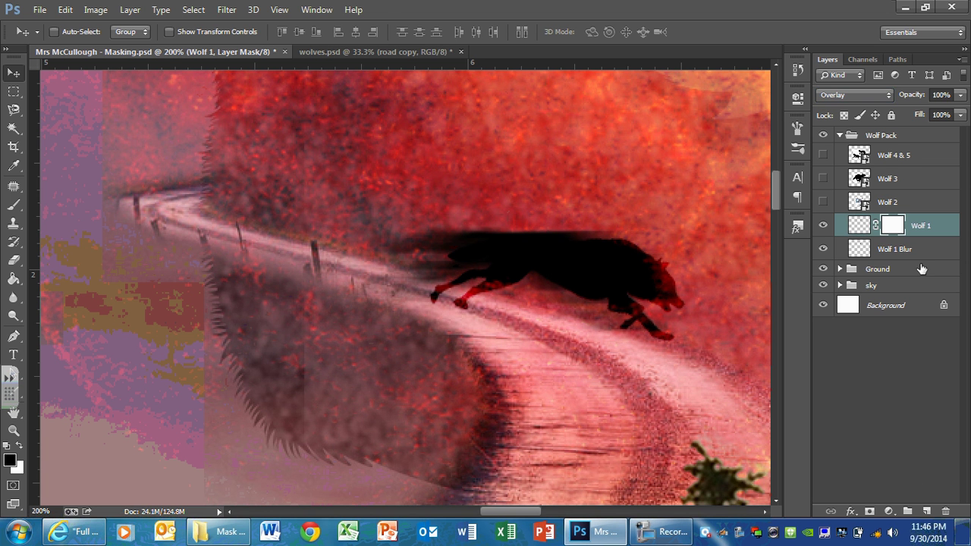
Choose the Brush tool with the first 1024 px textured grunge brush from the presets.
left_click(13, 205)
left_click(71, 34)
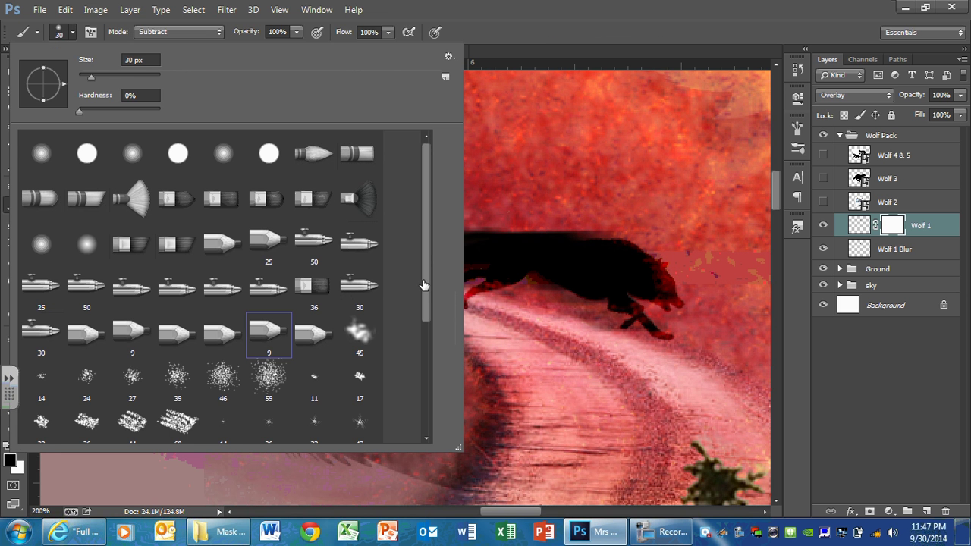
left_click_drag(424, 286, 400, 412)
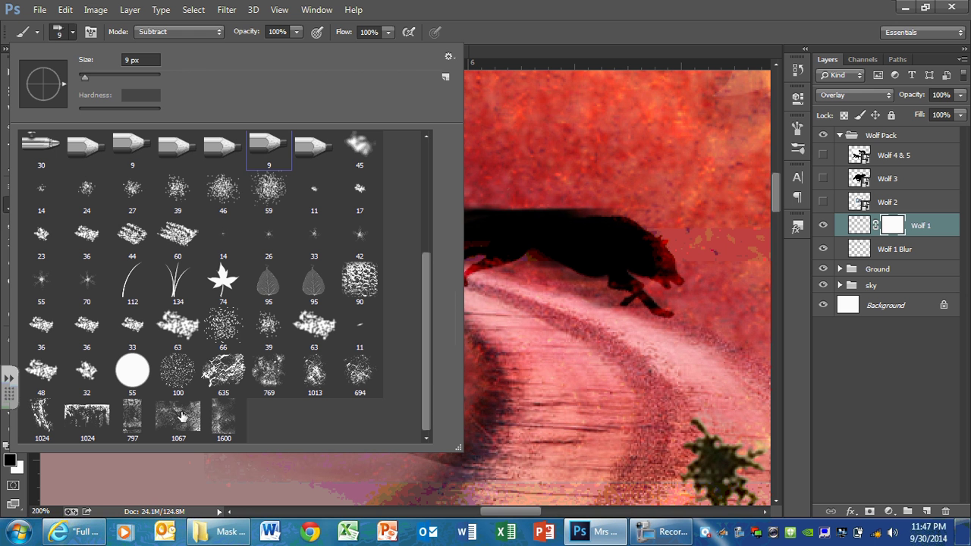
left_click(29, 418)
left_click(512, 334)
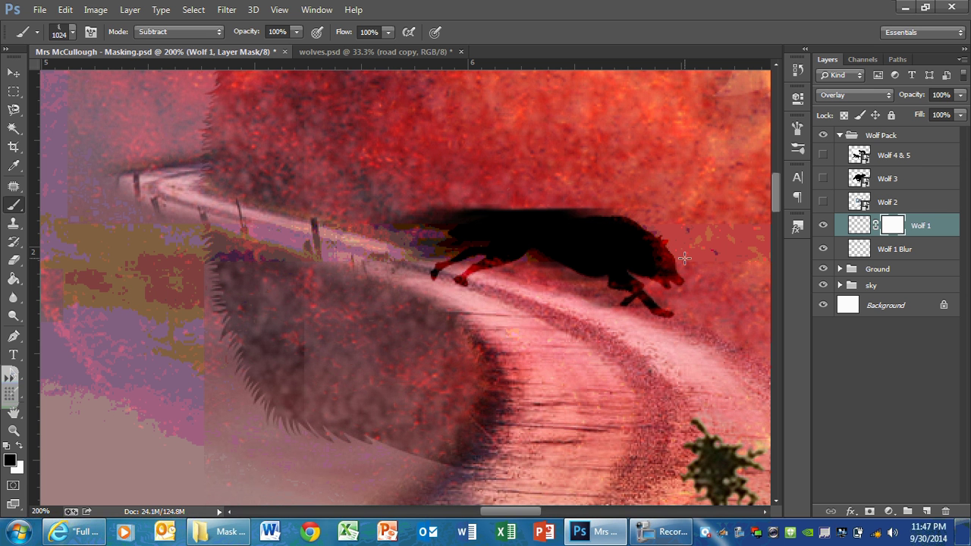
Try stamping the textured brush on the Wolf 1 mask at reduced sizes, undo the first stamp, and bring the brush to 800 px.
key("ctrl+minus")
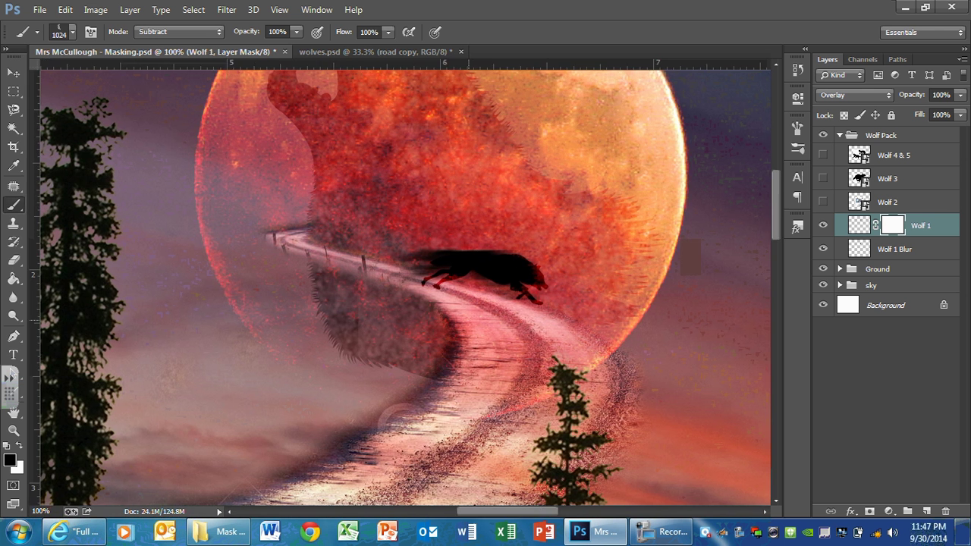
key("bracketleft")
left_click(312, 80)
key("ctrl+z")
key("bracketleft")
key("bracketleft")
key("bracketleft")
key("bracketleft")
key("bracketleft")
key("bracketleft")
left_click(382, 188)
key("bracketright")
key("bracketright")
key("bracketright")
key("bracketright")
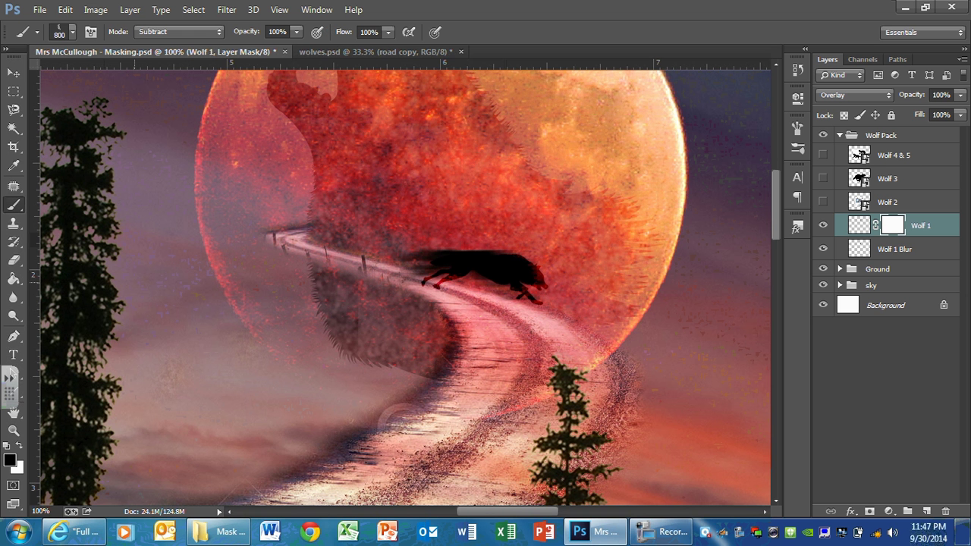
Examine the Wolf 1 silhouette up close to see whether the brush stamps affected it.
key("ctrl+plus")
key("ctrl+plus")
key("ctrl+plus")
key("ctrl+plus")
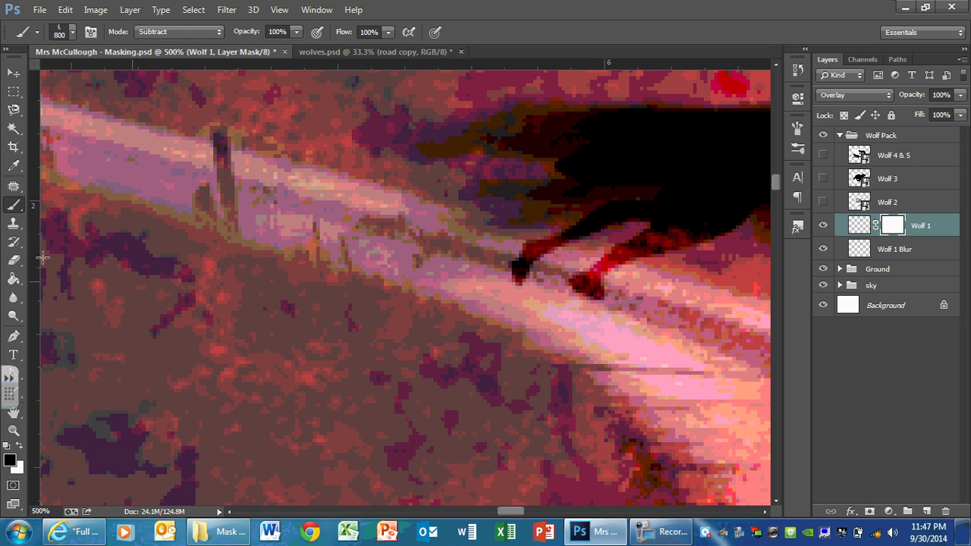
scroll(606, 213, "left", 3)
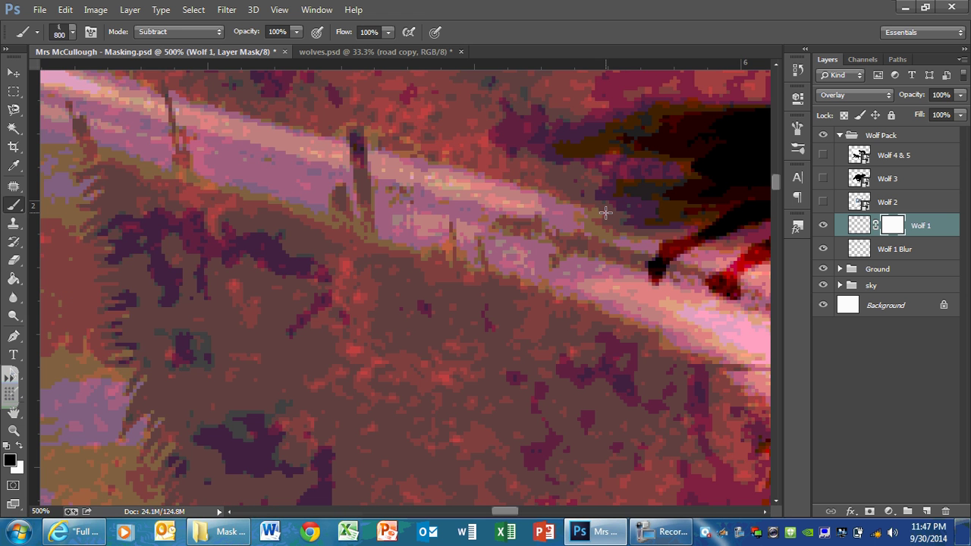
key("h")
left_click_drag(605, 213, 38, 238)
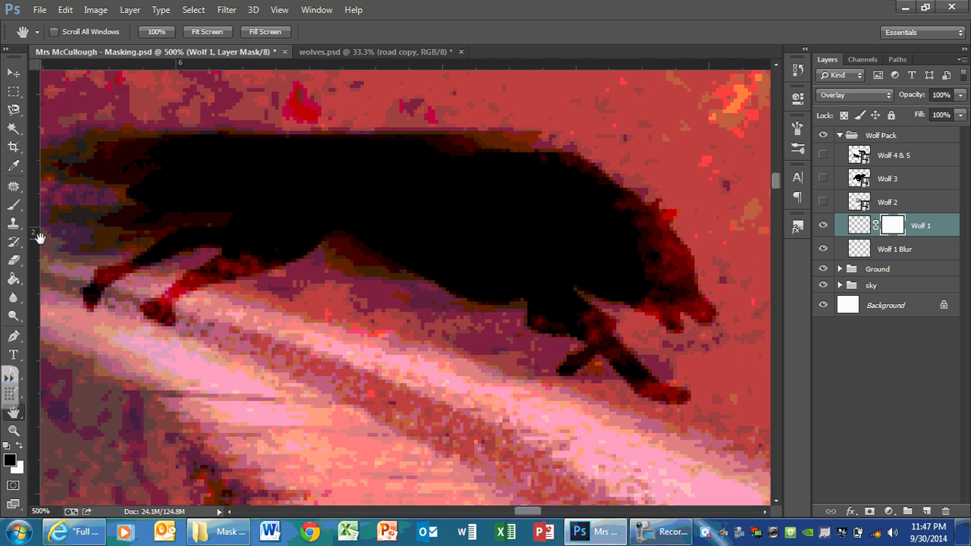
scroll(480, 277, "down", 2)
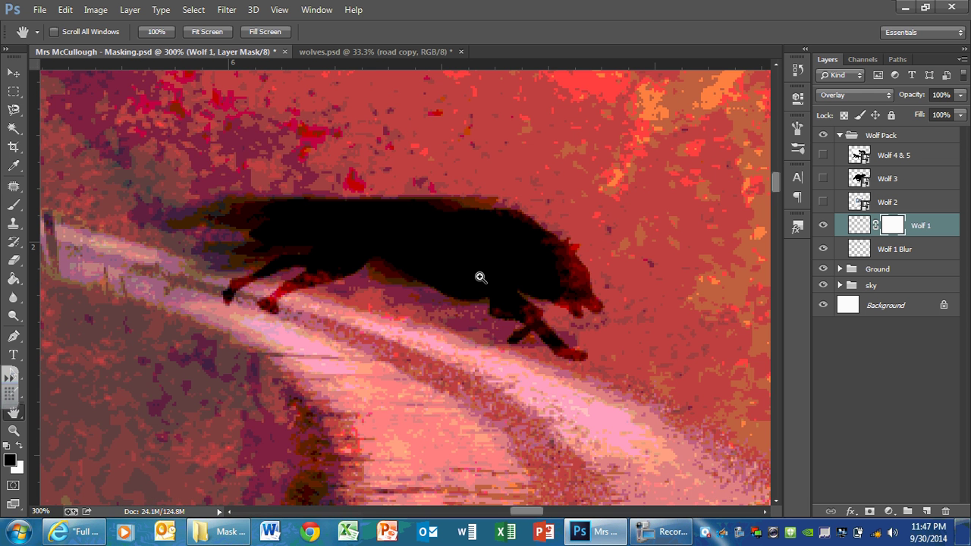
scroll(479, 276, "down", 2)
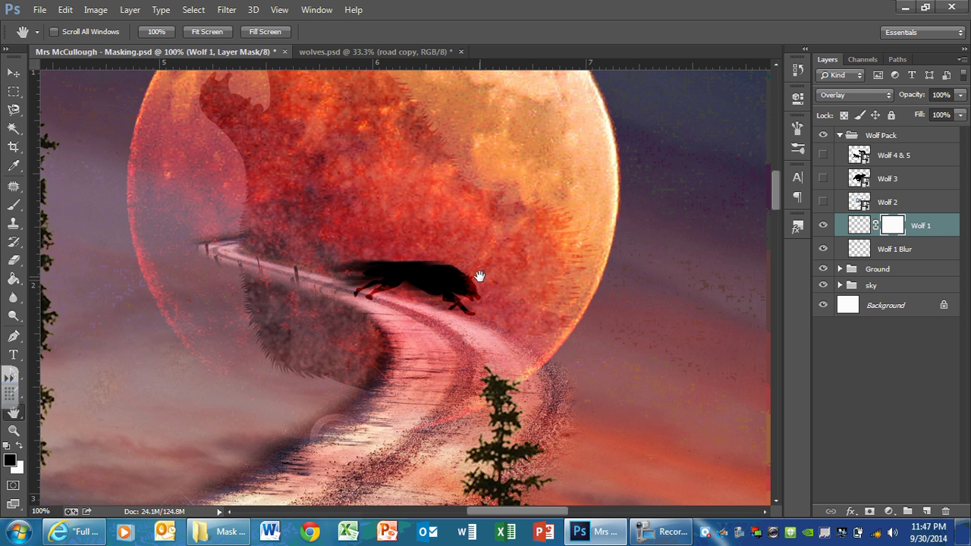
Set the brush mode to Normal, try one 800 px textured stamp over the wolf on its mask, and undo the stamp.
key("b")
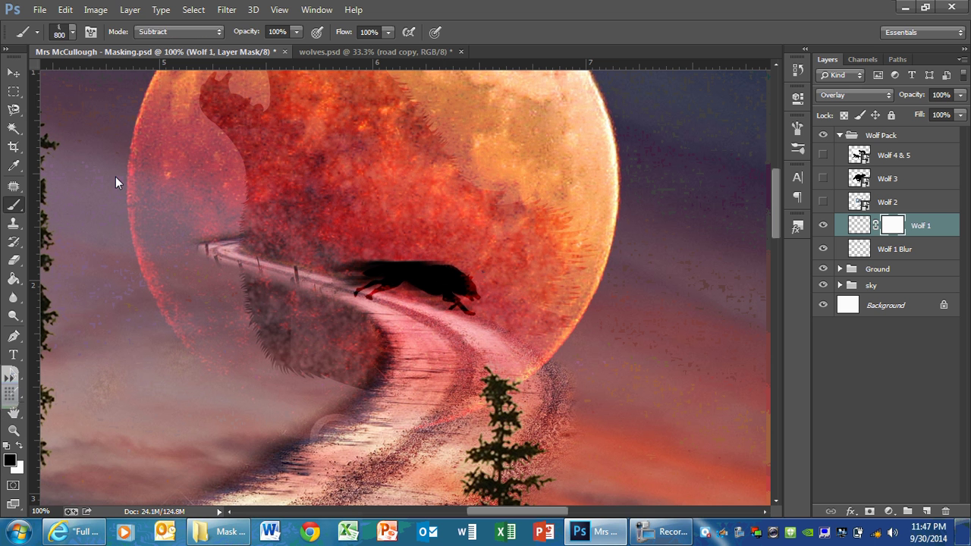
left_click(164, 30)
left_click(166, 48)
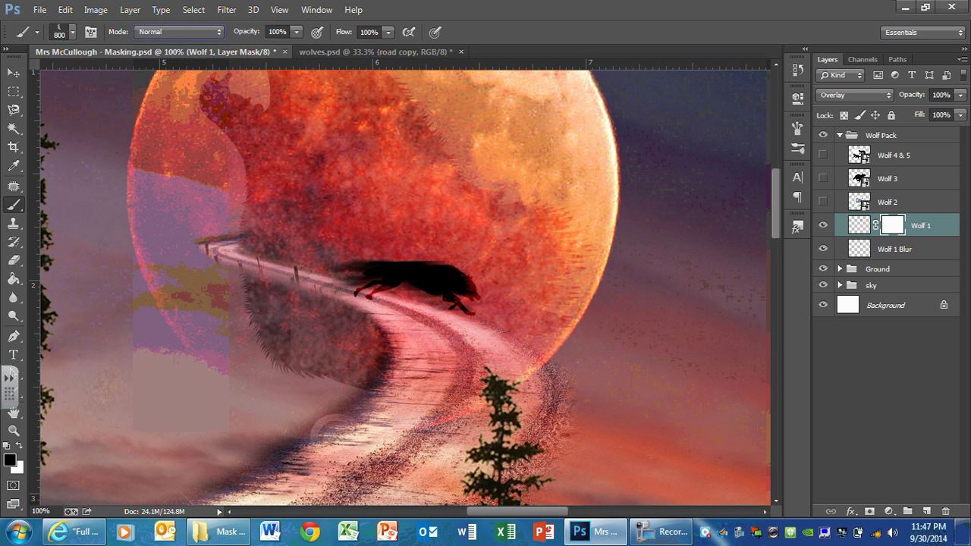
left_click(445, 275)
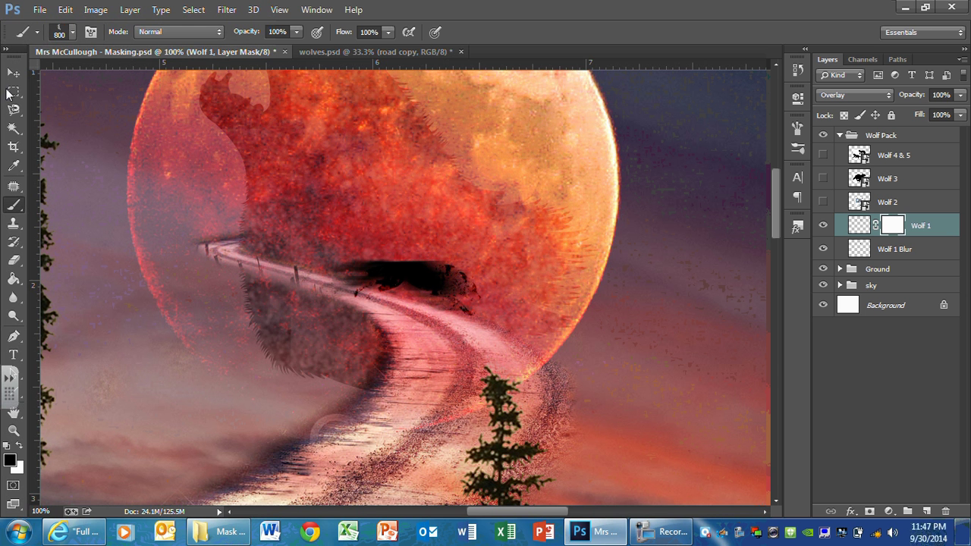
key("ctrl+z")
Switch to the 1067 px textured brush and stamp it over the wolf on the Wolf 1 mask to break up the silhouette.
left_click(72, 31)
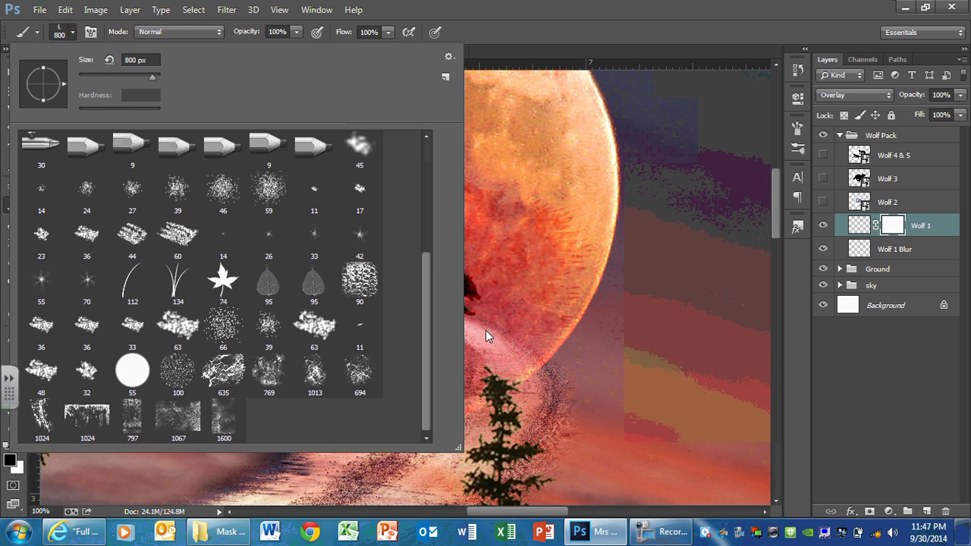
left_click(169, 413)
key("Return")
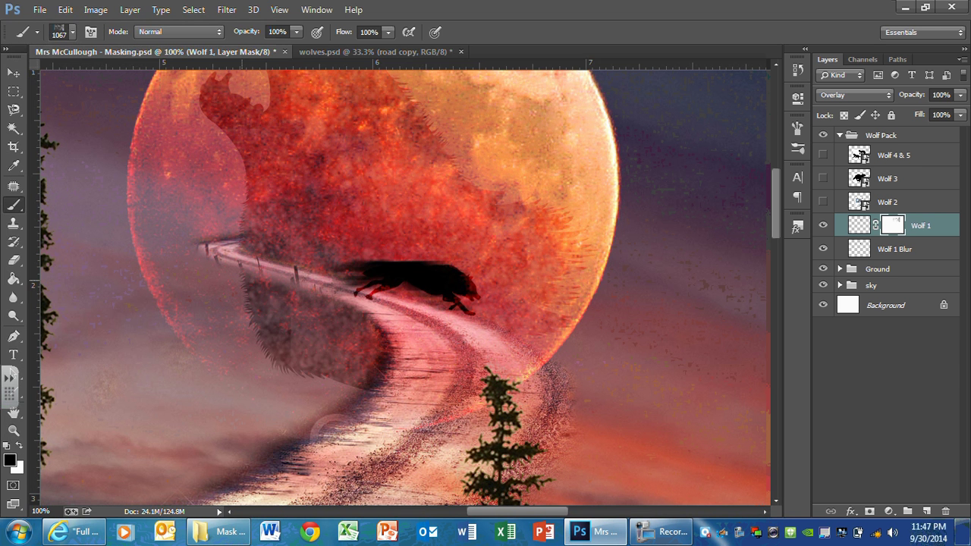
left_click(463, 281)
key("ctrl+z")
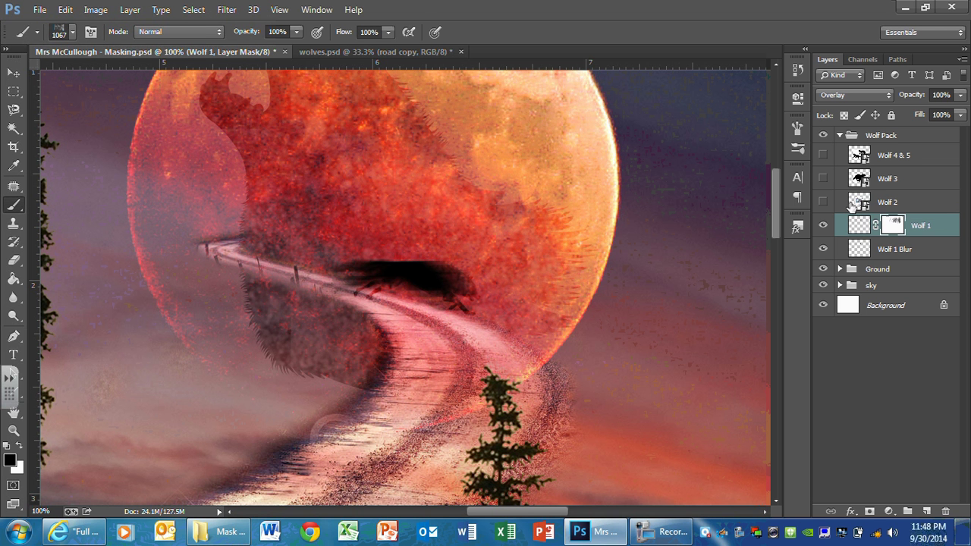
Show the Wolf 2 layer, select it, and move the cartoon wolf up so the whole picture fits over the moon and sky.
left_click(819, 202)
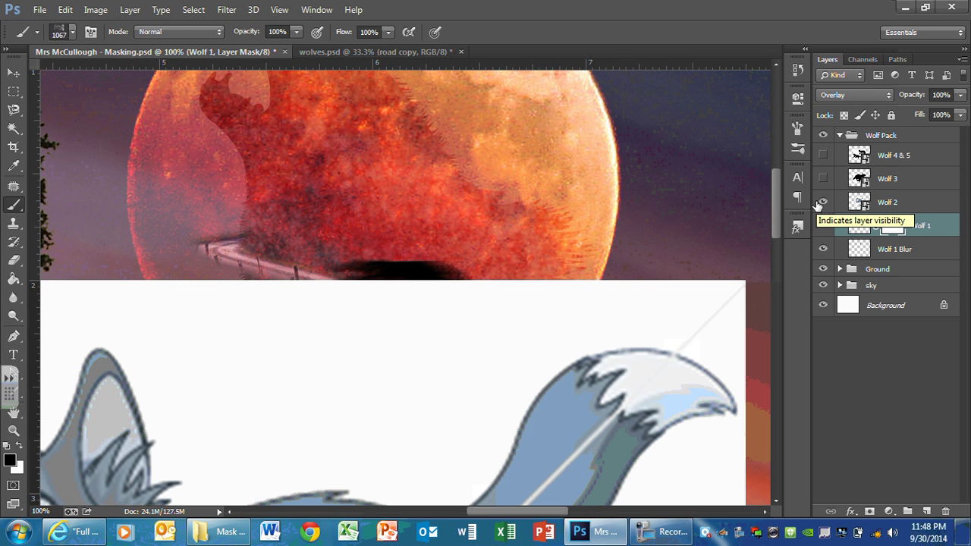
key("ctrl+minus")
key("ctrl+minus")
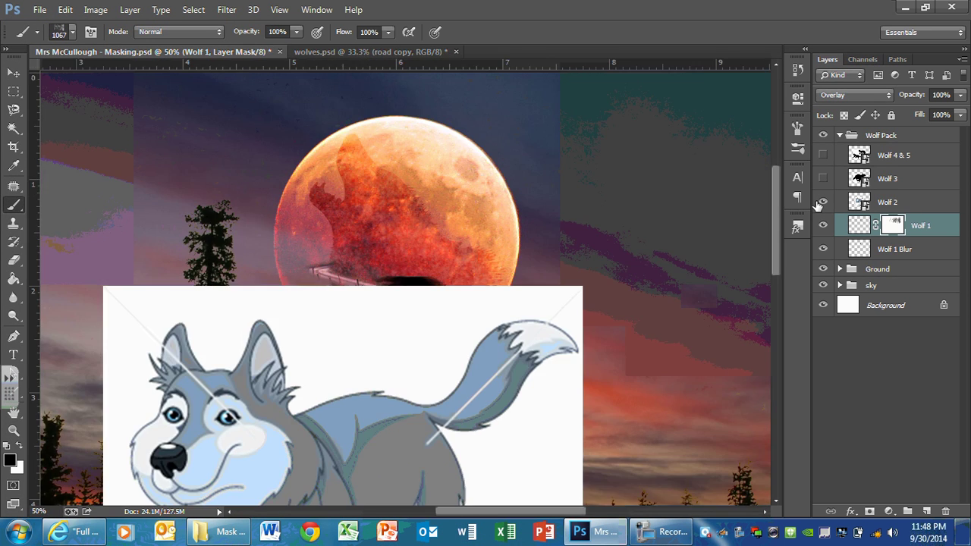
key("ctrl+minus")
key("v")
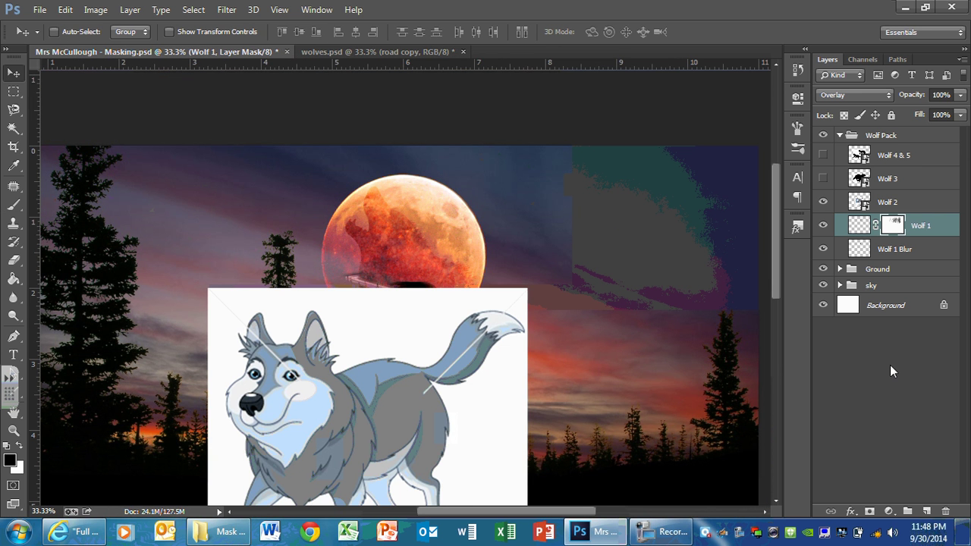
left_click_drag(417, 382, 429, 317)
key("alt")
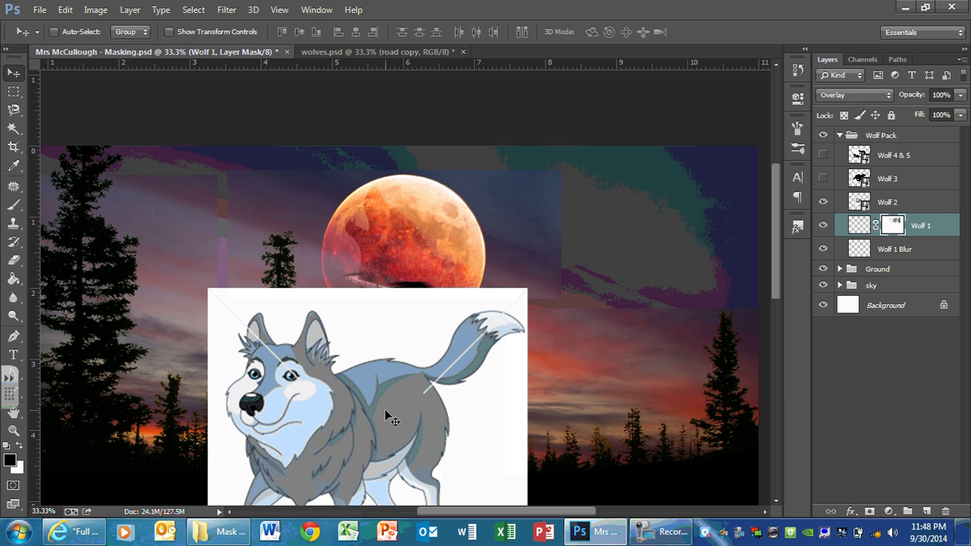
left_click(888, 202)
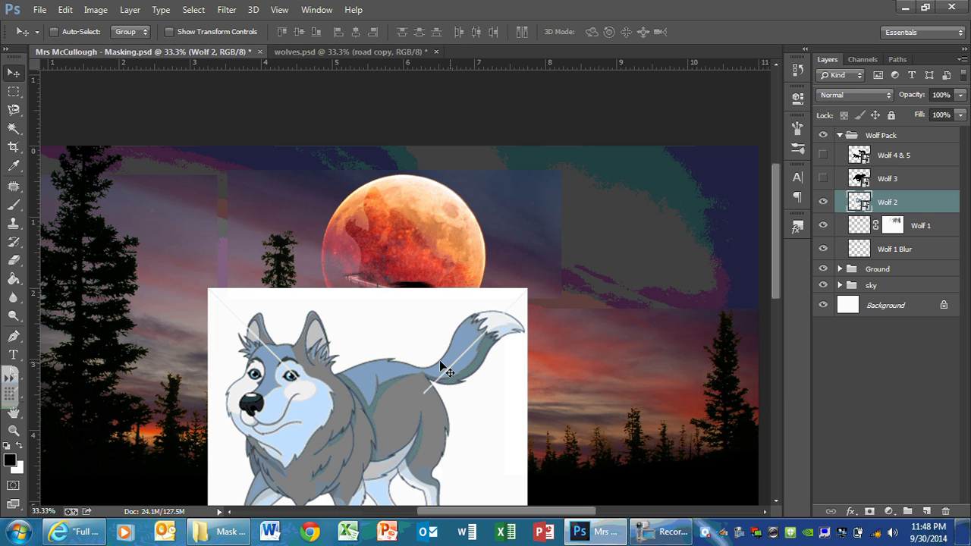
left_click_drag(440, 366, 489, 252)
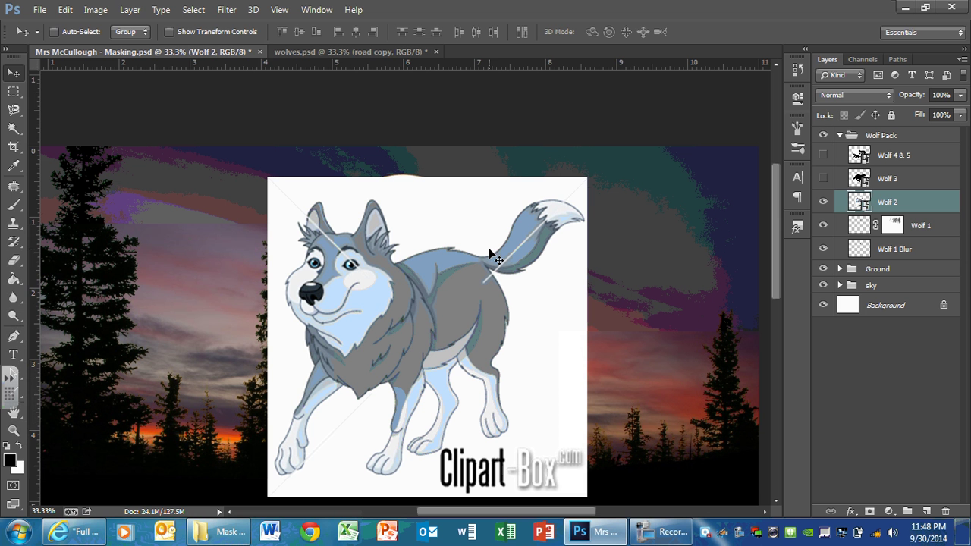
Select the white background of Wolf 2 with the Magic Wand, rasterize the layer, delete the selected background and deselect.
left_click(14, 128)
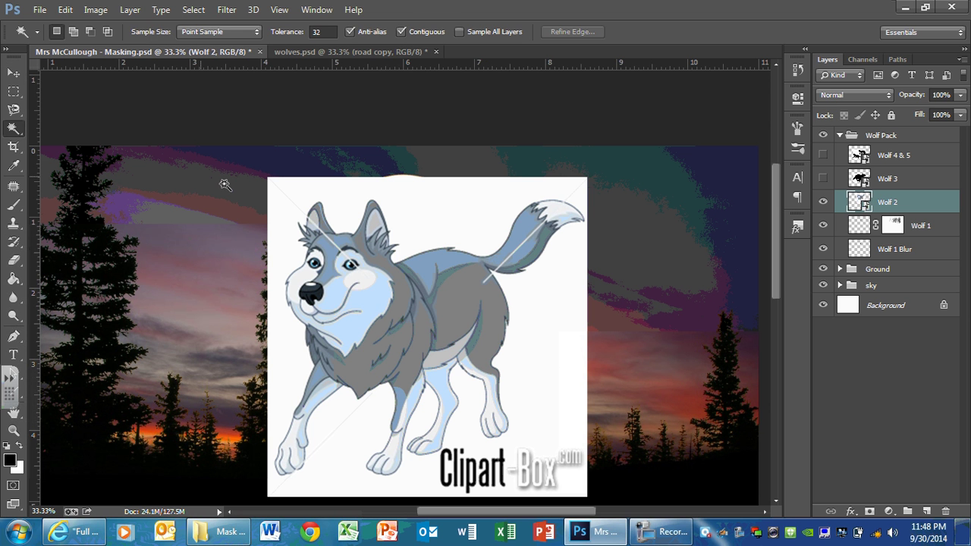
left_click(440, 210)
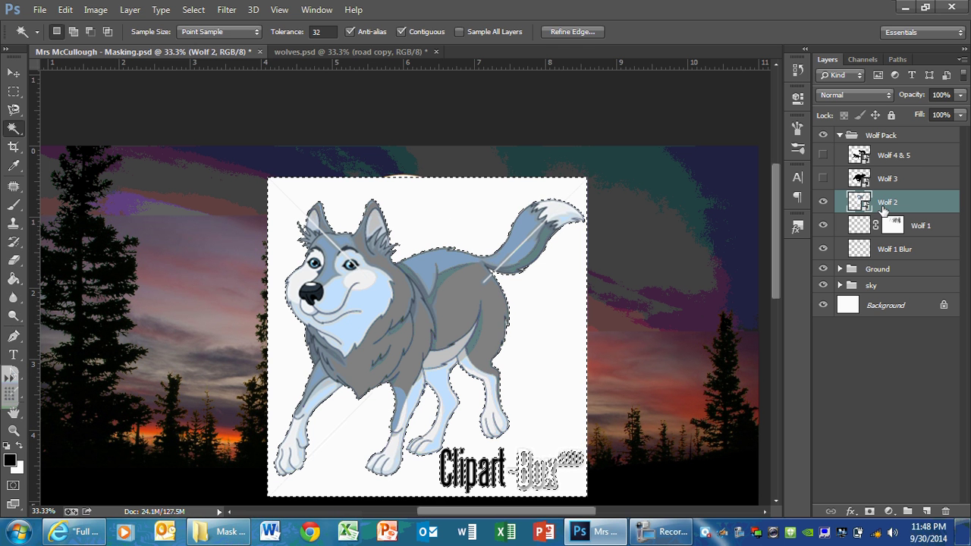
left_click(883, 206)
left_click(884, 206, "ctrl")
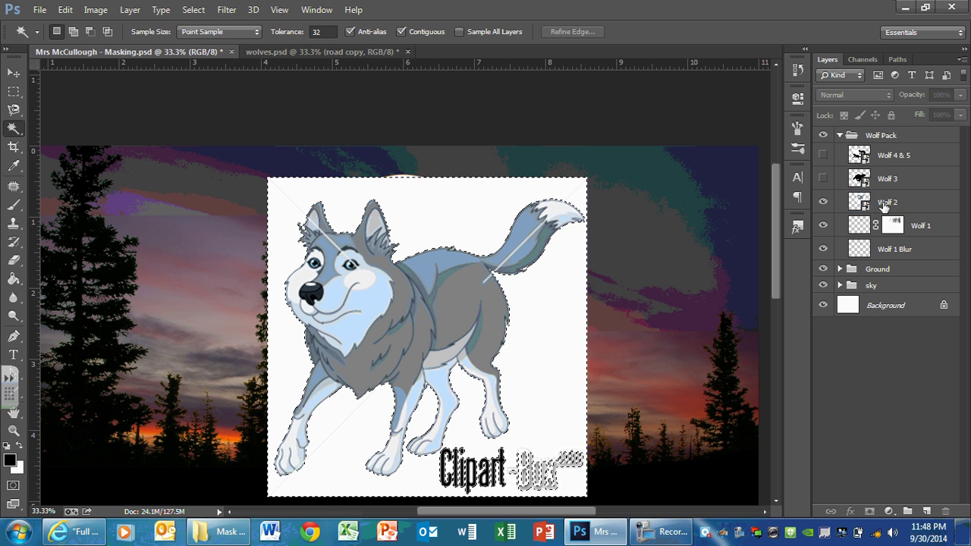
right_click(884, 206)
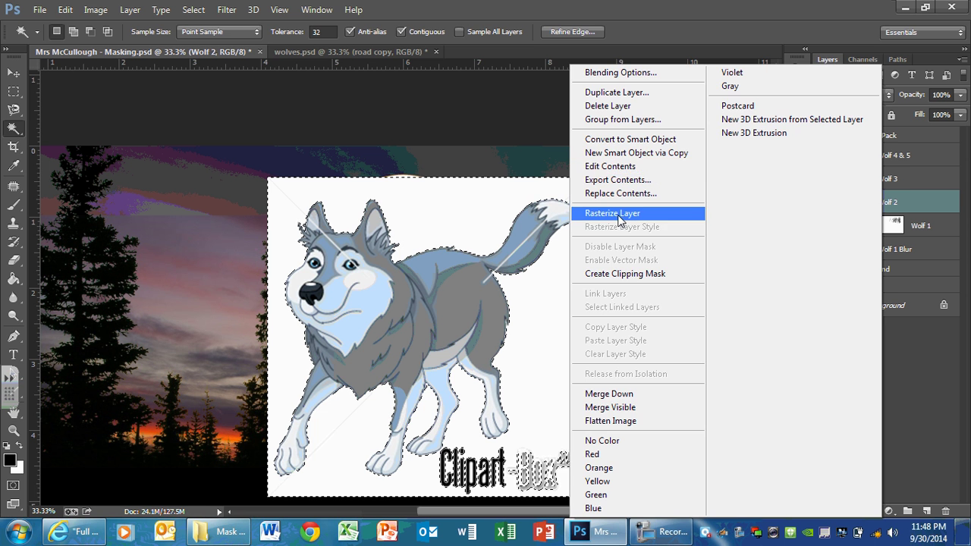
left_click(621, 217)
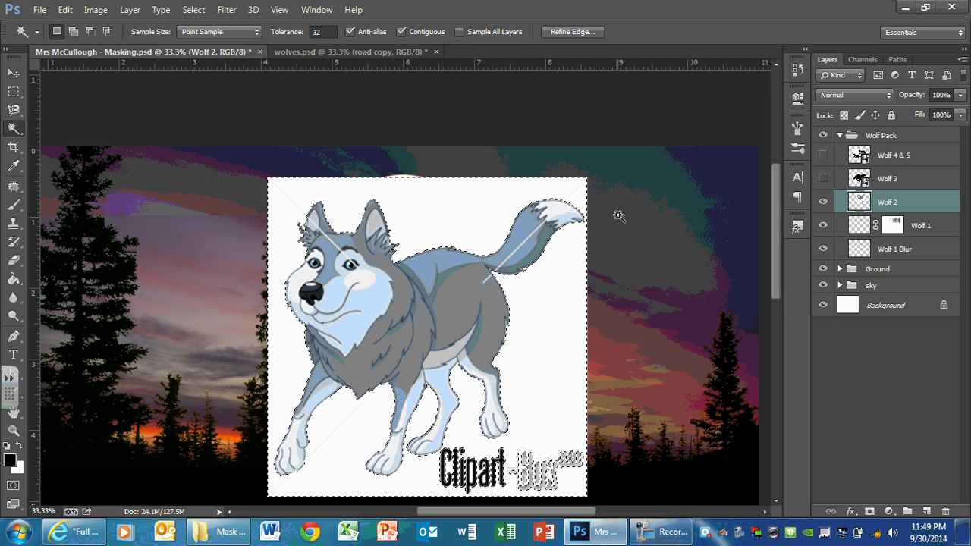
key("Delete")
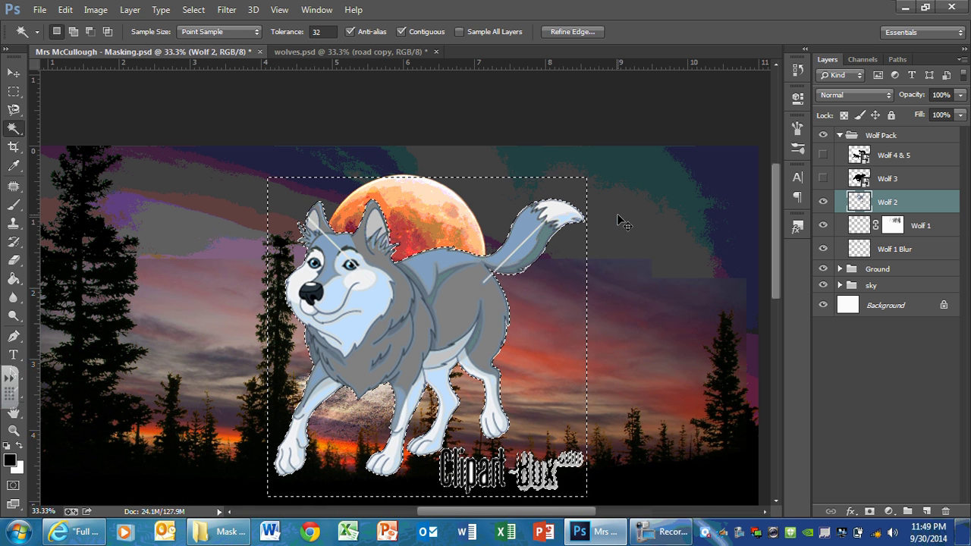
key("ctrl+d")
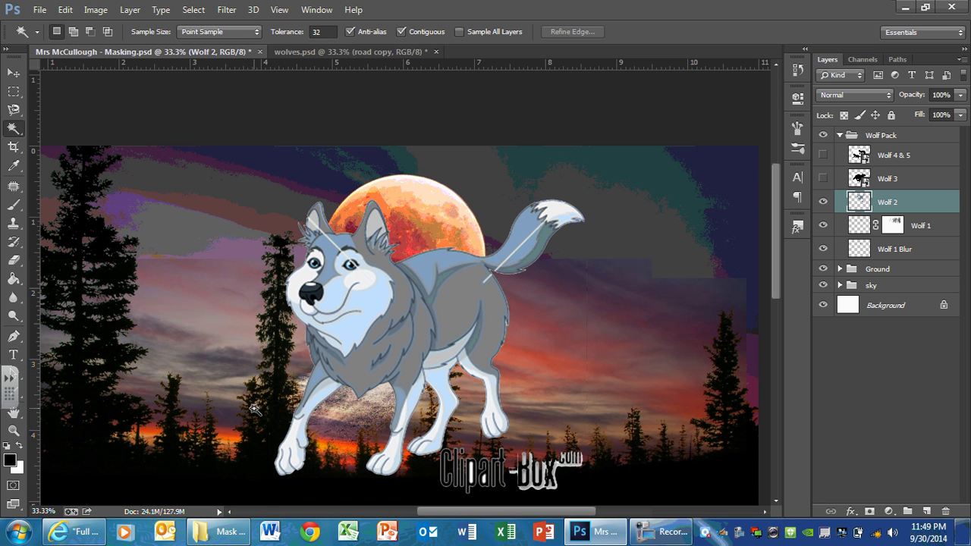
Erase the Clipart-Box watermark below the wolf on the Wolf 2 layer using a 125 px Eraser.
left_click(17, 262)
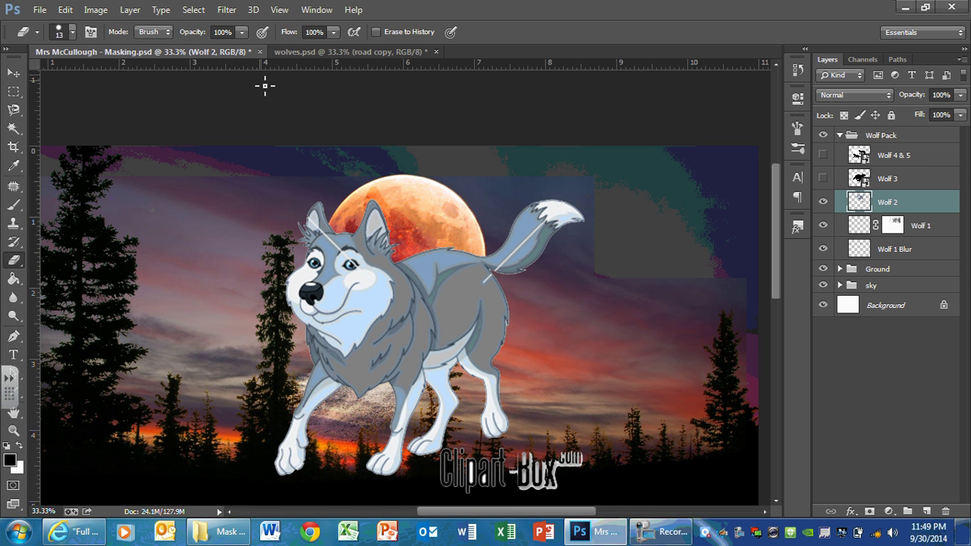
key("bracketright")
key("bracketright")
key("bracketright")
key("bracketright")
key("bracketright")
key("bracketright")
key("bracketright")
key("bracketright")
key("bracketright")
key("bracketright")
mouse_move(547, 476)
left_mouse_down()
mouse_move(532, 456)
mouse_move(581, 453)
mouse_move(519, 469)
mouse_move(444, 452)
mouse_move(499, 481)
left_mouse_up()
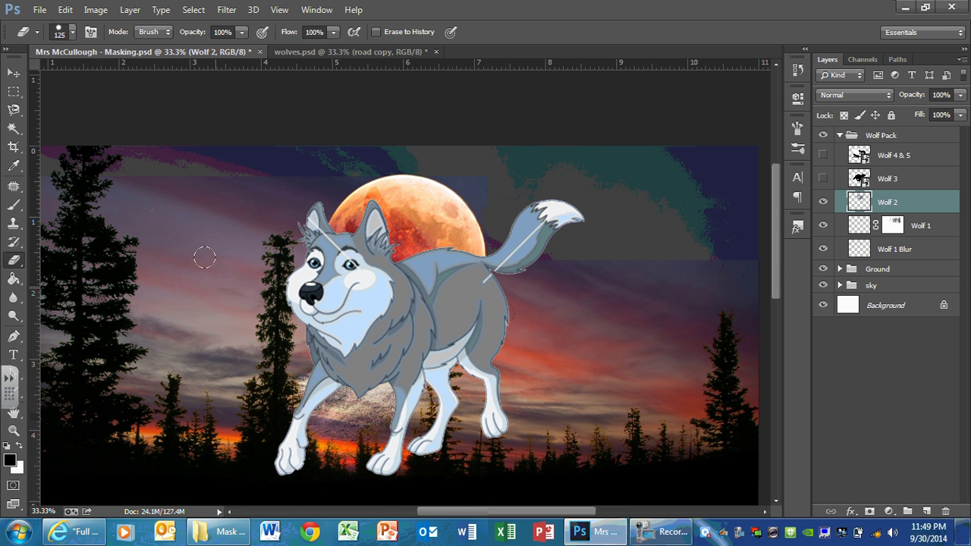
mouse_move(555, 385)
left_mouse_down()
mouse_move(535, 400)
mouse_move(547, 392)
left_mouse_up()
Load the Wolf 2 layer's outline as a selection and choose a hard round brush with 100% hardness for painting it.
left_click(857, 203, "ctrl")
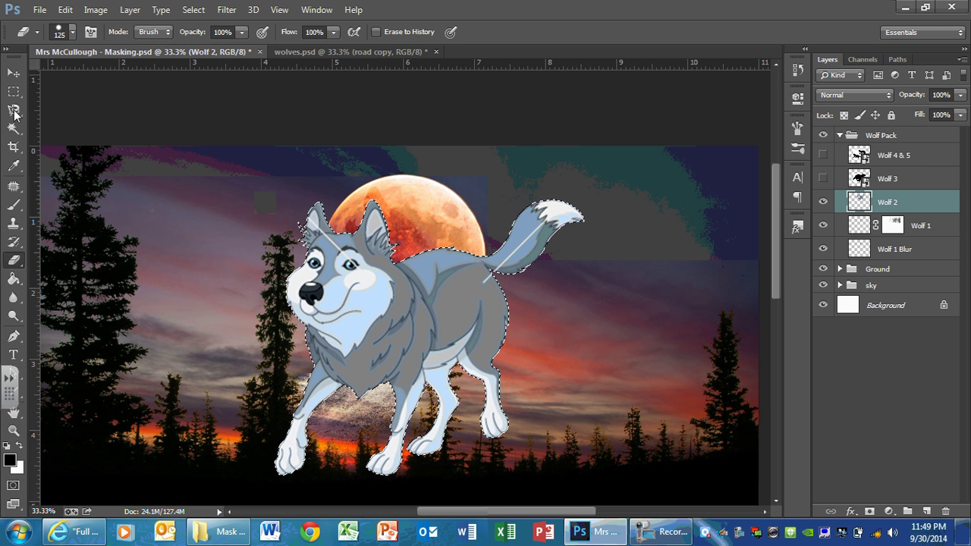
left_click(10, 207)
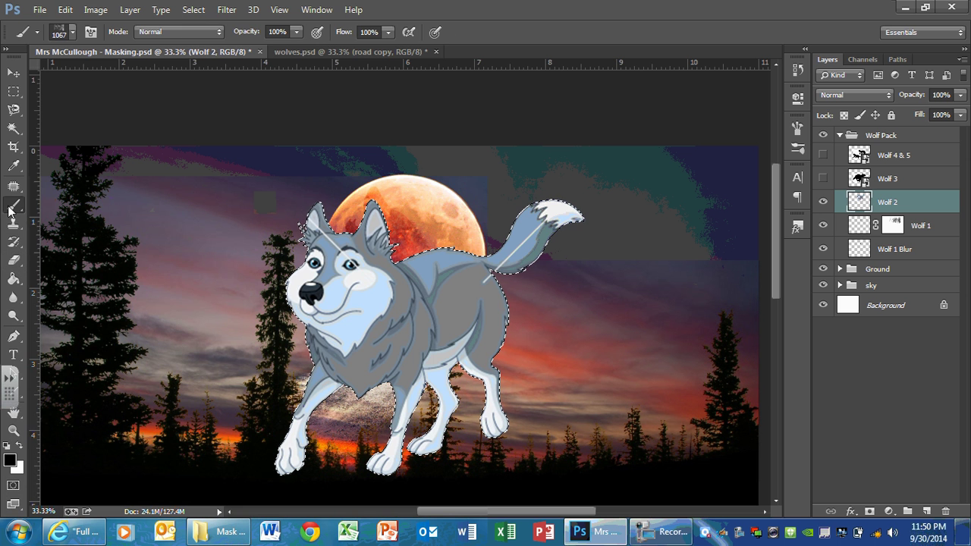
left_click(62, 32)
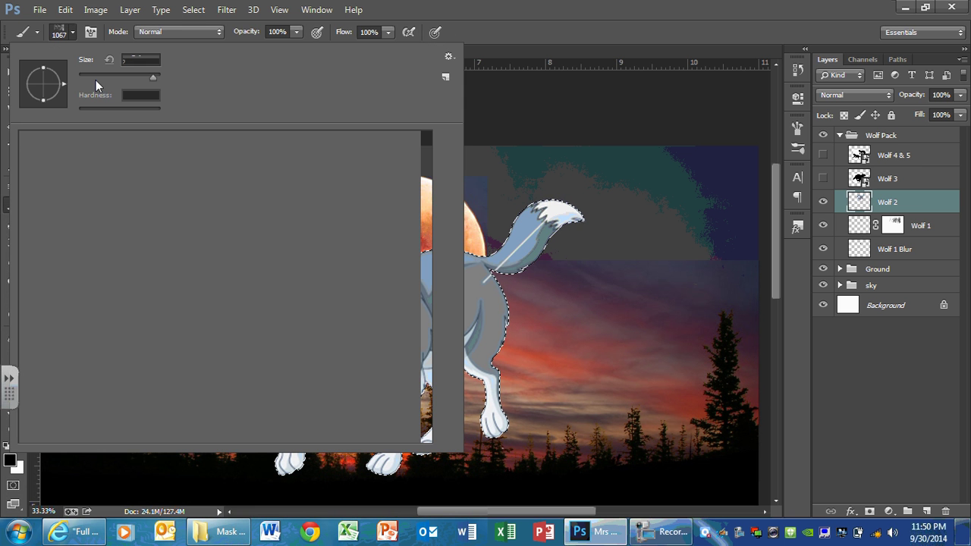
left_click_drag(425, 269, 421, 157)
left_click(87, 153)
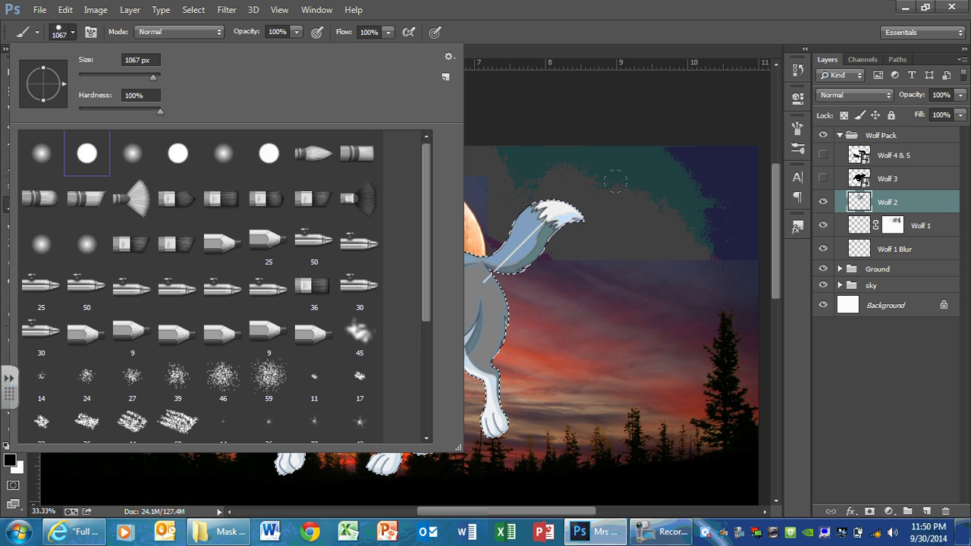
Paint the selected wolf on the Wolf 2 layer solid black and remove the selection.
left_click(480, 184)
mouse_move(480, 185)
left_mouse_down()
mouse_move(275, 76)
mouse_move(238, 272)
left_mouse_up()
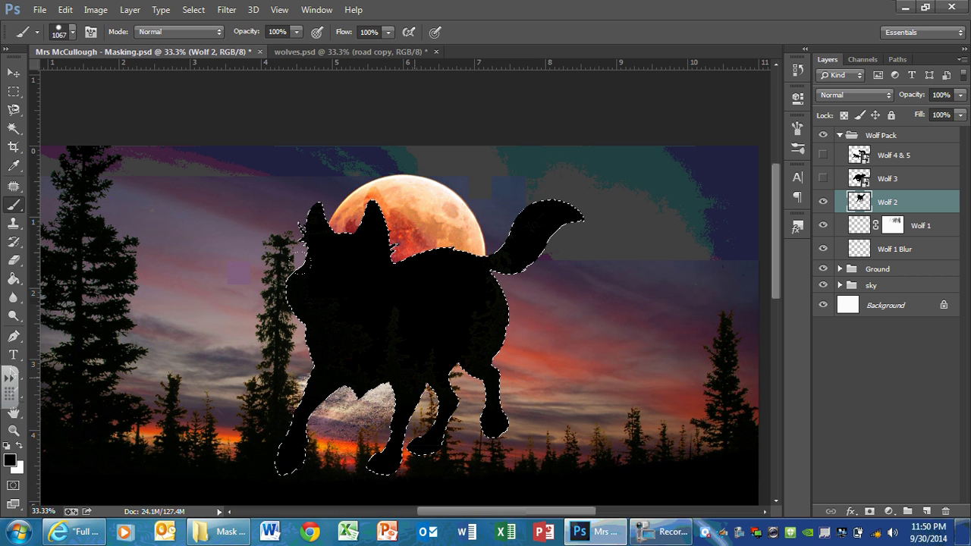
key("ctrl+d")
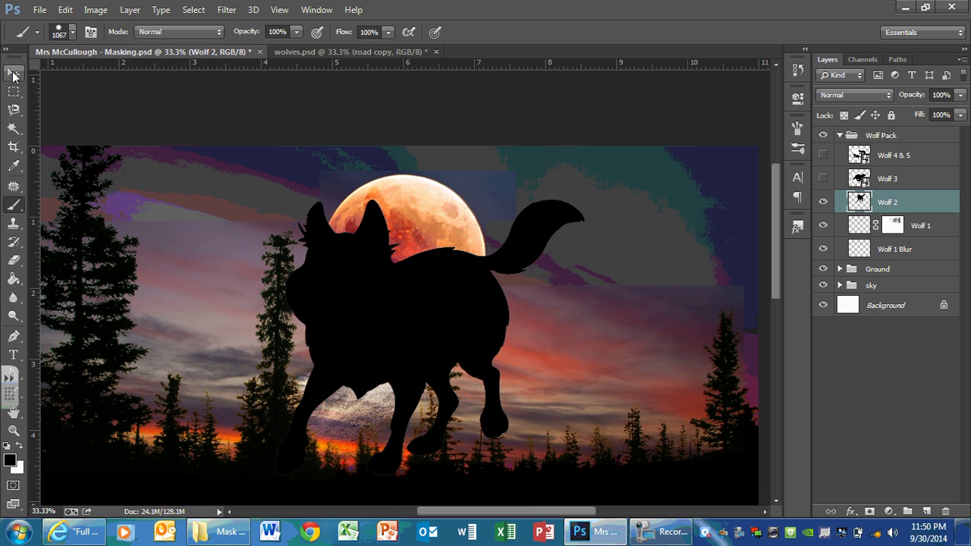
Scale the Wolf 2 silhouette down to about 25% and move it onto the road below the moon.
left_click(13, 74)
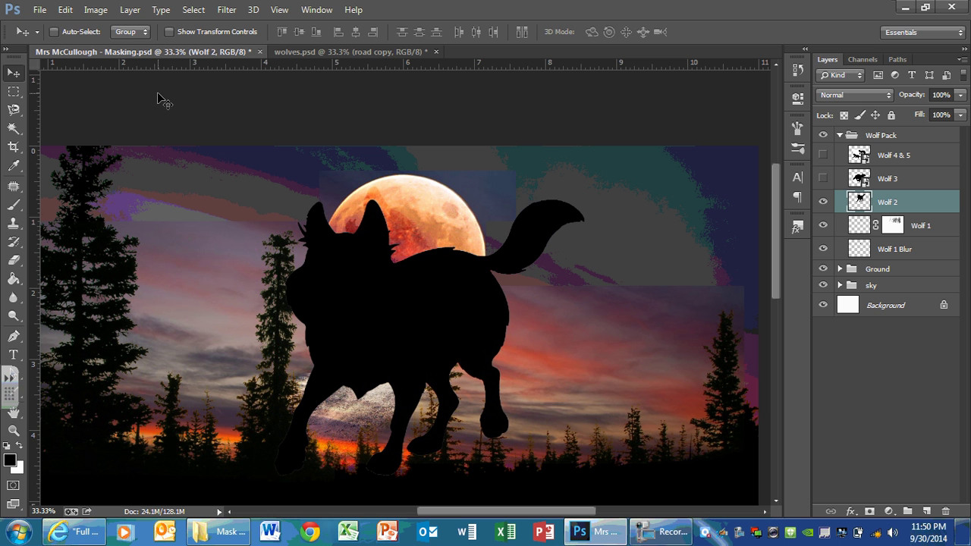
key("ctrl+t")
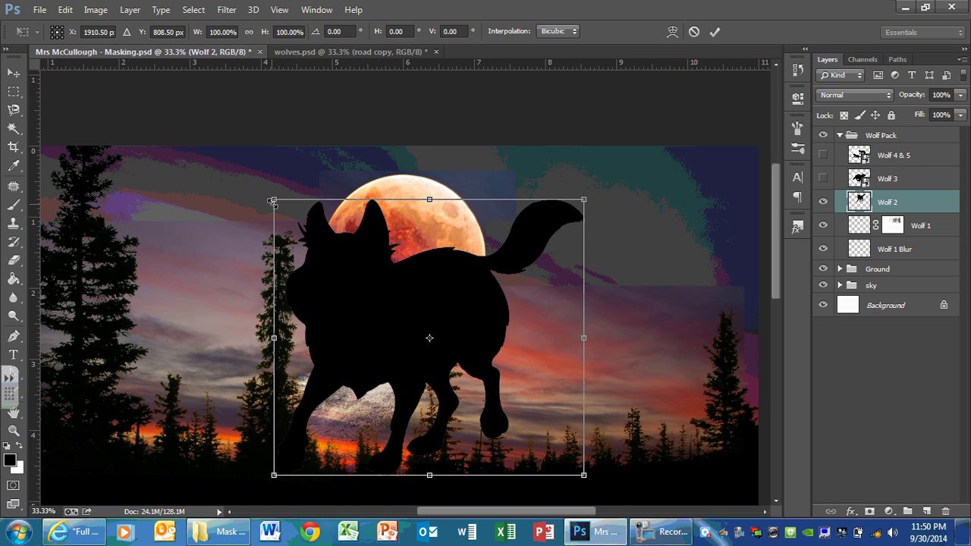
left_click_drag(272, 202, 522, 394)
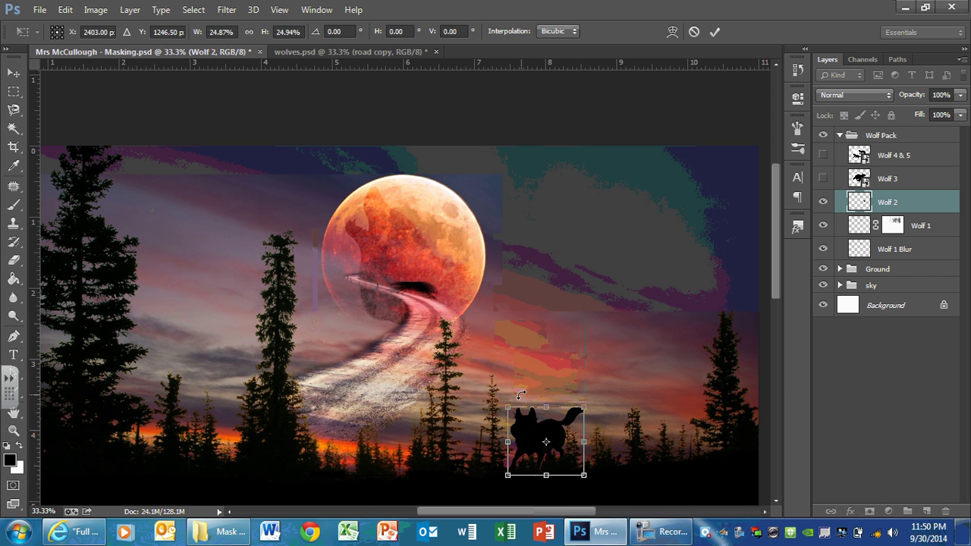
double_click(537, 436)
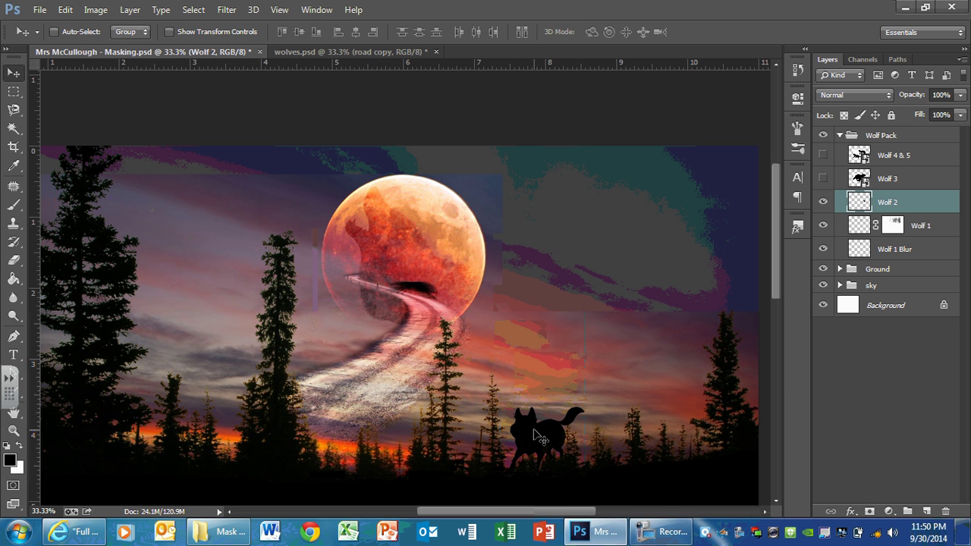
left_click_drag(535, 433, 413, 316)
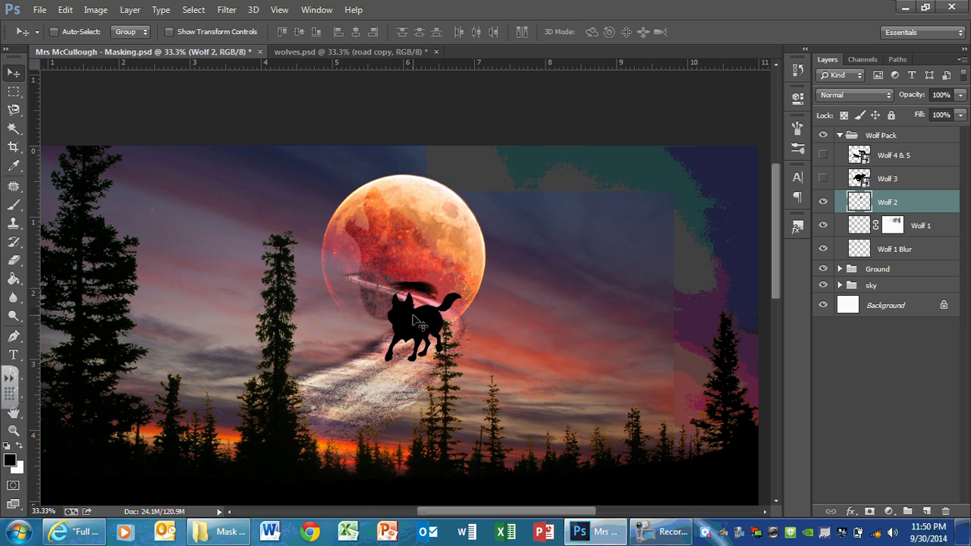
Shrink the Wolf 2 silhouette further to about 65% and reposition it on the road just below the bend.
scroll(413, 318, "up", 1)
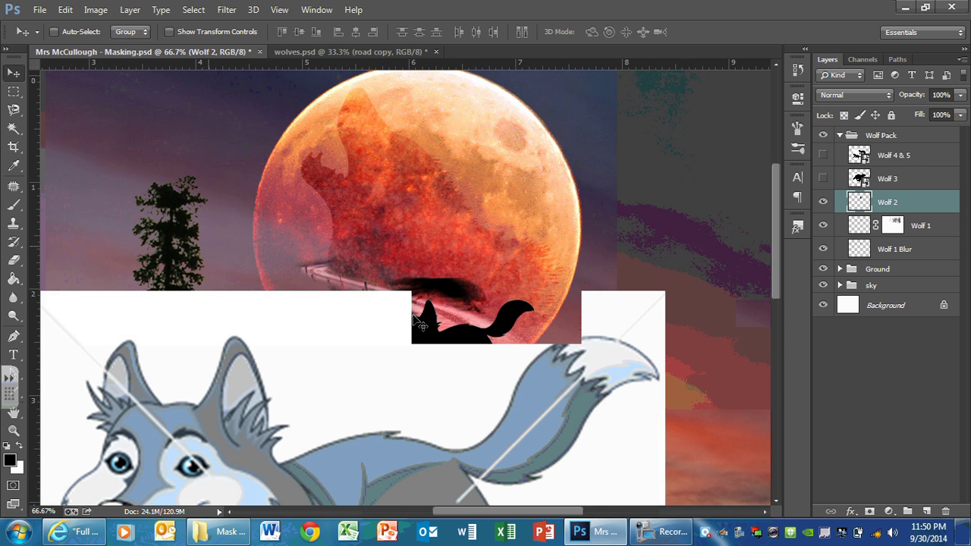
scroll(413, 319, "up", 1)
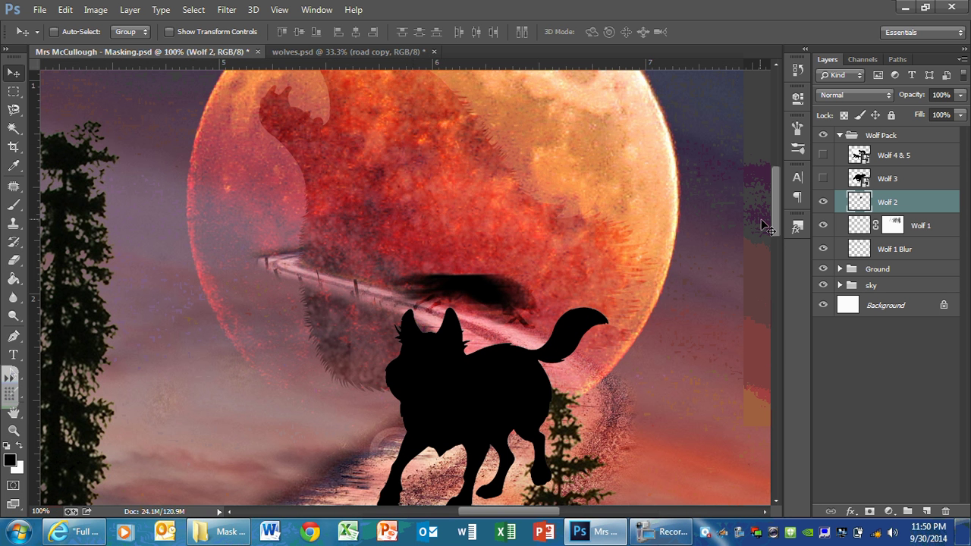
left_click_drag(775, 227, 777, 243)
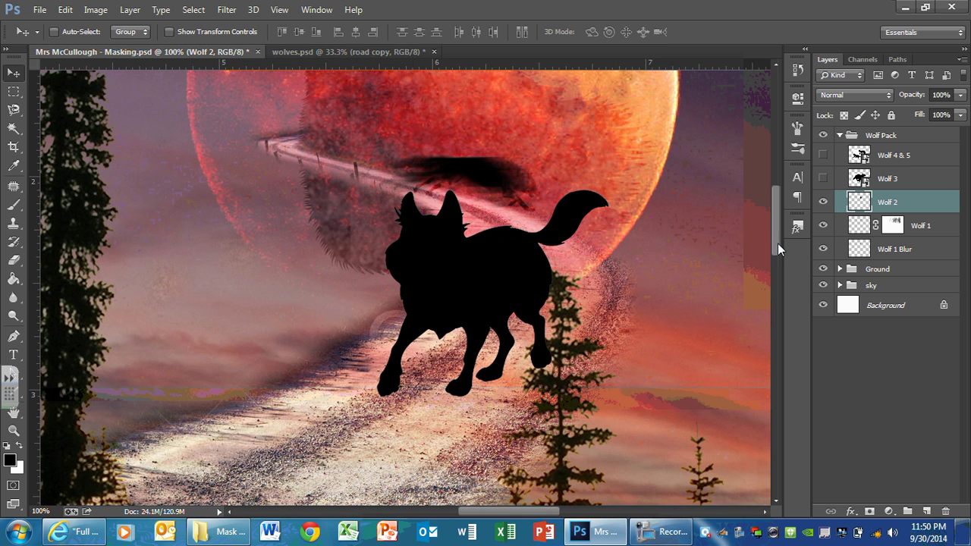
key("ctrl+t")
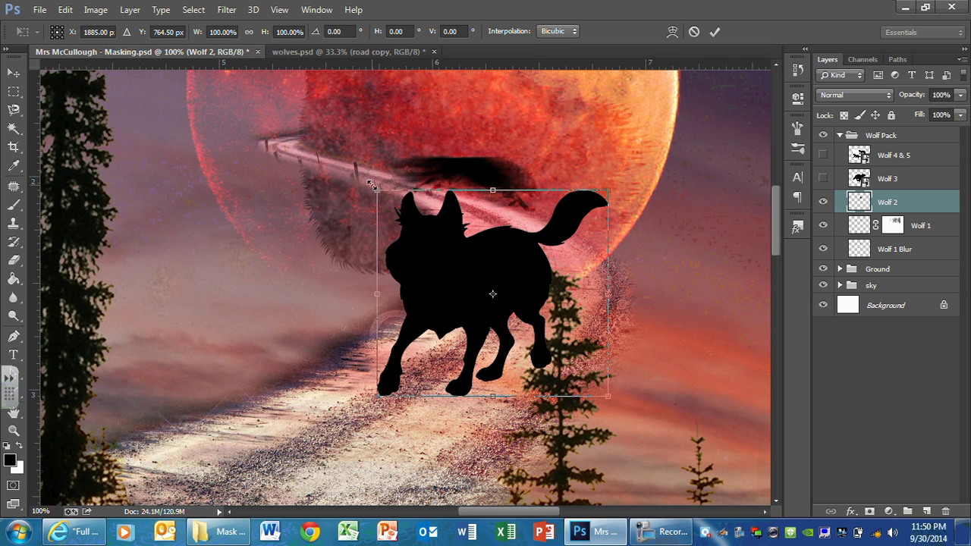
left_click_drag(371, 185, 459, 263)
left_click_drag(512, 316, 499, 270)
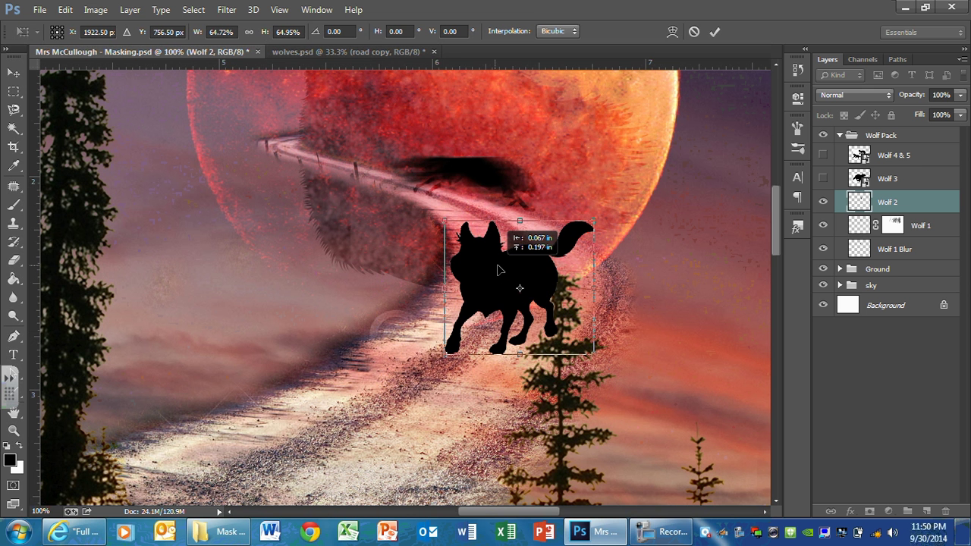
key("Right")
key("Right")
key("Right")
key("Return")
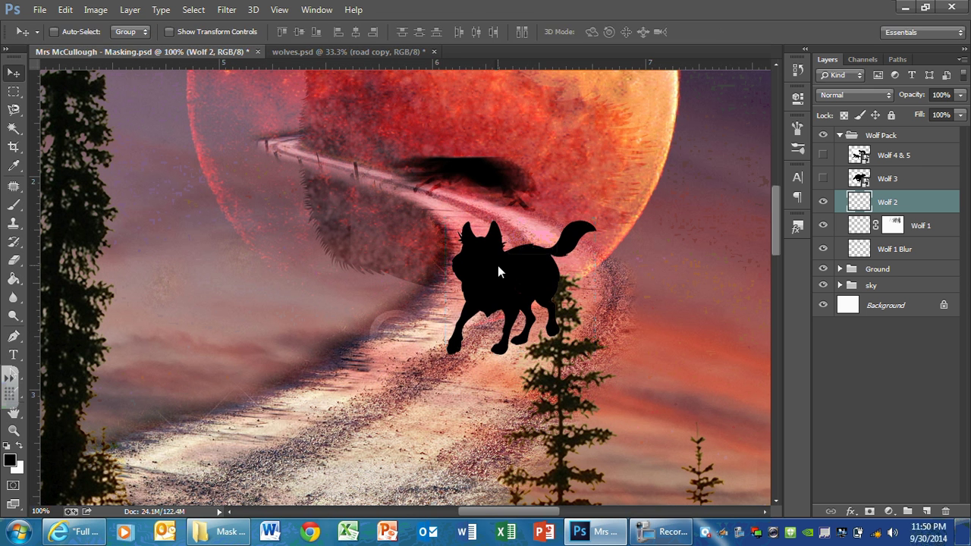
Try the Overlay blend mode on the Wolf 1 Blur layer and return it to Normal.
left_click(899, 248)
left_click(853, 96)
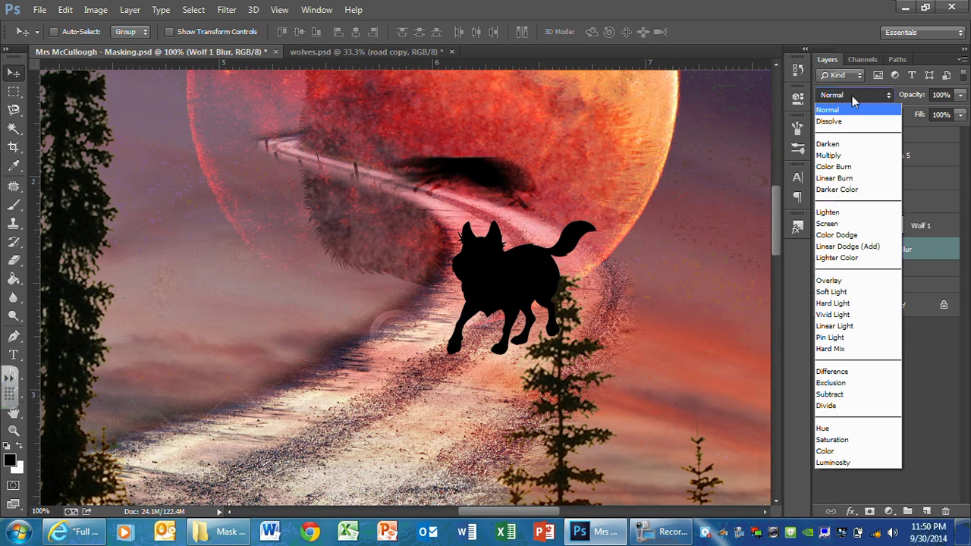
left_click(831, 280)
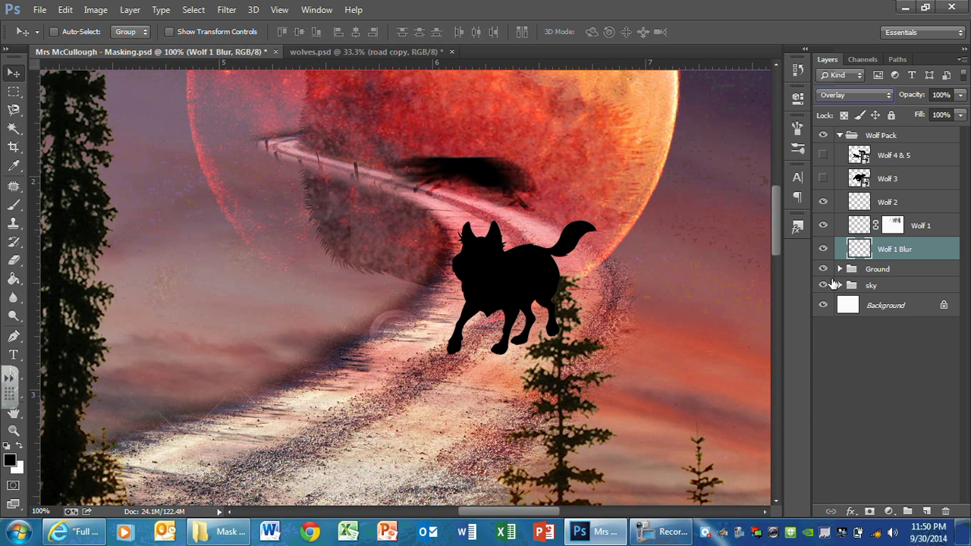
left_click(839, 96)
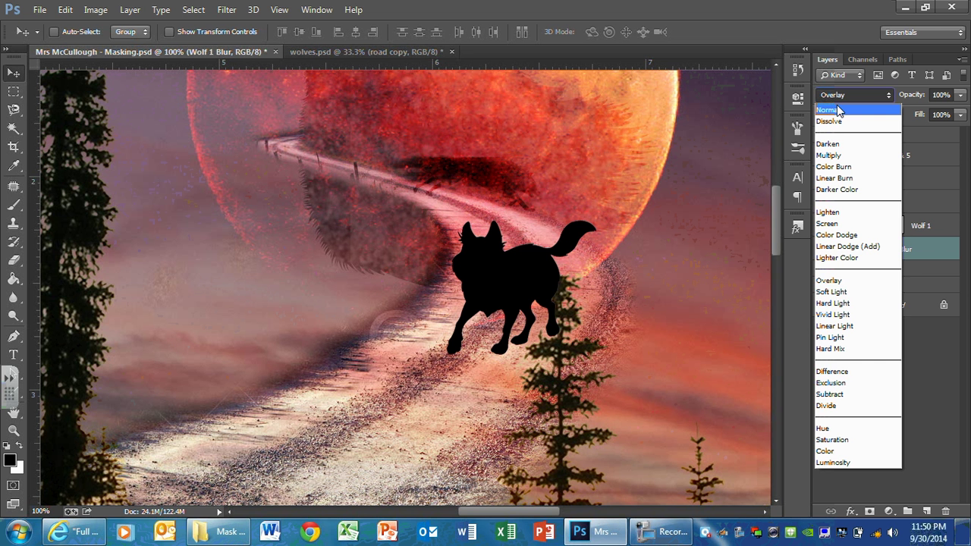
left_click(839, 111)
Lower the opacity of the Wolf 1 Blur layer to 68%.
left_click(958, 96)
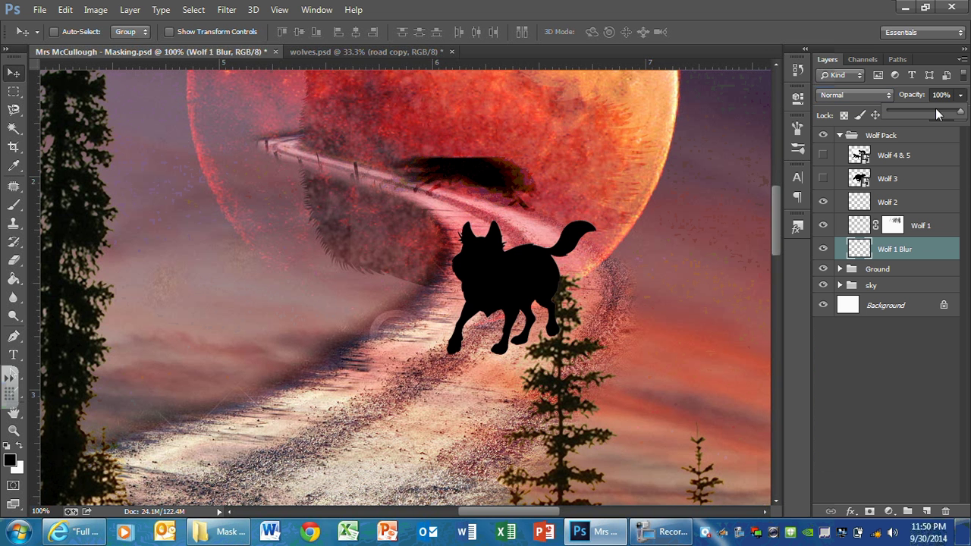
left_click_drag(935, 110, 928, 112)
left_click_drag(929, 114, 938, 114)
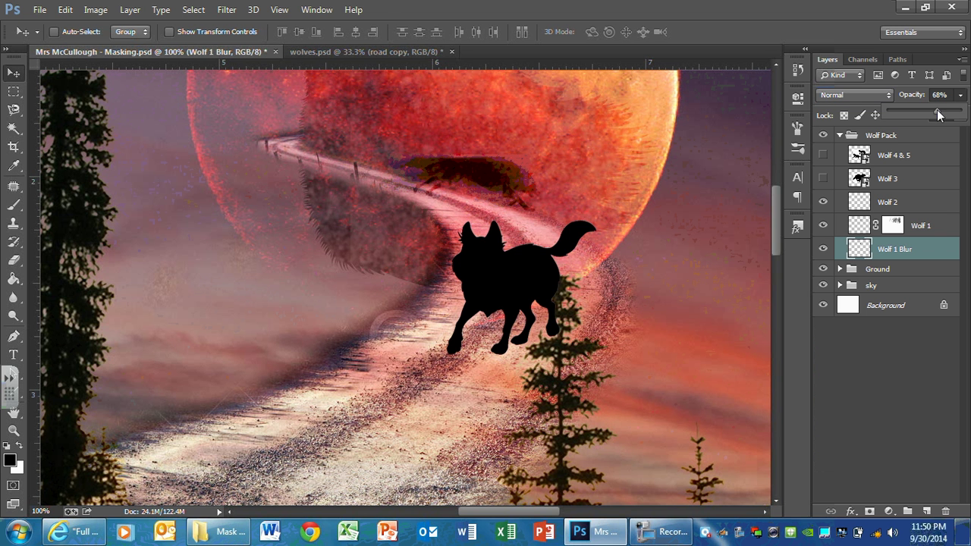
left_click(898, 211)
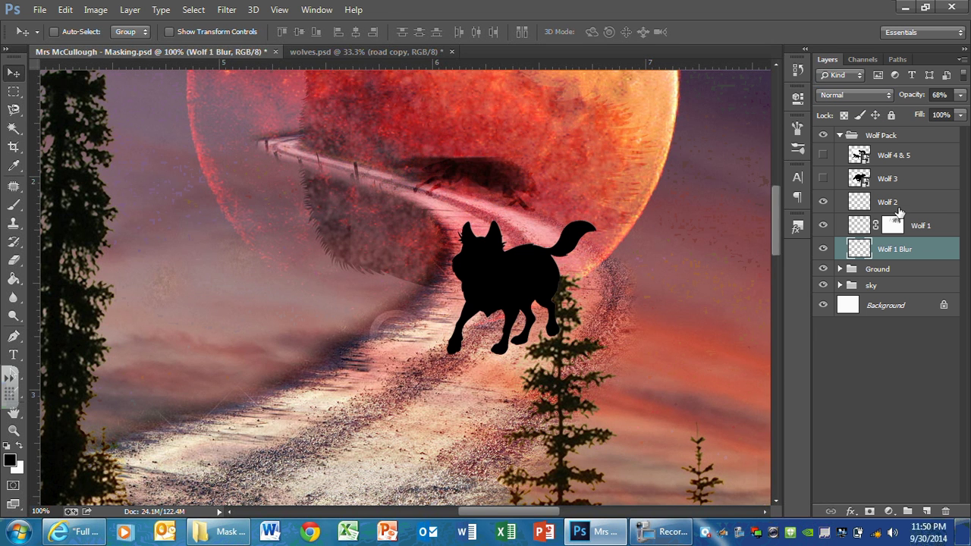
Duplicate the Wolf 2 layer as "Wolf 2 Blur" and place the copy directly beneath Wolf 2.
left_click(899, 205)
right_click(899, 211)
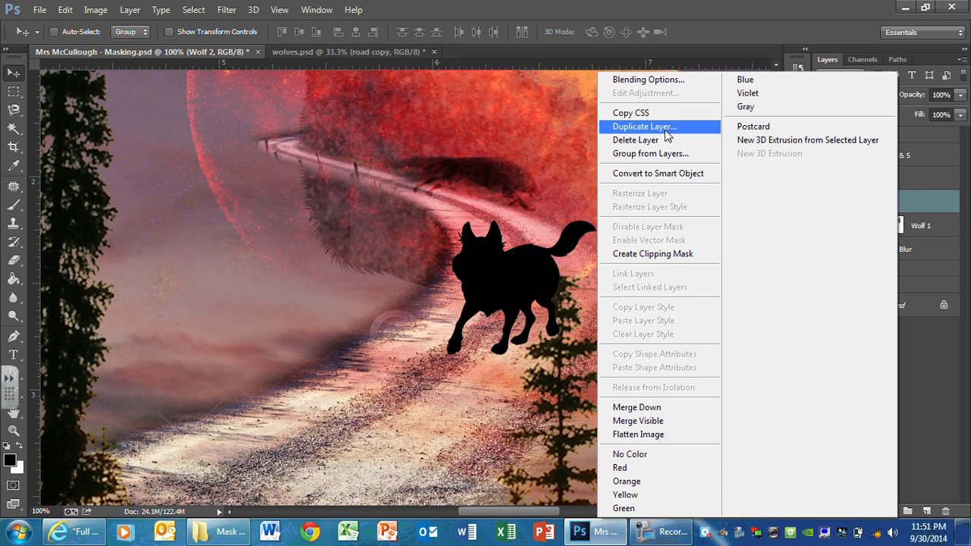
left_click(646, 127)
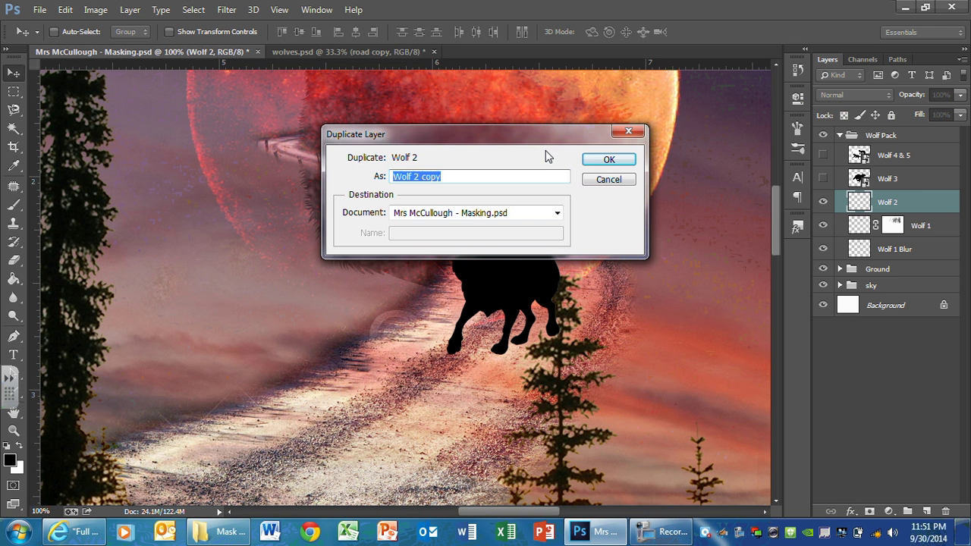
key("End")
key("BackSpace")
key("BackSpace")
key("BackSpace")
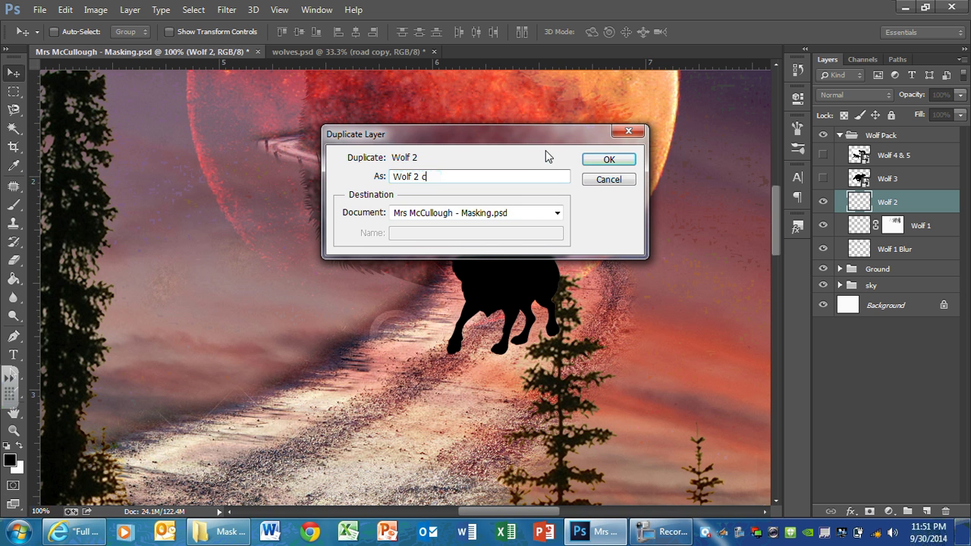
key("BackSpace")
type("Blur")
key("Return")
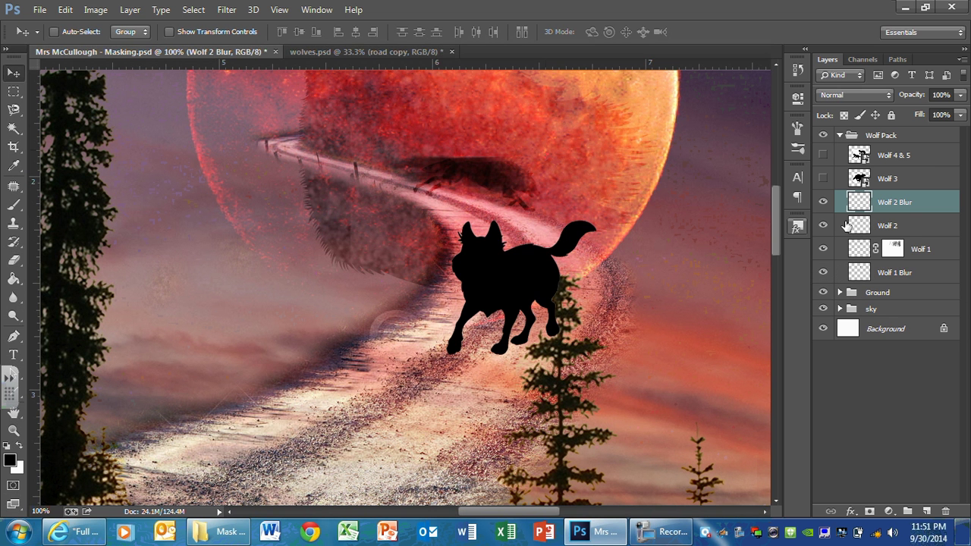
left_click_drag(904, 213, 914, 231)
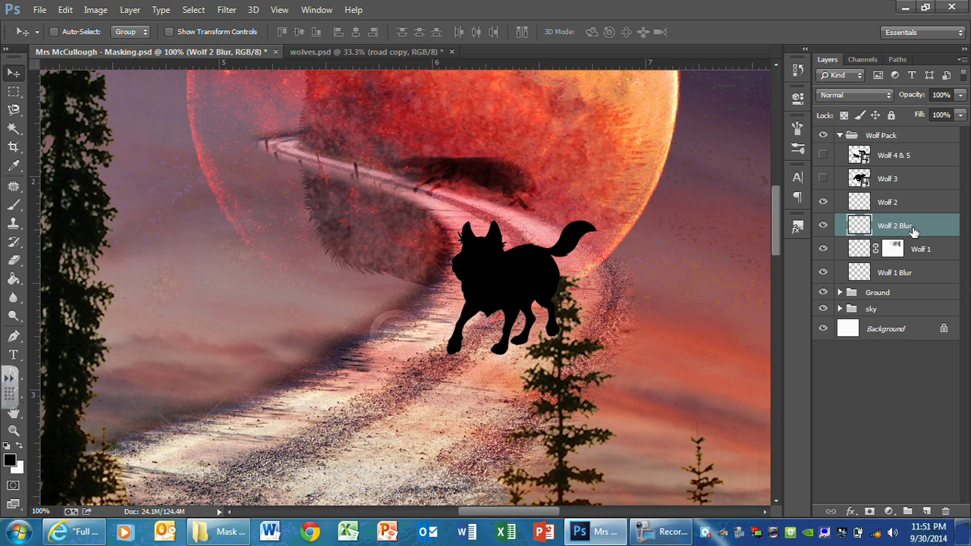
Apply Motion Blur to the Wolf 2 Blur layer with angle 0° and distance 50 pixels, and offset it slightly above and behind the wolf.
left_click(225, 9)
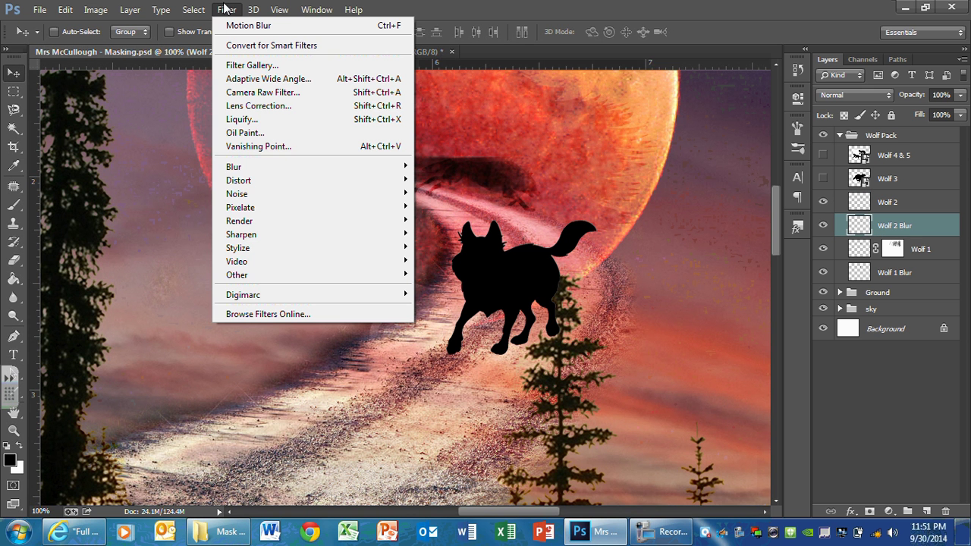
mouse_move(240, 169)
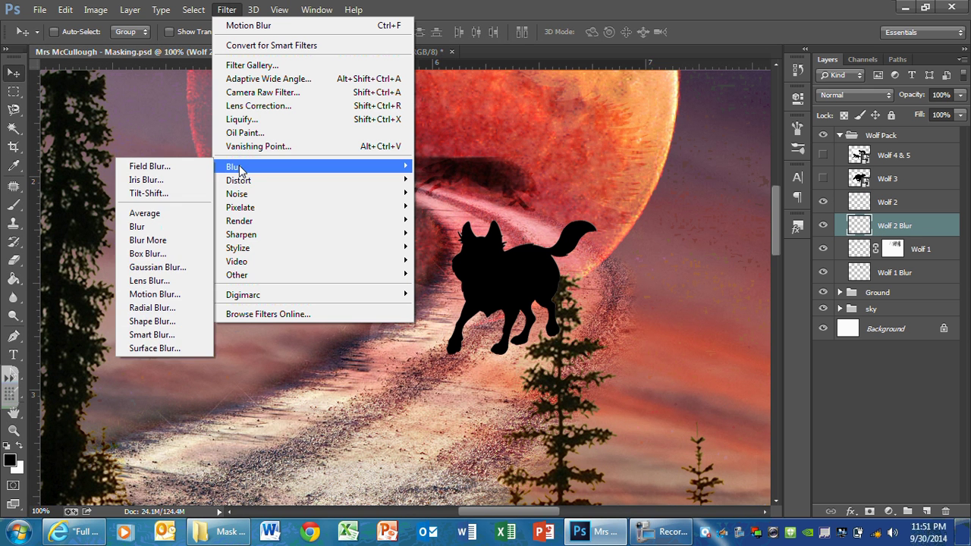
left_click(149, 294)
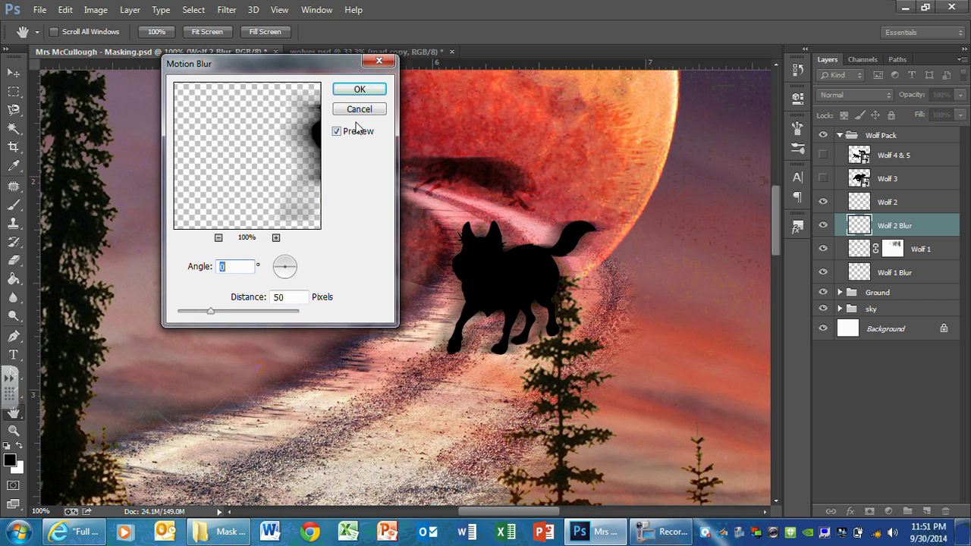
left_click(227, 310)
left_click_drag(227, 310, 220, 310)
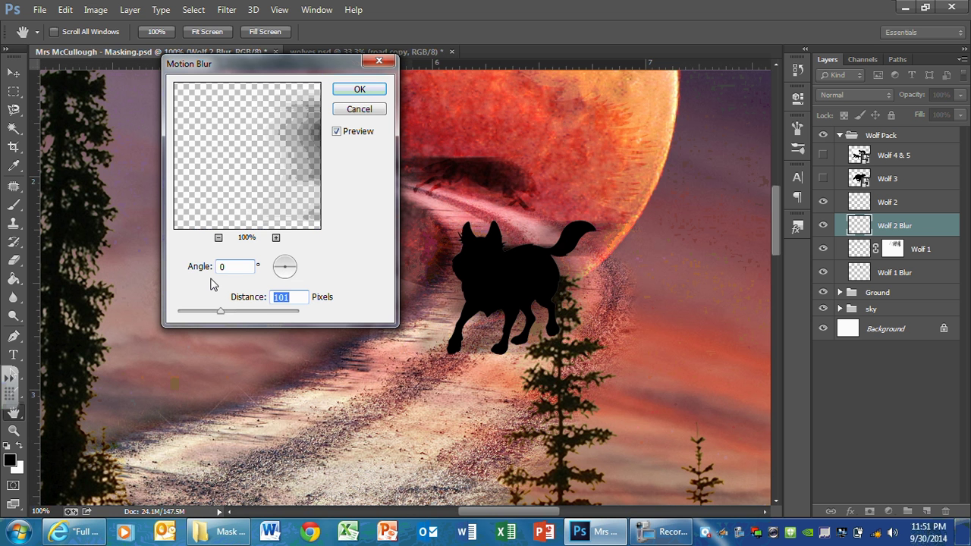
type("50")
key("Return")
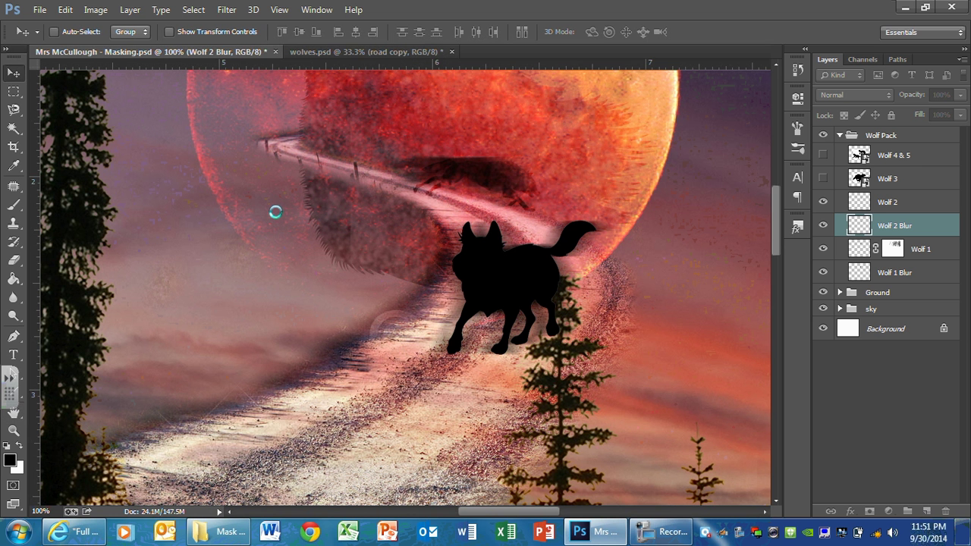
left_click_drag(513, 289, 510, 285)
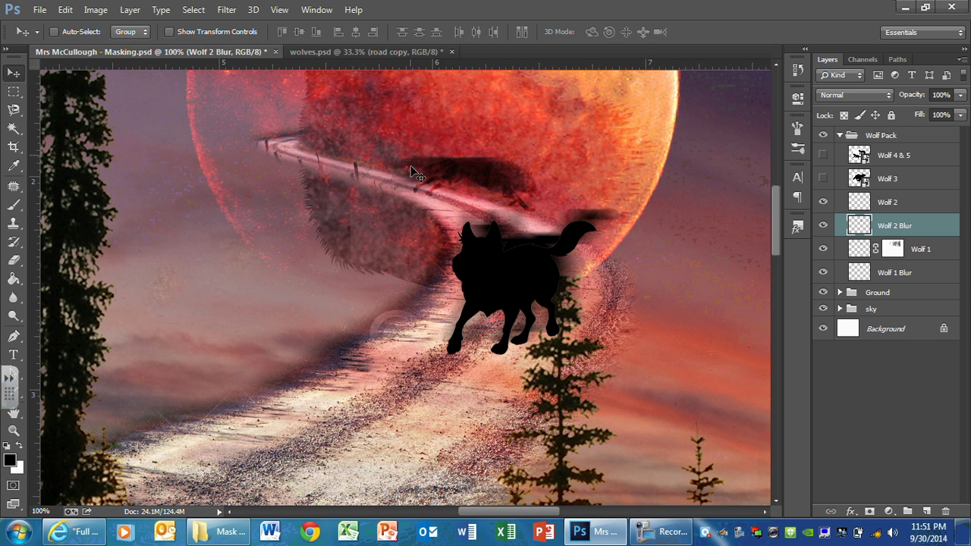
Compare the Wolf 2 layer shown and hidden, and set its blend mode to Overlay.
left_click(891, 208)
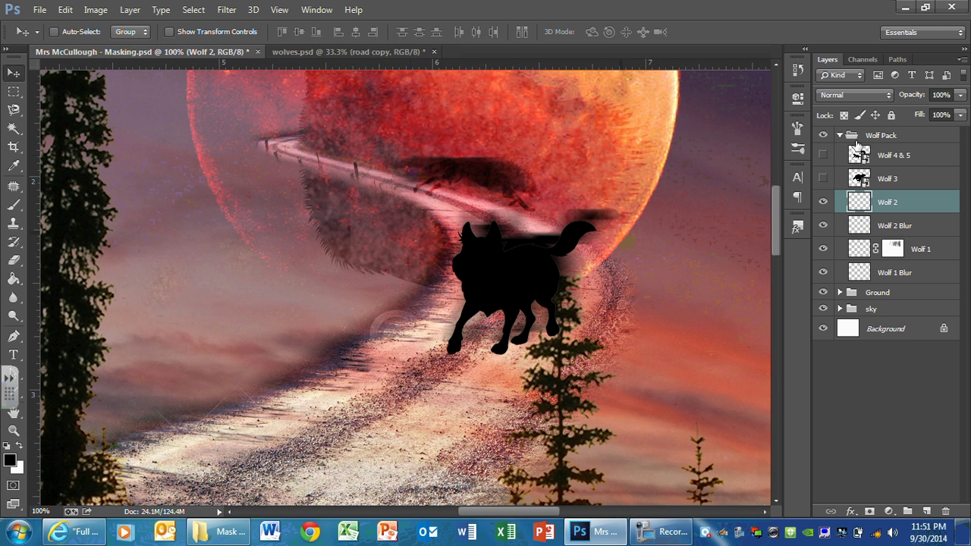
left_click(822, 202)
left_click(823, 203)
left_click(822, 202)
left_click(822, 202)
left_click(842, 94)
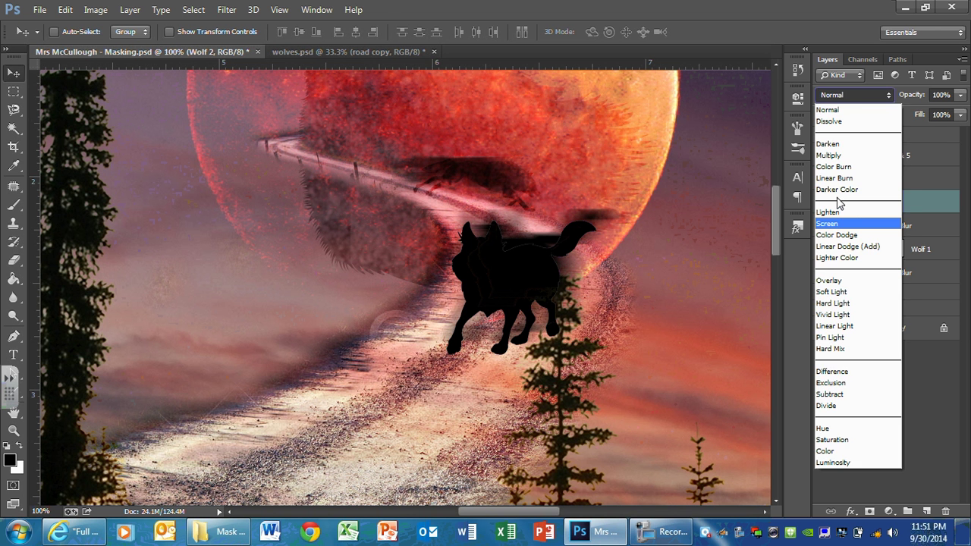
left_click(840, 281)
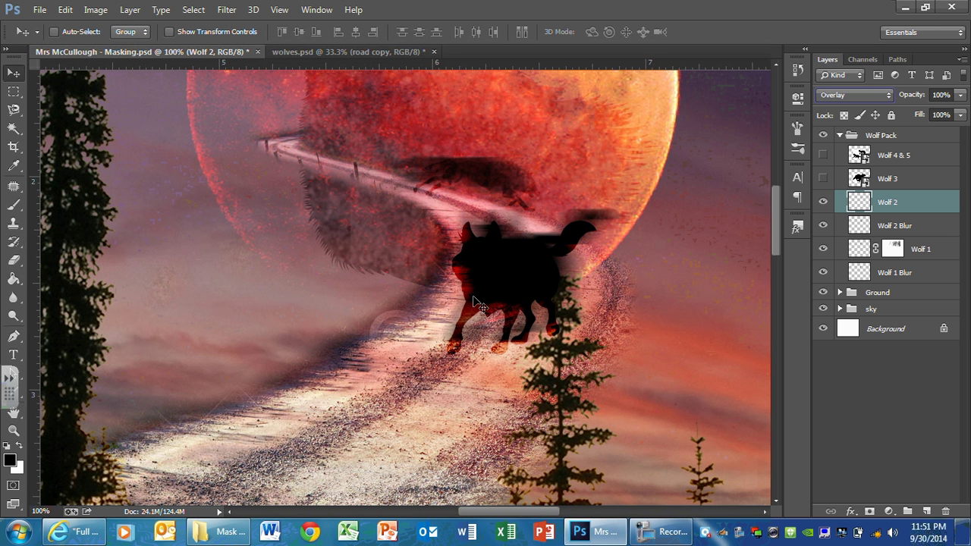
left_click(824, 203)
Lower the opacity of the Wolf 2 Blur layer to 79%.
left_click(896, 225)
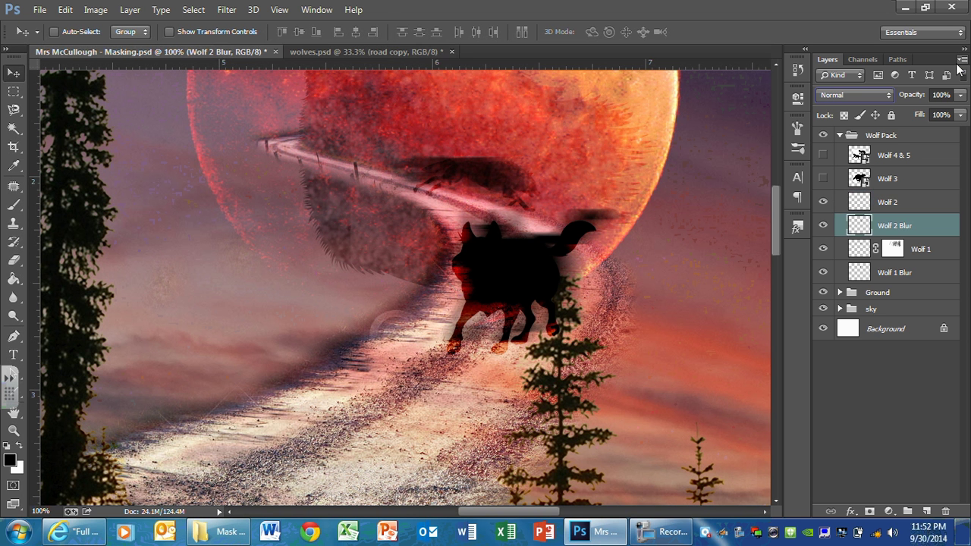
left_click(961, 95)
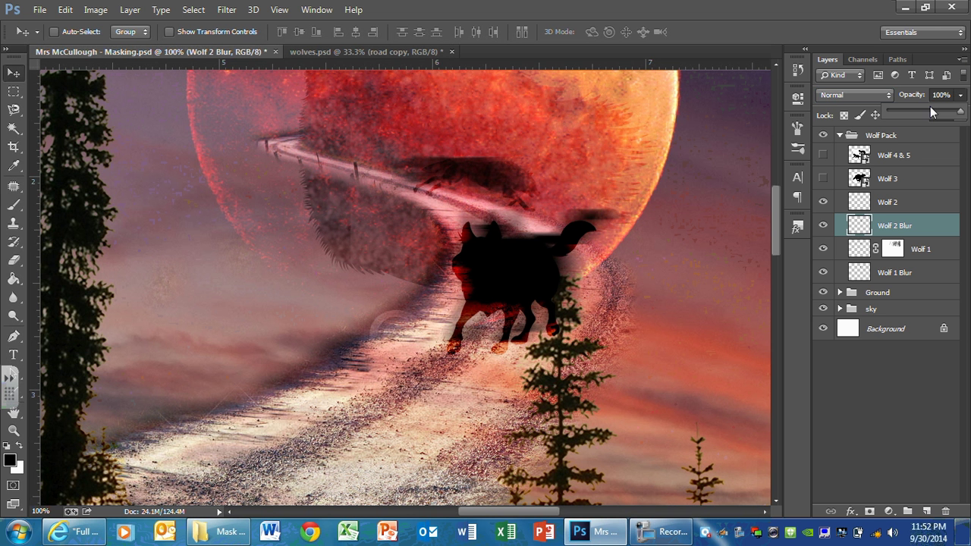
left_click_drag(932, 111, 945, 112)
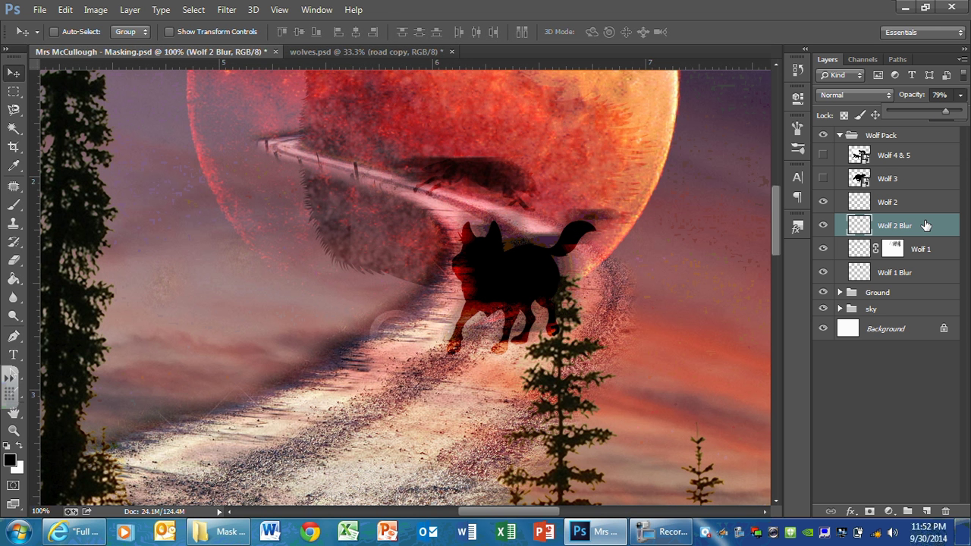
Add a layer mask to Wolf 2, texture it in black with the 1600 px grunge brush, and compare the wolves shown and hidden.
left_click(888, 208)
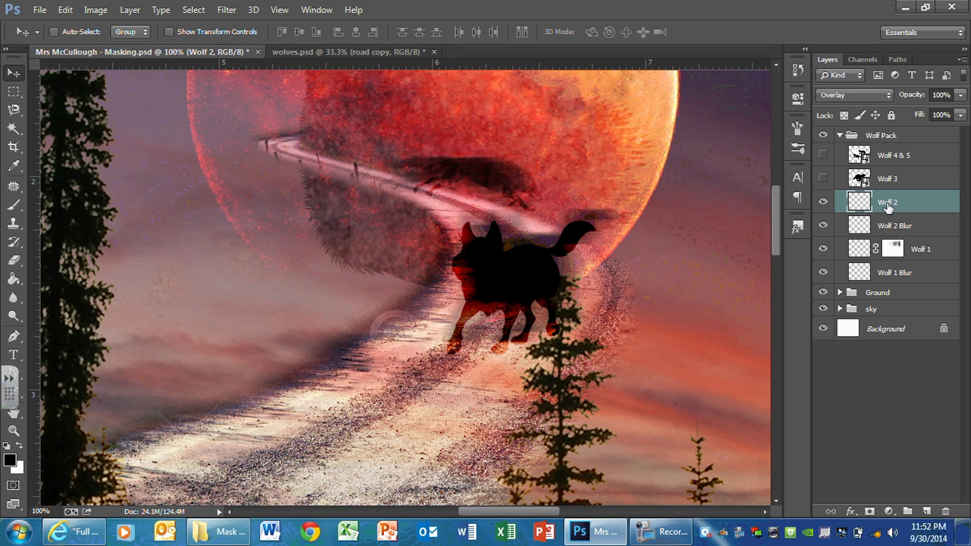
left_click(869, 512)
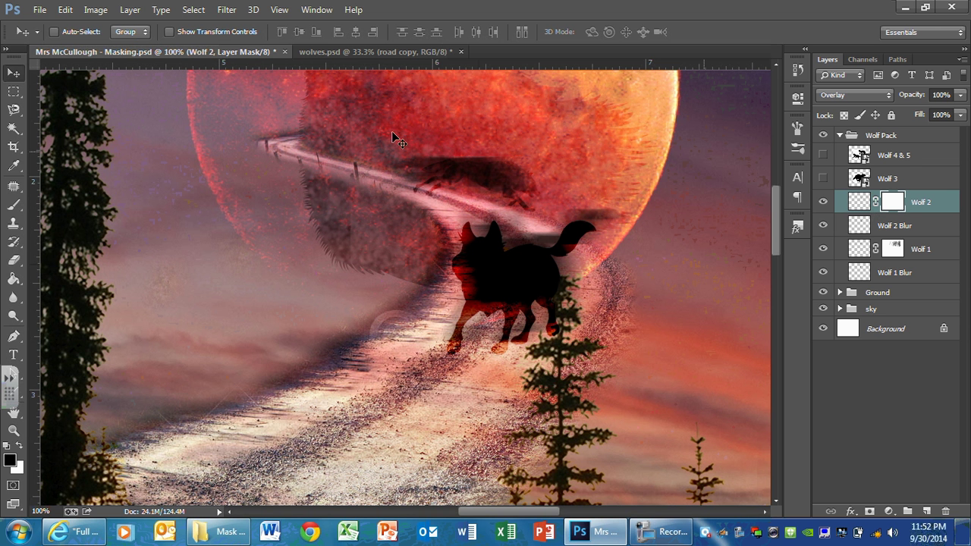
key("b")
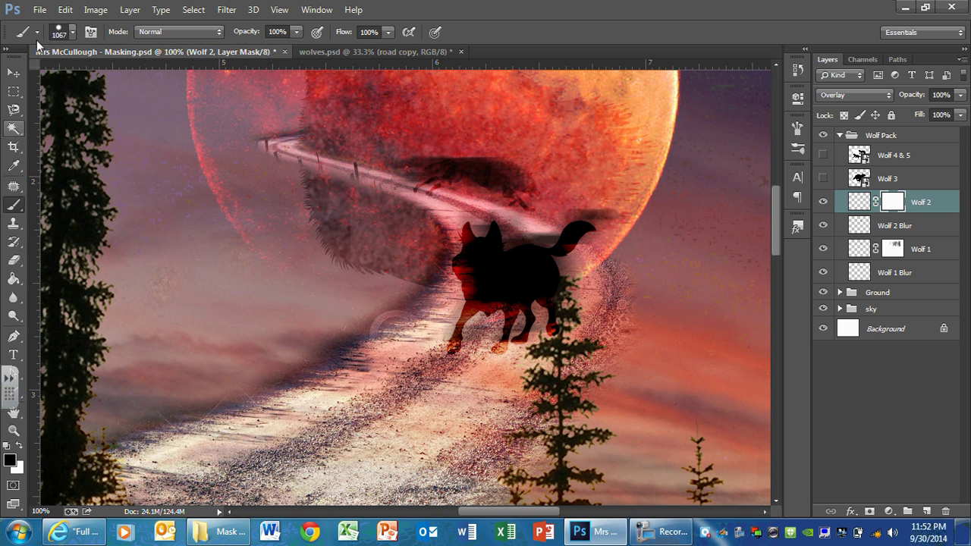
left_click(67, 34)
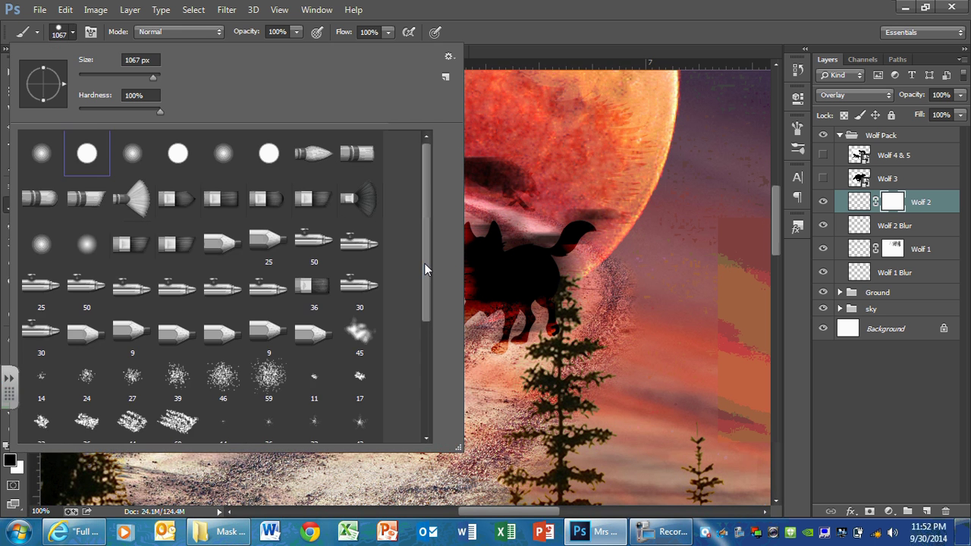
left_click_drag(424, 263, 422, 403)
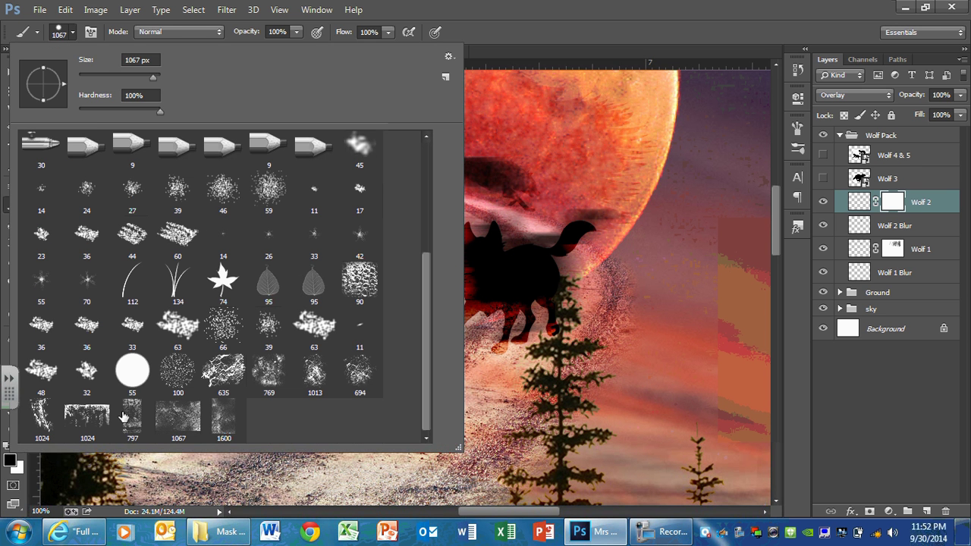
left_click(224, 417)
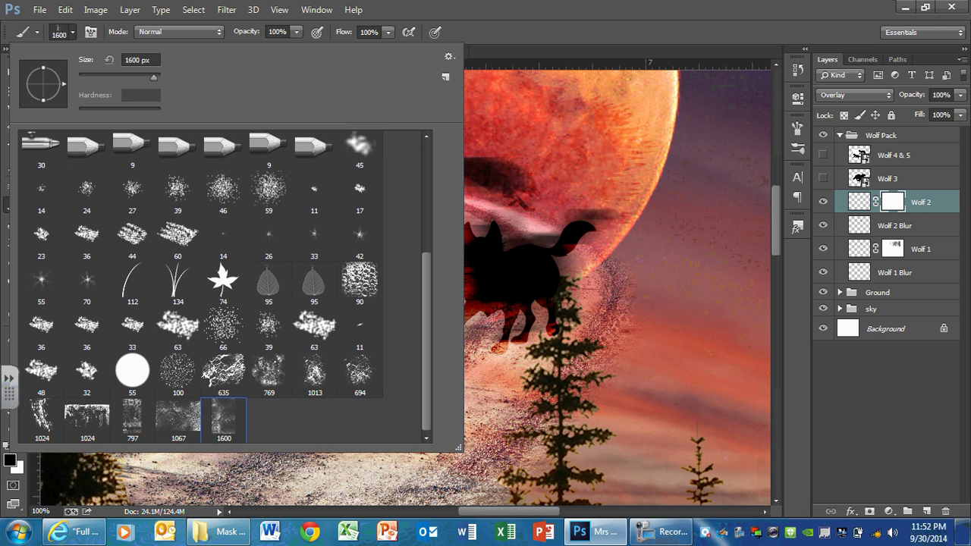
key("Return")
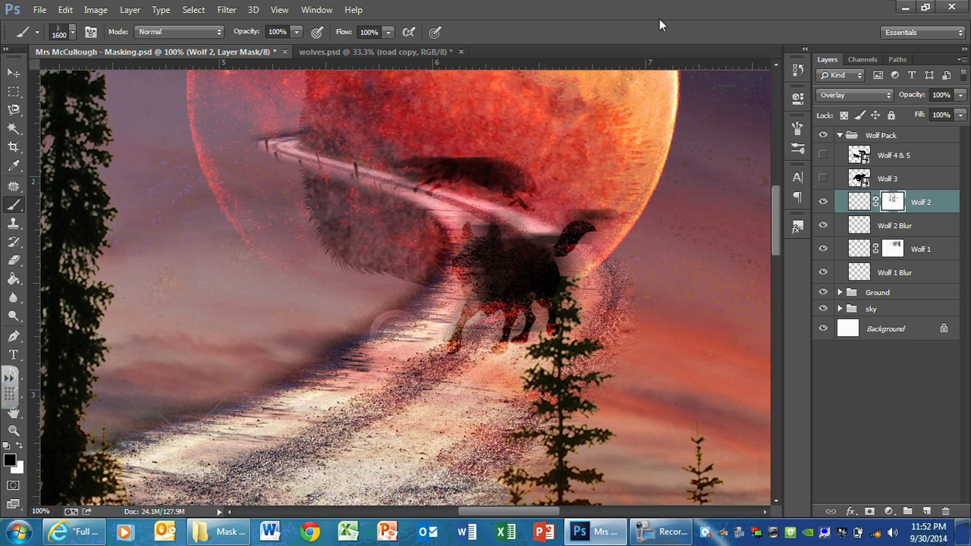
left_click(12, 73)
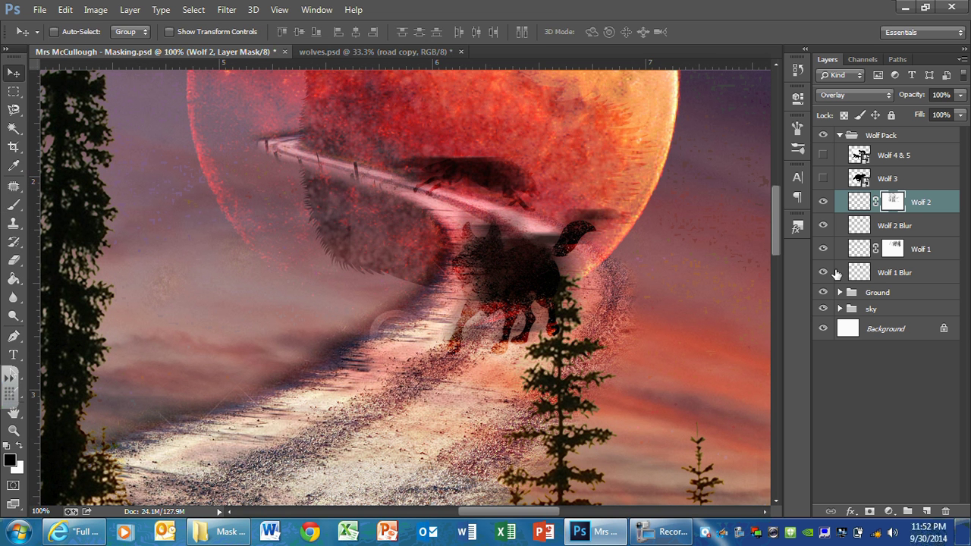
left_click(823, 251)
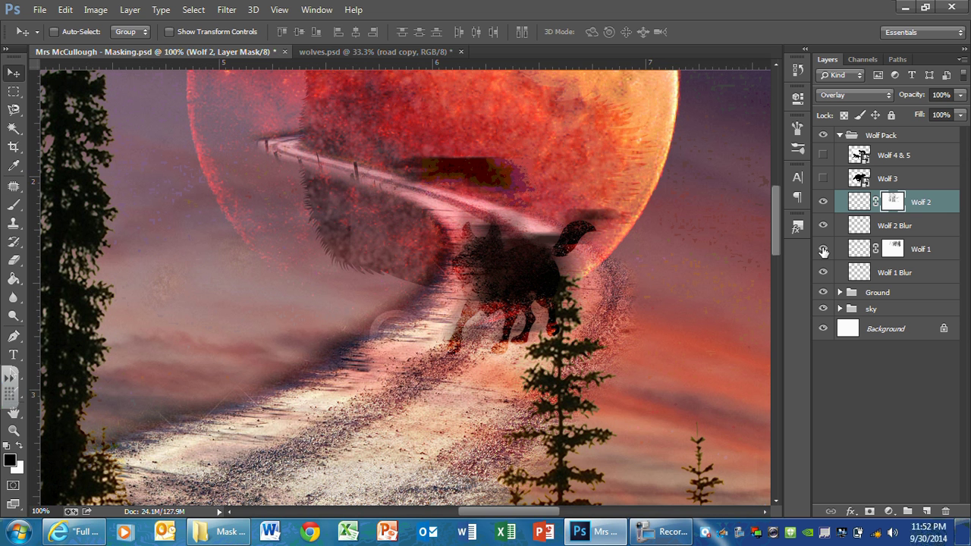
left_click(823, 251)
left_click(823, 202)
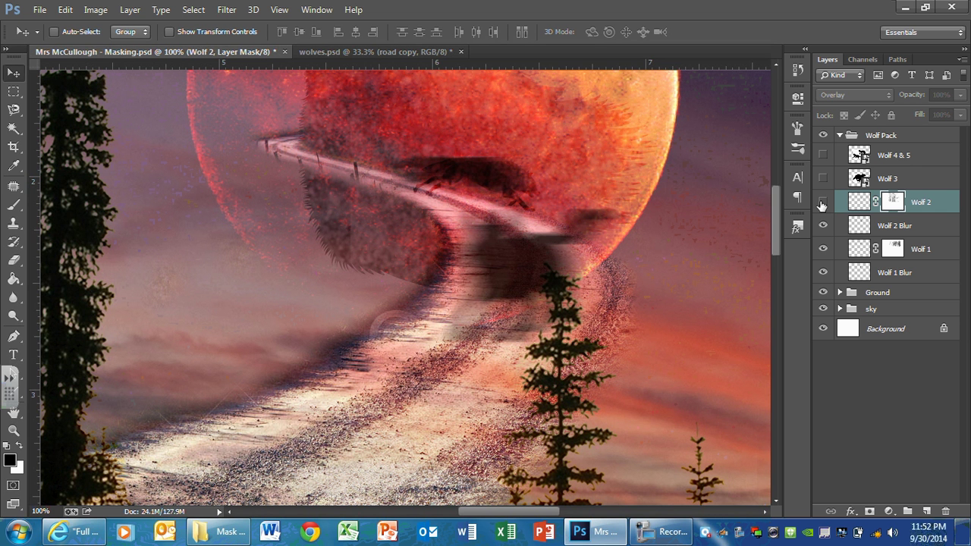
left_click(823, 202)
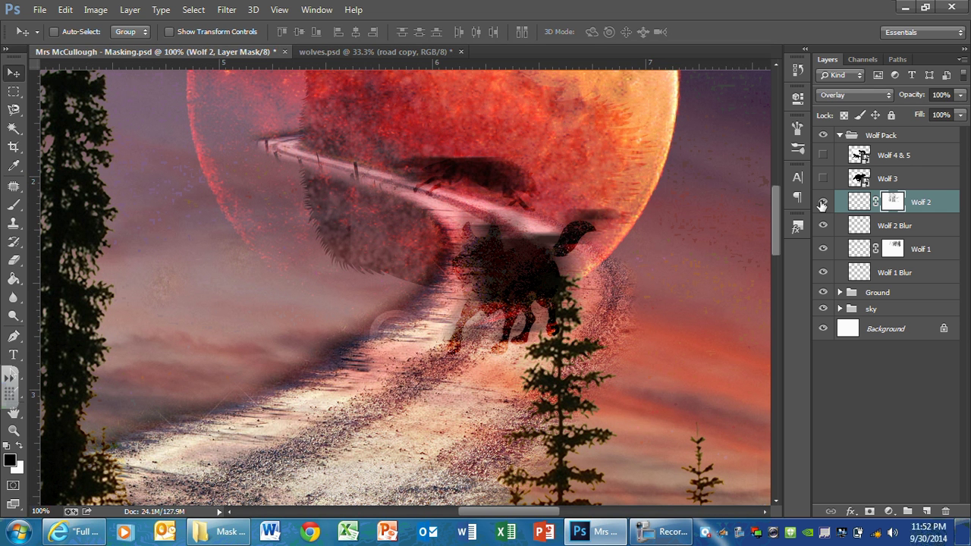
Show the Wolf 3 layer, scale it proportionally to about 38%, and place it over the road below Wolf 2.
left_click(881, 178)
left_click(824, 178)
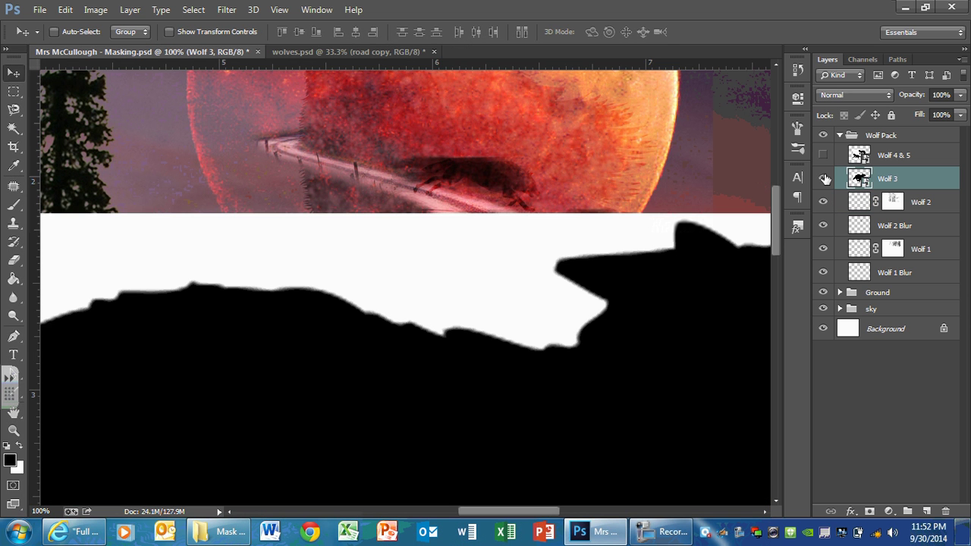
key("ctrl+minus")
key("ctrl+minus")
key("ctrl+minus")
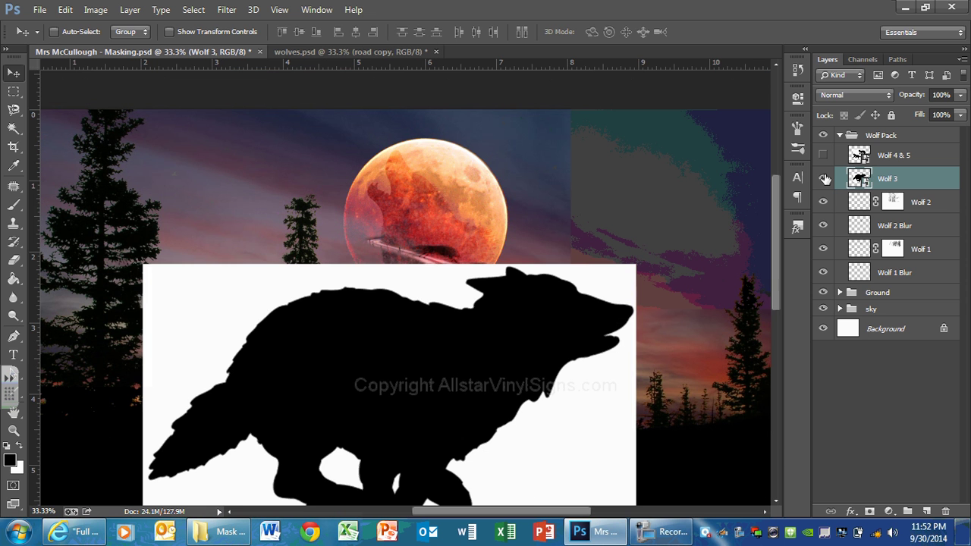
key("ctrl+t")
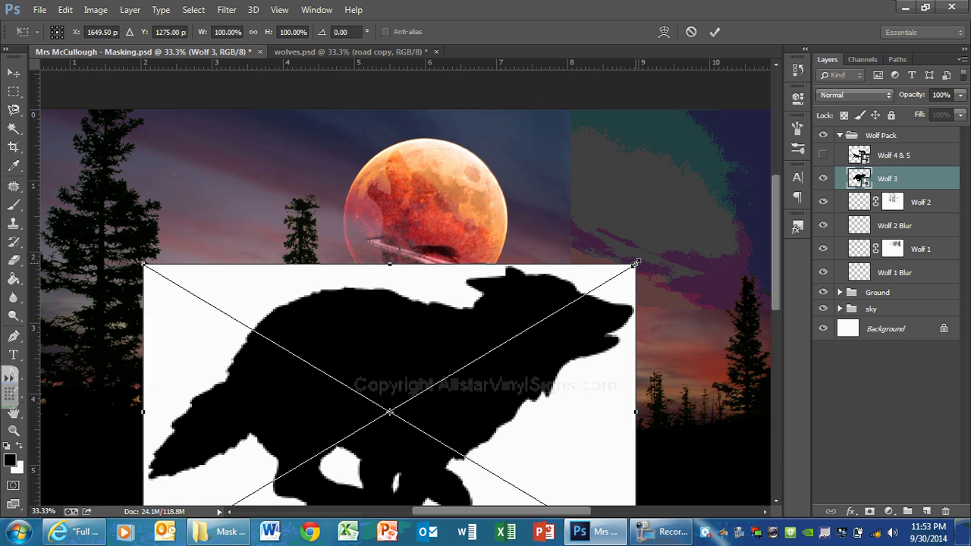
left_click_drag(635, 263, 302, 403)
key("Return")
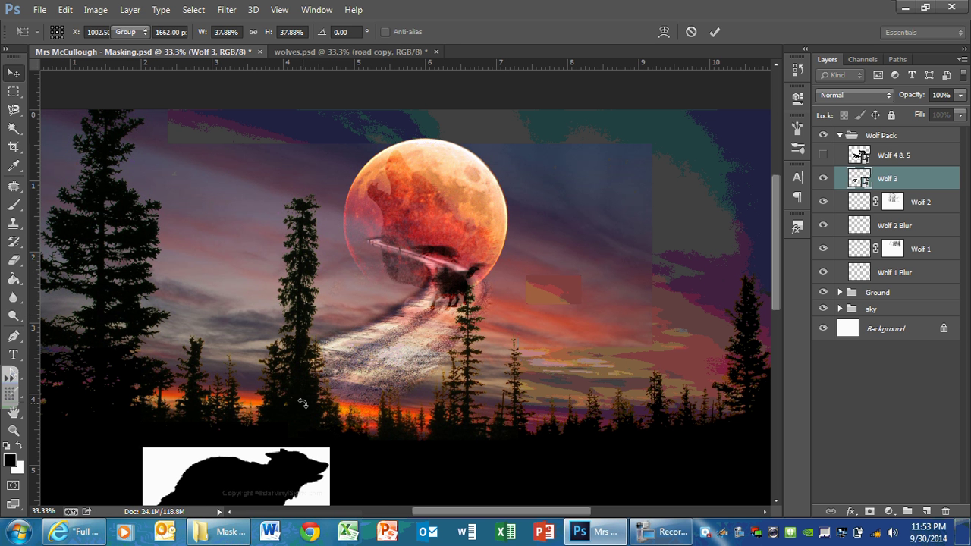
left_click_drag(297, 478, 455, 307)
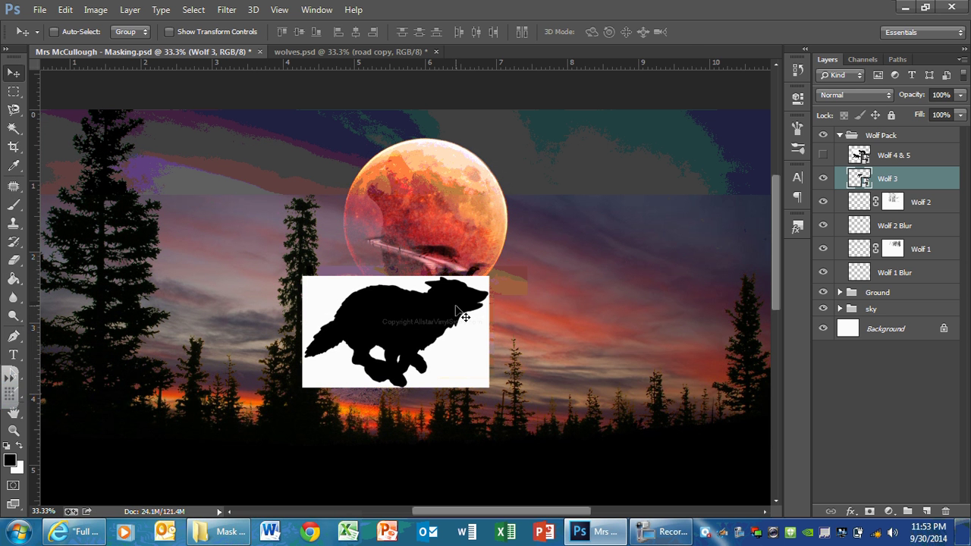
Try scaling the Wolf 3 layer down non-proportionally, and undo that transformation.
key("ctrl+t")
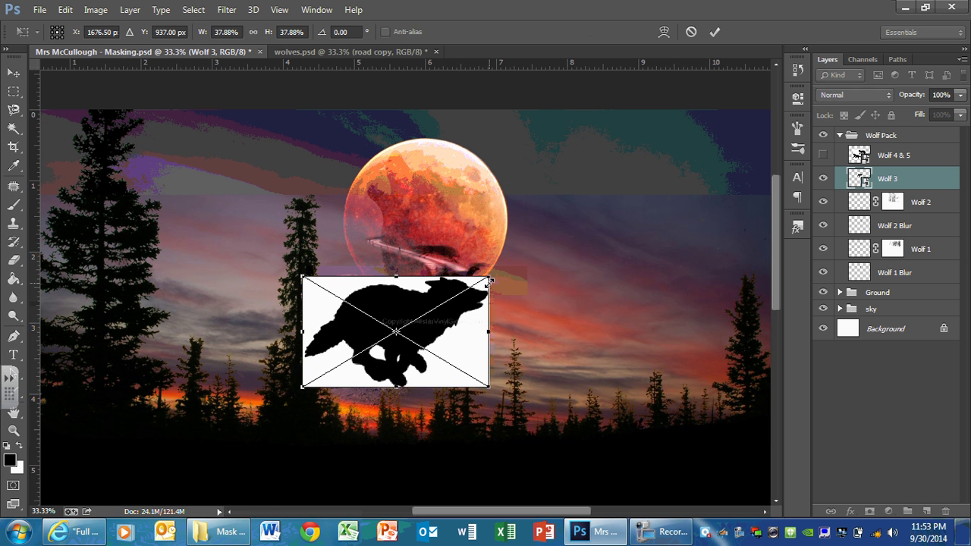
left_click_drag(488, 277, 429, 338)
key("Return")
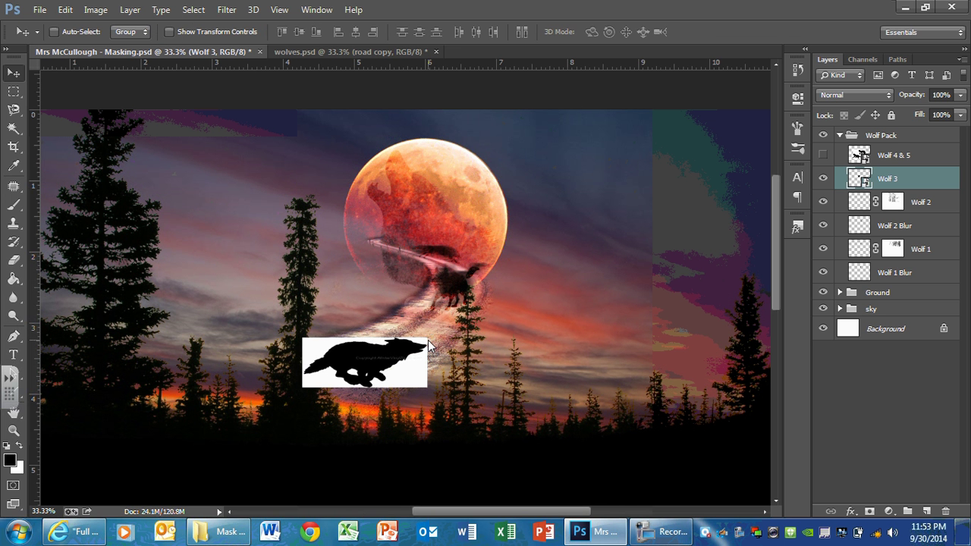
key("ctrl+z")
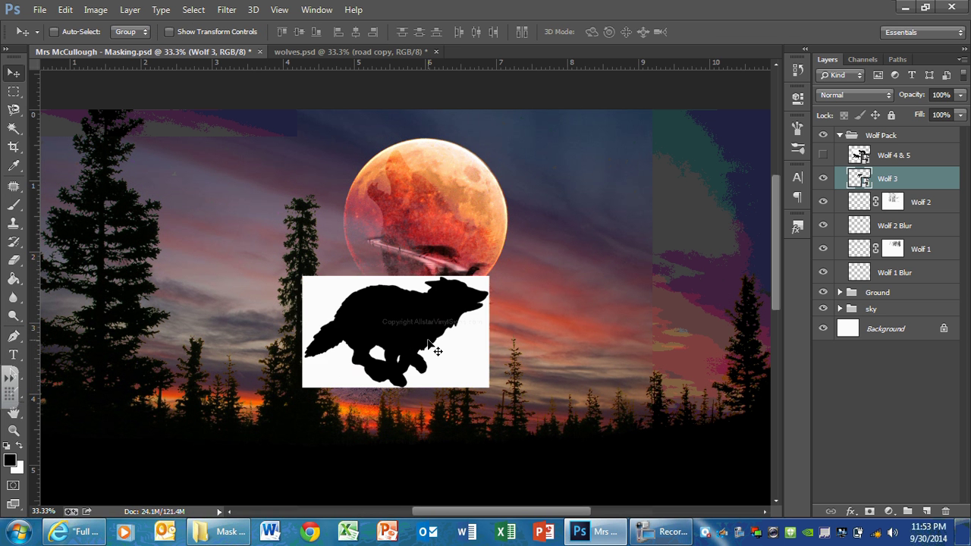
Scale the Wolf 3 layer down proportionally to about 22%.
key("ctrl+t")
left_click_drag(489, 277, 409, 325)
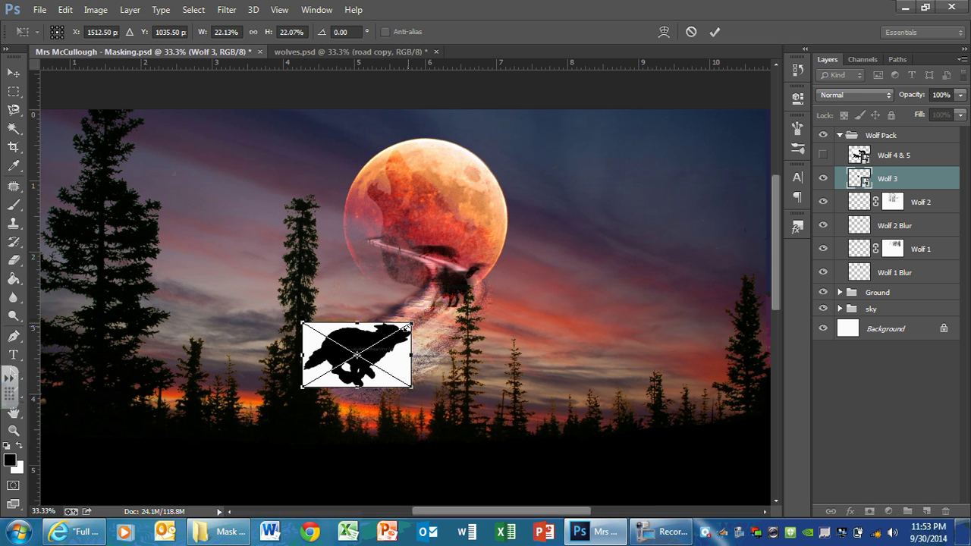
key("Return")
Flip the Wolf 3 layer horizontally so the running wolf faces the opposite way.
key("ctrl+plus")
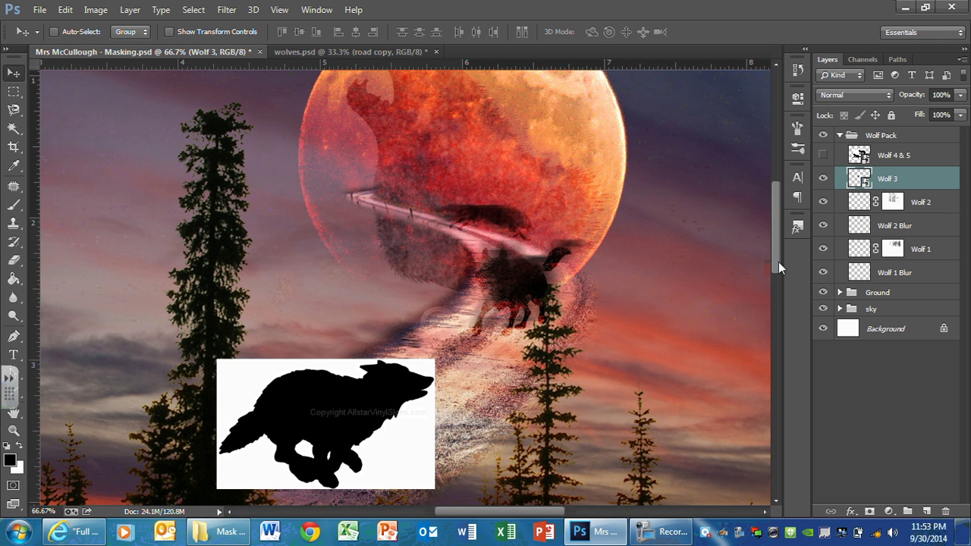
left_click_drag(778, 262, 782, 289)
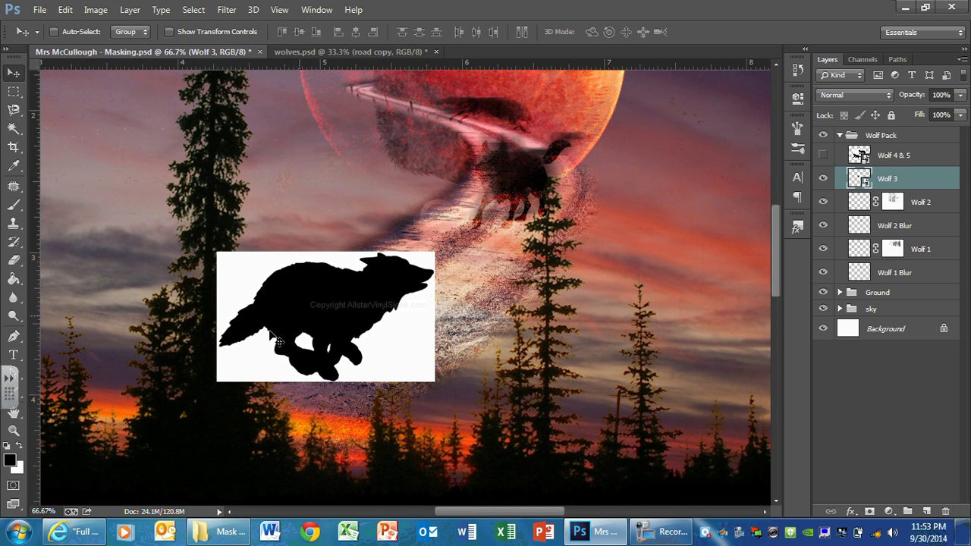
left_click(67, 10)
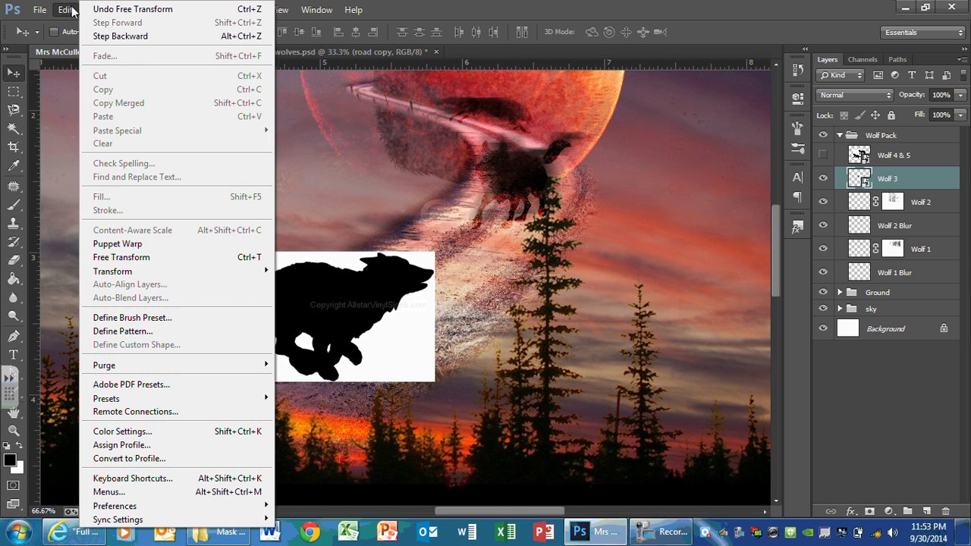
mouse_move(206, 268)
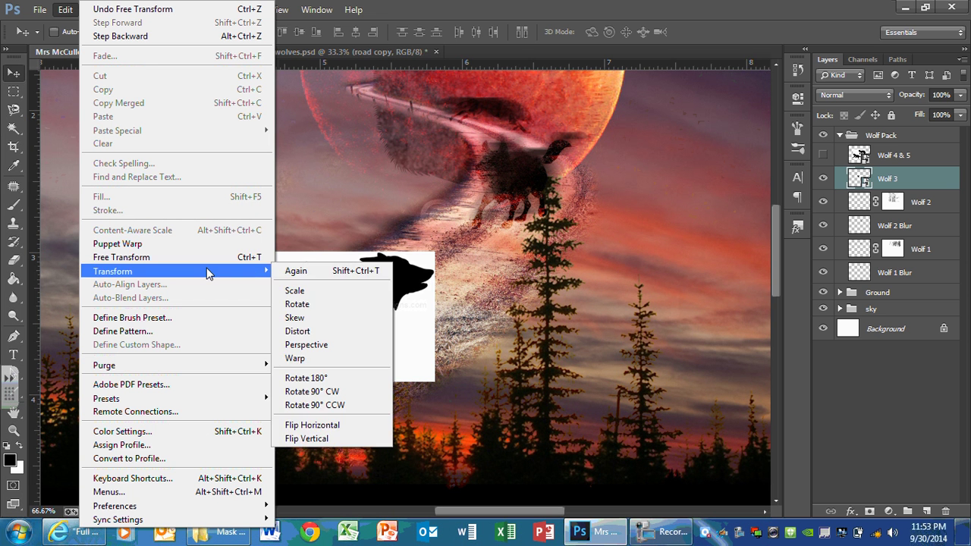
left_click(331, 425)
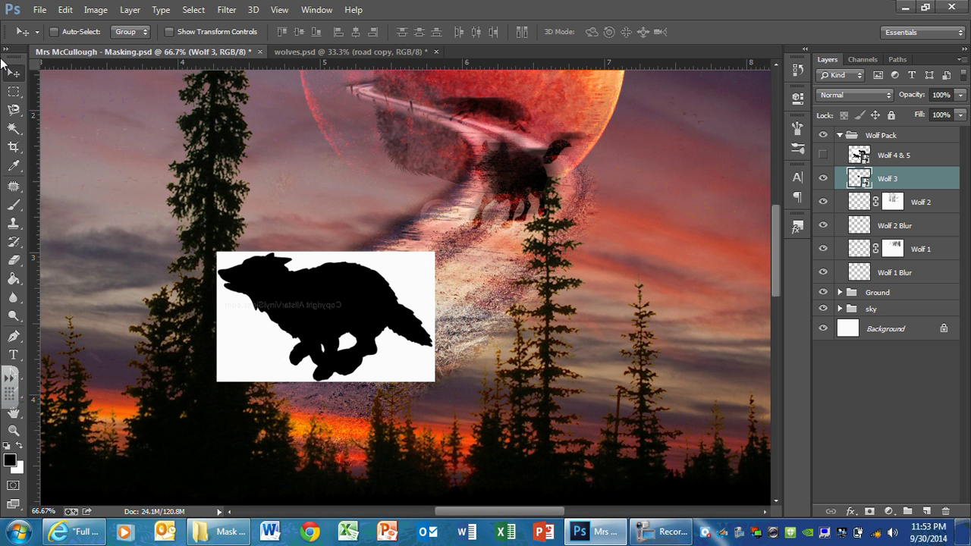
Rasterize the Wolf 3 layer and delete its white background using a Magic Wand selection.
key("w")
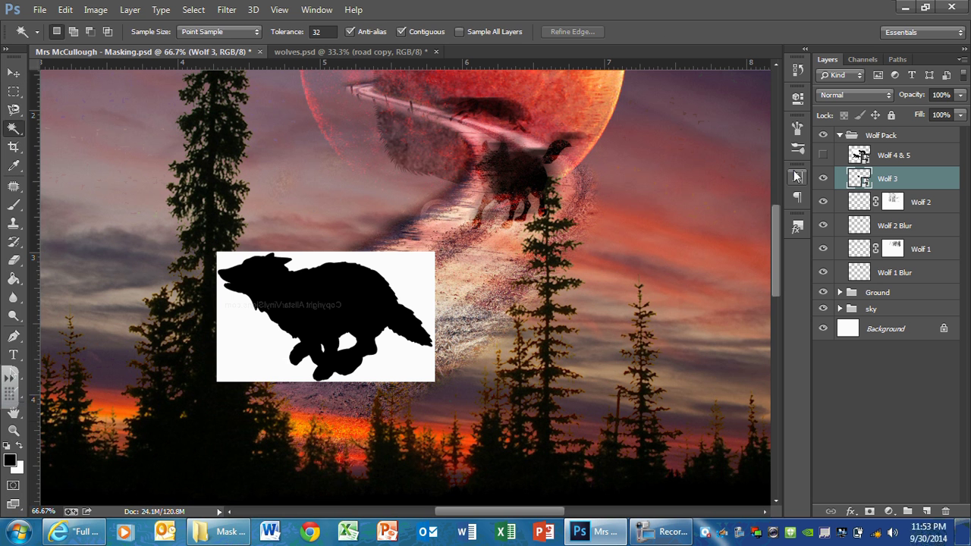
right_click(909, 178)
left_click(674, 211)
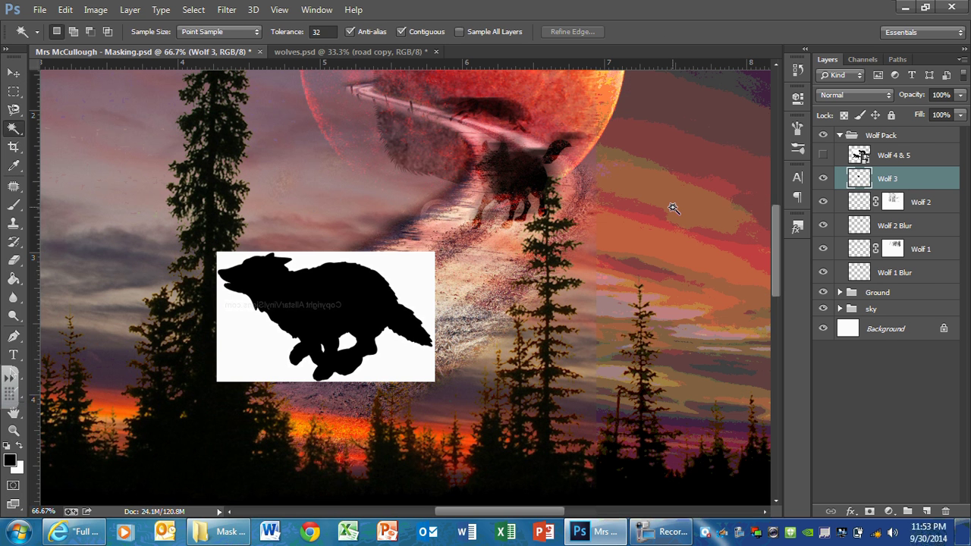
left_click(409, 292)
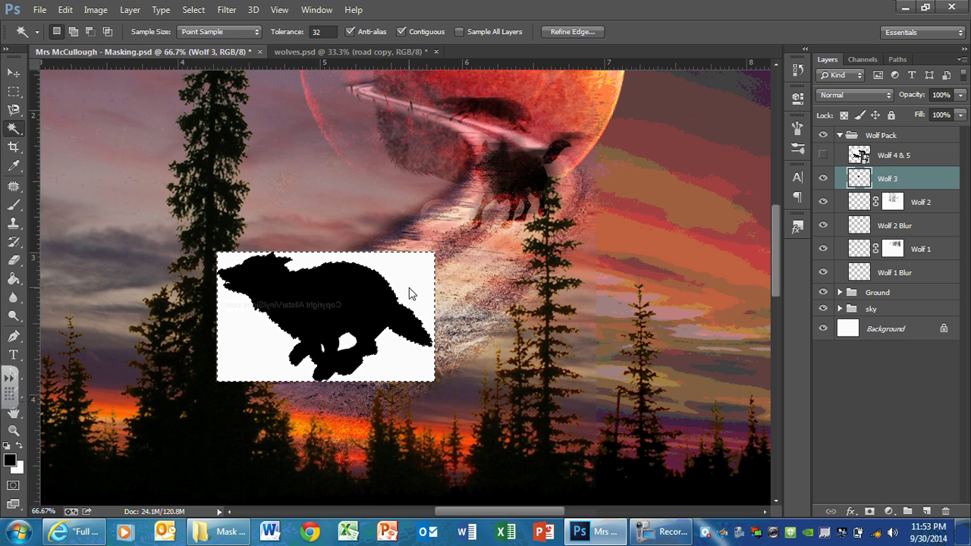
key("Delete")
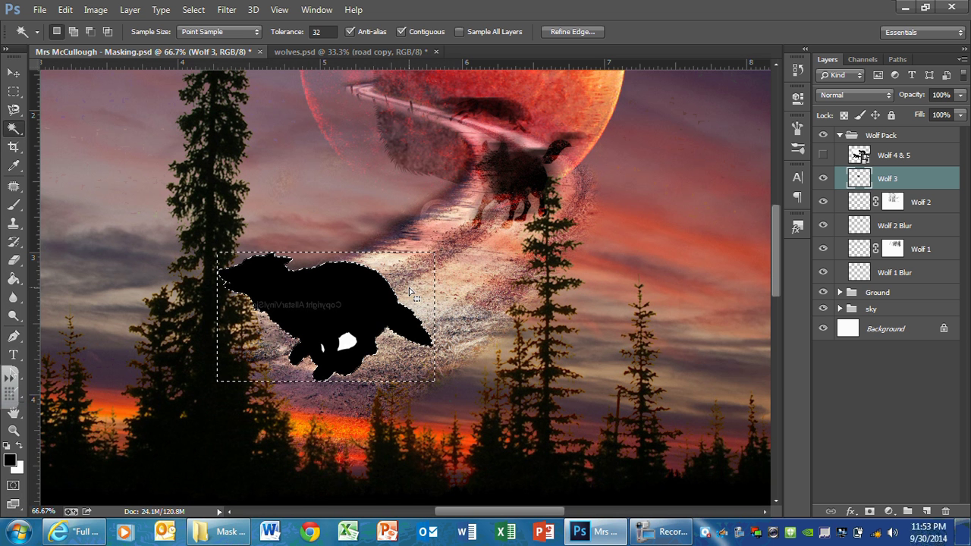
key("ctrl+d")
Select and delete the remaining white patches between the legs of Wolf 3, and clear the selection.
left_click(348, 343)
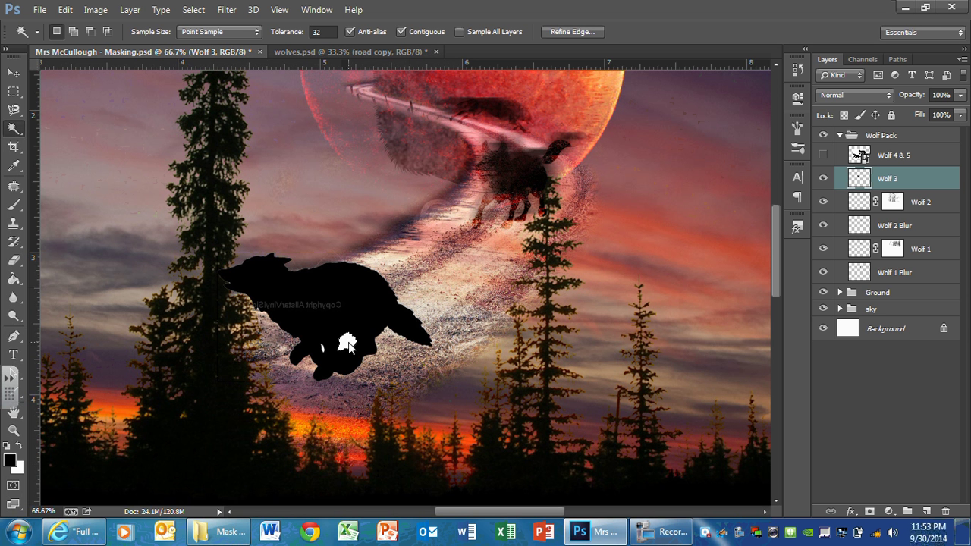
key("Delete")
key("Delete")
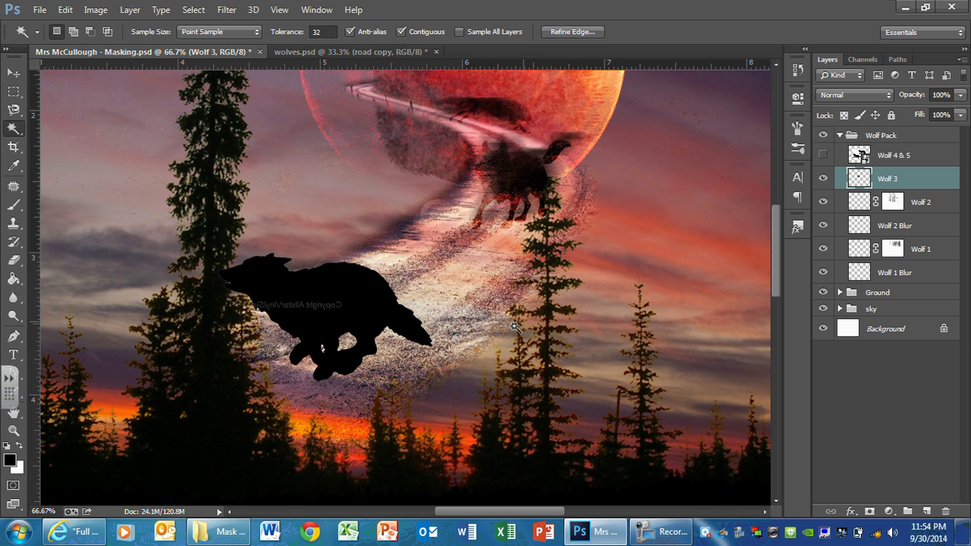
key("ctrl+d")
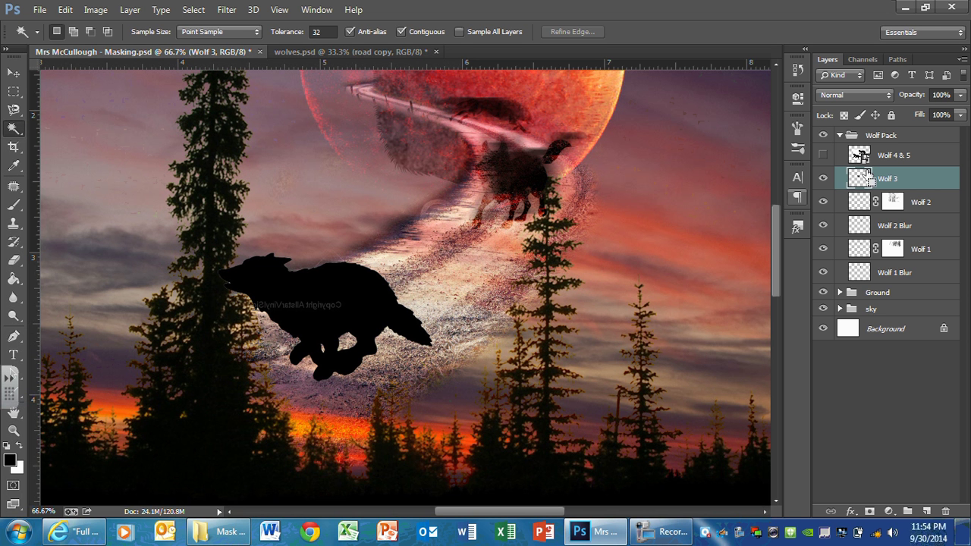
Select the Wolf 3 silhouette's outline, paint out its watermark text in black with a hard round brush, and clear the selection.
left_click(867, 177, "ctrl")
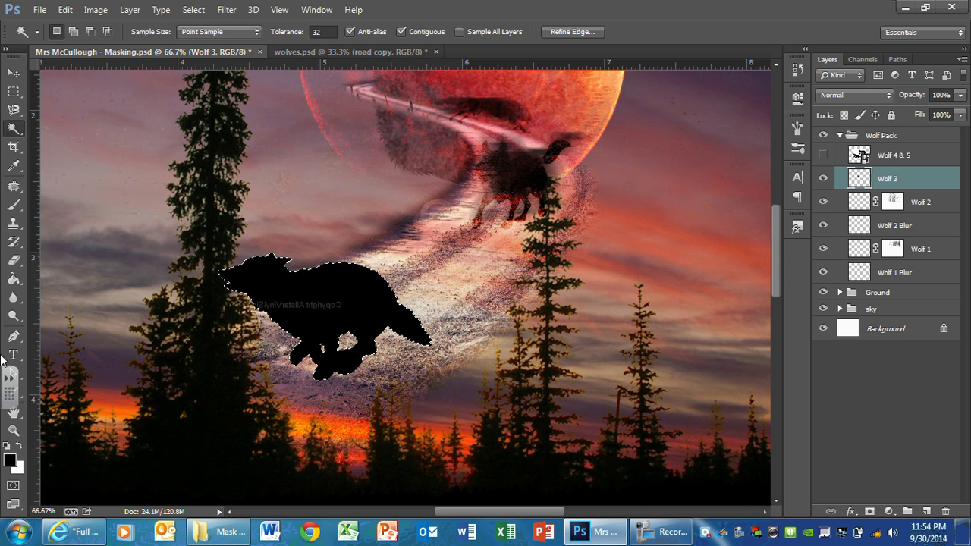
left_click(13, 204)
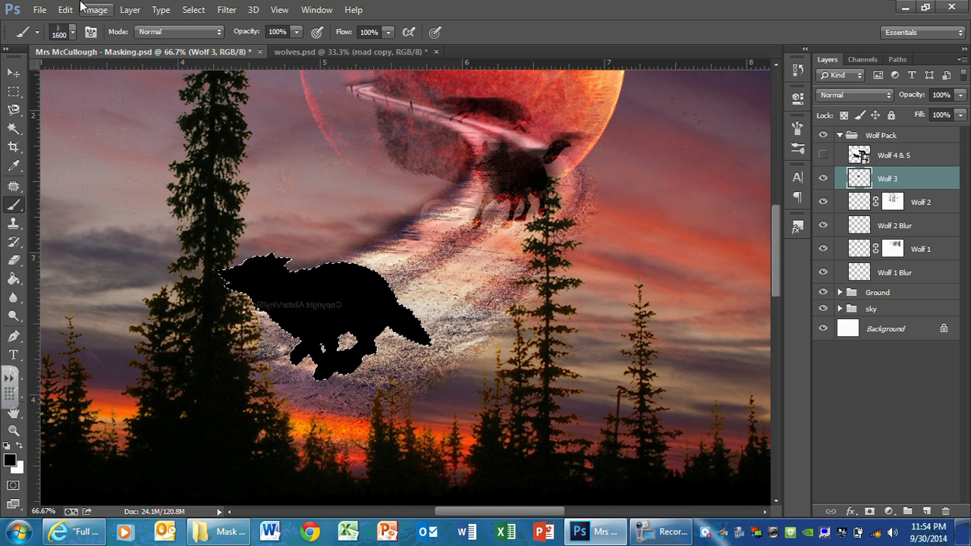
left_click(73, 32)
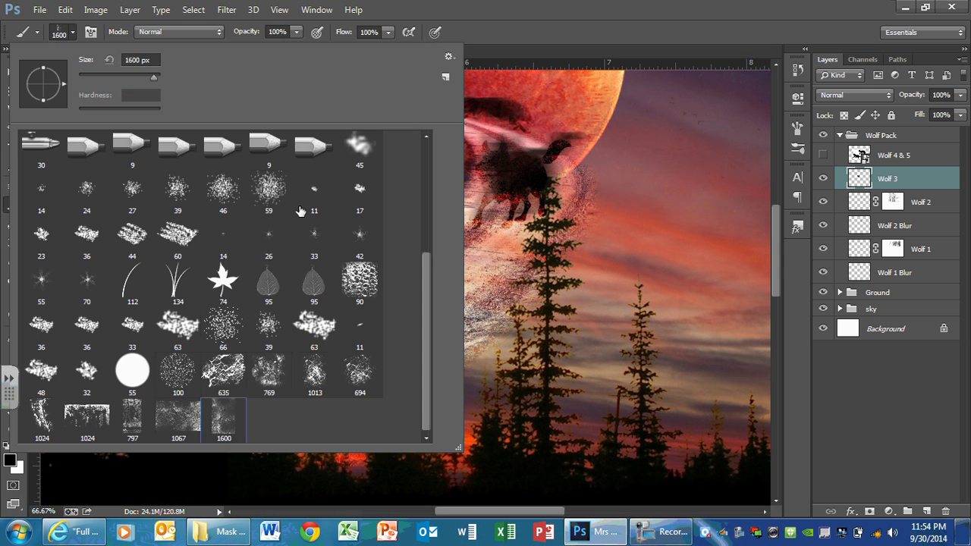
scroll(300, 211, "up", 1)
scroll(301, 211, "up", 3)
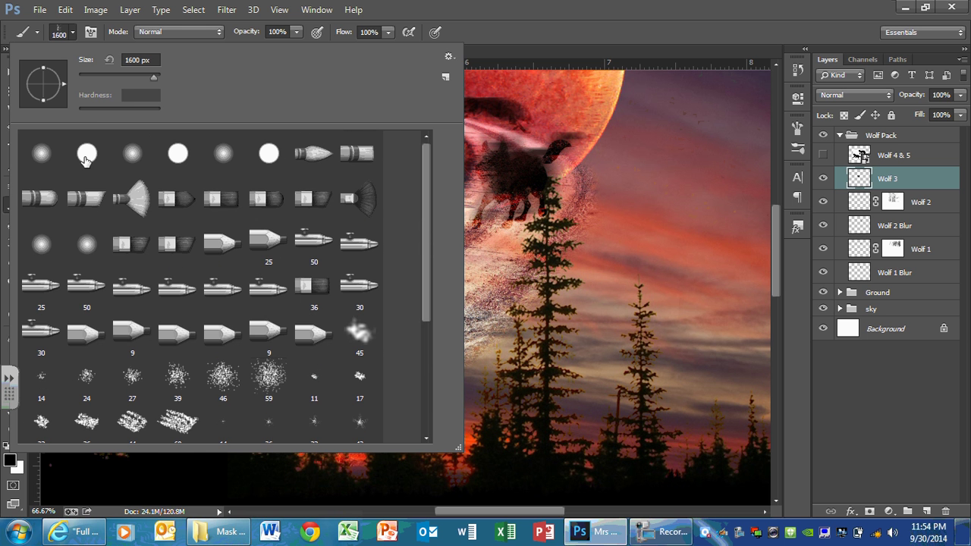
left_click(86, 158)
key("Return")
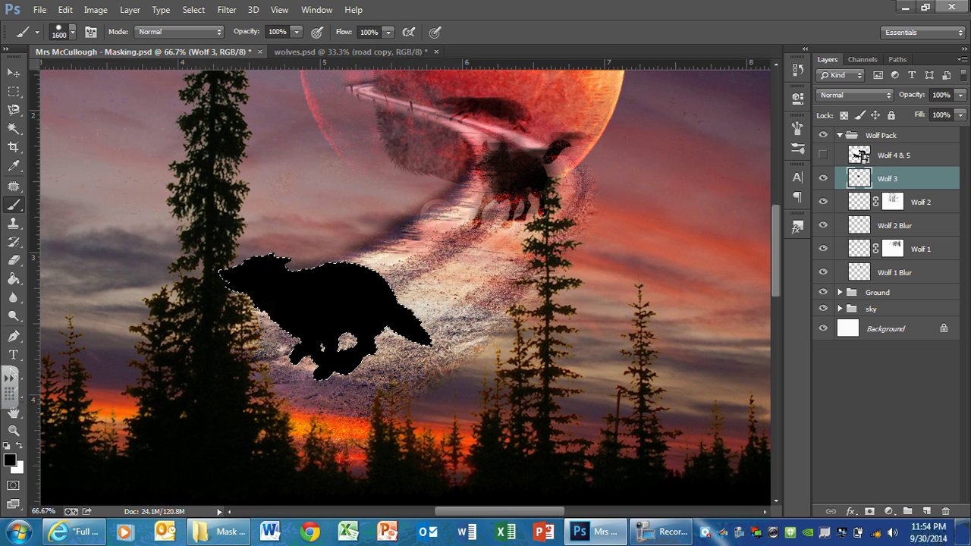
key("ctrl+d")
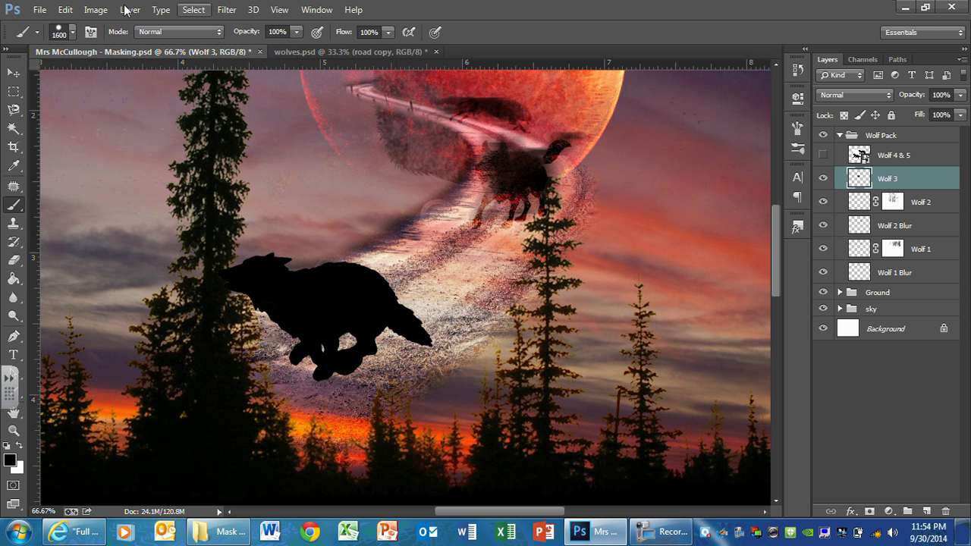
Rotate Wolf 3 about 25° counterclockwise, scale it down slightly, and position it running head-down along the lower part of the road.
left_click(14, 74)
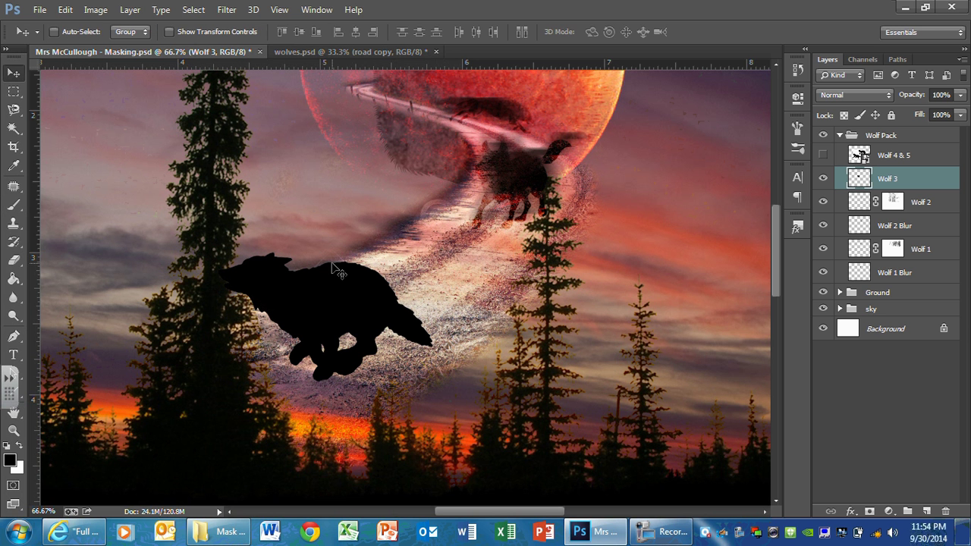
left_click_drag(332, 267, 396, 263)
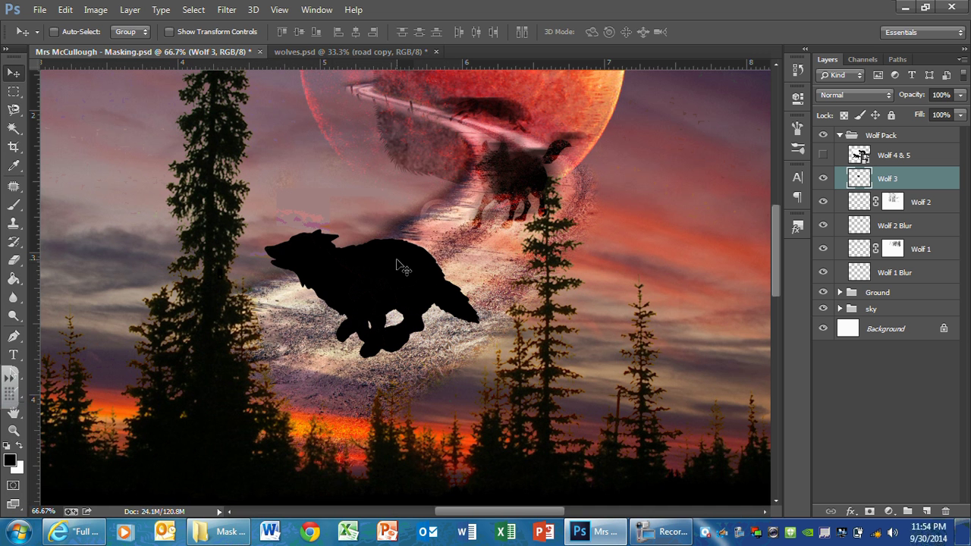
key("ctrl+t")
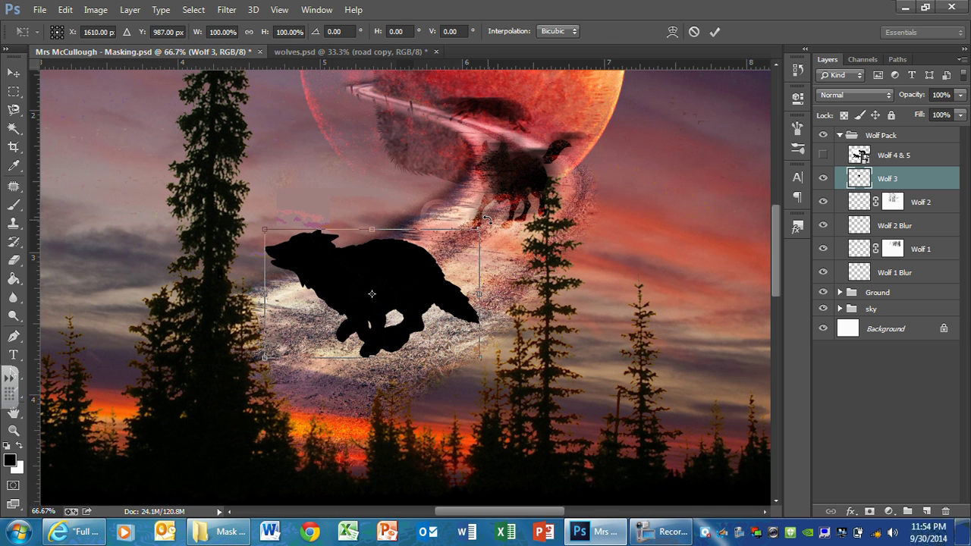
left_click_drag(490, 224, 462, 163)
mouse_move(388, 277)
left_mouse_down()
mouse_move(387, 304)
mouse_move(386, 294)
left_mouse_up()
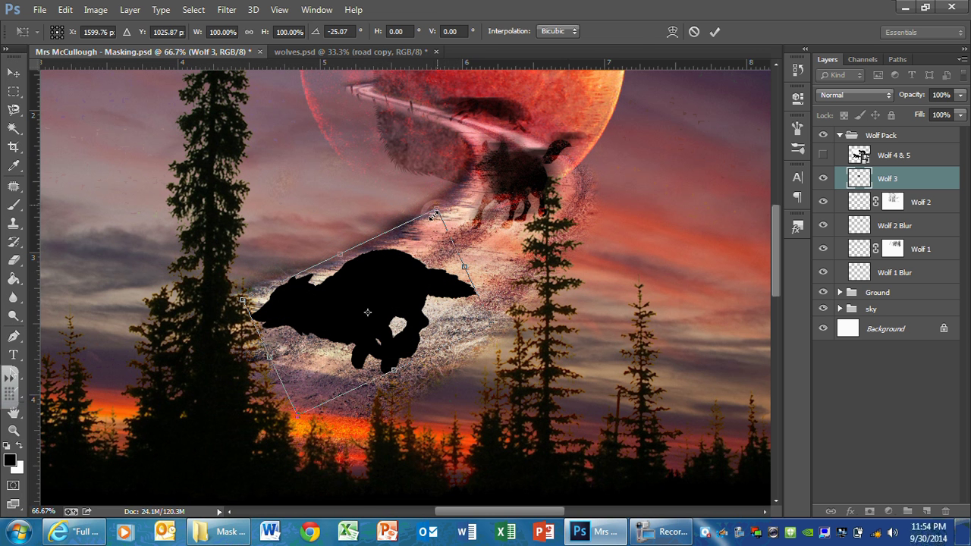
left_click_drag(433, 216, 427, 223)
key("Return")
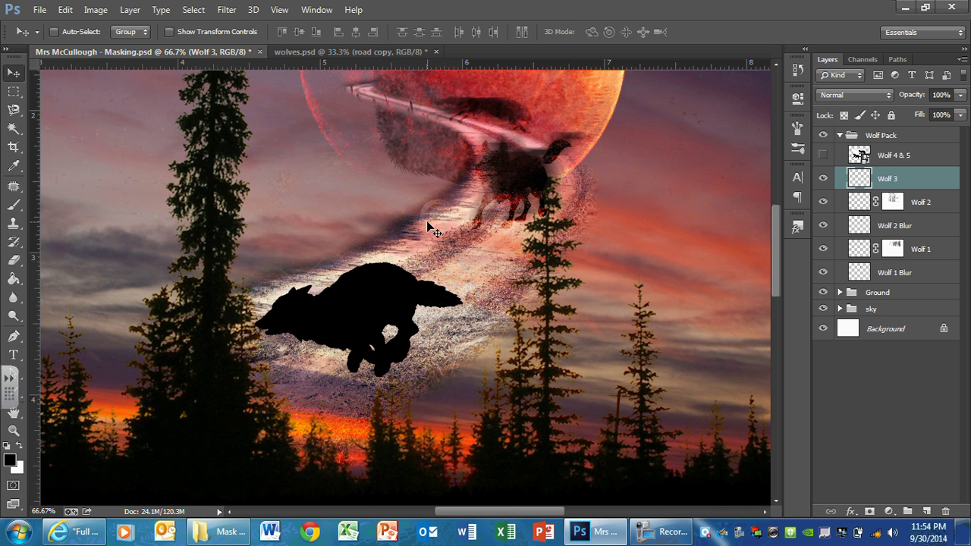
left_click_drag(381, 278, 384, 283)
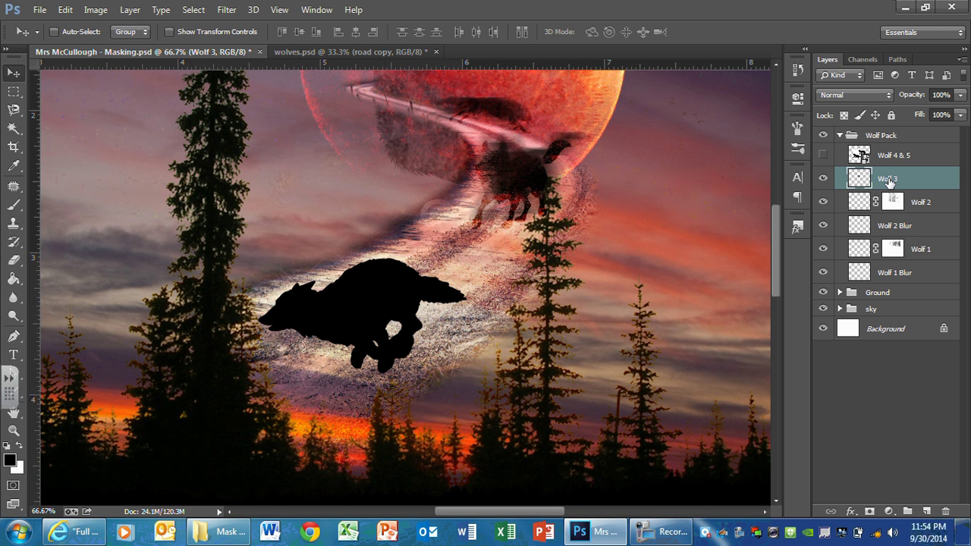
Duplicate the Wolf 3 layer as "Wolf 3 blur" and place the duplicate beneath Wolf 3 in the layer order.
right_click(890, 182)
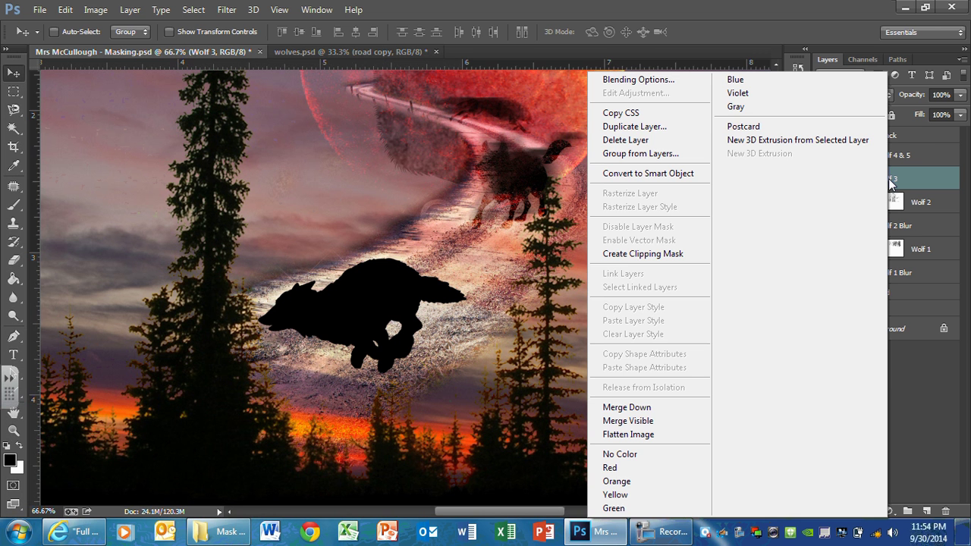
left_click(651, 127)
left_click(422, 176)
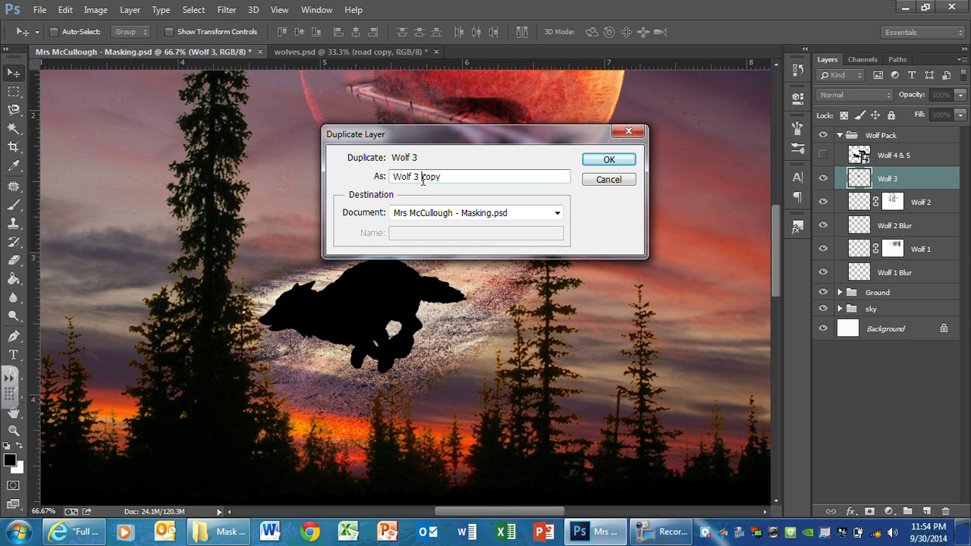
left_click_drag(423, 178, 478, 176)
type("blur")
key("Return")
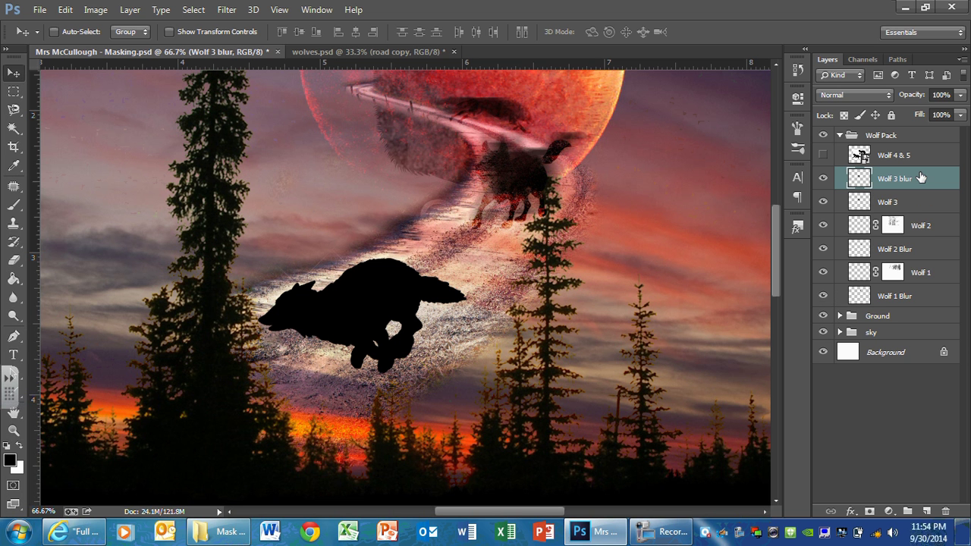
left_click_drag(916, 189, 916, 208)
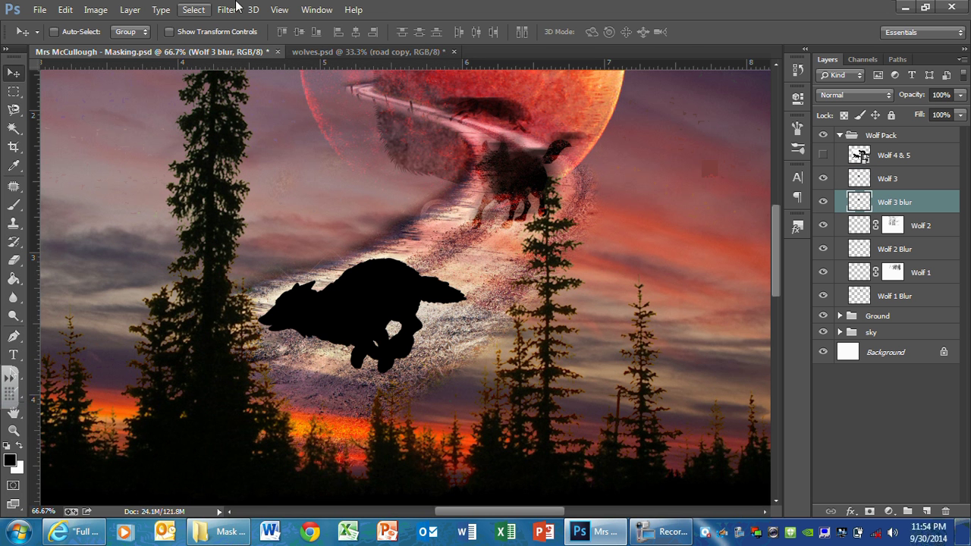
Apply a Motion Blur with angle 0° and distance 50 pixels to Wolf 3 blur, and offset it slightly up behind the wolf.
left_click(216, 10)
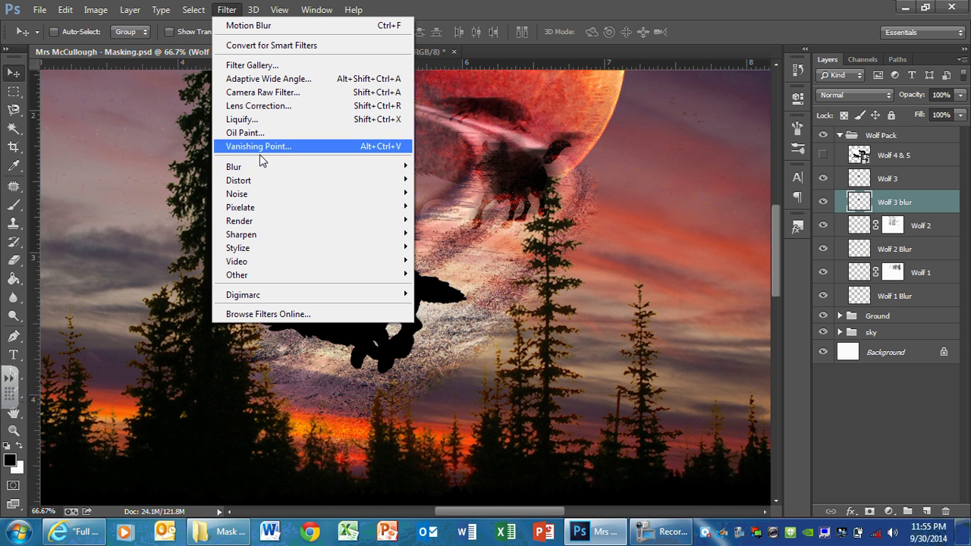
mouse_move(255, 171)
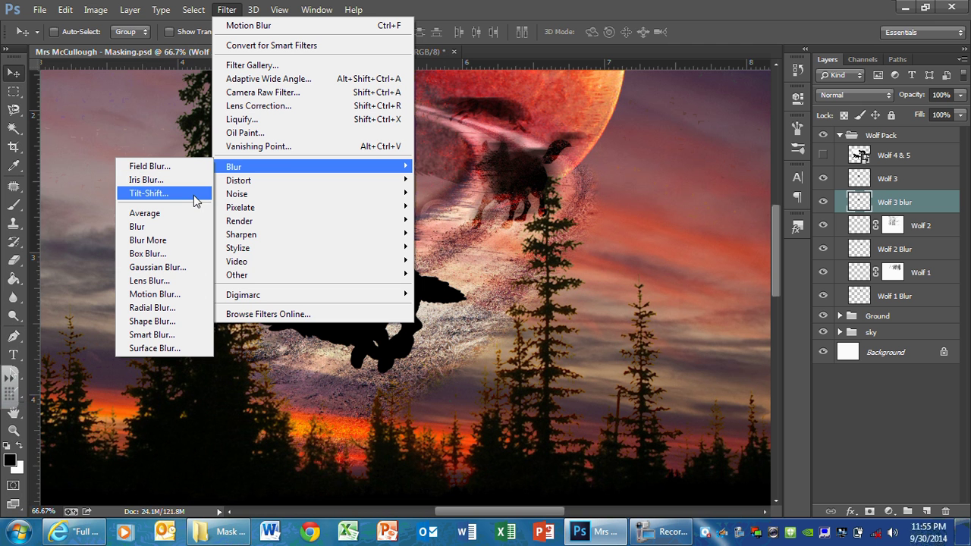
left_click(152, 299)
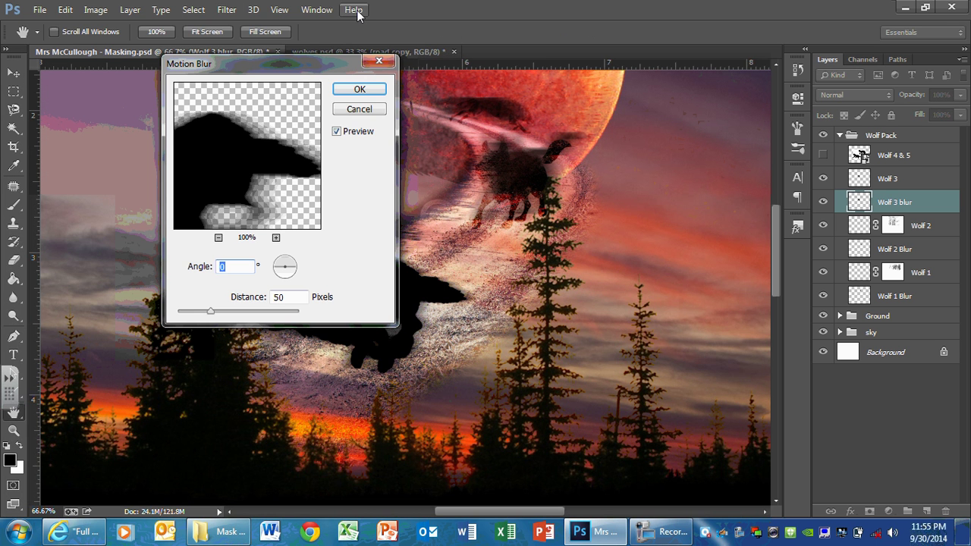
key("Escape")
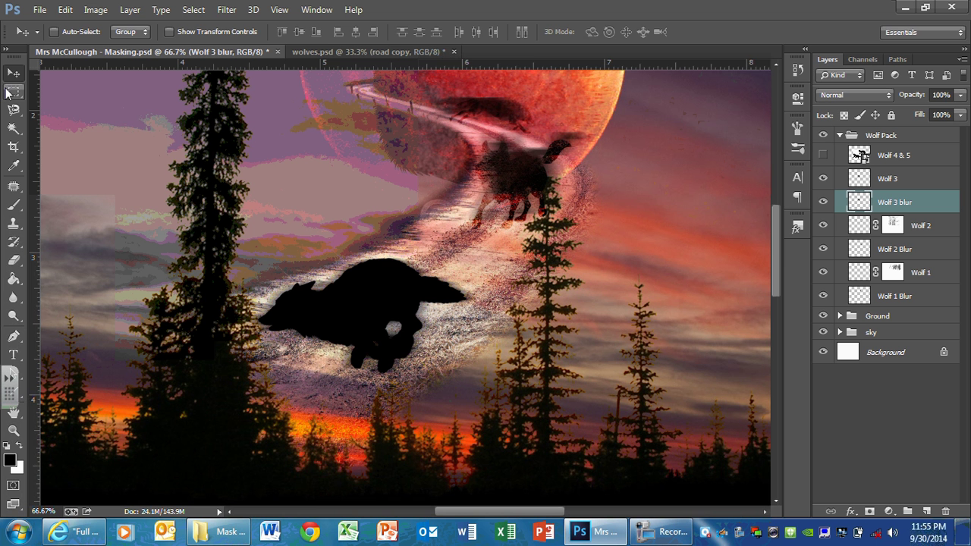
left_click_drag(381, 303, 395, 300)
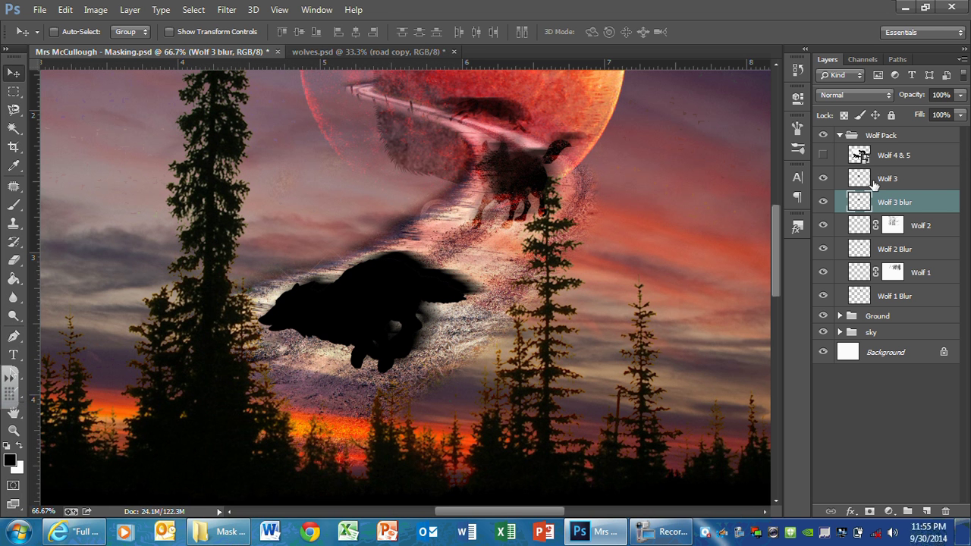
Compare Wolf 3 hidden and shown, add a layer mask to it, and choose the 769 px textured brush for painting.
left_click(873, 182)
left_click(823, 180)
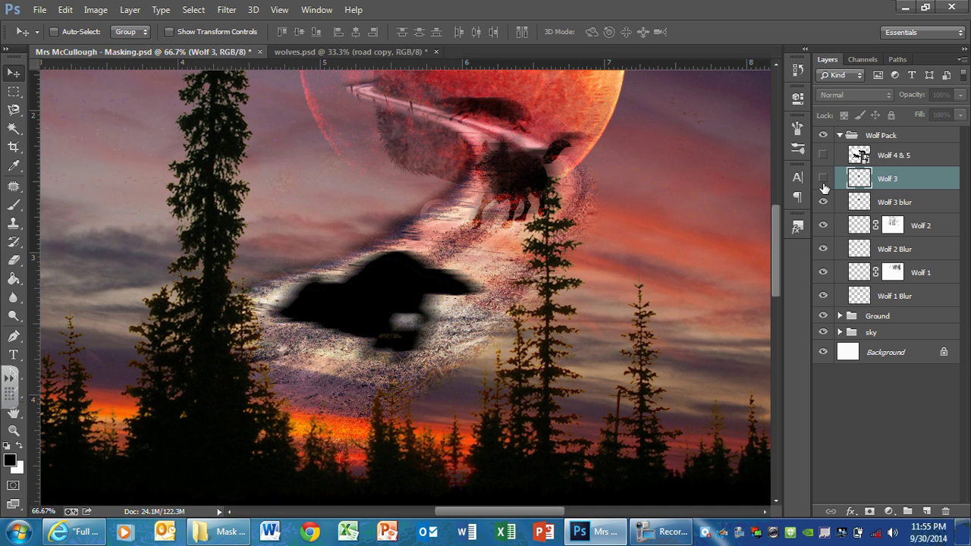
left_click(823, 179)
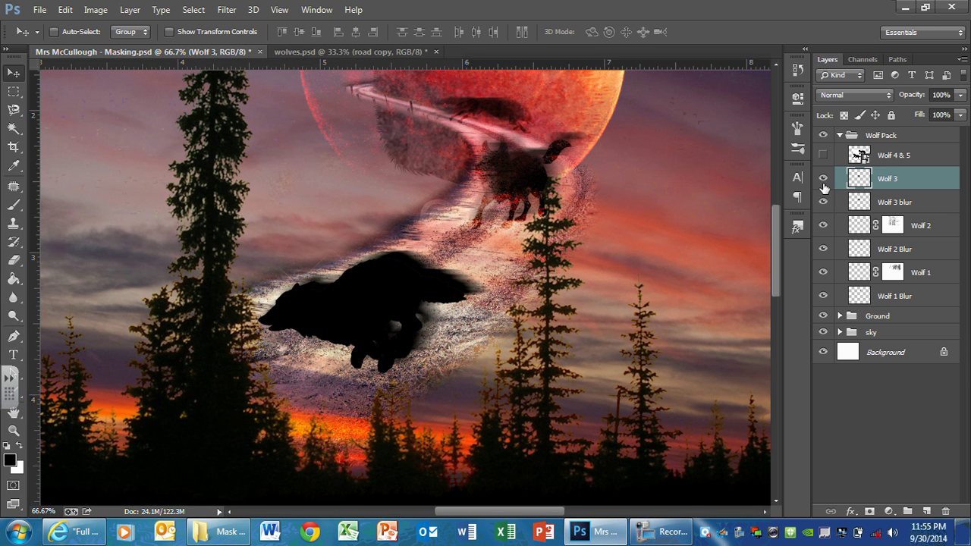
left_click(870, 511)
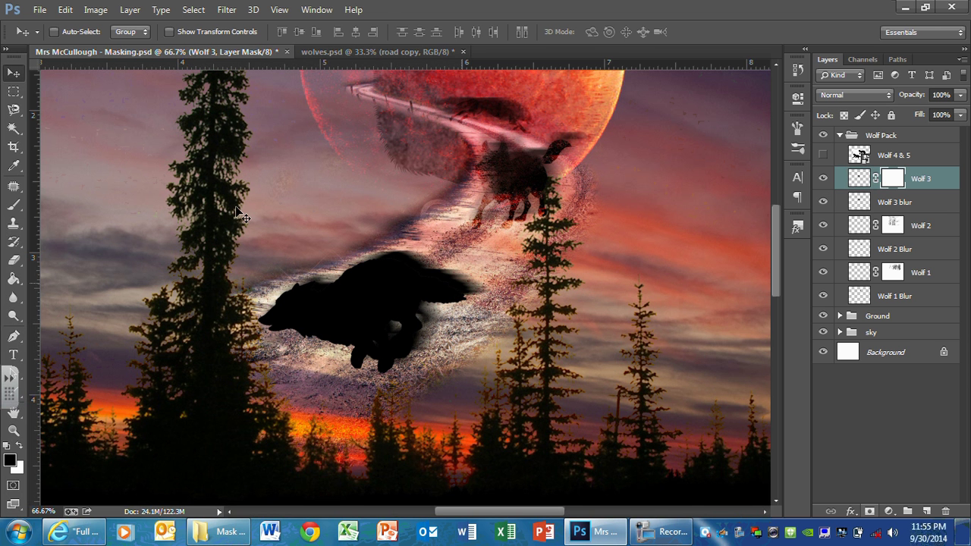
left_click(14, 204)
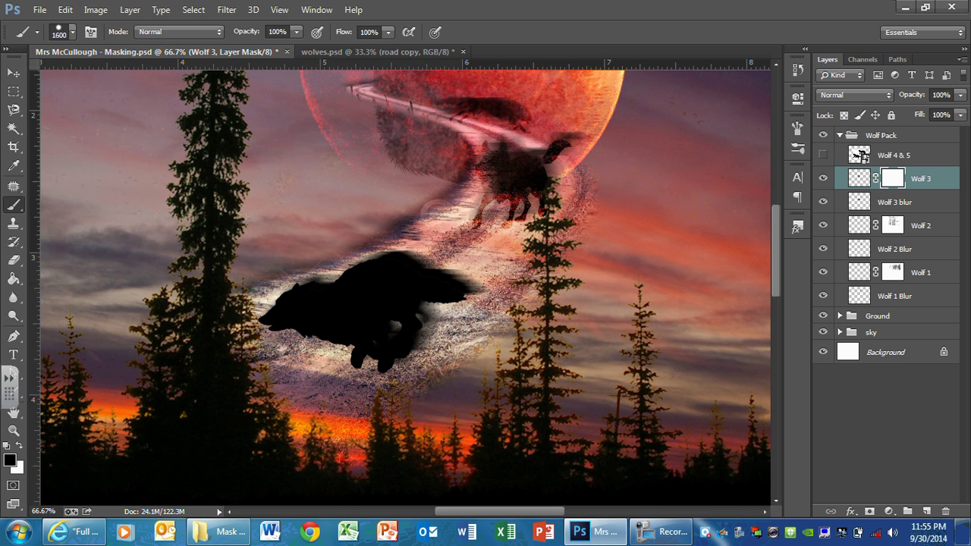
left_click(71, 34)
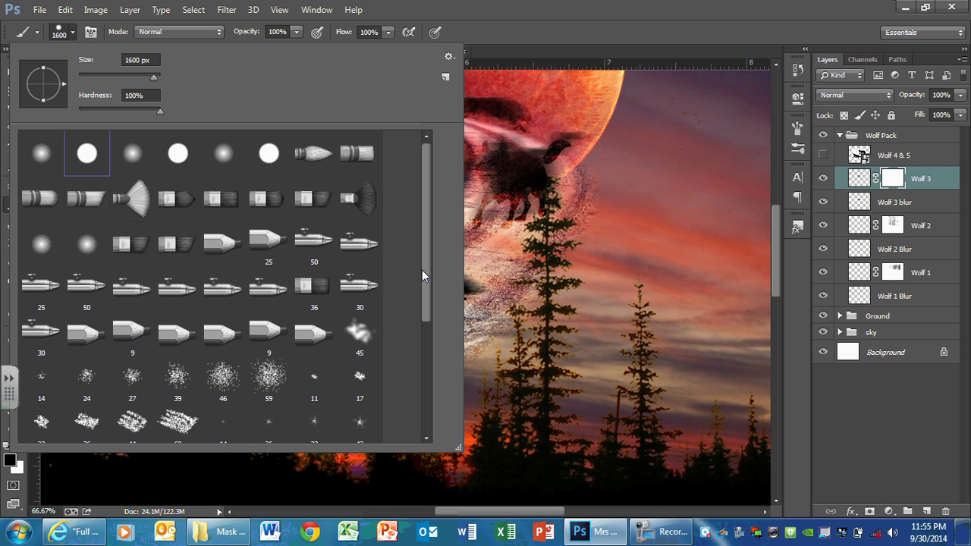
left_click_drag(423, 271, 358, 377)
left_click(223, 421)
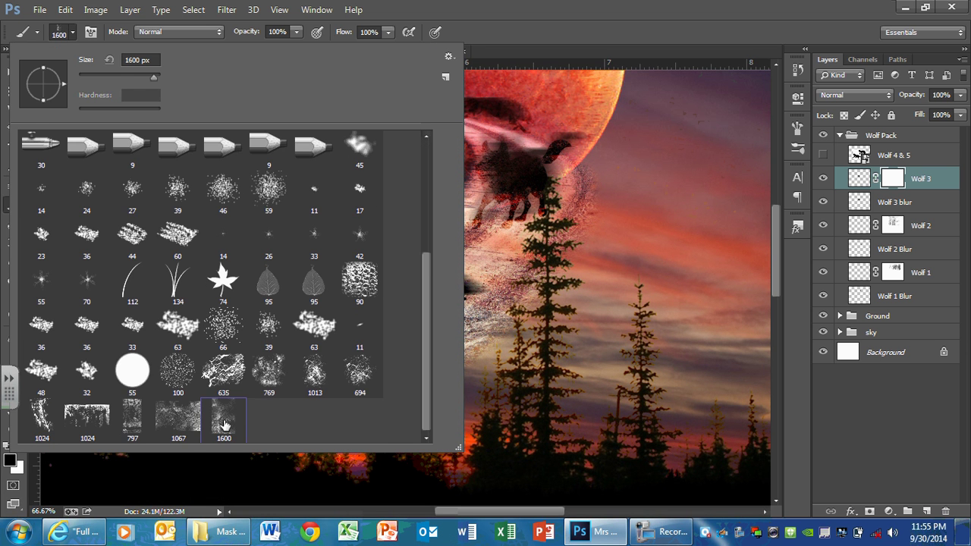
double_click(267, 380)
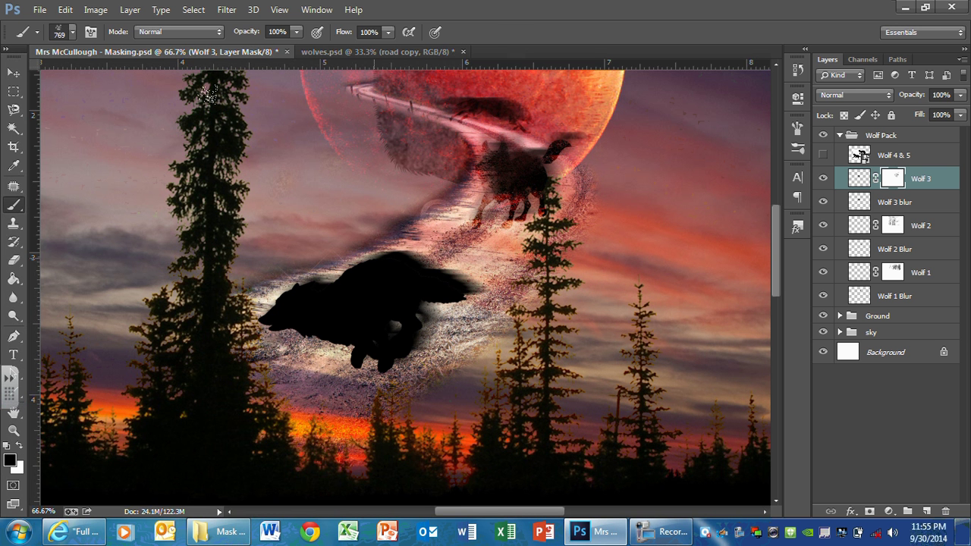
Set the Wolf 3 layer's blend mode to Overlay and paint texture on its mask over the wolf's head and legs.
left_click_drag(327, 345, 383, 360)
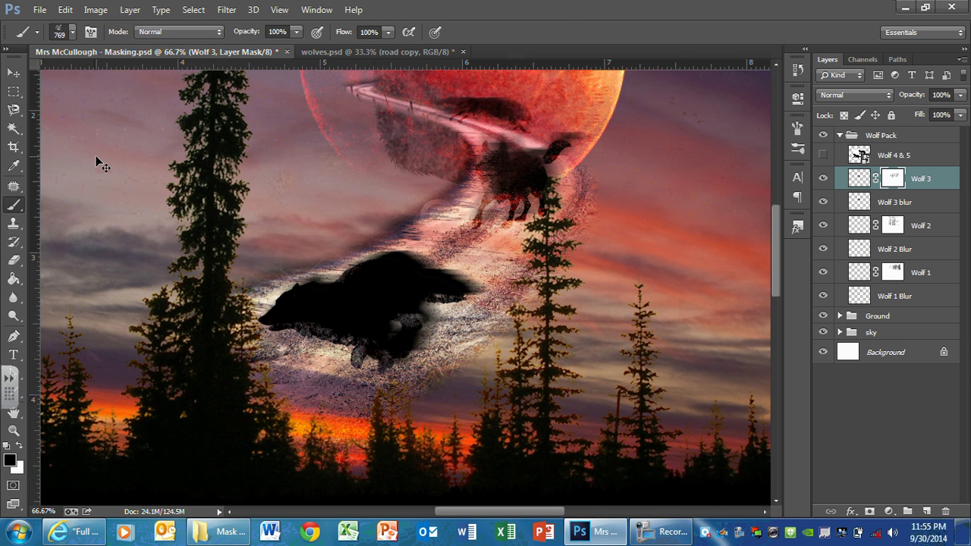
key("ctrl+z")
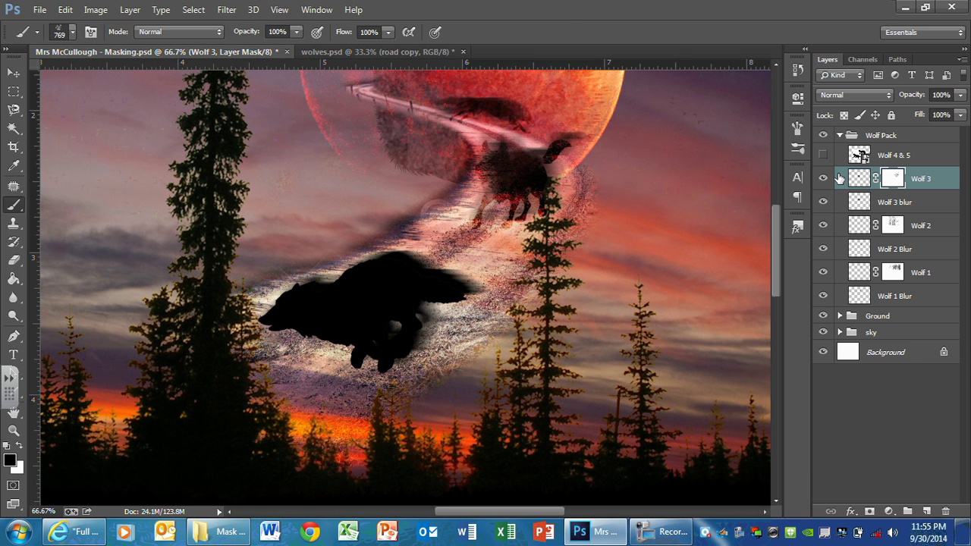
left_click(844, 98)
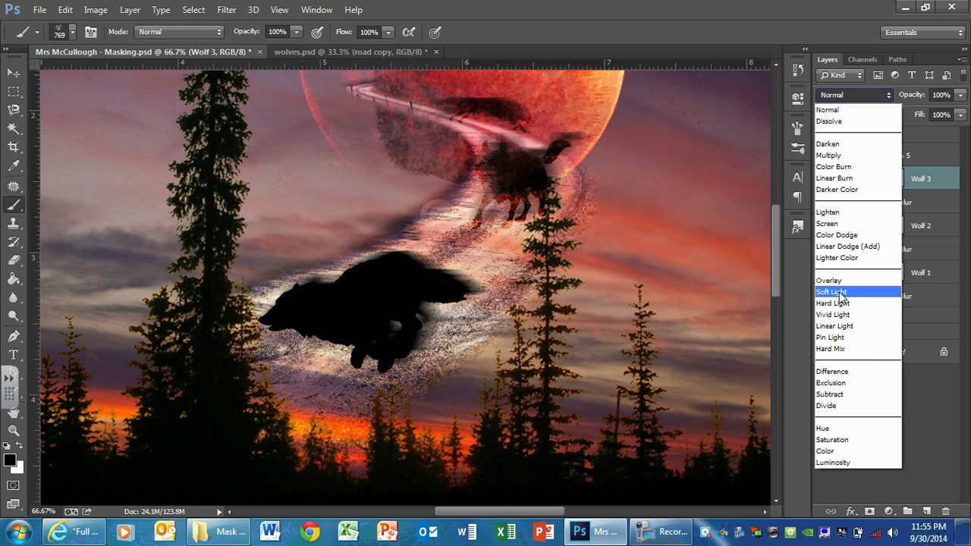
left_click(839, 281)
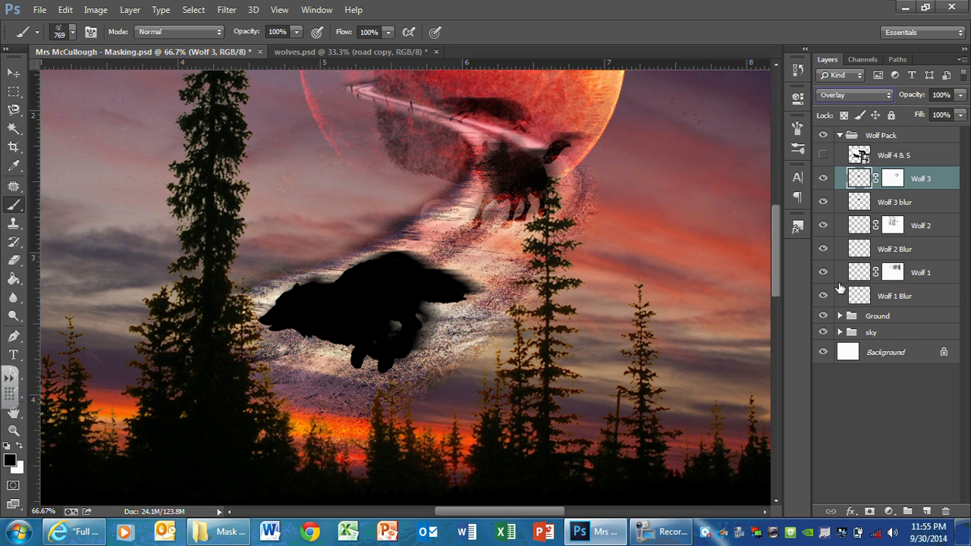
left_click(892, 179)
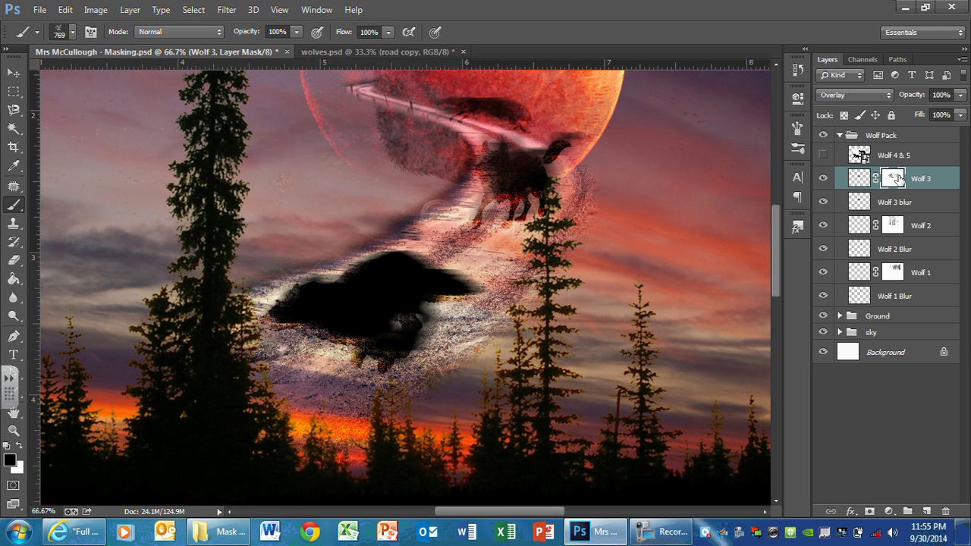
Lower the opacity of the Wolf 3 blur layer to 41%.
key("alt+bracketleft")
left_click(959, 95)
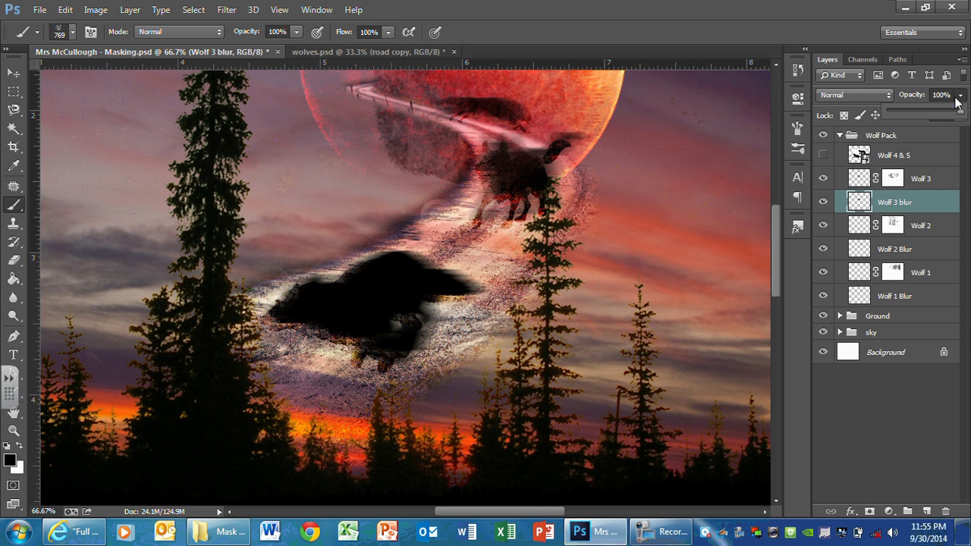
left_click(918, 110)
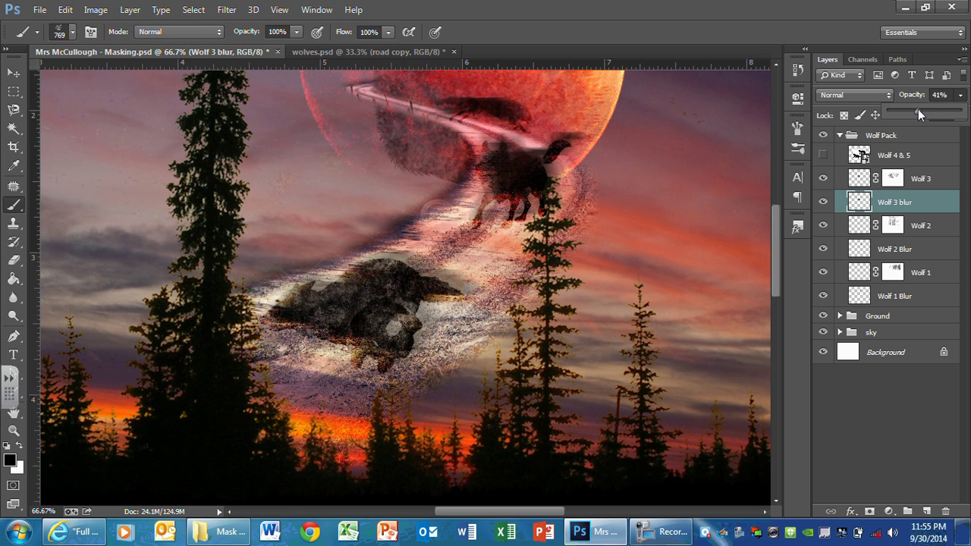
Raise the Wolf 3 blur layer's opacity to 85%, reselect the Wolf 3 layer mask, and save the document.
left_click_drag(918, 110, 953, 112)
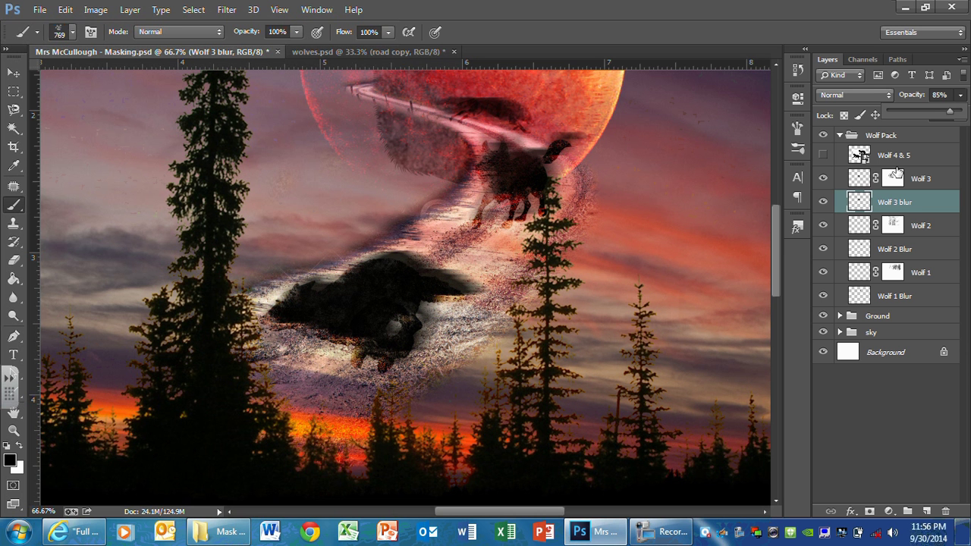
left_click(895, 176)
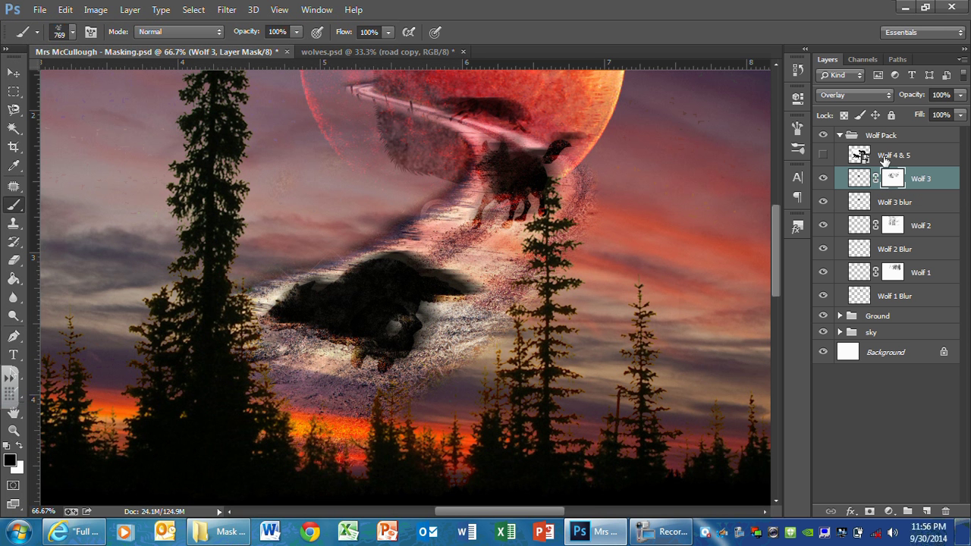
left_click(41, 7)
left_click(67, 173)
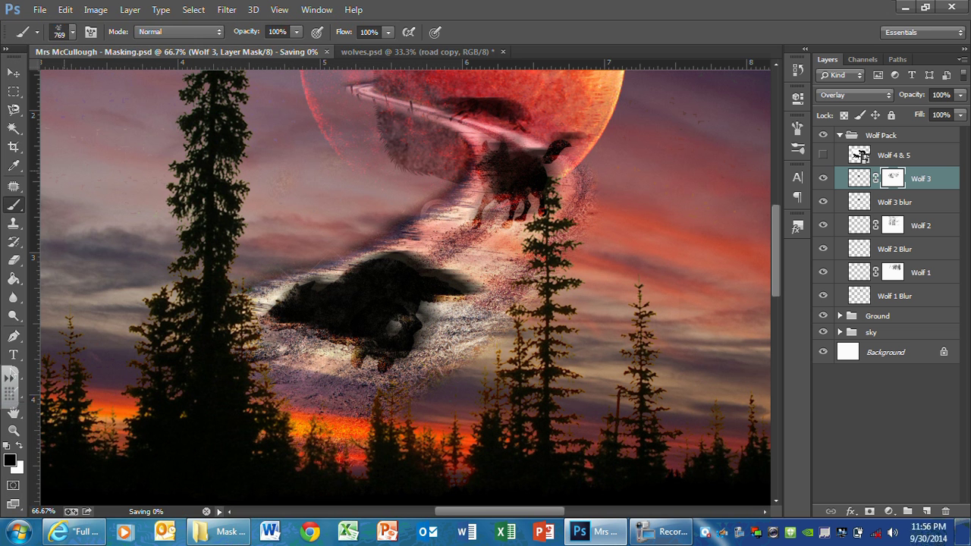
Show the Wolf 4 & 5 layer and rasterize it.
left_click(825, 156)
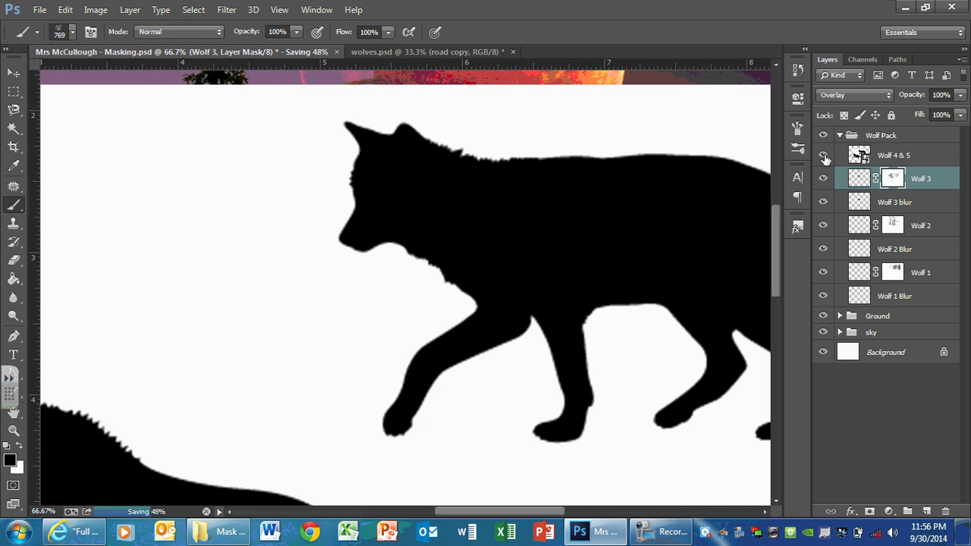
key("ctrl+minus")
key("ctrl+minus")
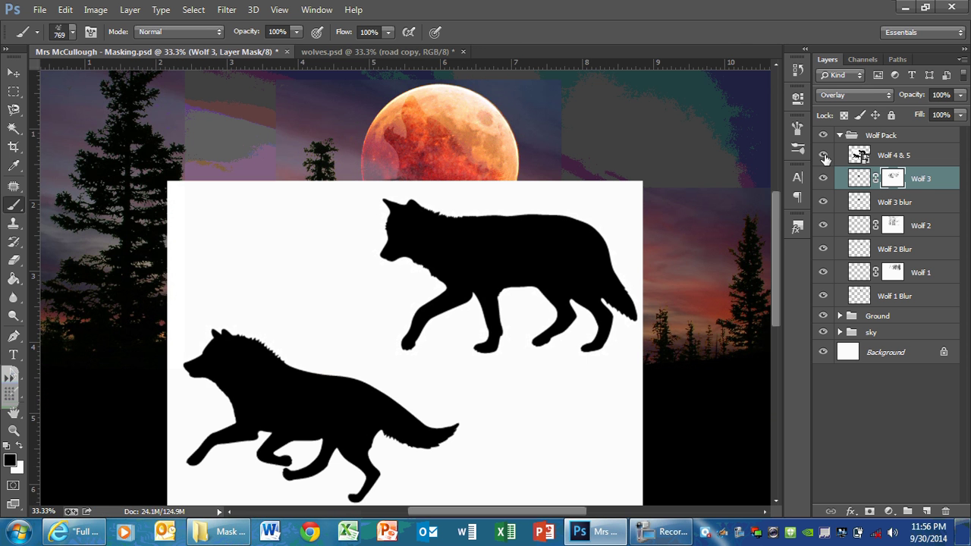
key("ctrl+minus")
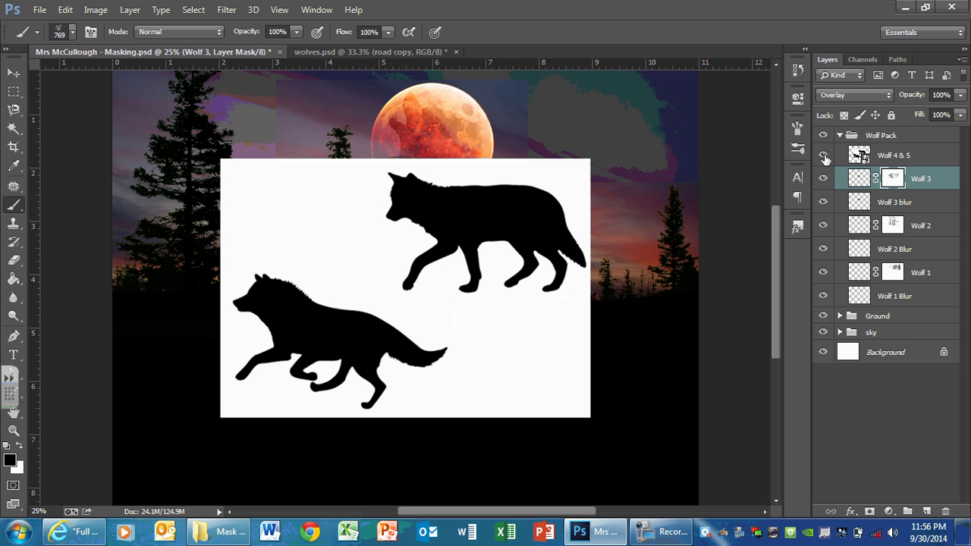
left_click(879, 156)
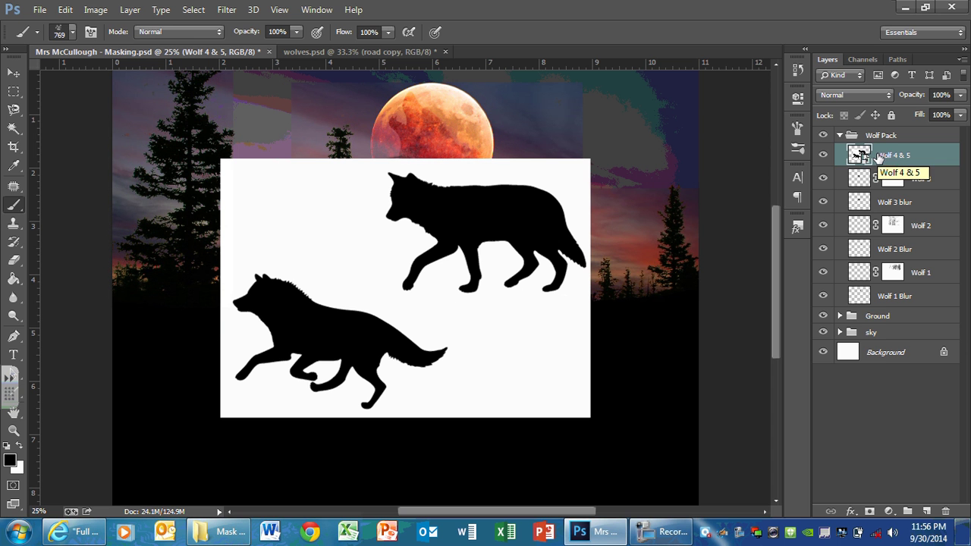
right_click(878, 157)
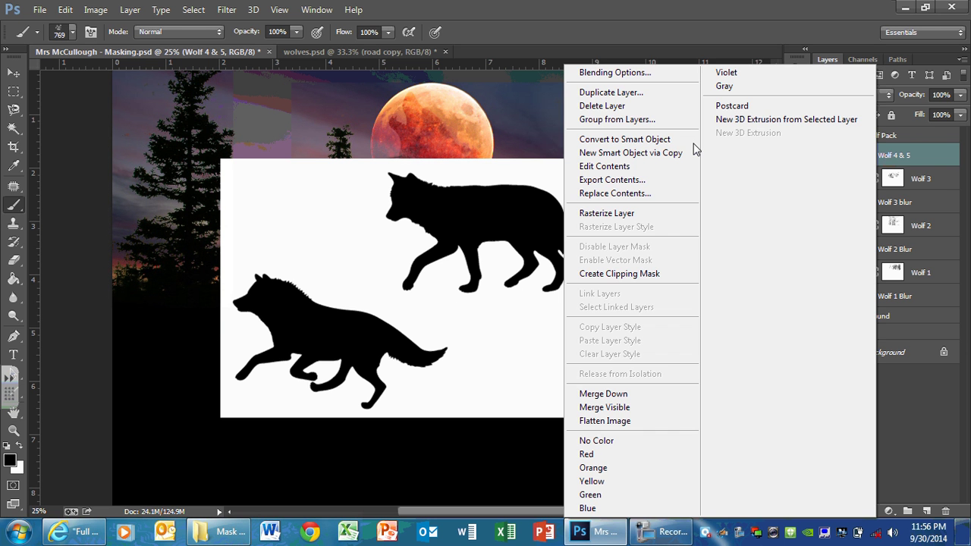
left_click(615, 214)
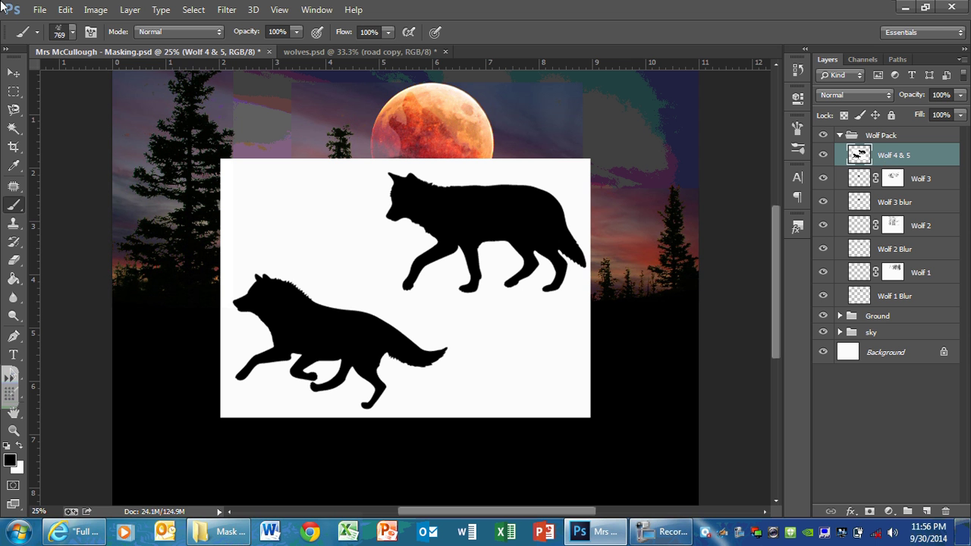
Lasso the walking wolf on the Wolf 4 & 5 layer, cut it out, and paste it onto its own layer.
left_click(12, 110)
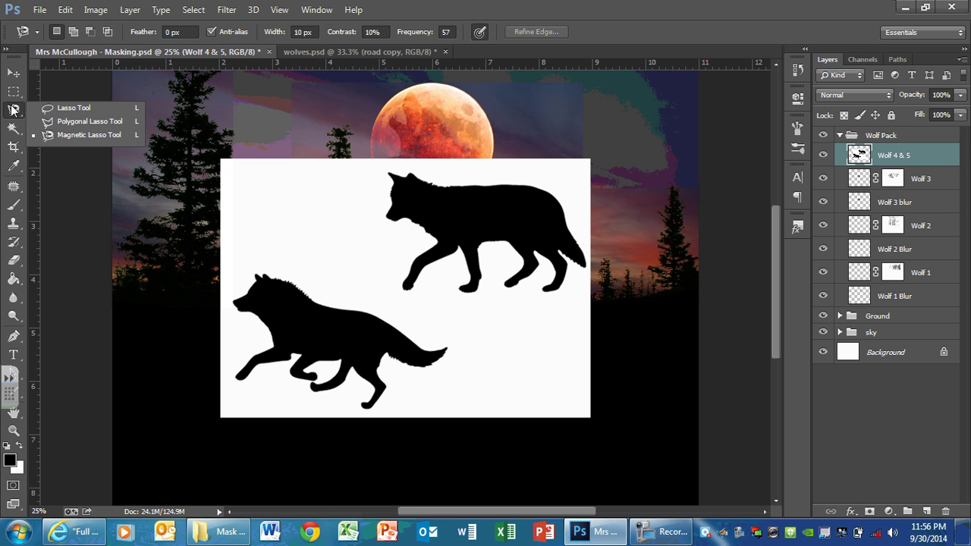
left_click(60, 111)
mouse_move(274, 146)
left_mouse_down()
mouse_move(303, 216)
mouse_move(407, 304)
mouse_move(560, 327)
mouse_move(629, 269)
mouse_move(527, 47)
mouse_move(276, 145)
left_mouse_up()
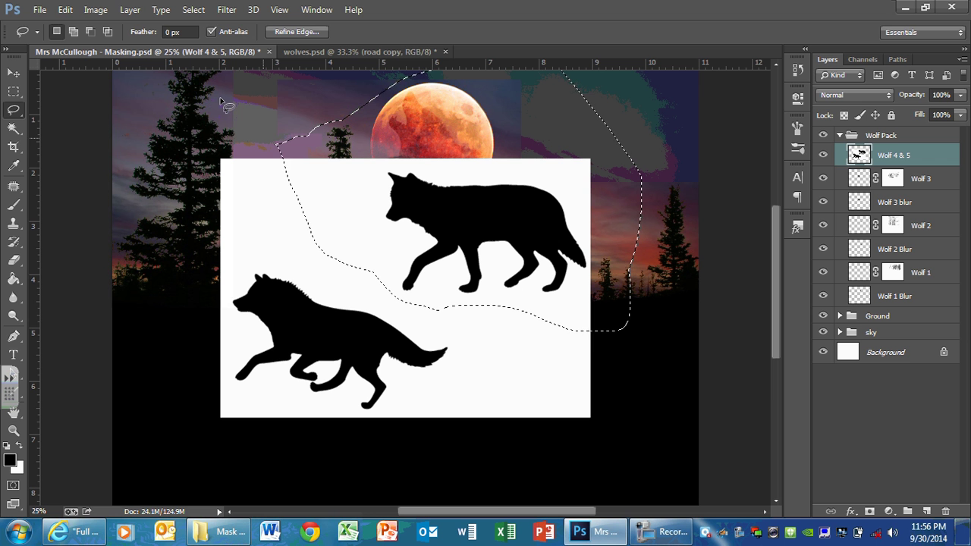
left_click(66, 9)
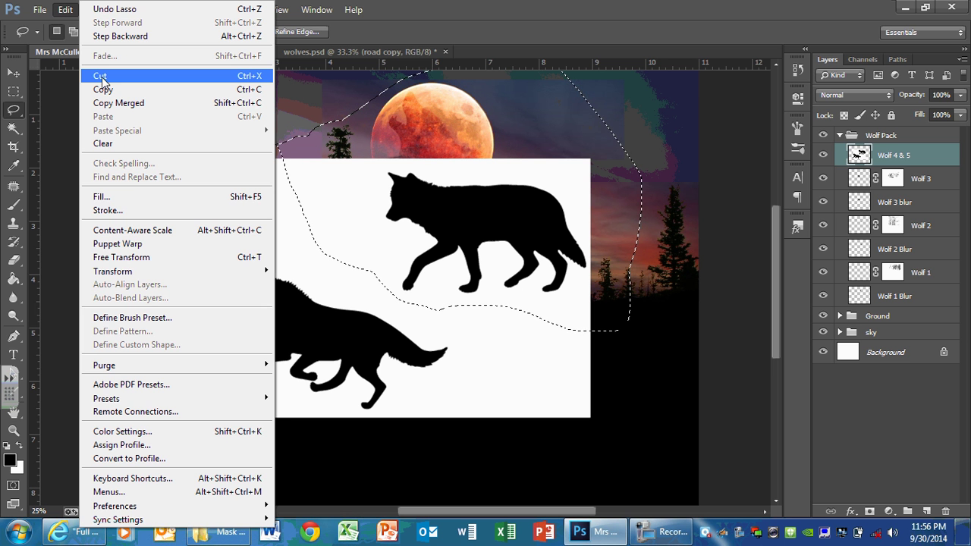
left_click(102, 75)
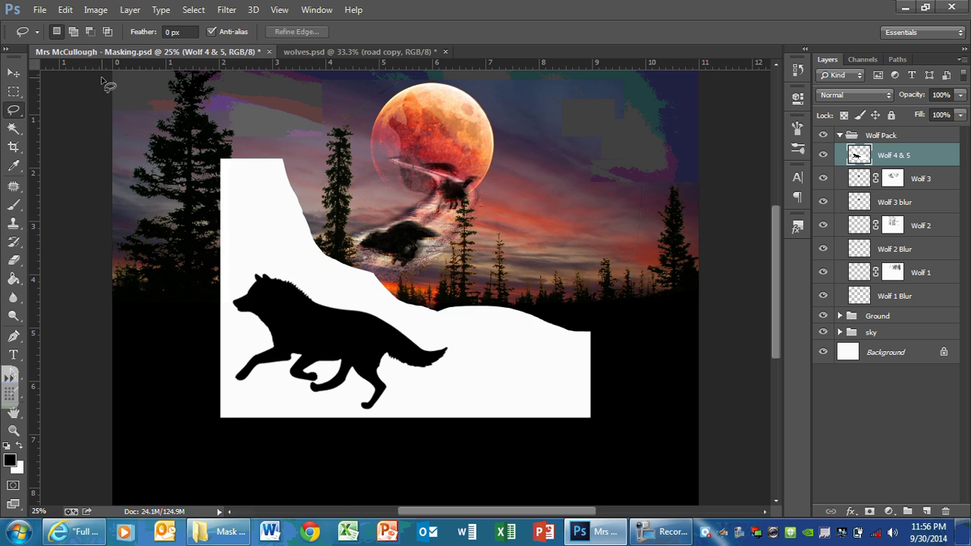
left_click(65, 9)
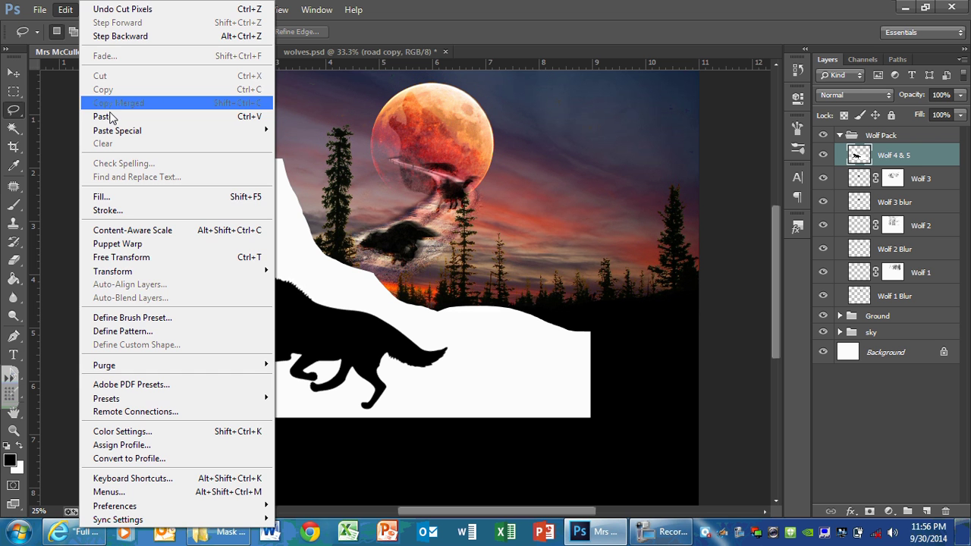
left_click(104, 117)
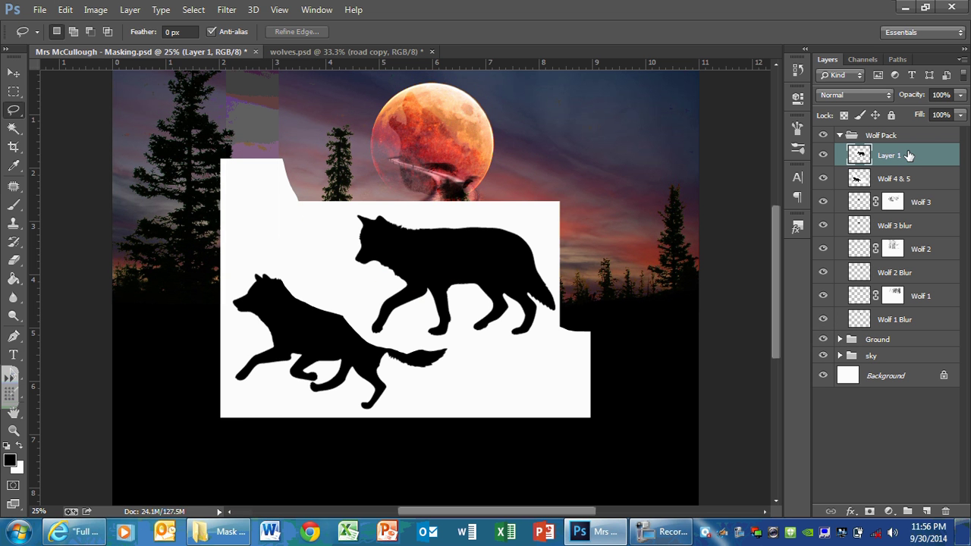
Compare the pasted walking-wolf layer hidden and shown, and rename it Wolf 5.
left_click(820, 155)
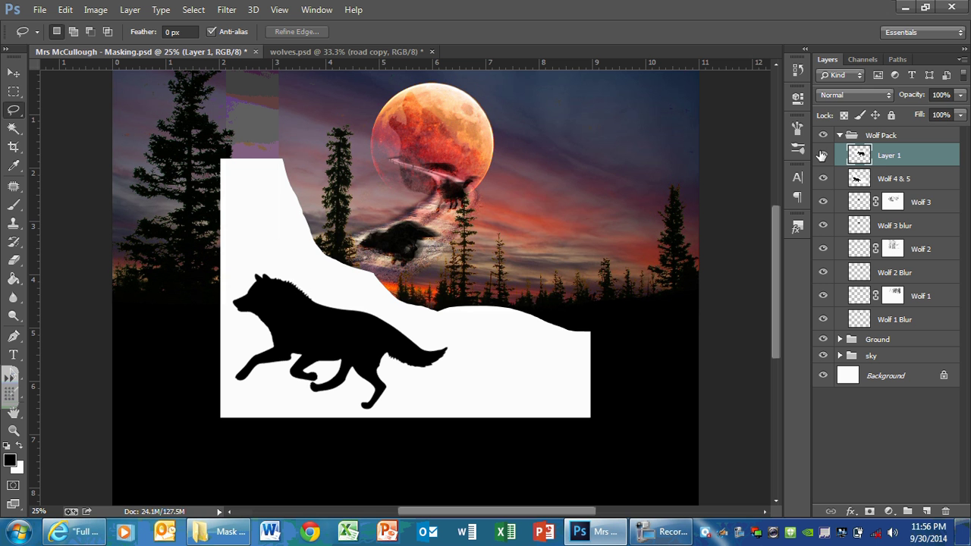
left_click(821, 155)
left_click(823, 155)
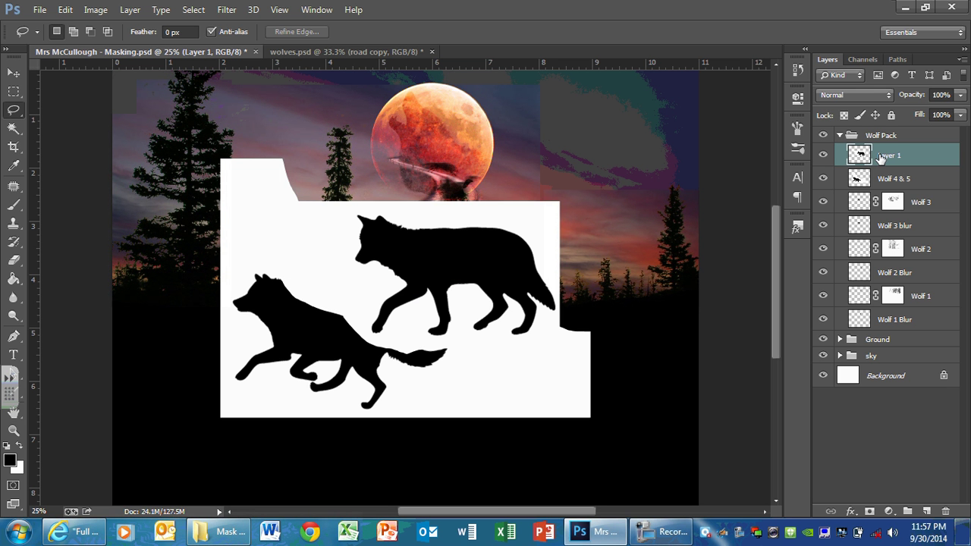
double_click(881, 156)
type("Wolf 5")
key("Return")
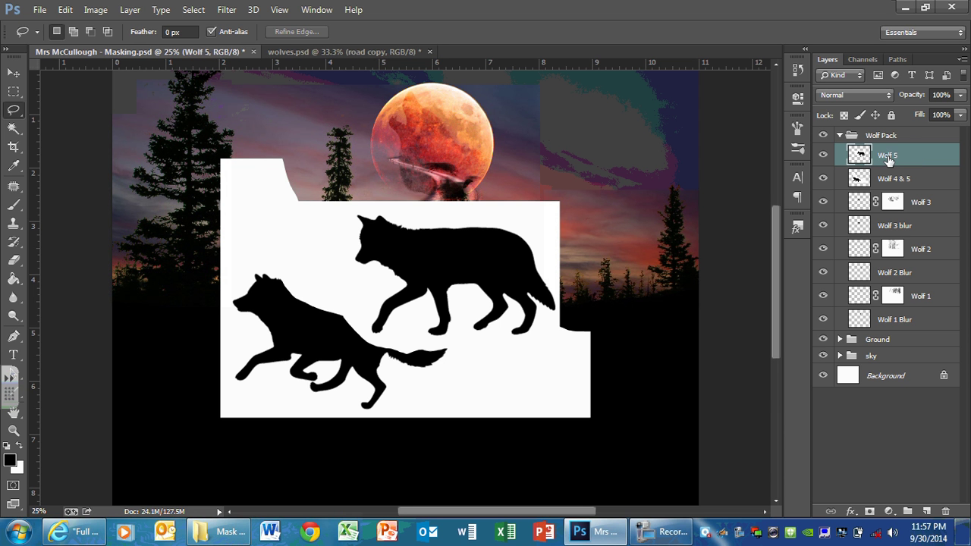
Rename the Wolf 4 & 5 layer as Wolf 4.
left_click(896, 179)
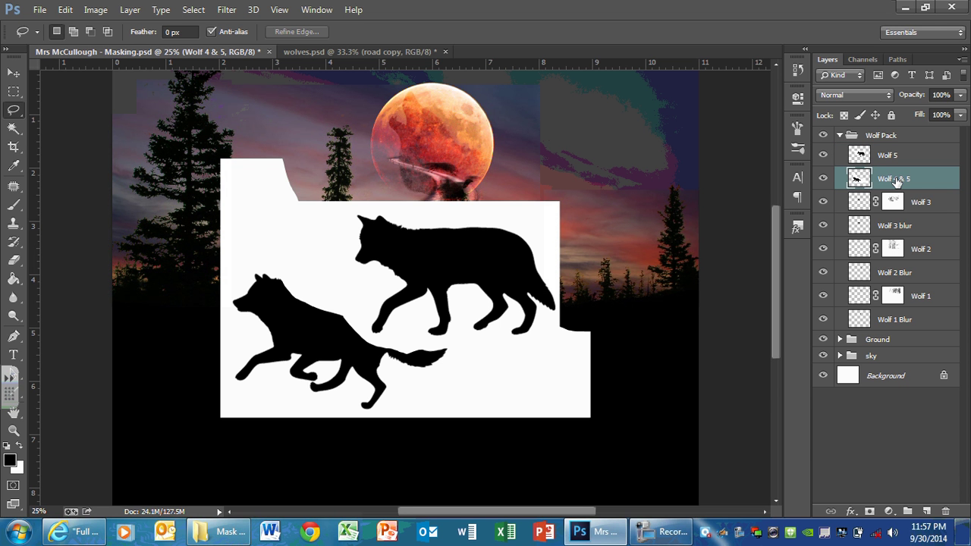
double_click(896, 179)
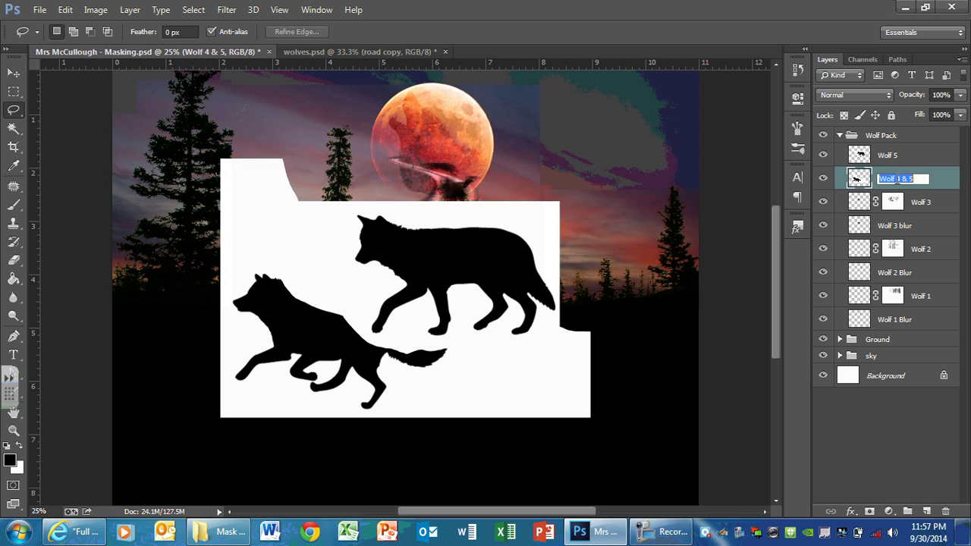
left_click(896, 177)
type("\\\\\\")
key("BackSpace")
key("BackSpace")
key("BackSpace")
key("BackSpace")
key("BackSpace")
key("BackSpace")
key("BackSpace")
key("BackSpace")
type("4")
left_click(939, 199)
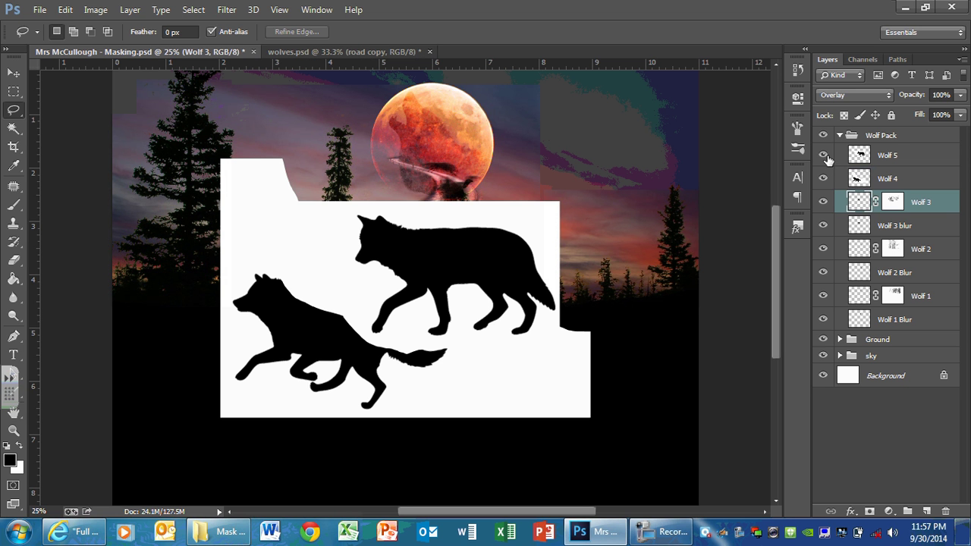
Hide Wolf 5, delete the white background around the running wolf on Wolf 4 with the Magic Wand, and deselect.
left_click(824, 155)
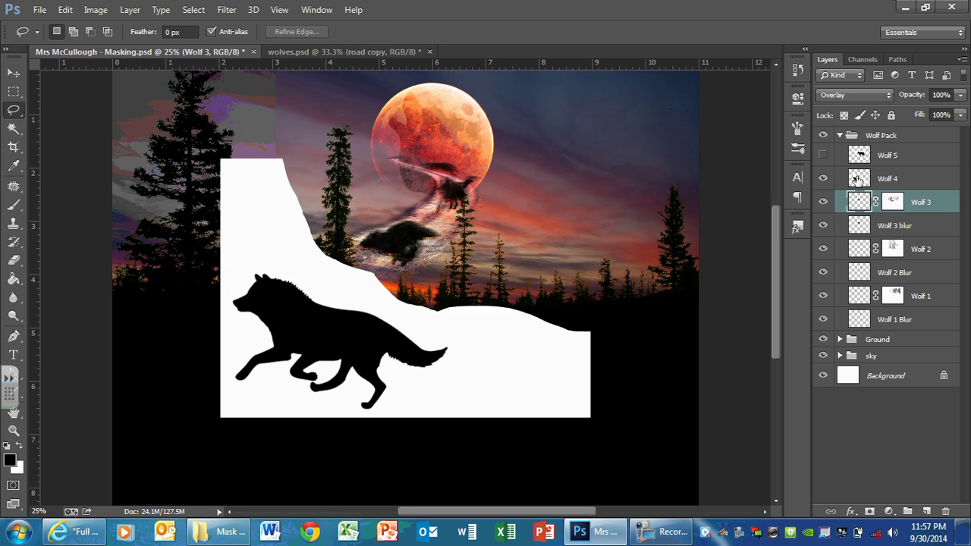
left_click(856, 179)
left_click(16, 127)
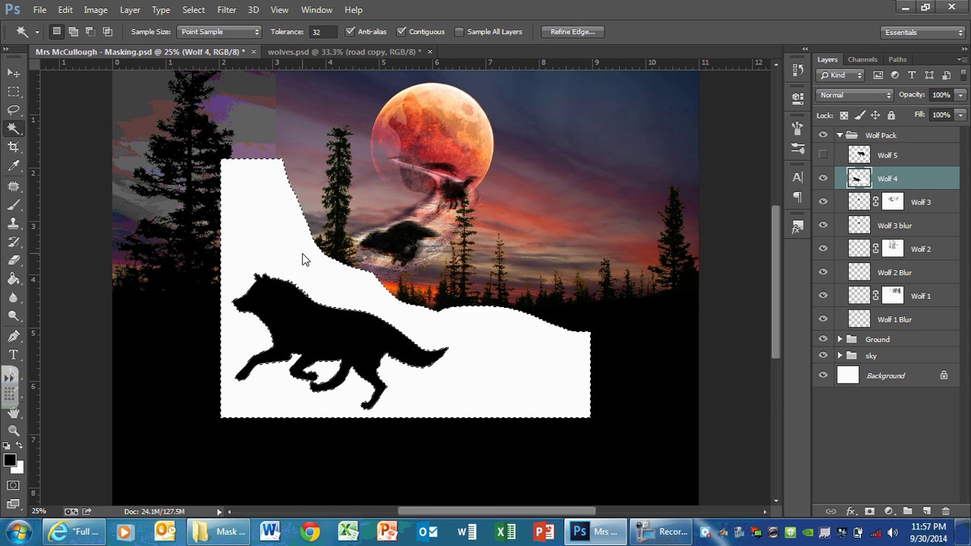
key("Delete")
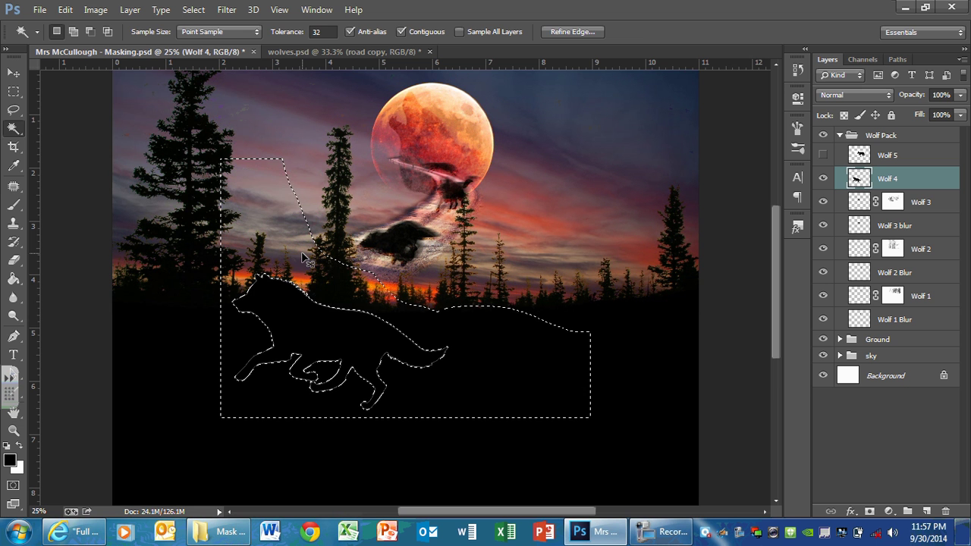
key("ctrl+d")
Scale Wolf 4 down to about a quarter of its size and place it over the moon's left edge, above the road.
key("v")
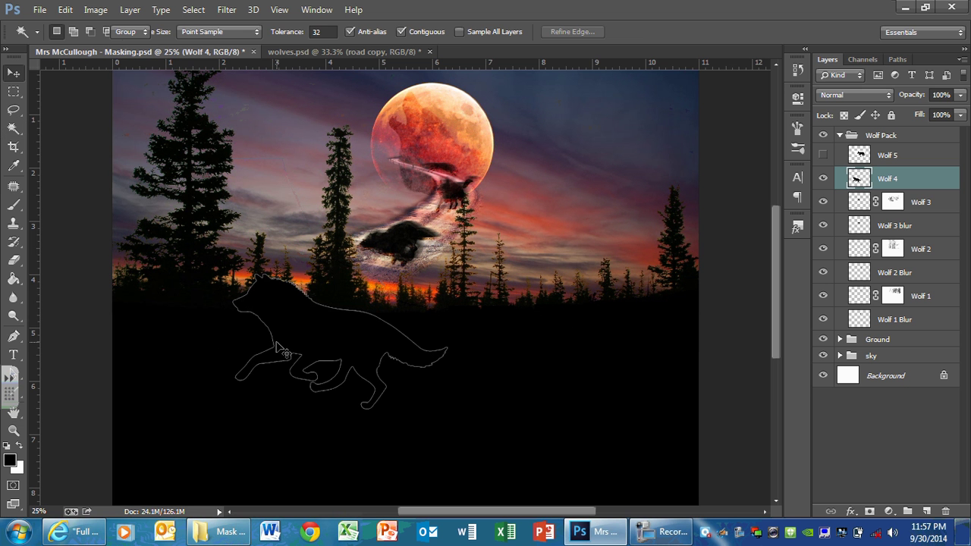
left_click_drag(279, 347, 367, 164)
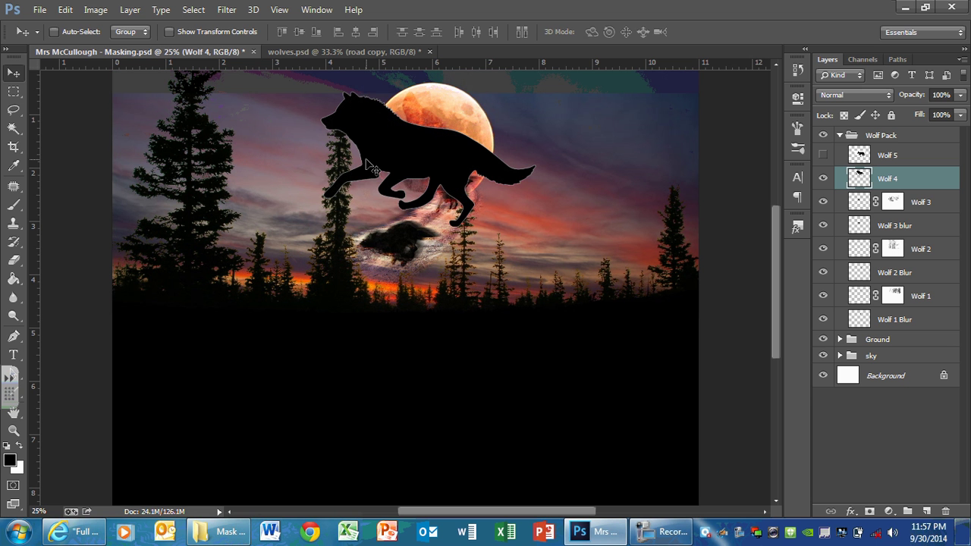
key("ctrl+t")
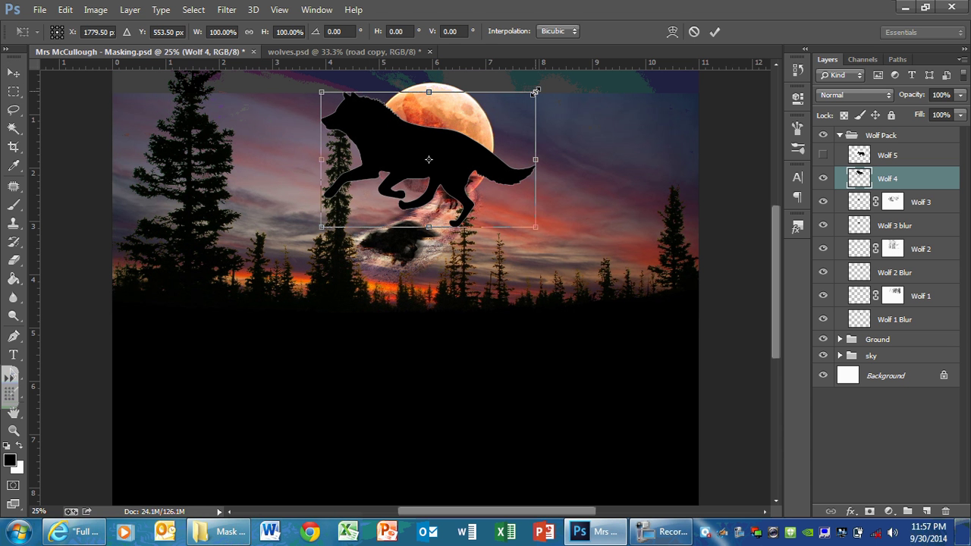
left_click_drag(534, 92, 354, 166)
key("Return")
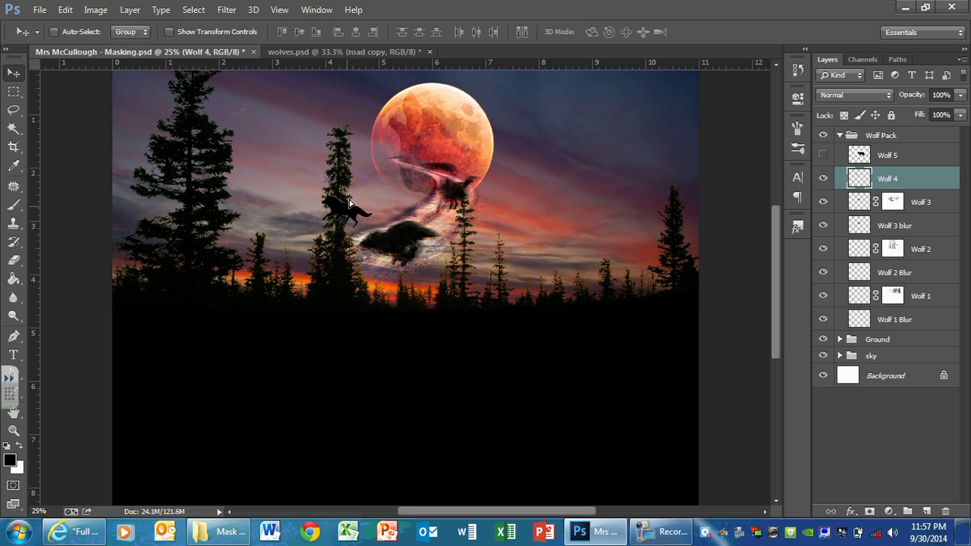
left_click_drag(350, 203, 389, 149)
Flip Wolf 4 horizontally so that it runs toward the moon.
key("ctrl+plus")
key("ctrl+plus")
key("ctrl+plus")
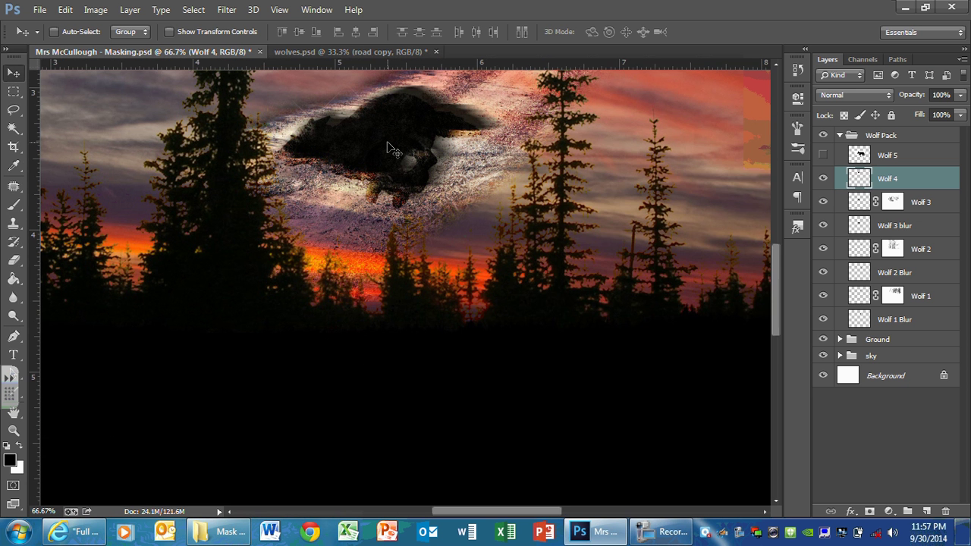
scroll(388, 148, "up", 3)
scroll(387, 141, "up", 3)
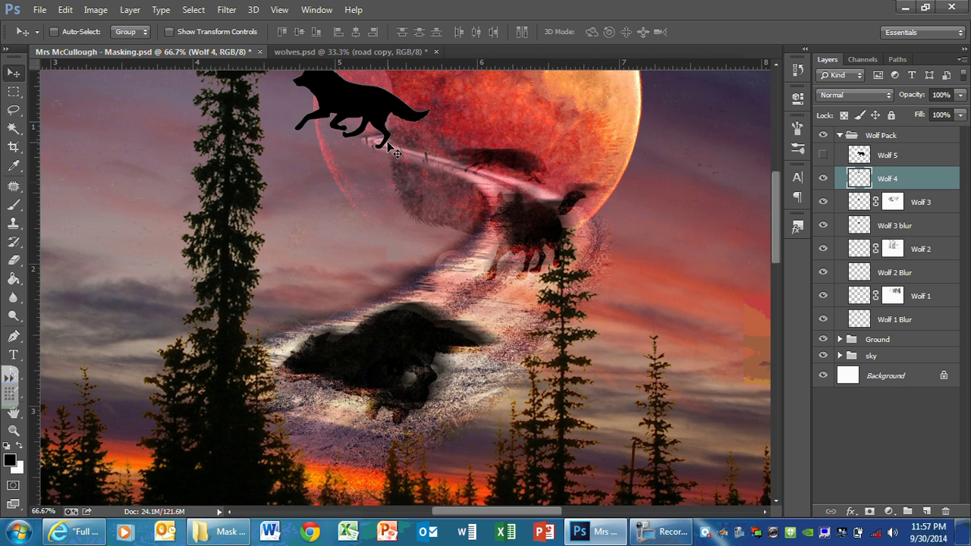
scroll(395, 151, "up", 3)
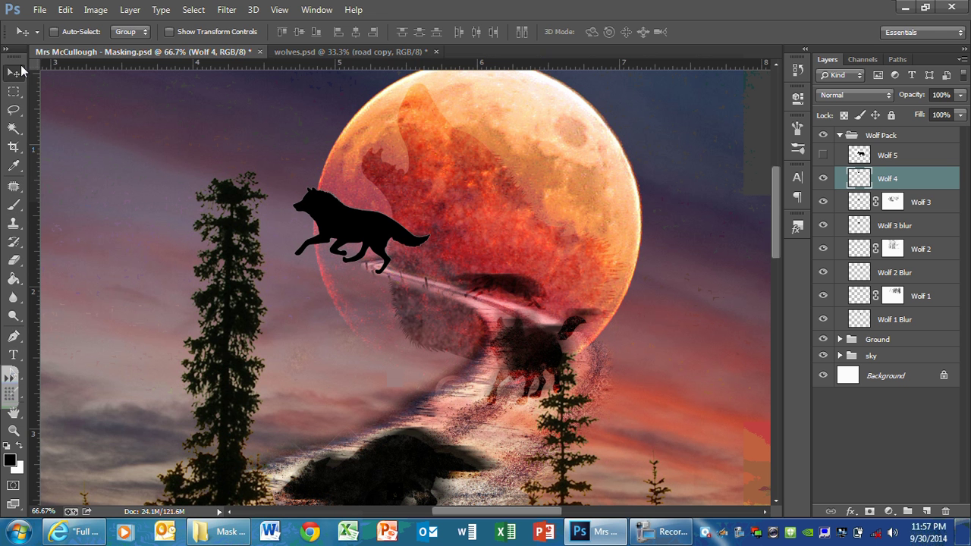
left_click(65, 9)
mouse_move(181, 277)
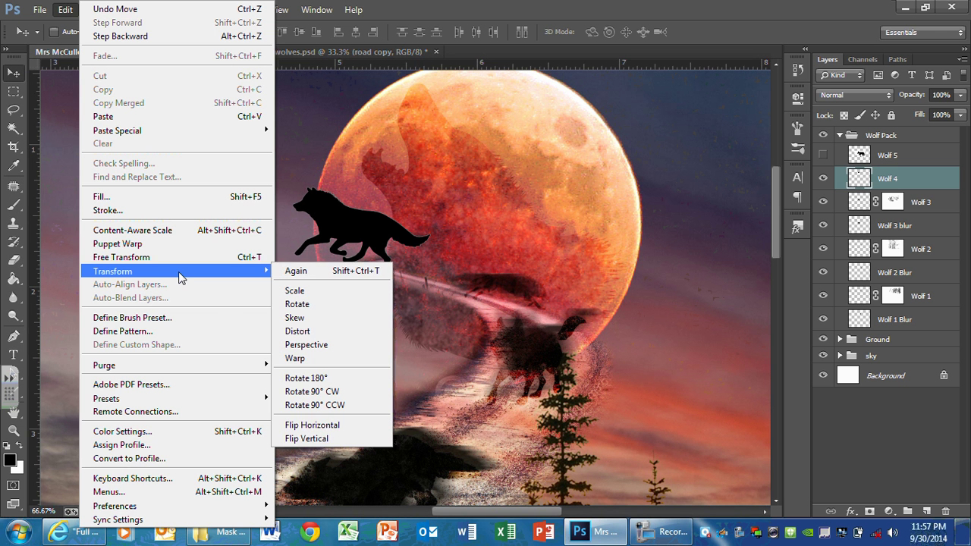
left_click(337, 427)
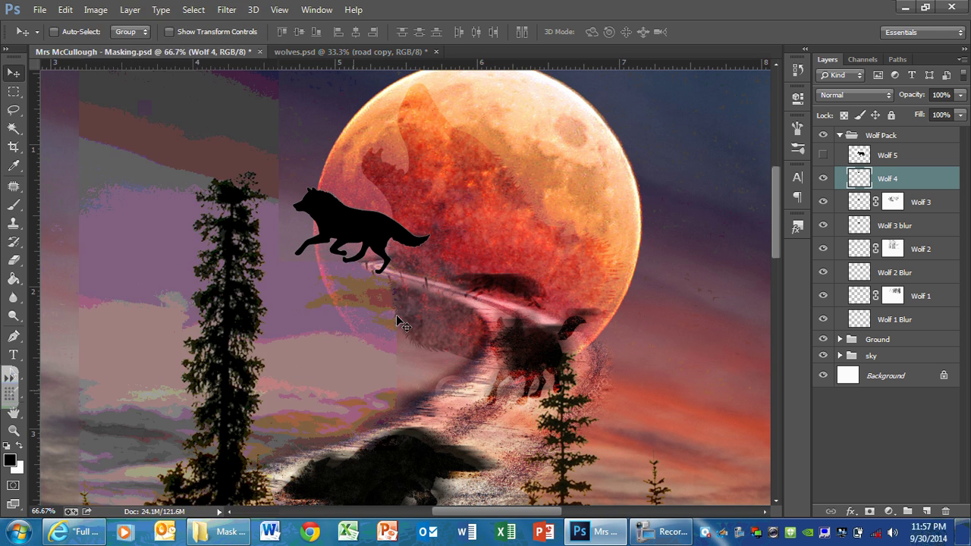
key("ctrl+z")
key("ctrl+r")
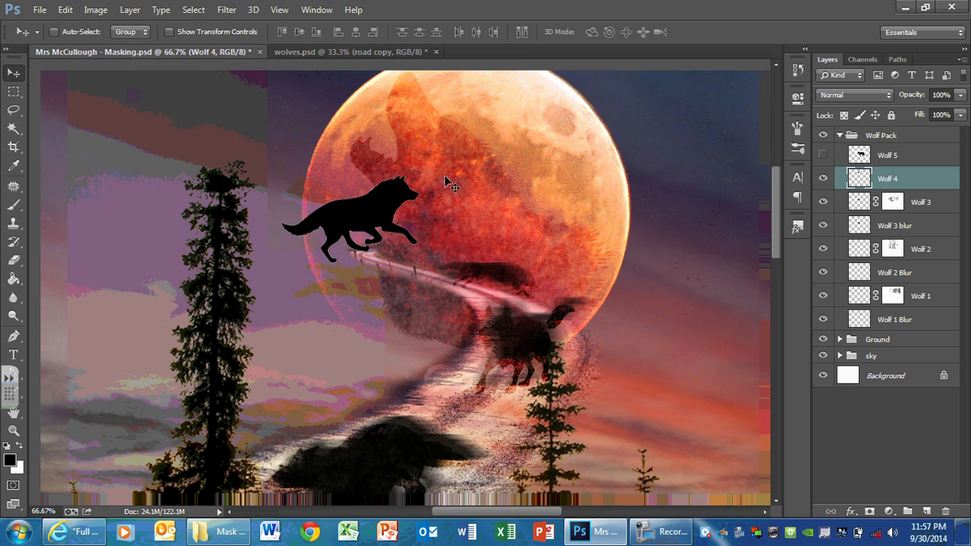
key("ctrl+r")
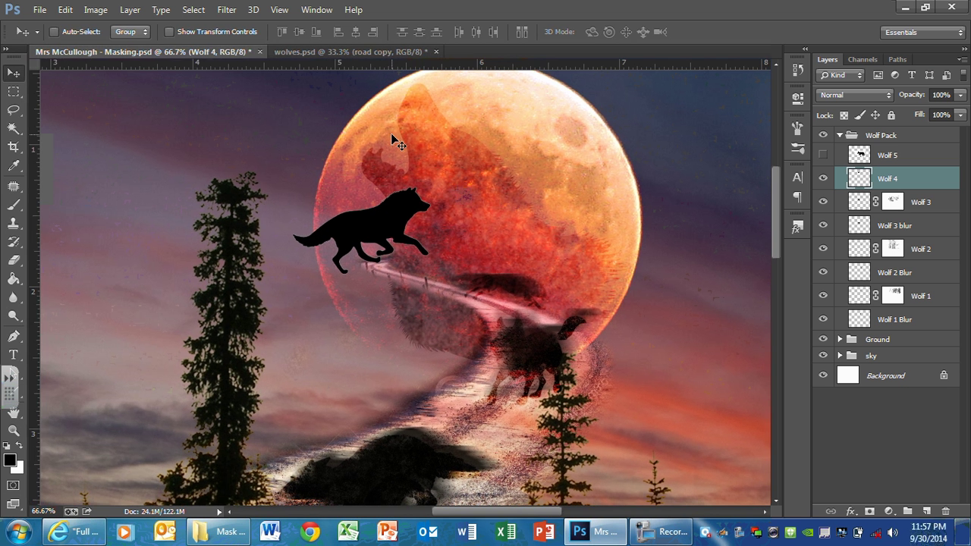
Scale Wolf 4 down to about 42% and place it on the far end of the road inside the moon.
key("ctrl+t")
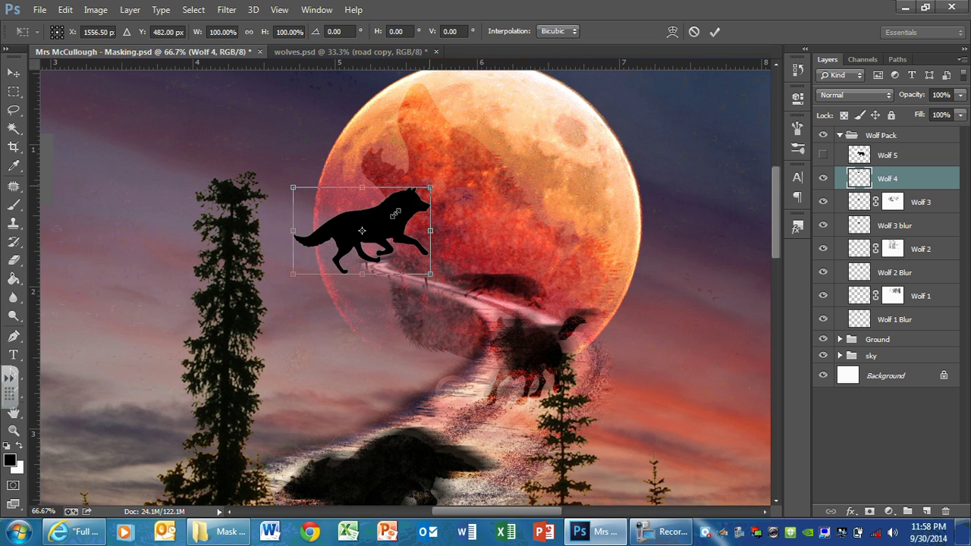
left_click_drag(396, 214, 439, 262)
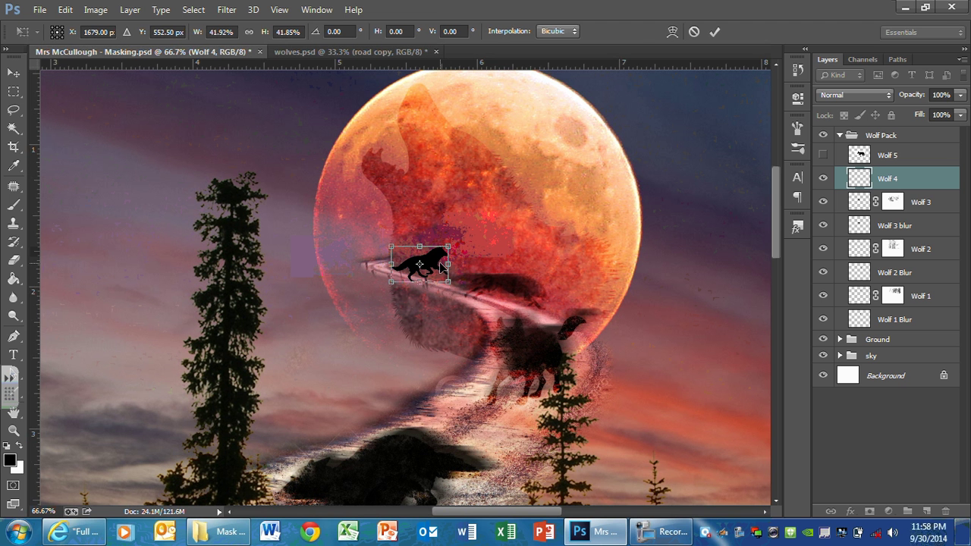
key("Return")
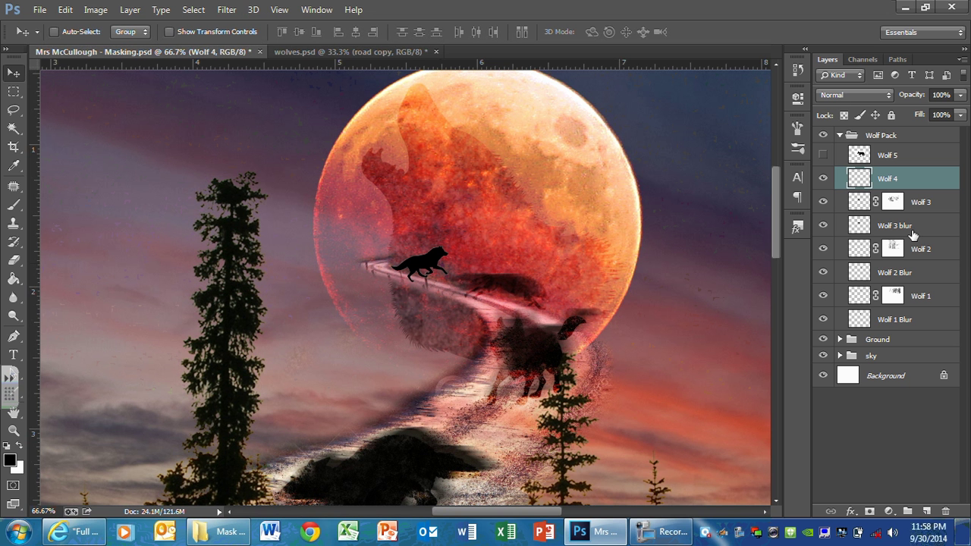
Duplicate Wolf 4 as Wolf 4 blur and move the copy beneath the Wolf 4 layer.
right_click(882, 185)
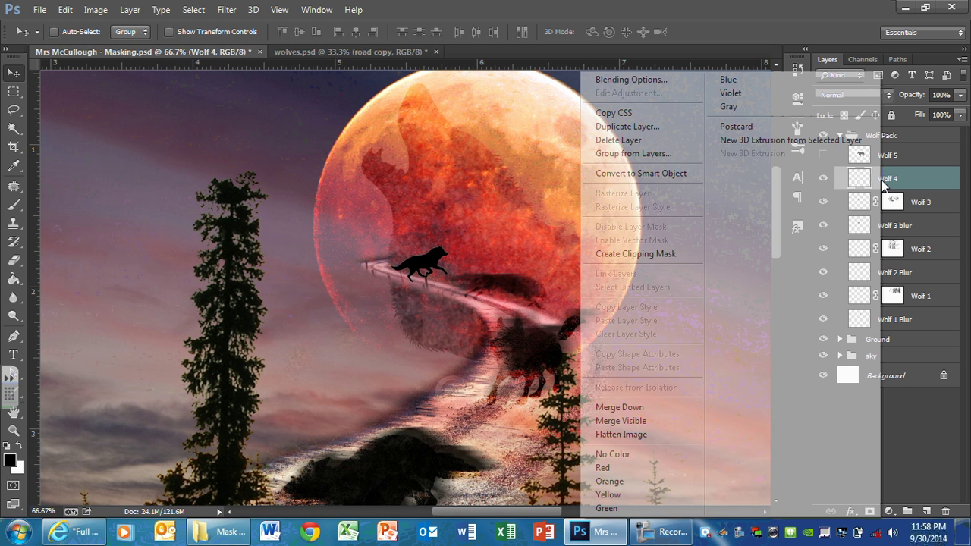
left_click(657, 127)
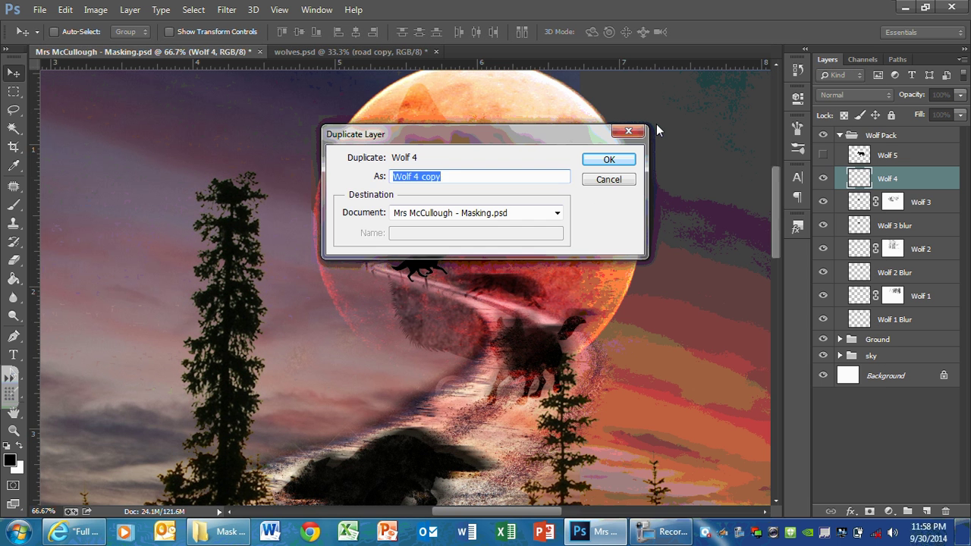
key("End")
key("BackSpace")
key("BackSpace")
key("BackSpace")
key("BackSpace")
type("b")
key("Escape")
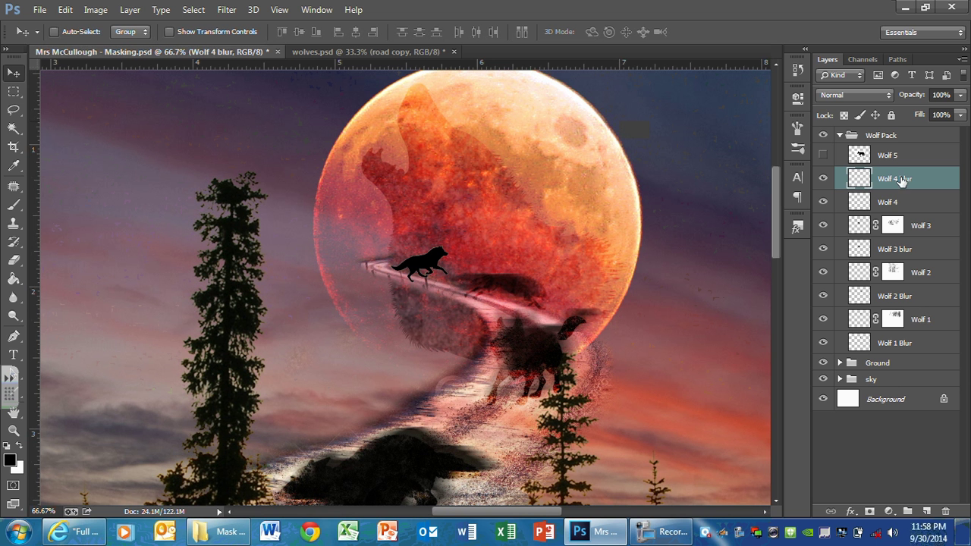
left_click_drag(901, 179, 901, 207)
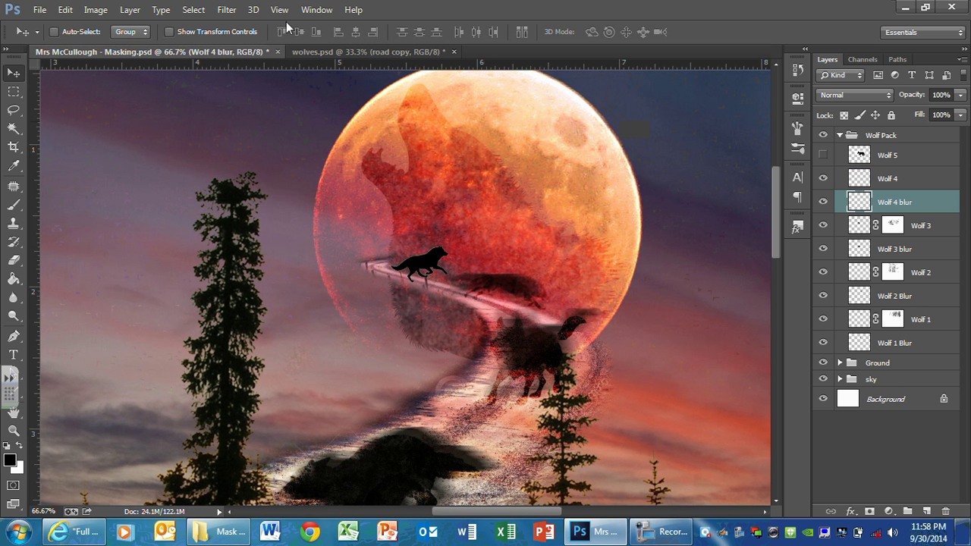
Apply a Motion Blur with angle 0° and distance 50 pixels to Wolf 4 blur and shift it slightly behind the wolf.
left_click(227, 9)
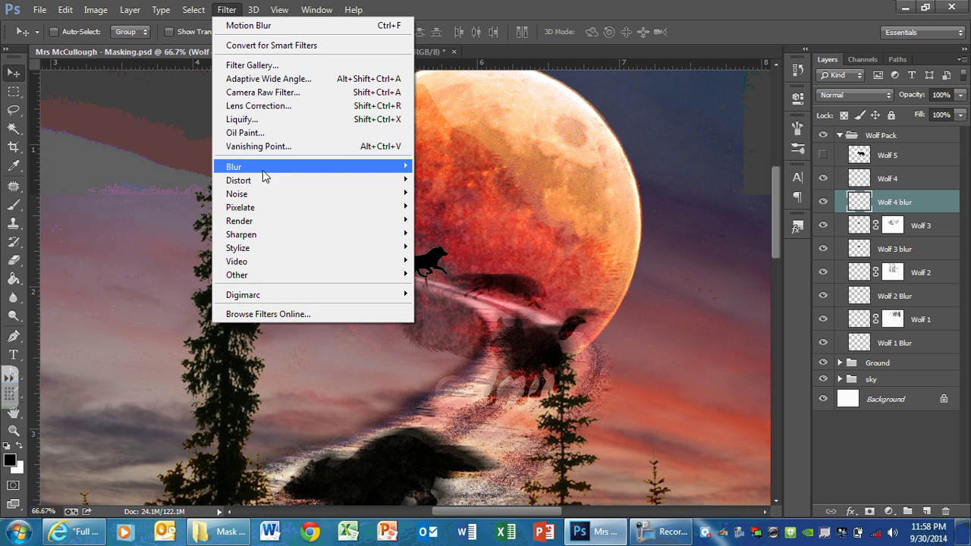
mouse_move(264, 173)
left_click(148, 294)
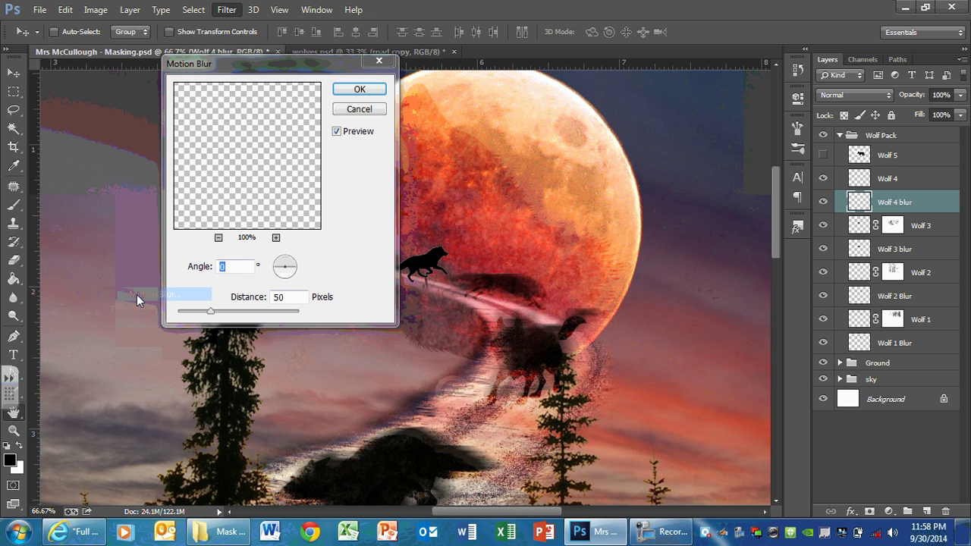
left_click(355, 91)
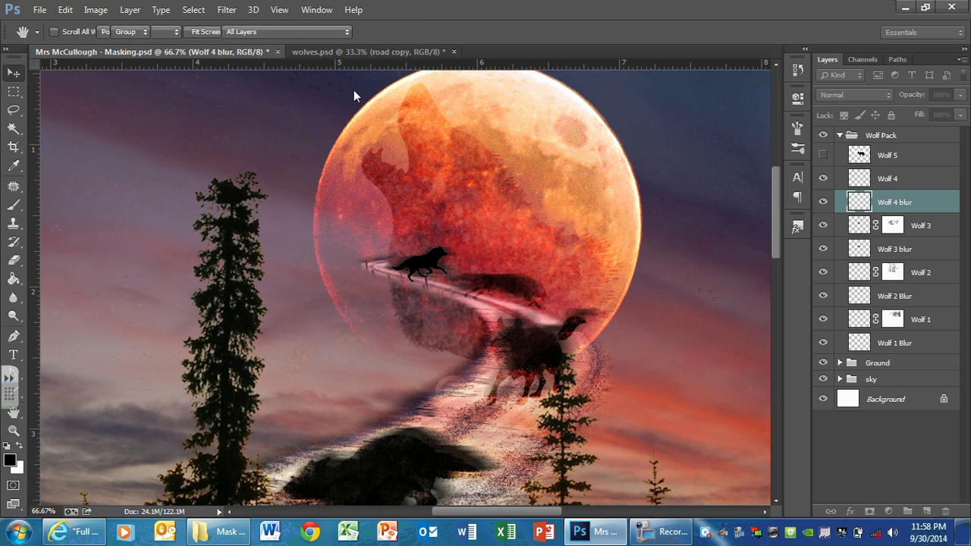
left_click_drag(425, 267, 415, 265)
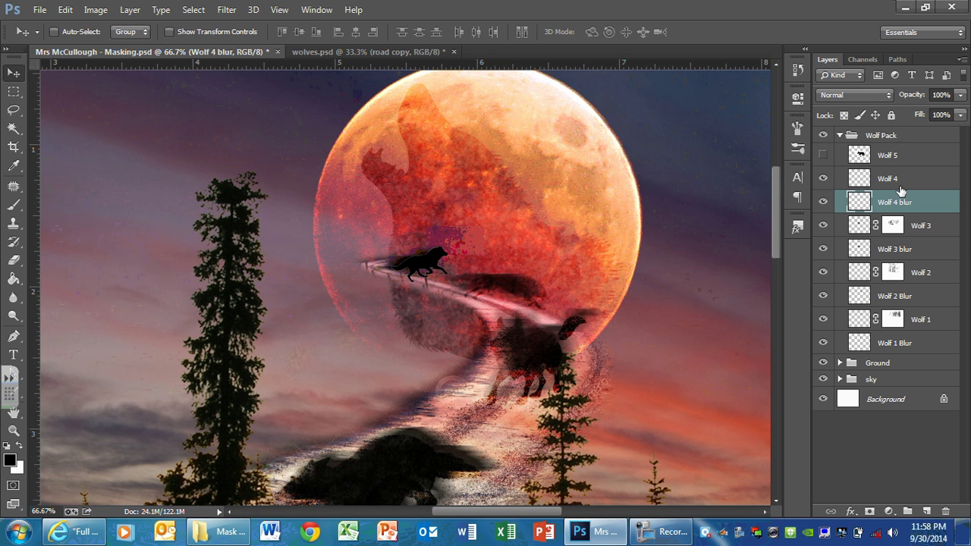
Add a layer mask to Wolf 4 and paint texture into it in black with the 769-pixel textured brush.
left_click(900, 182)
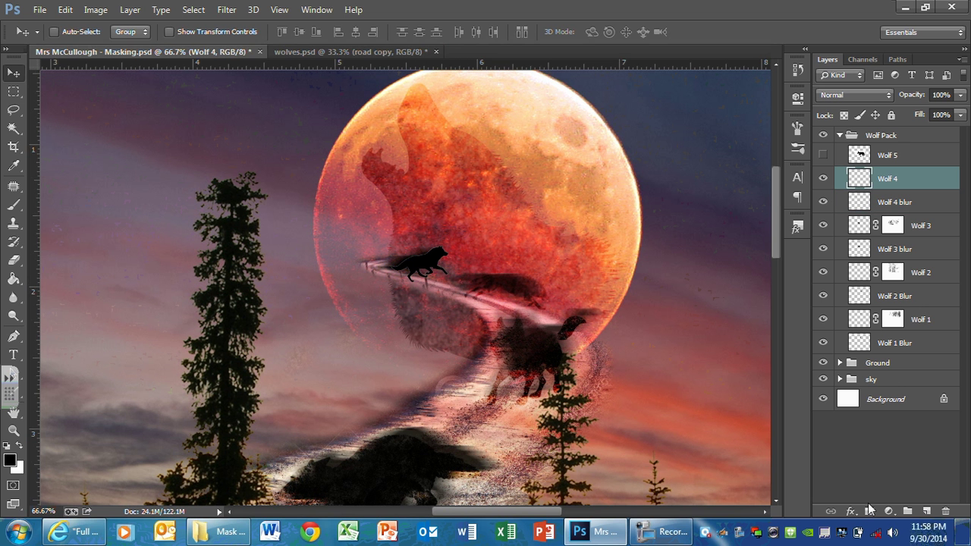
left_click(868, 512)
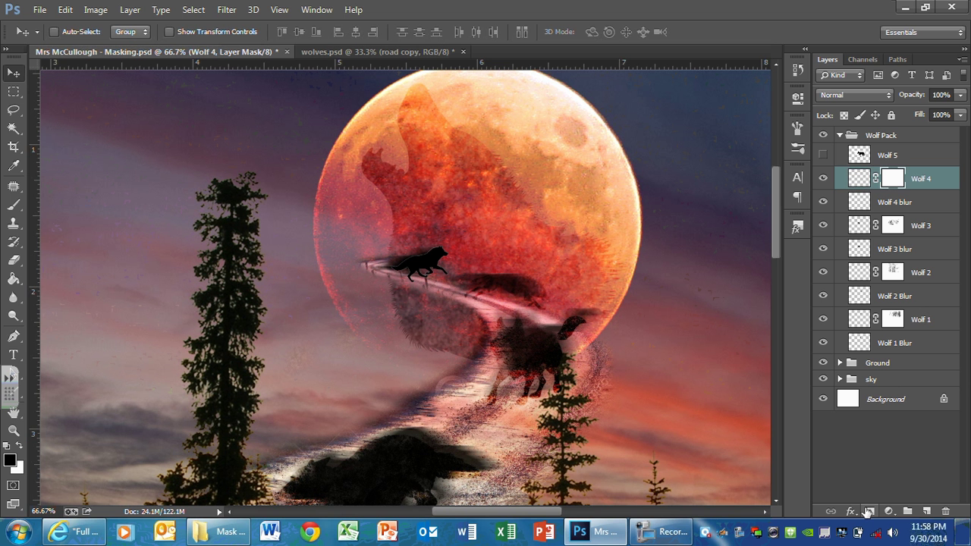
left_click(13, 213)
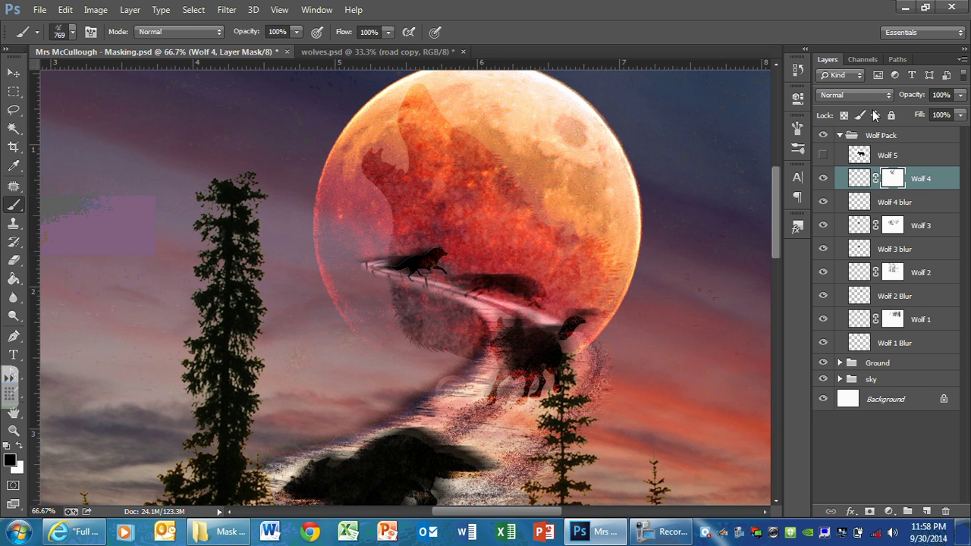
Set Wolf 4's blend mode to Overlay and lower the Wolf 4 blur layer's opacity to 72%.
left_click(852, 95)
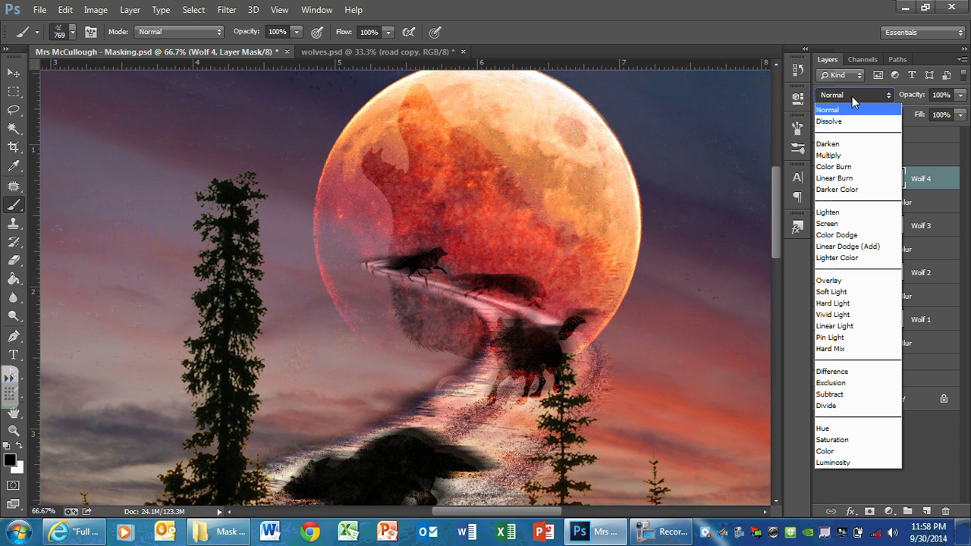
left_click(835, 282)
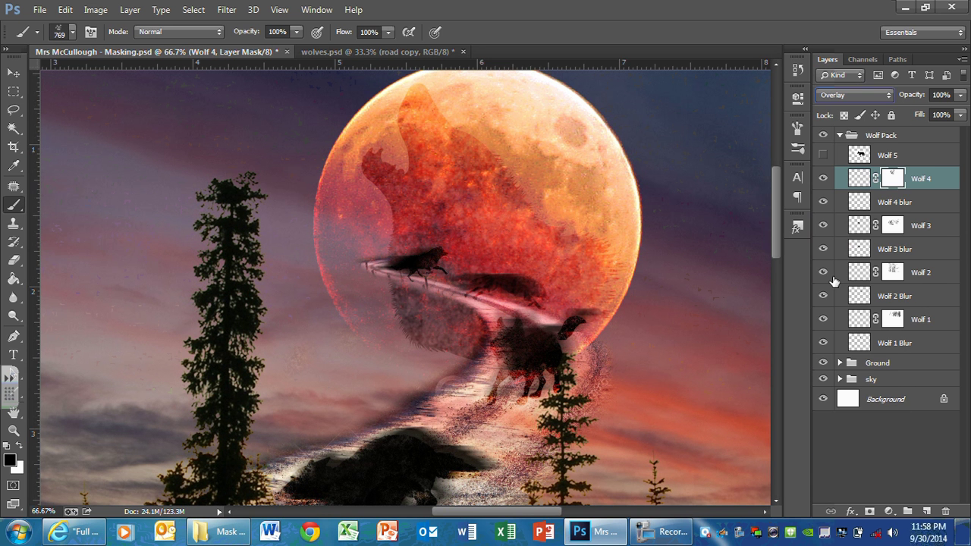
left_click(899, 198)
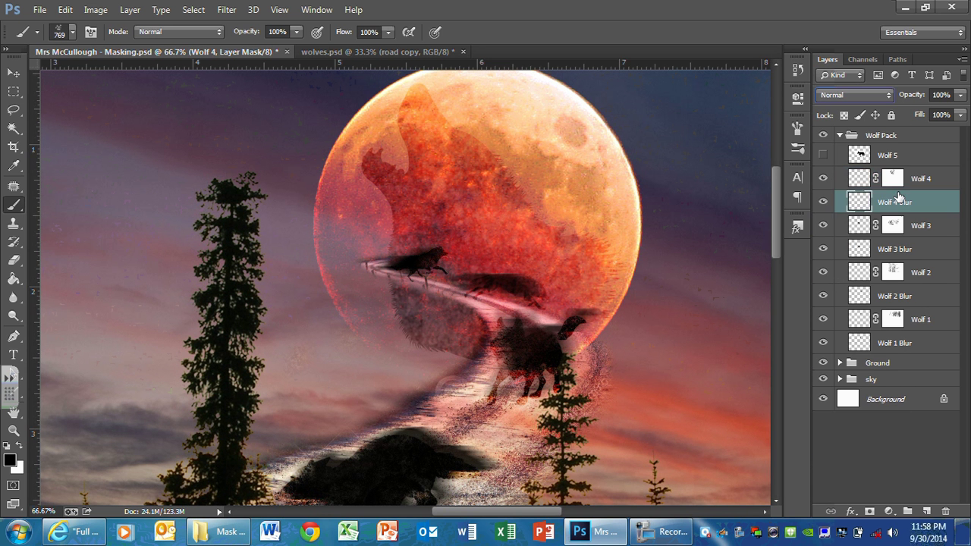
left_click_drag(961, 97, 918, 112)
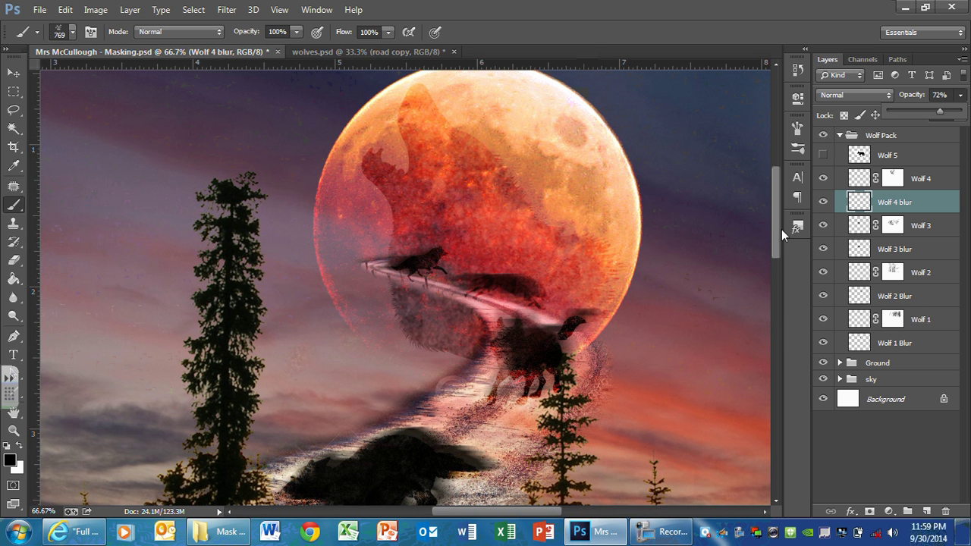
Show the Wolf 5 layer, delete its white background around the wolf with the Magic Wand, and deselect.
mouse_move(782, 229)
left_mouse_down()
mouse_move(788, 288)
mouse_move(787, 233)
left_mouse_up()
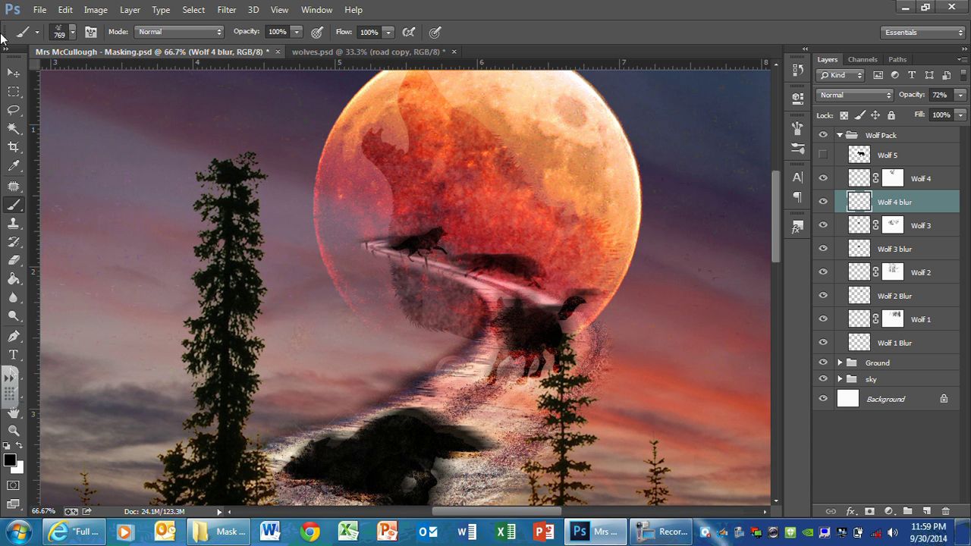
left_click(14, 72)
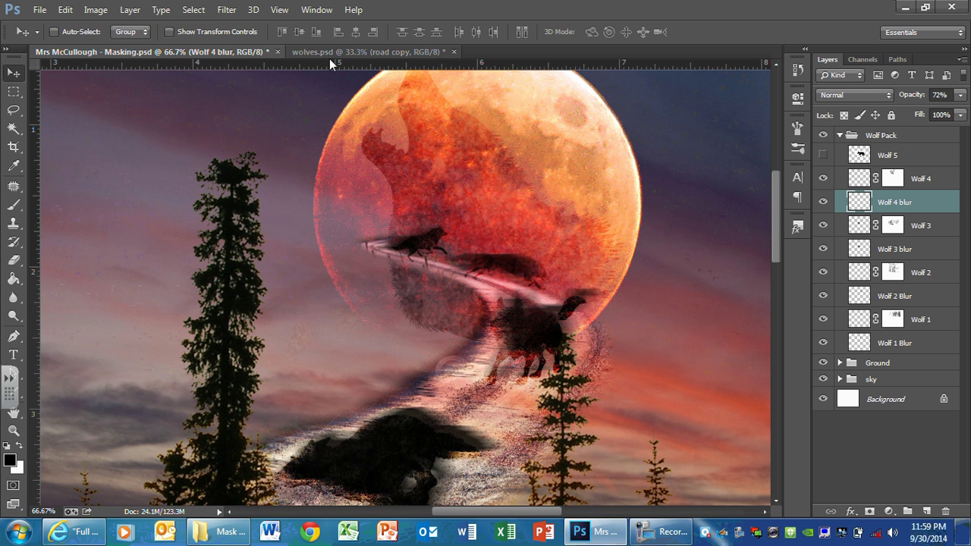
left_click(824, 155)
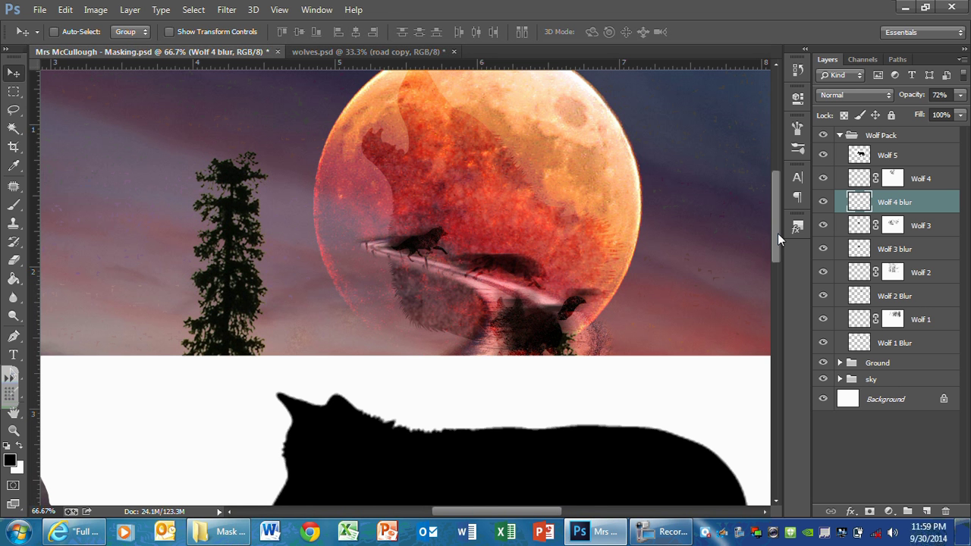
key("w")
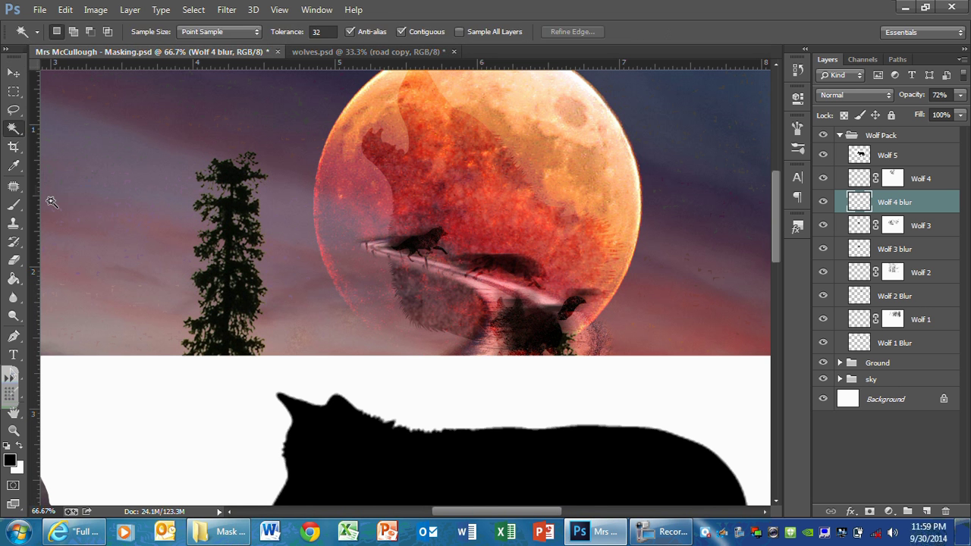
left_click(168, 440)
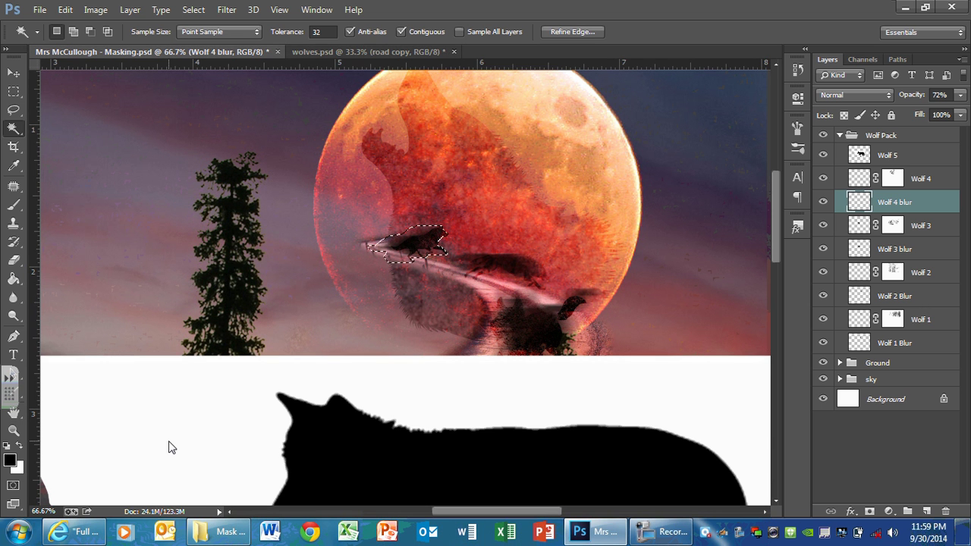
left_click(892, 154)
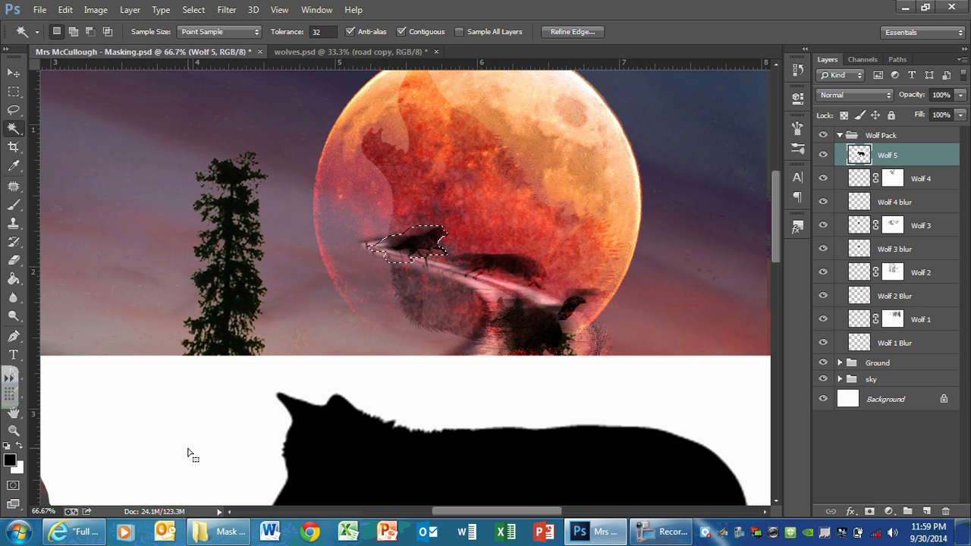
key("ctrl+d")
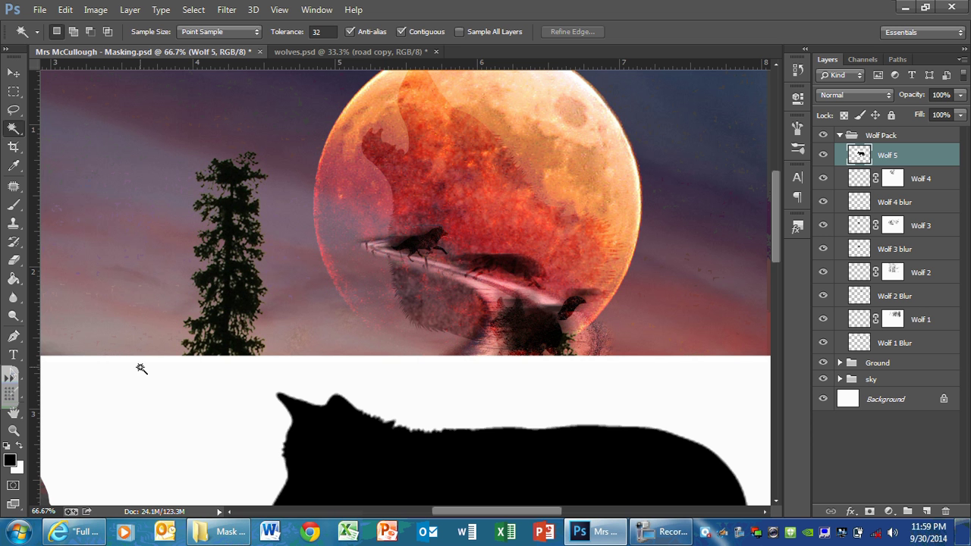
left_click(141, 368)
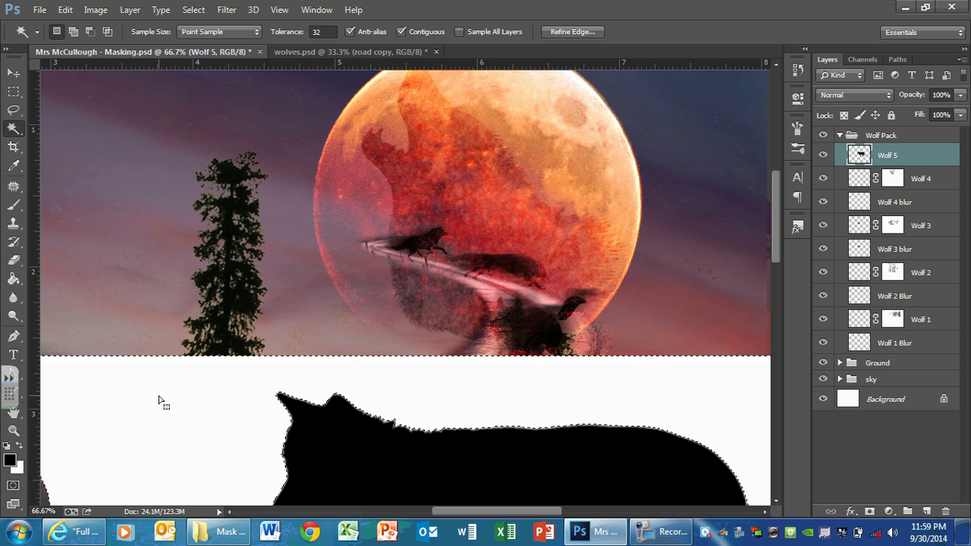
key("Delete")
key("ctrl+d")
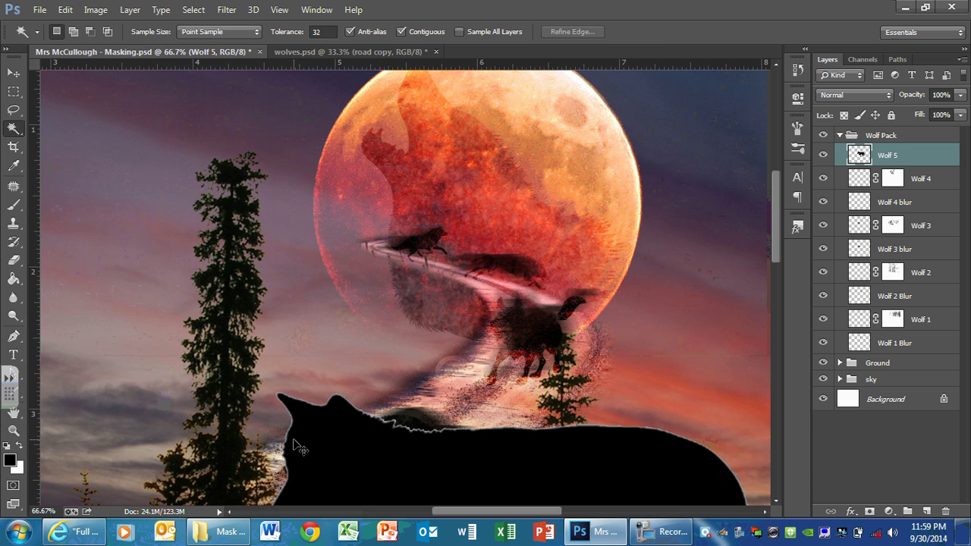
Scale Wolf 5 down to about 9.7% and place it over the moon's left edge, just above the road's far end.
key("ctrl+t")
key("ctrl+r")
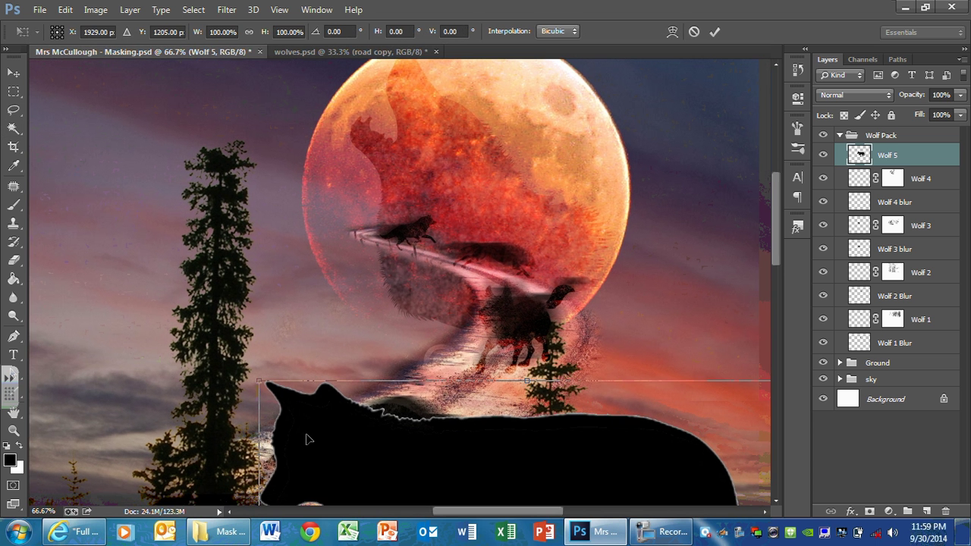
left_click_drag(257, 380, 382, 456)
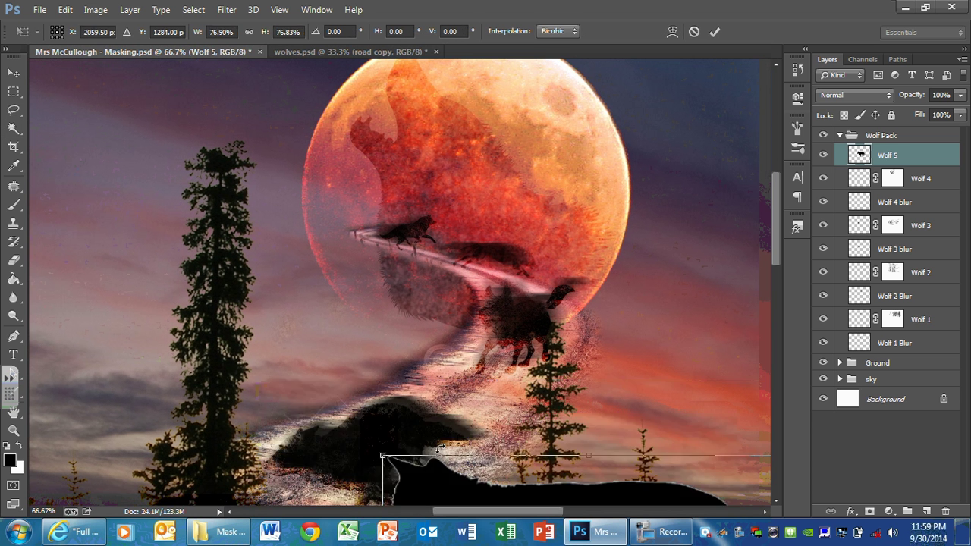
left_click_drag(440, 461, 287, 243)
left_click_drag(194, 188, 563, 390)
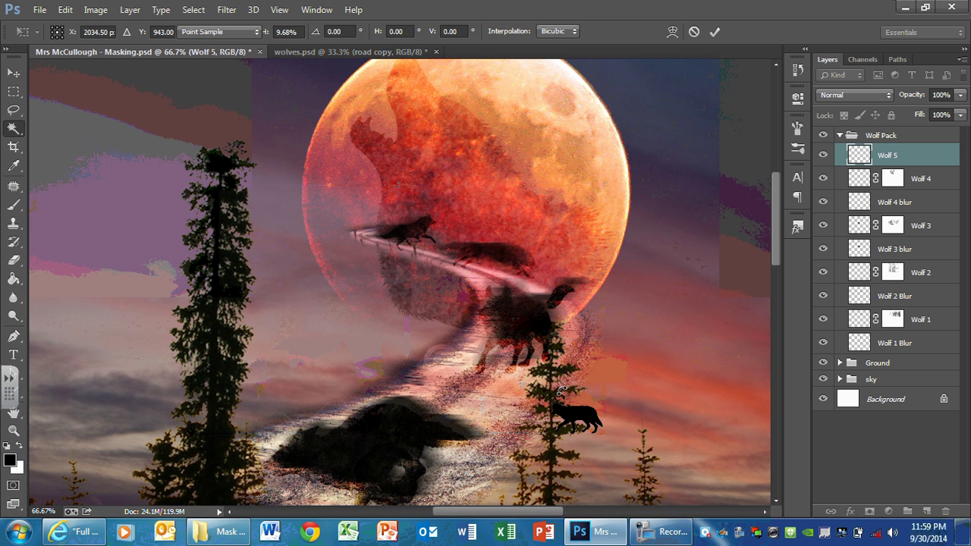
key("Return")
key("v")
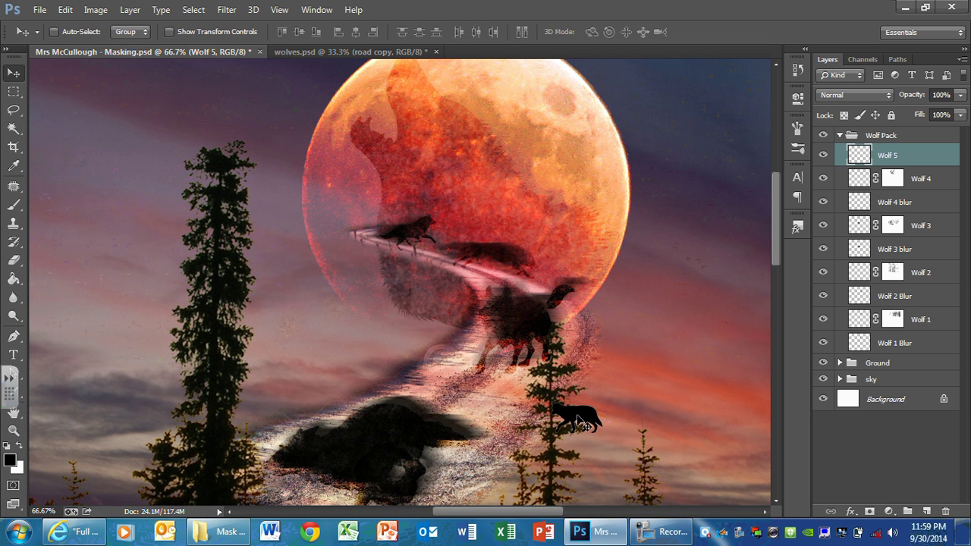
left_click_drag(579, 421, 368, 210)
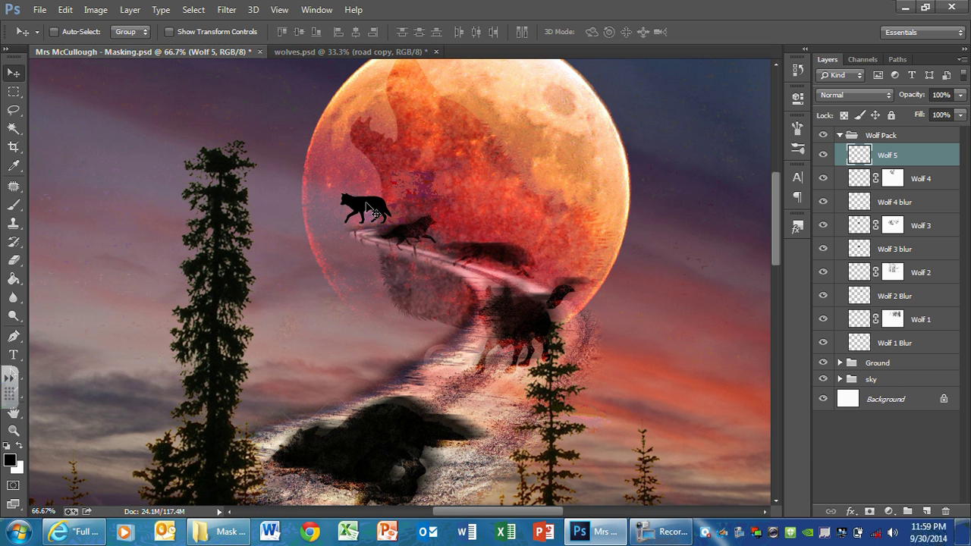
Scale Wolf 5 down to about 50% and place it on the far end of the road.
key("ctrl+plus")
key("ctrl+plus")
key("ctrl+plus")
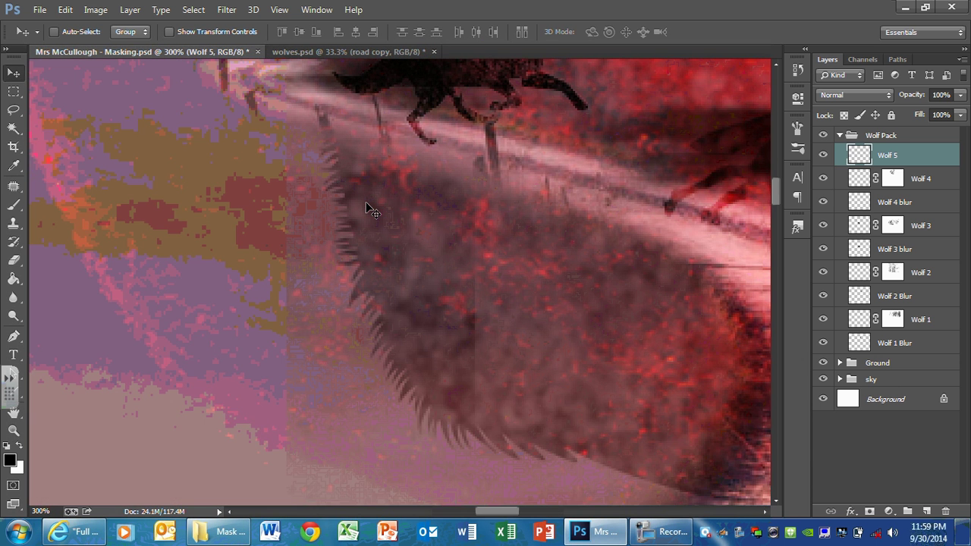
scroll(371, 211, "up", 1)
scroll(371, 210, "up", 3)
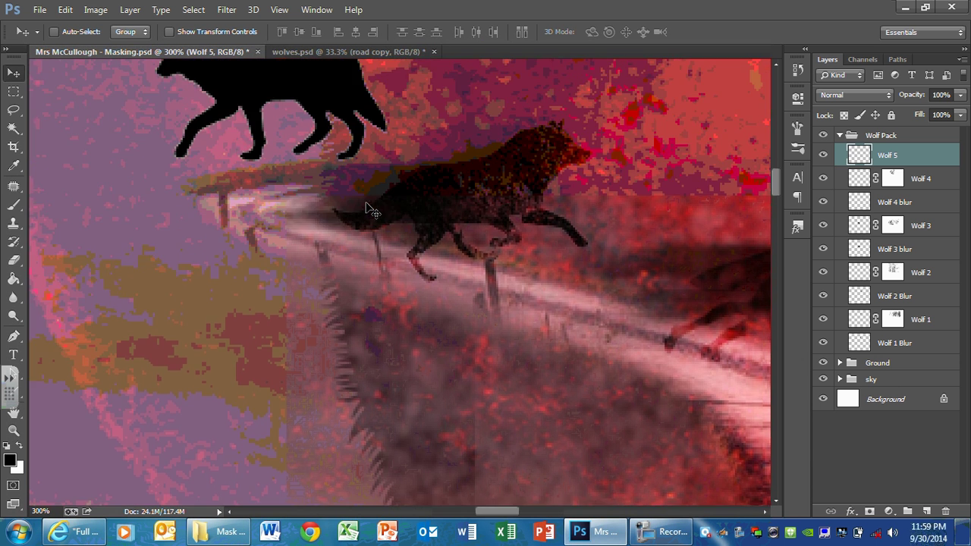
scroll(372, 210, "up", 2)
key("ctrl+t")
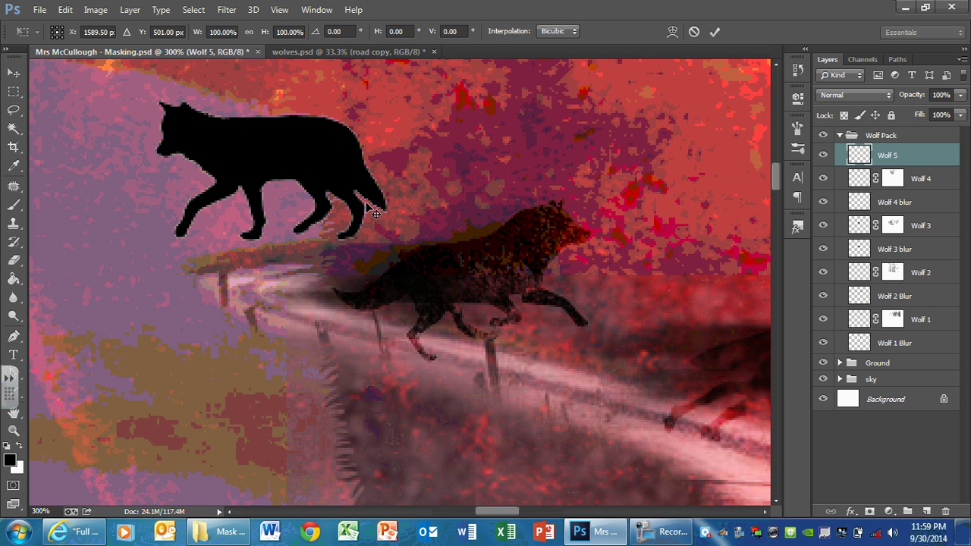
left_click_drag(154, 93, 277, 153)
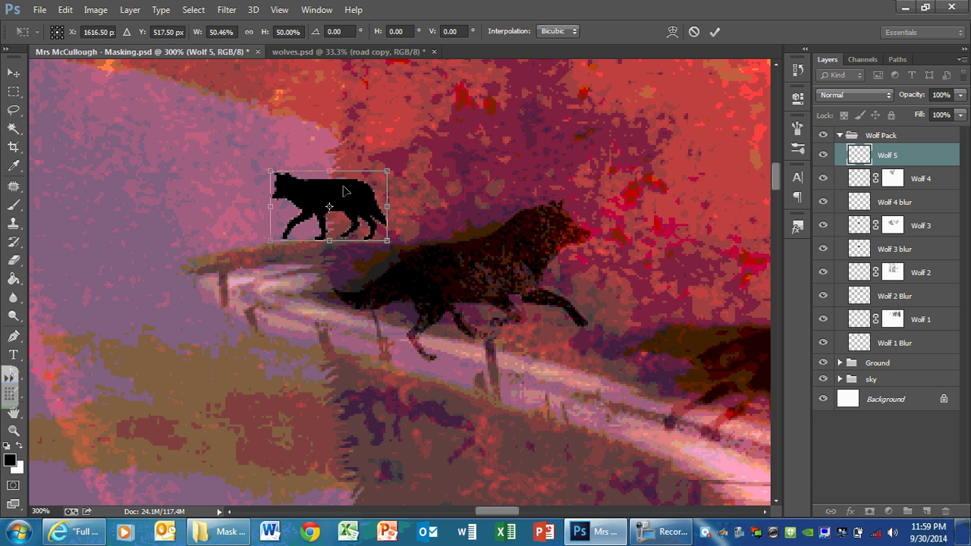
left_click_drag(345, 190, 308, 223)
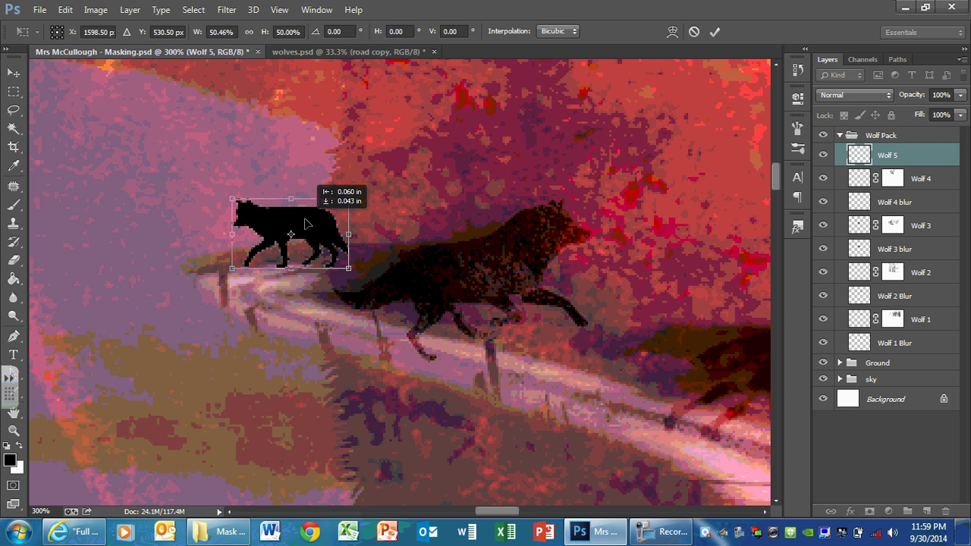
key("Return")
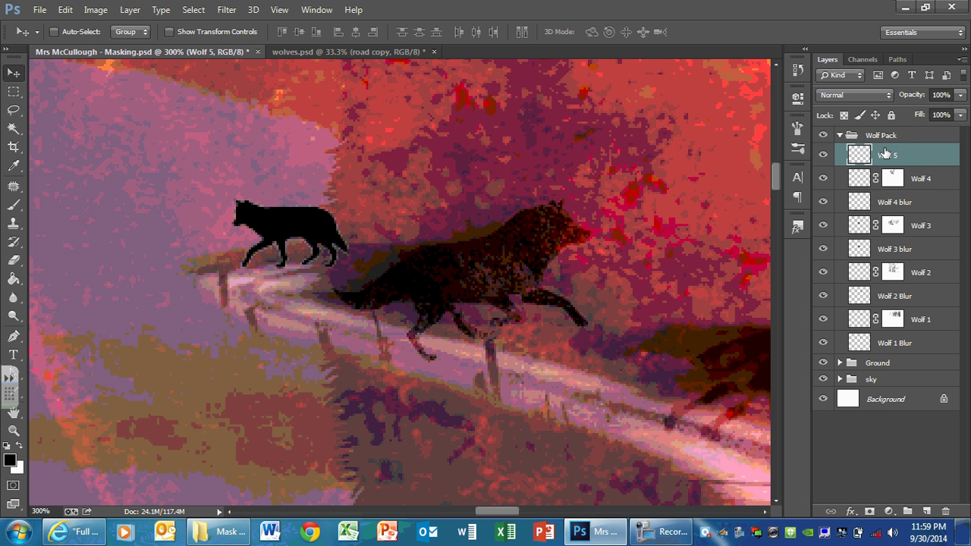
Duplicate the Wolf 5 layer as "Wolf 5 blur" and move the duplicate beneath Wolf 5 in the layer order.
right_click(885, 153)
left_click(630, 126)
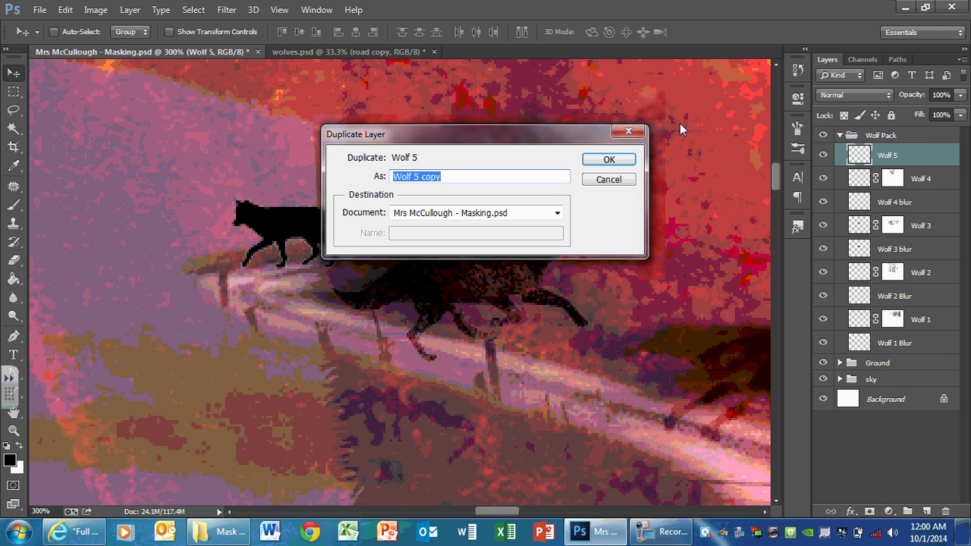
key("End")
type("\\")
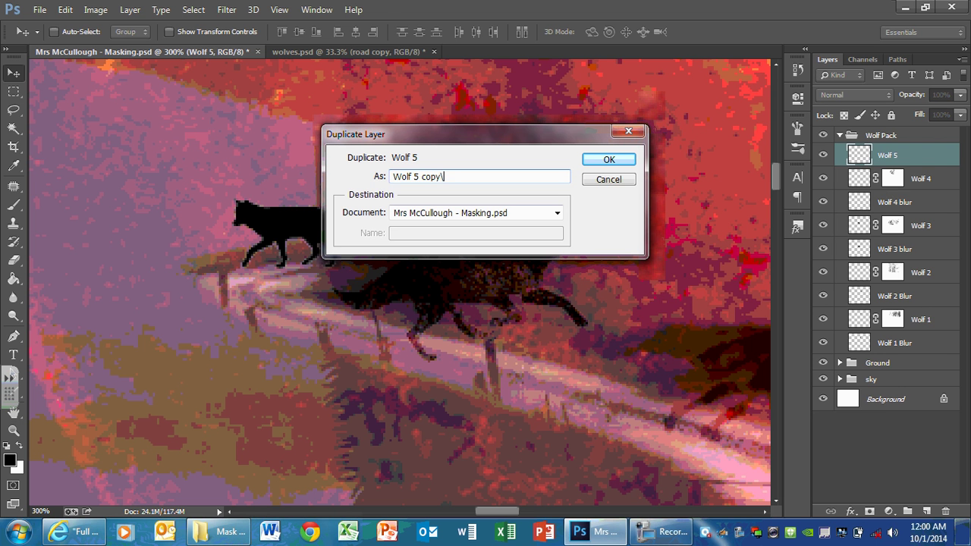
key("BackSpace")
key("BackSpace")
key("BackSpace")
key("BackSpace")
key("BackSpace")
type("blur")
key("Return")
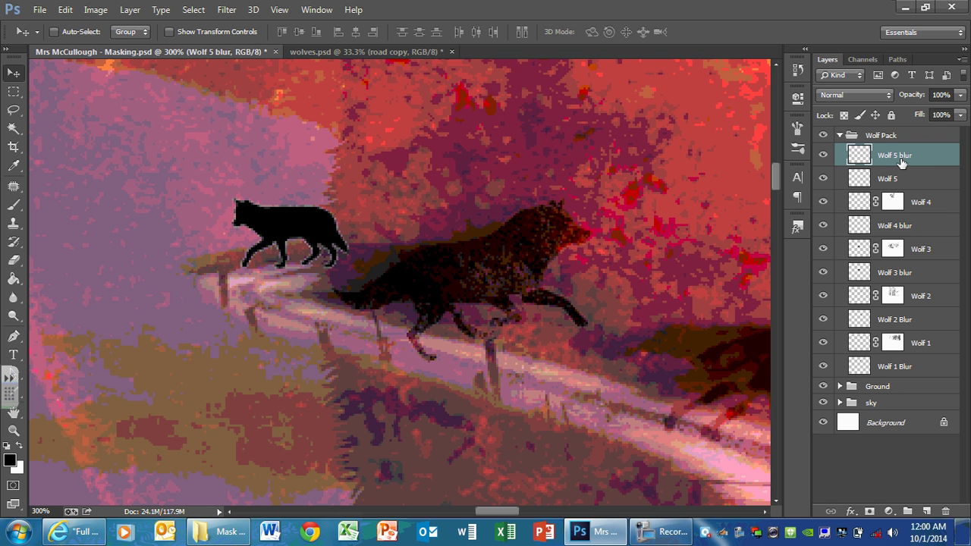
left_click_drag(901, 162, 902, 188)
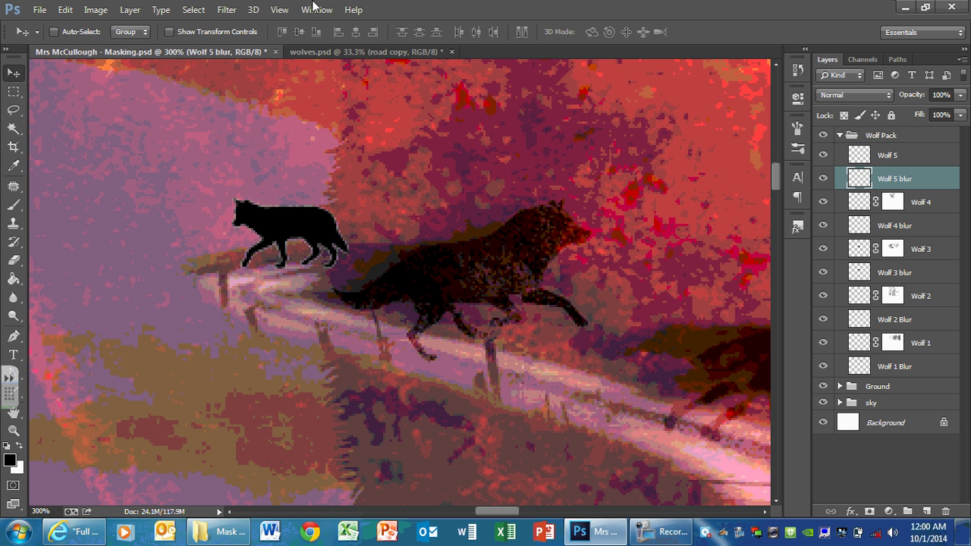
Apply a Motion Blur at angle 0 and distance 50 pixels to Wolf 5 blur, and shift it slightly toward the wolf's tail.
left_click(225, 9)
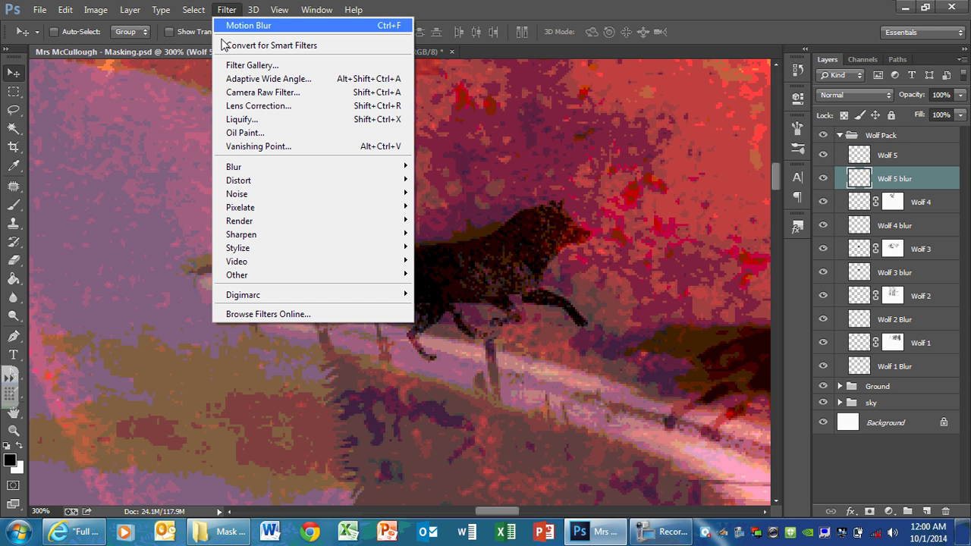
mouse_move(248, 168)
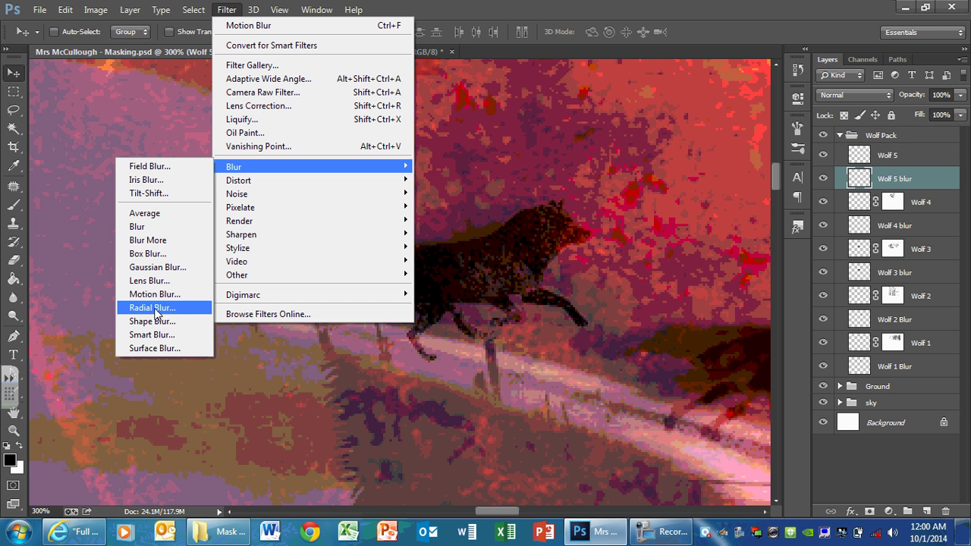
left_click(155, 294)
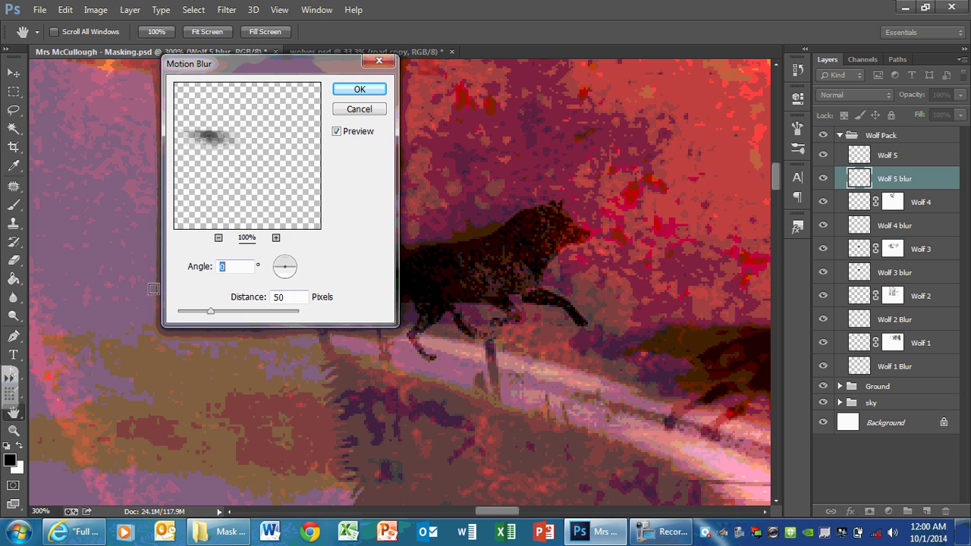
key("Return")
key("v")
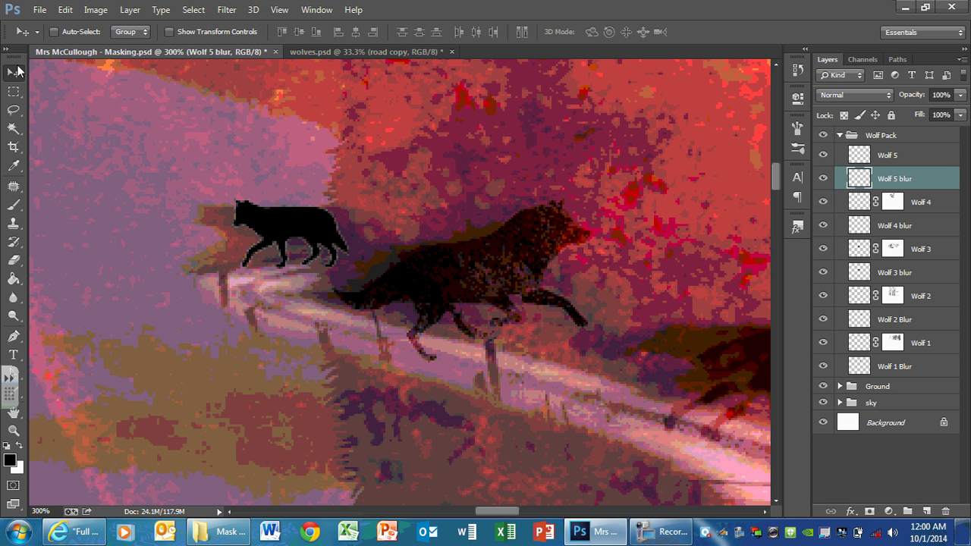
left_click_drag(307, 209, 342, 205)
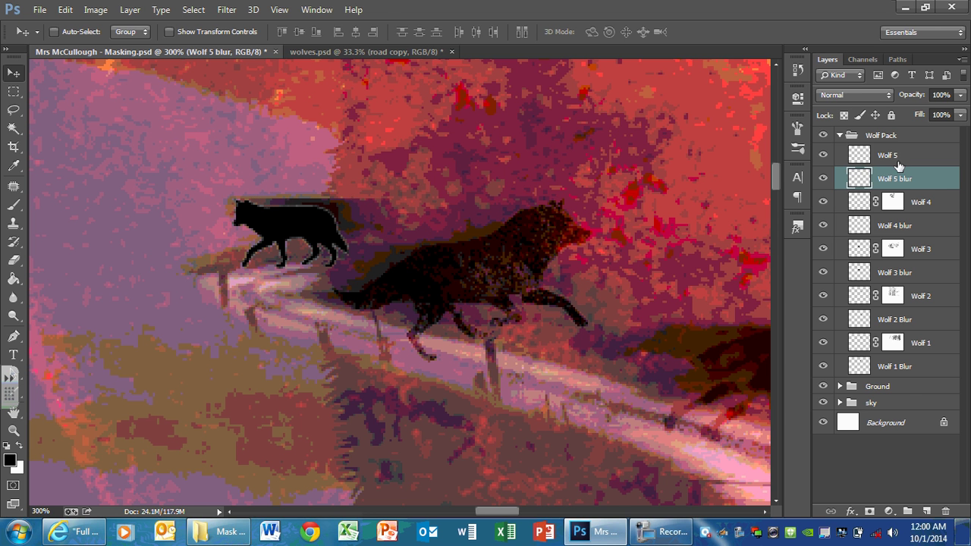
Set the Wolf 5 layer's blend mode to Overlay.
left_click(895, 157)
left_click(865, 92)
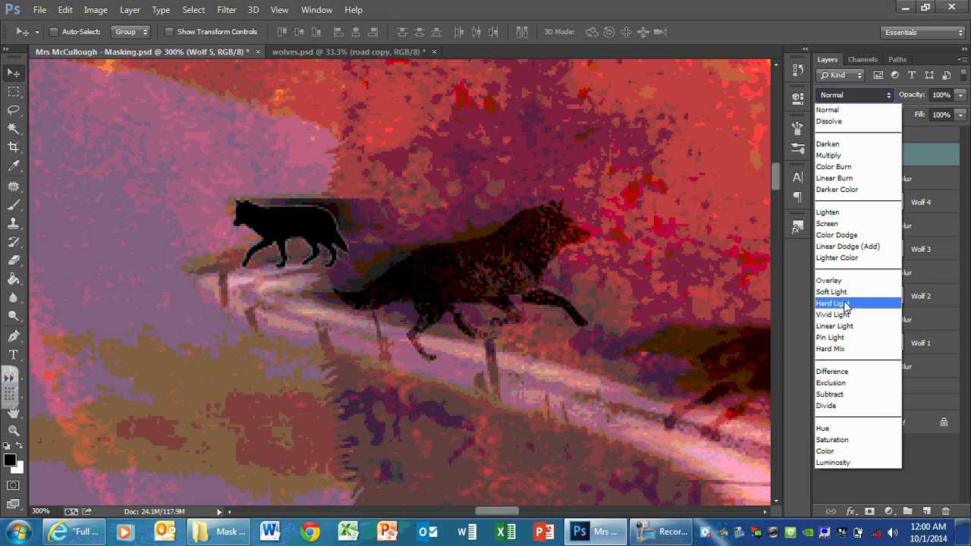
left_click(840, 281)
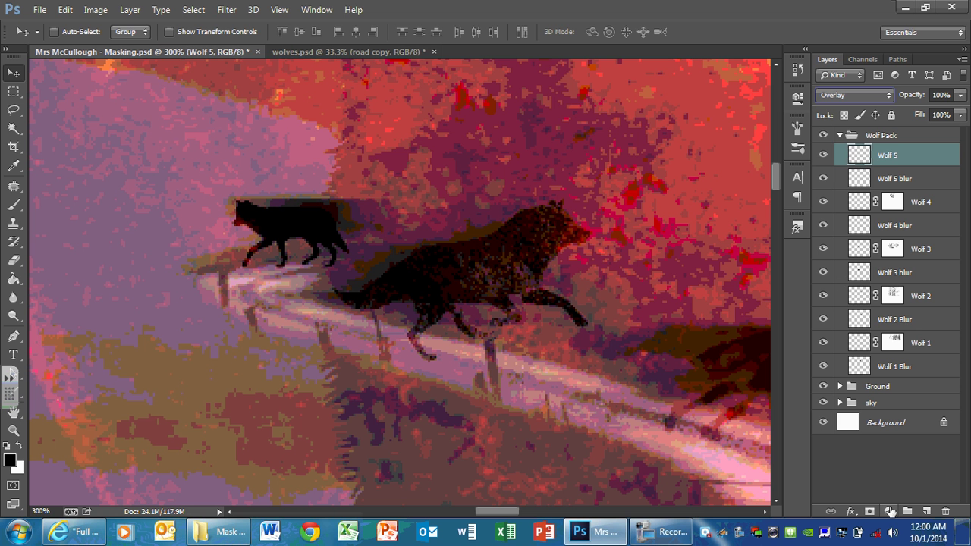
Add a layer mask to Wolf 5 and paint black texture over the wolf's body with the brush reduced to 125 pixels.
left_click(869, 511)
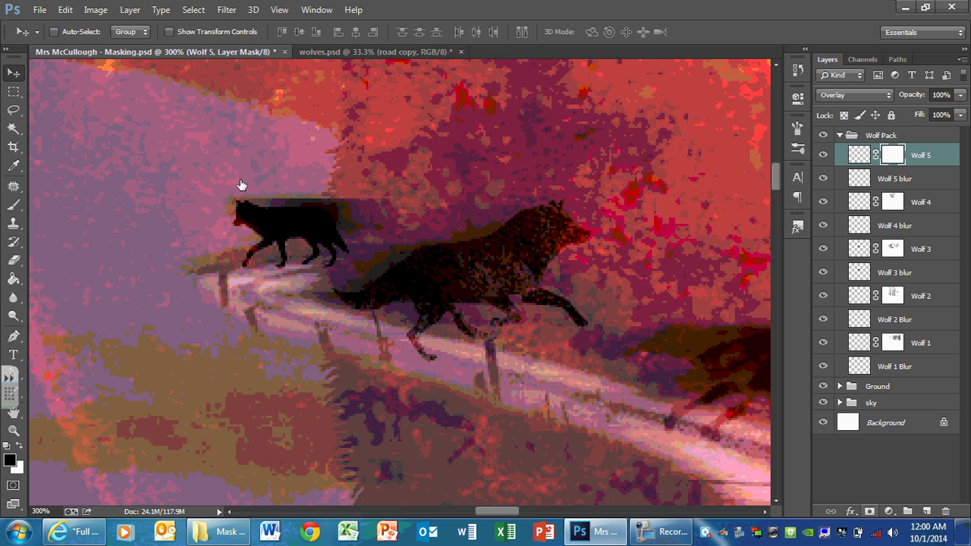
left_click(13, 205)
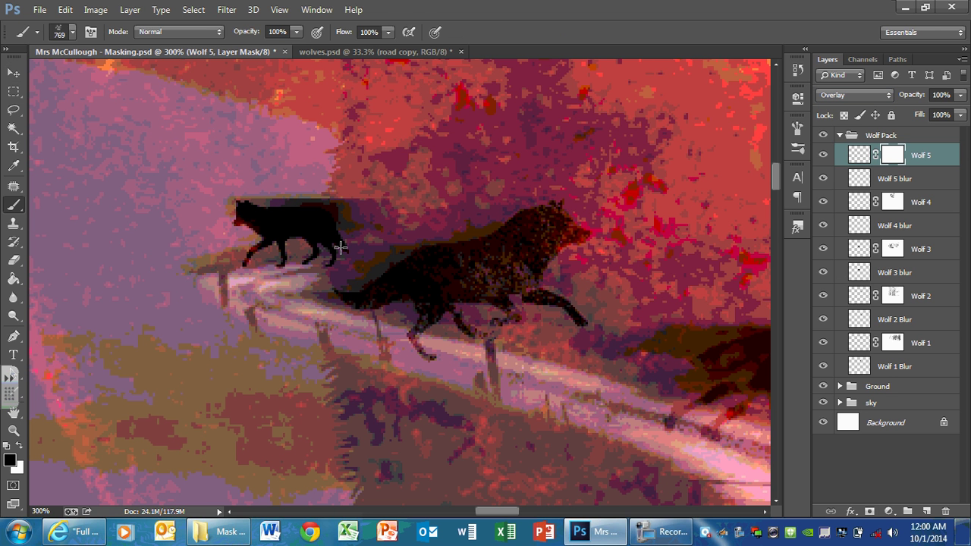
key("bracketleft")
key("bracketleft")
key("bracketleft")
key("bracketleft")
key("bracketleft")
key("bracketleft")
key("bracketleft")
left_click(298, 127)
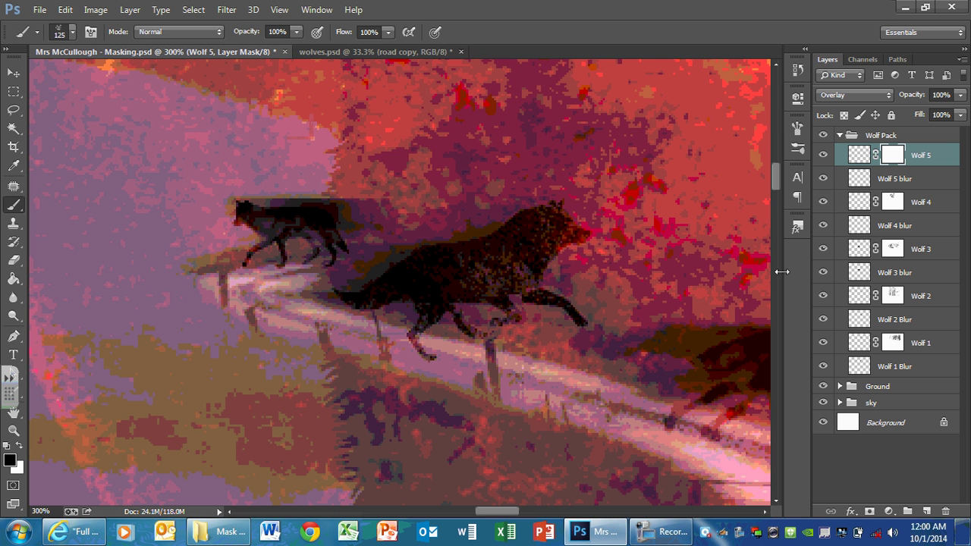
View the composite at 50% zoom and save the Masking document.
key("ctrl+minus")
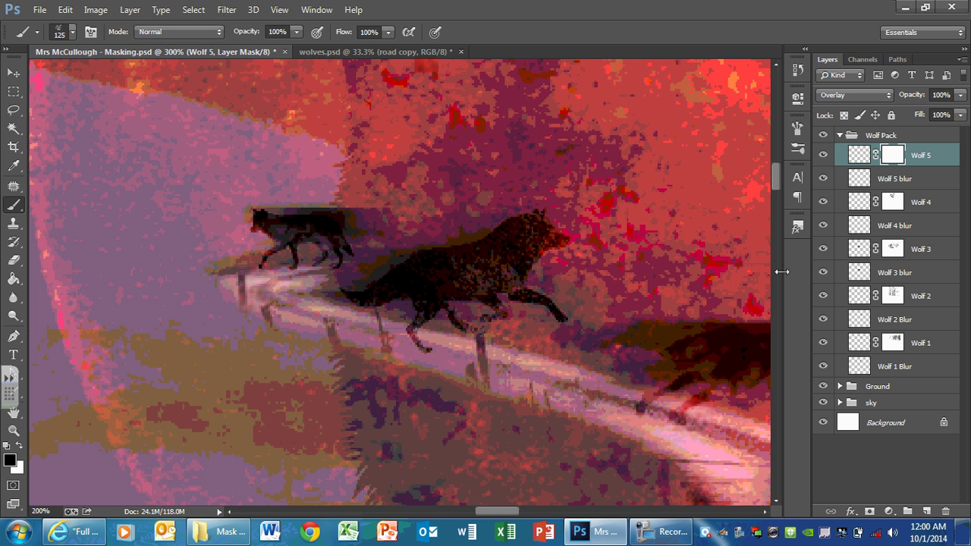
key("ctrl+minus")
key("ctrl+minus")
key("ctrl+minus")
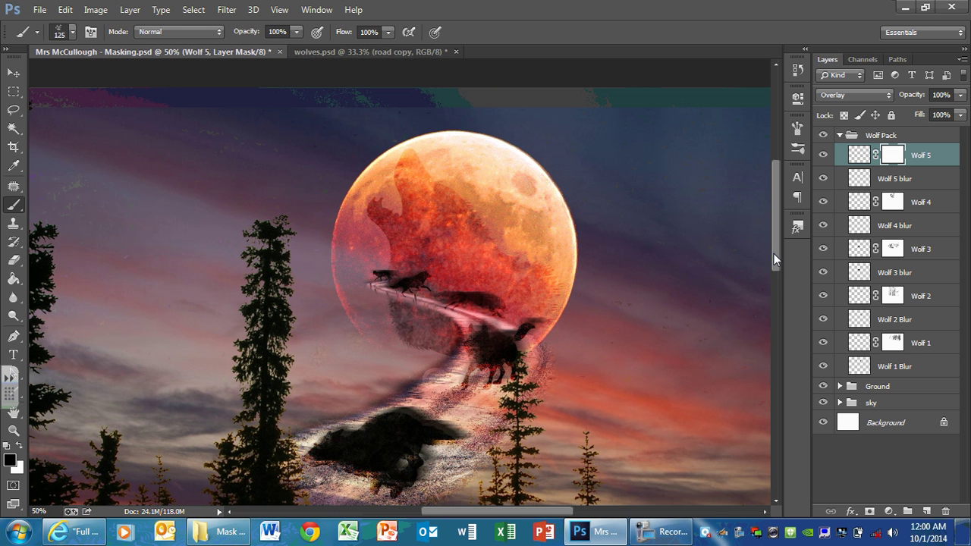
left_click_drag(774, 254, 773, 291)
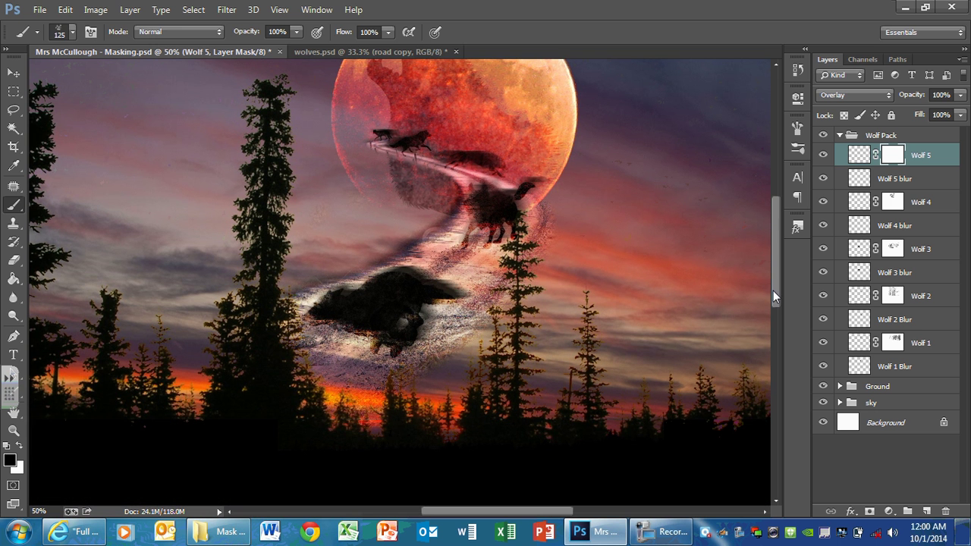
left_click(38, 9)
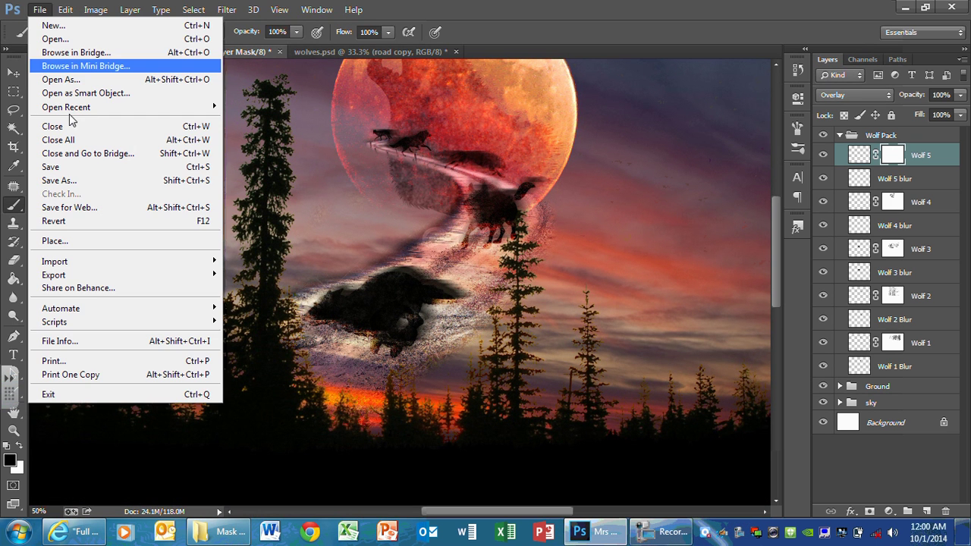
left_click(76, 167)
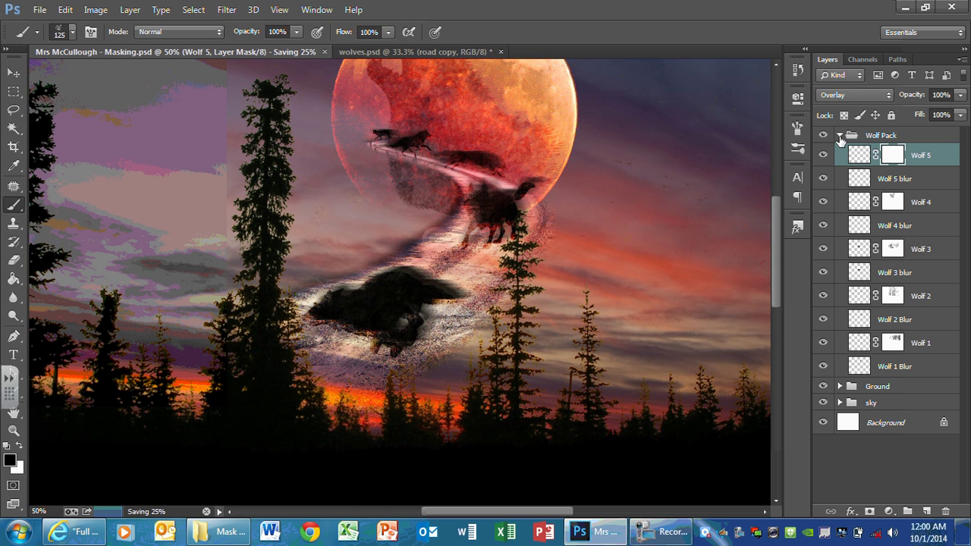
Collapse the Wolf Pack group, place it inside the sky group above road copy, and collapse the sky group.
left_click(839, 135)
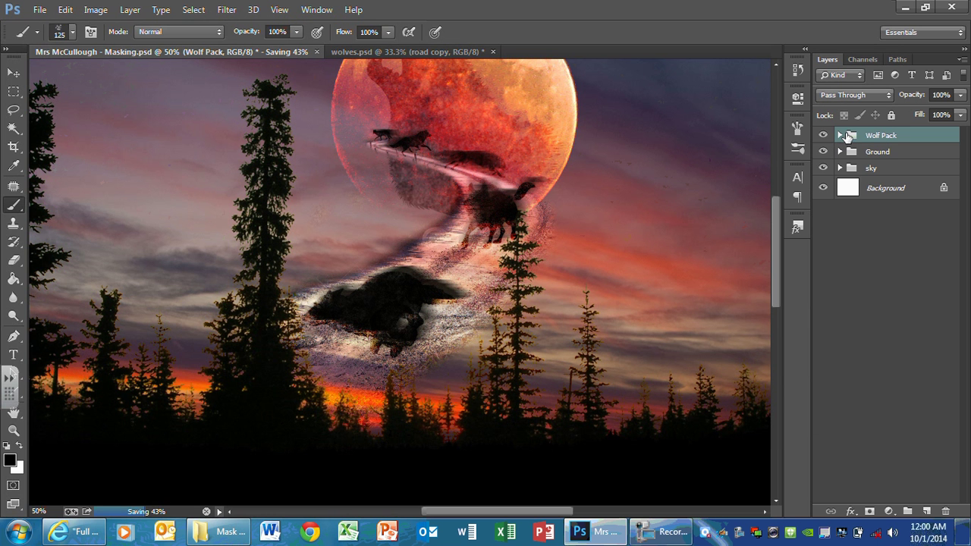
left_click_drag(849, 137, 855, 168)
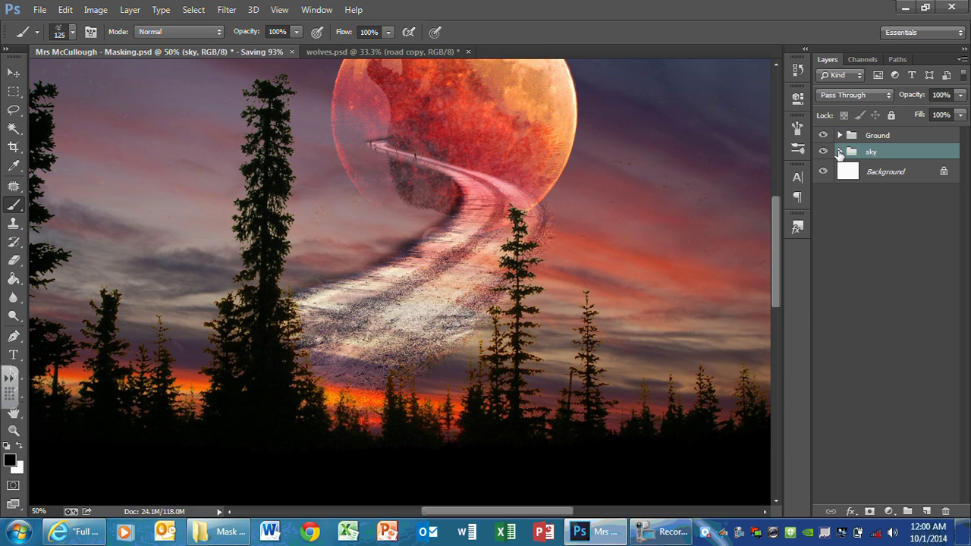
left_click(839, 151)
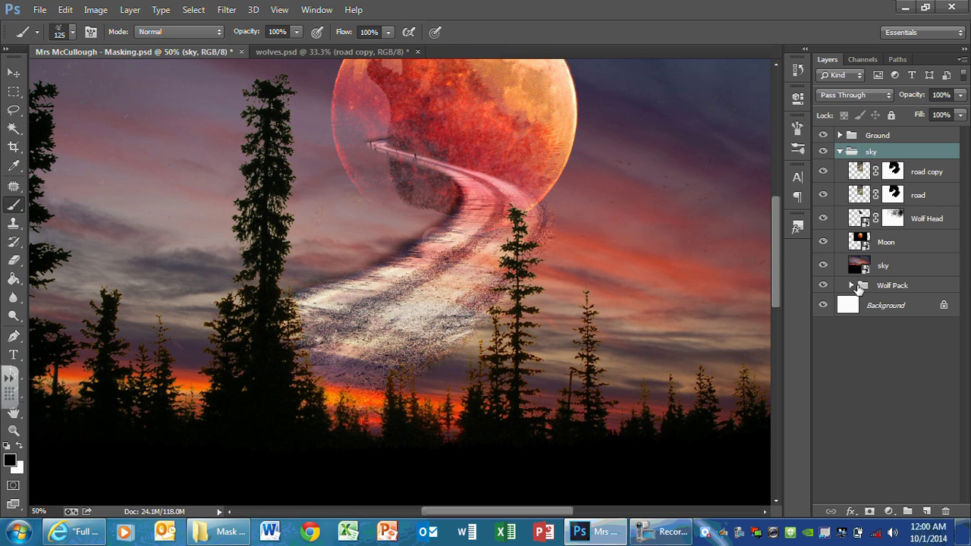
left_click_drag(860, 288, 851, 151)
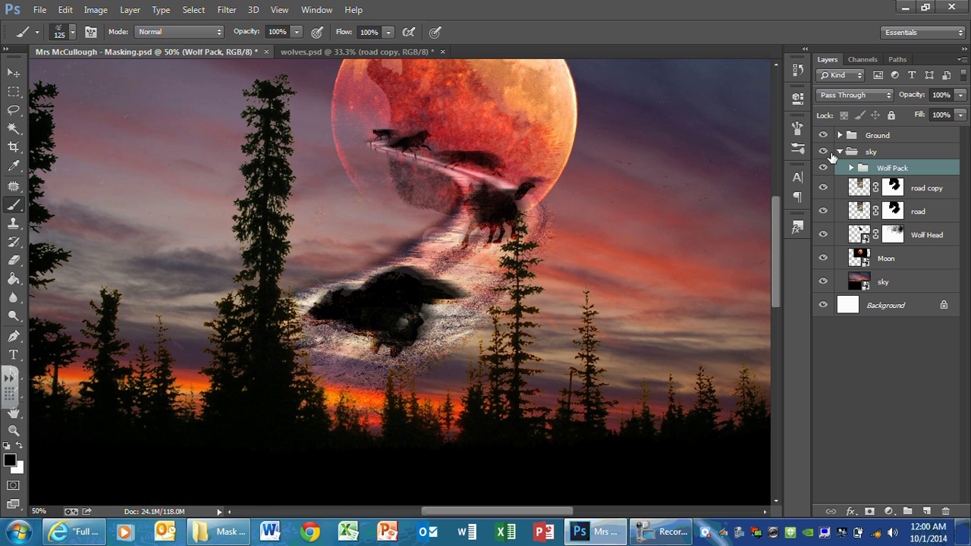
left_click(840, 152)
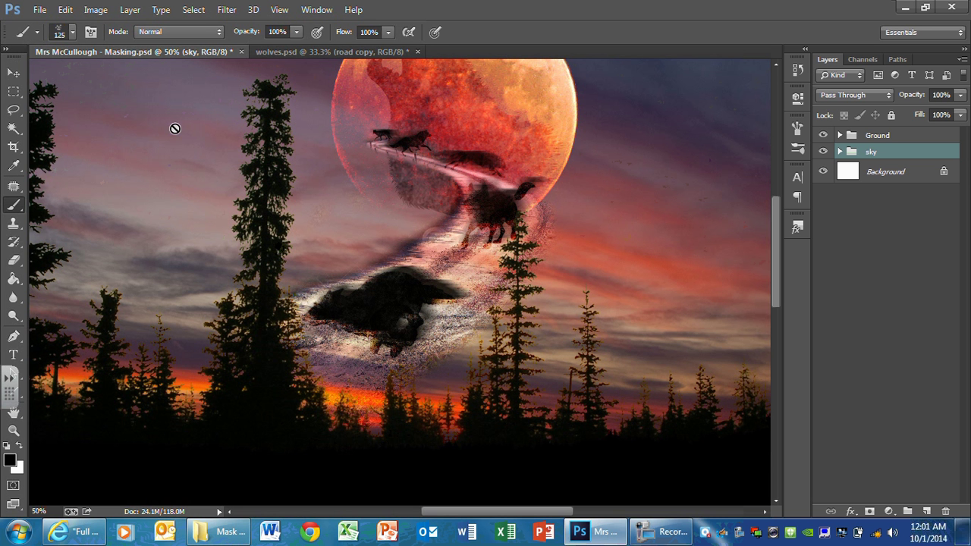
Save the document with the regrouped layers.
left_click(42, 9)
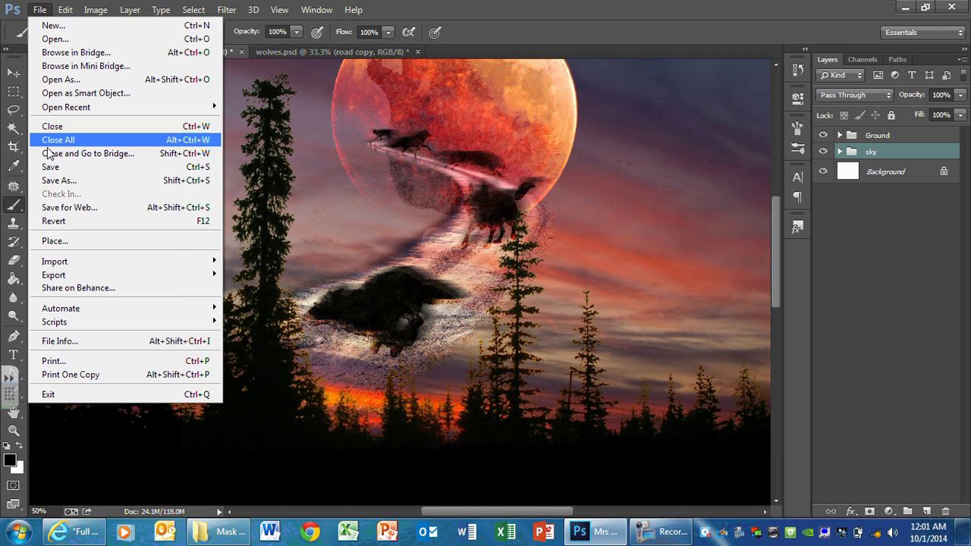
left_click(53, 166)
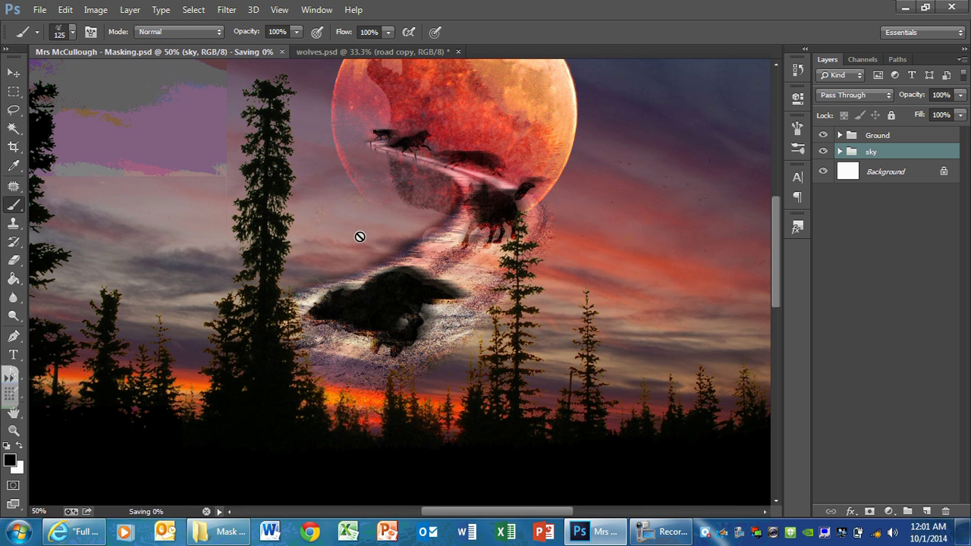
left_click(641, 527)
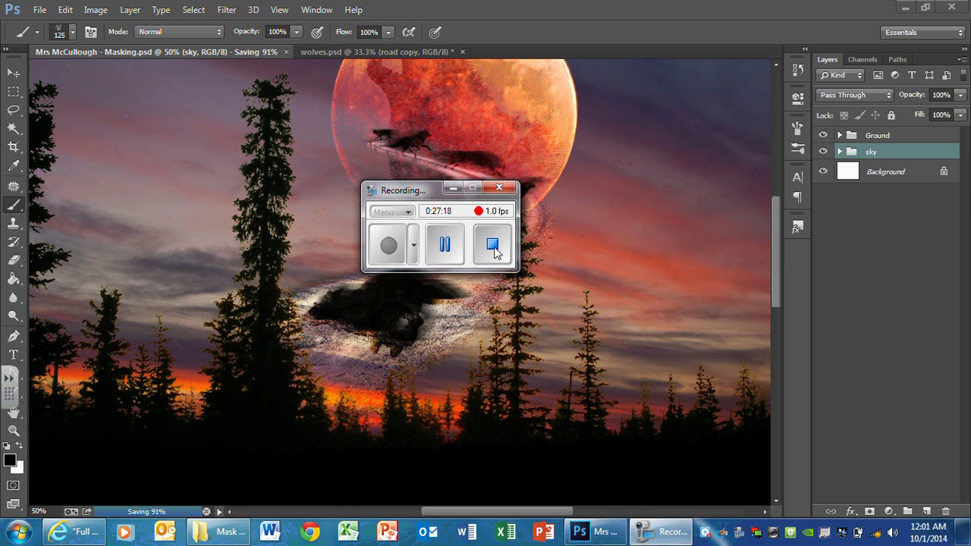